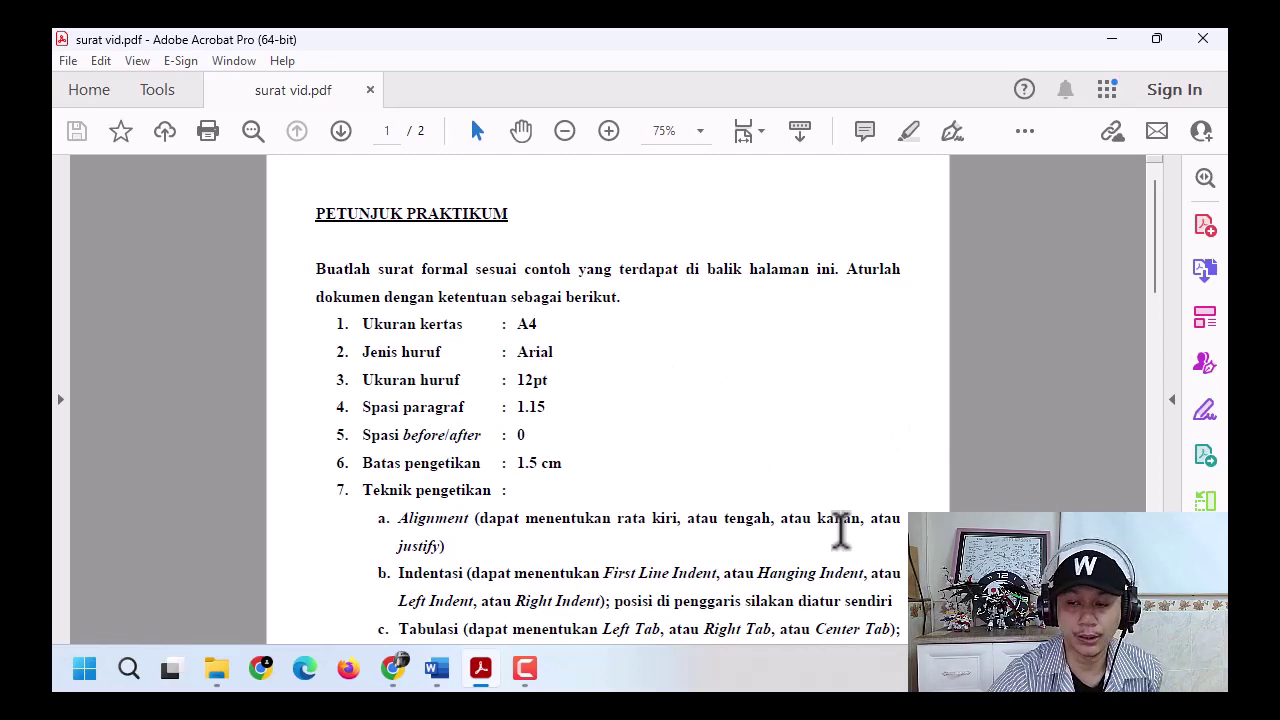
# - Read through the instruction PDF, glancing briefly at the blank Word document
pyautogui.click(672, 437)
pyautogui.scroll(-15, 672, 430)
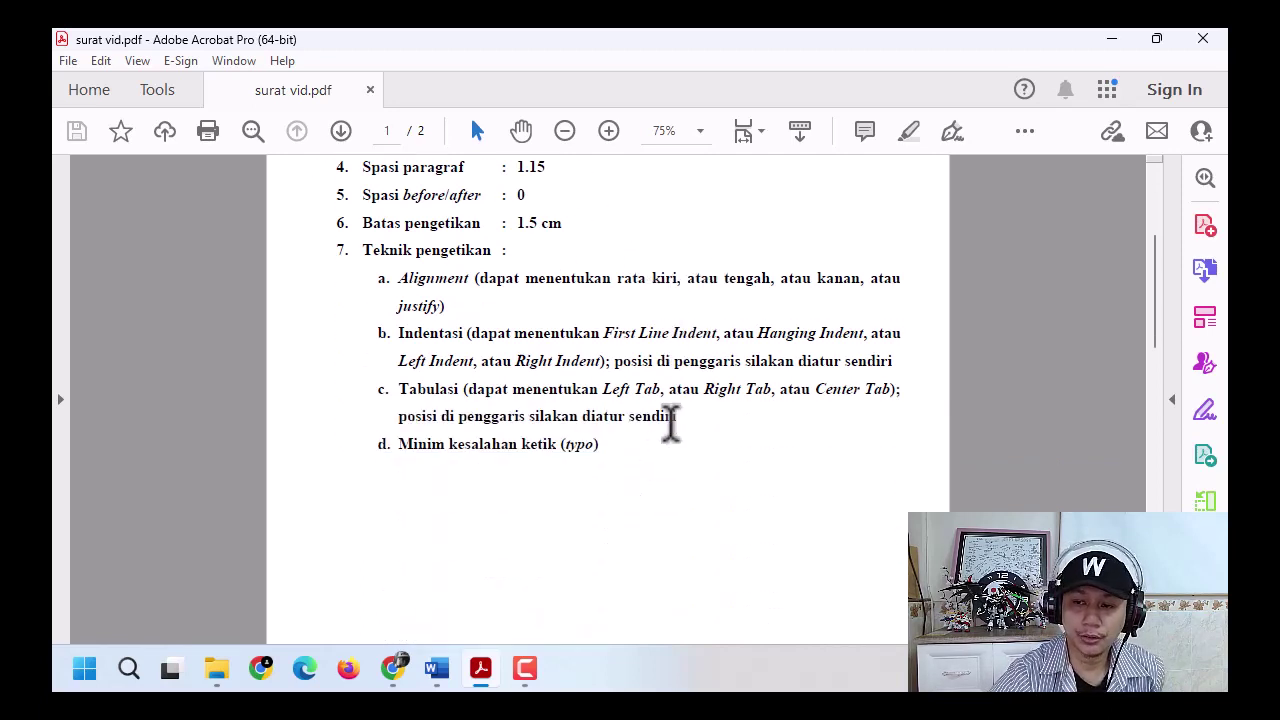
pyautogui.scroll(-8, 760, 440)
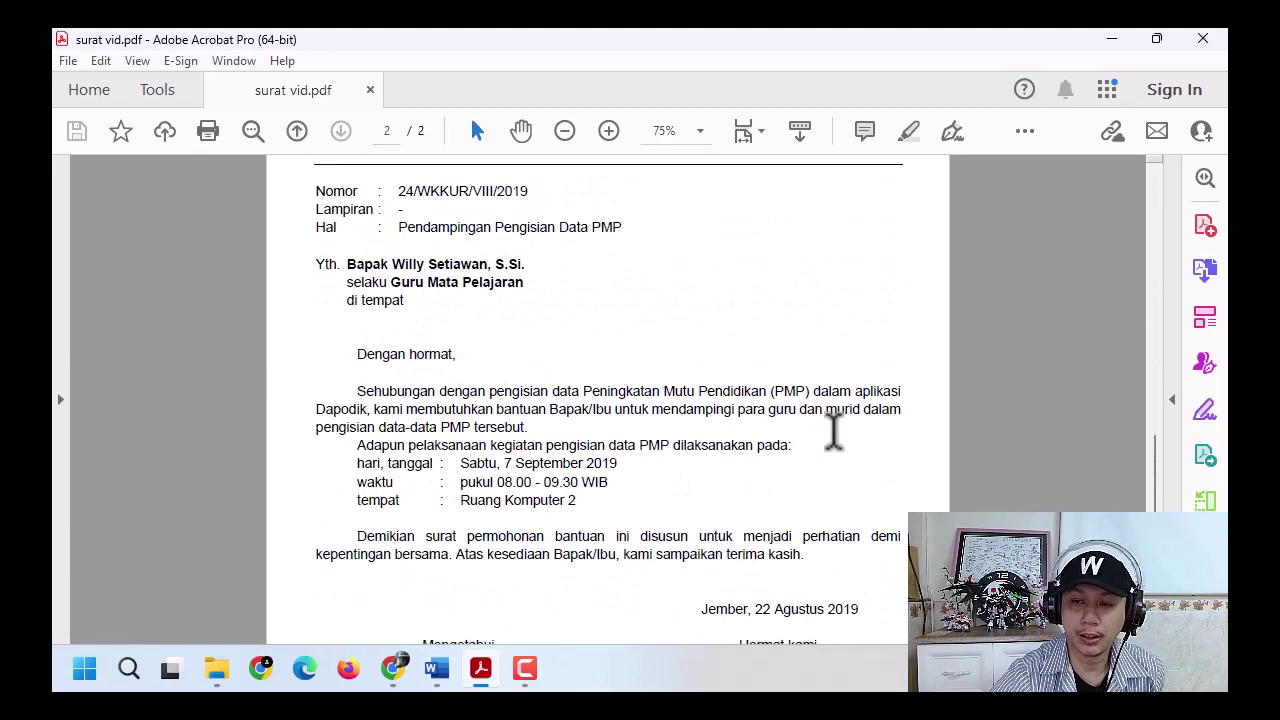
pyautogui.scroll(5, 834, 430)
pyautogui.scroll(-12, 833, 433)
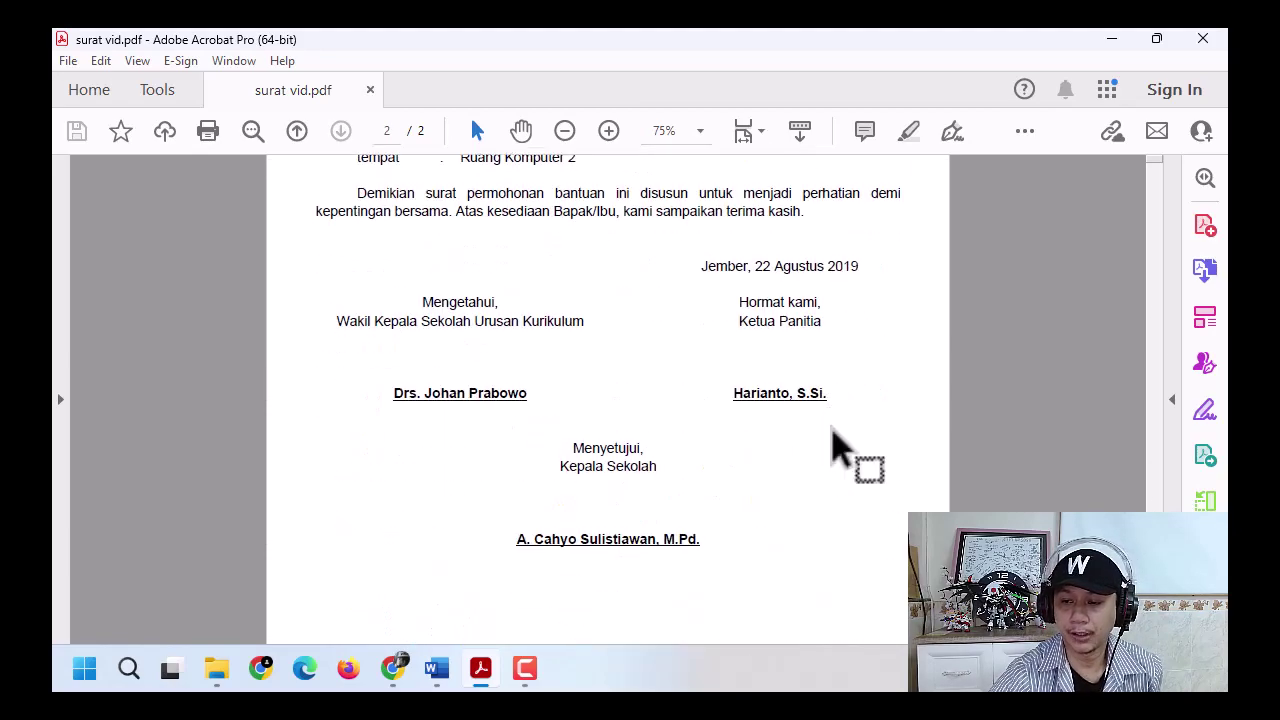
pyautogui.scroll(15, 833, 447)
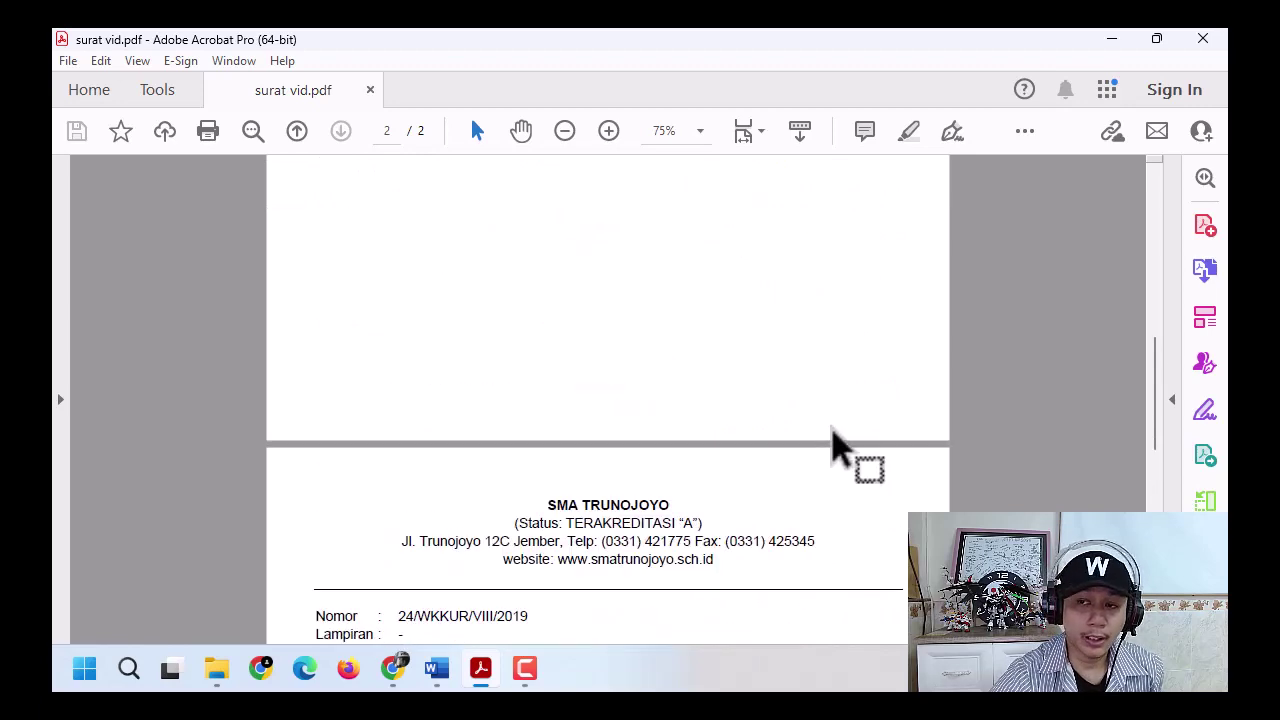
pyautogui.scroll(10, 833, 447)
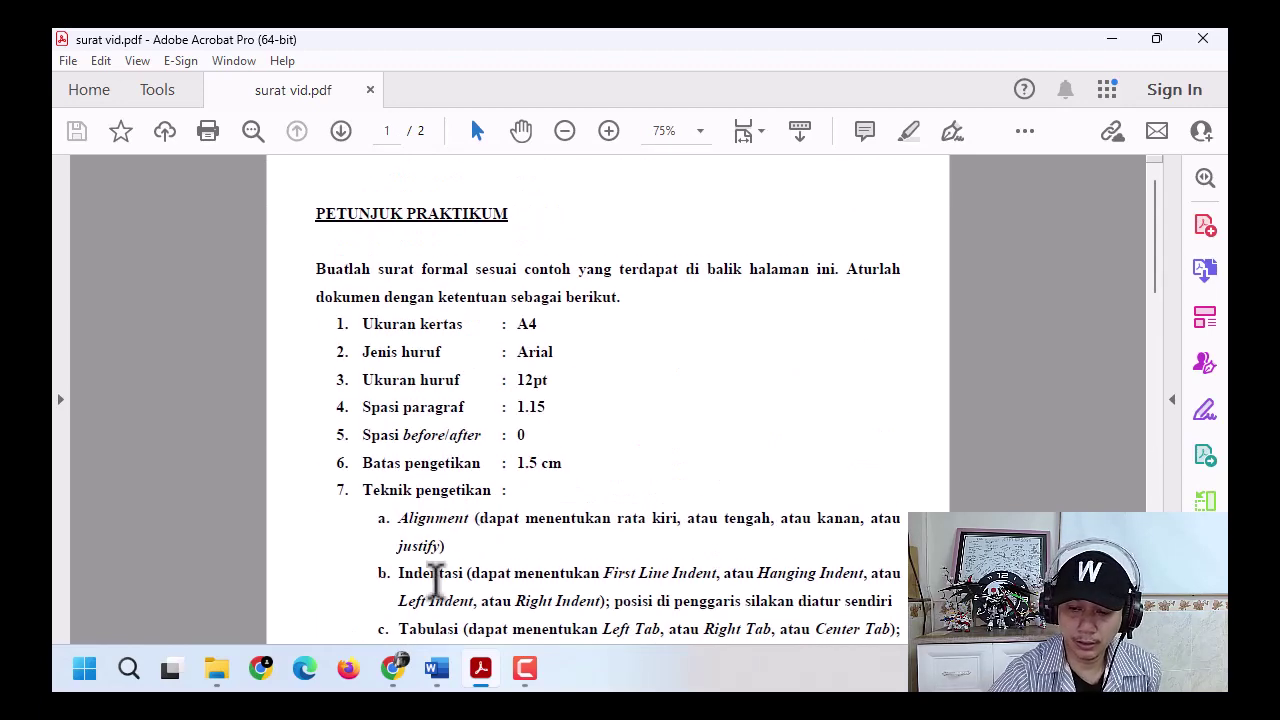
pyautogui.click(437, 668)
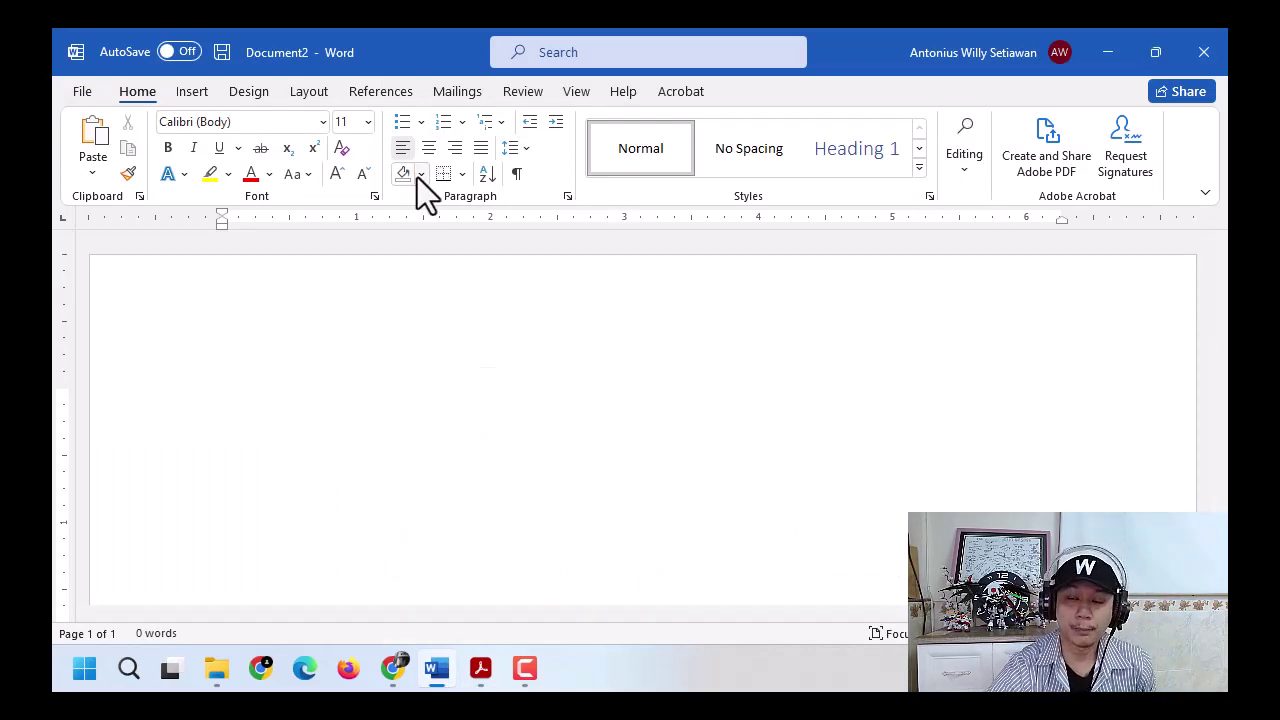
pyautogui.click(482, 669)
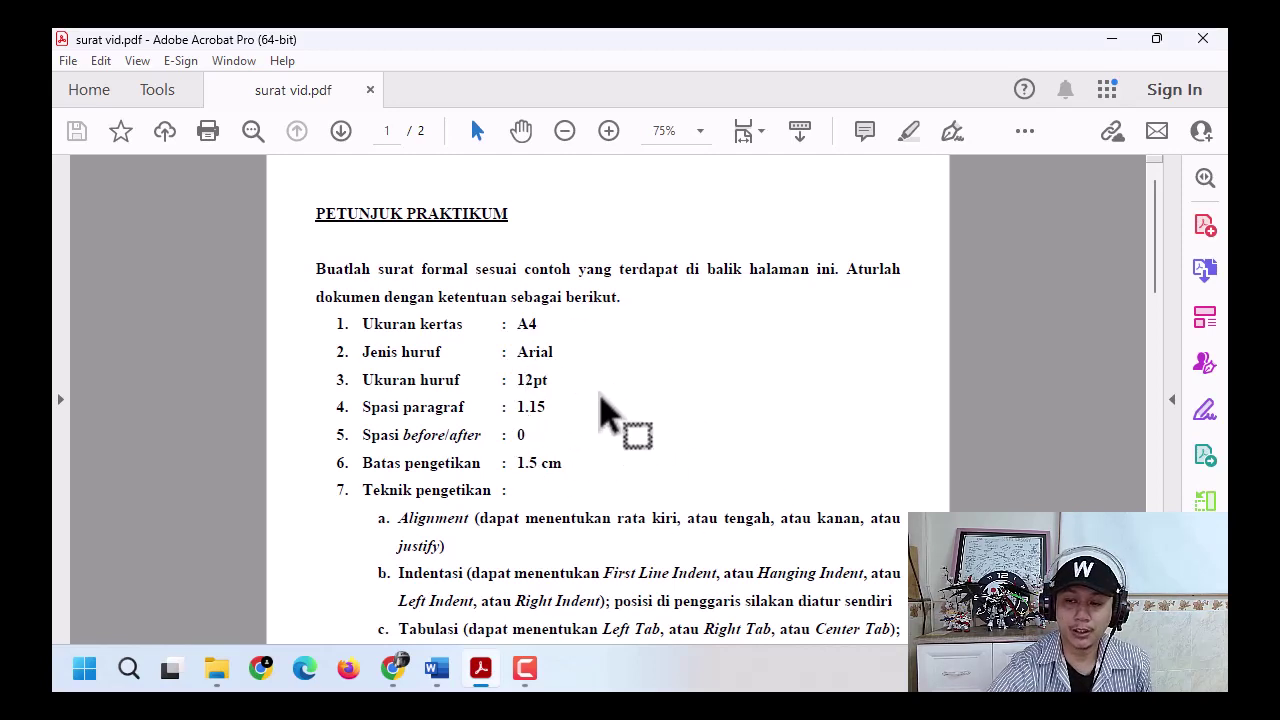
pyautogui.click(603, 410)
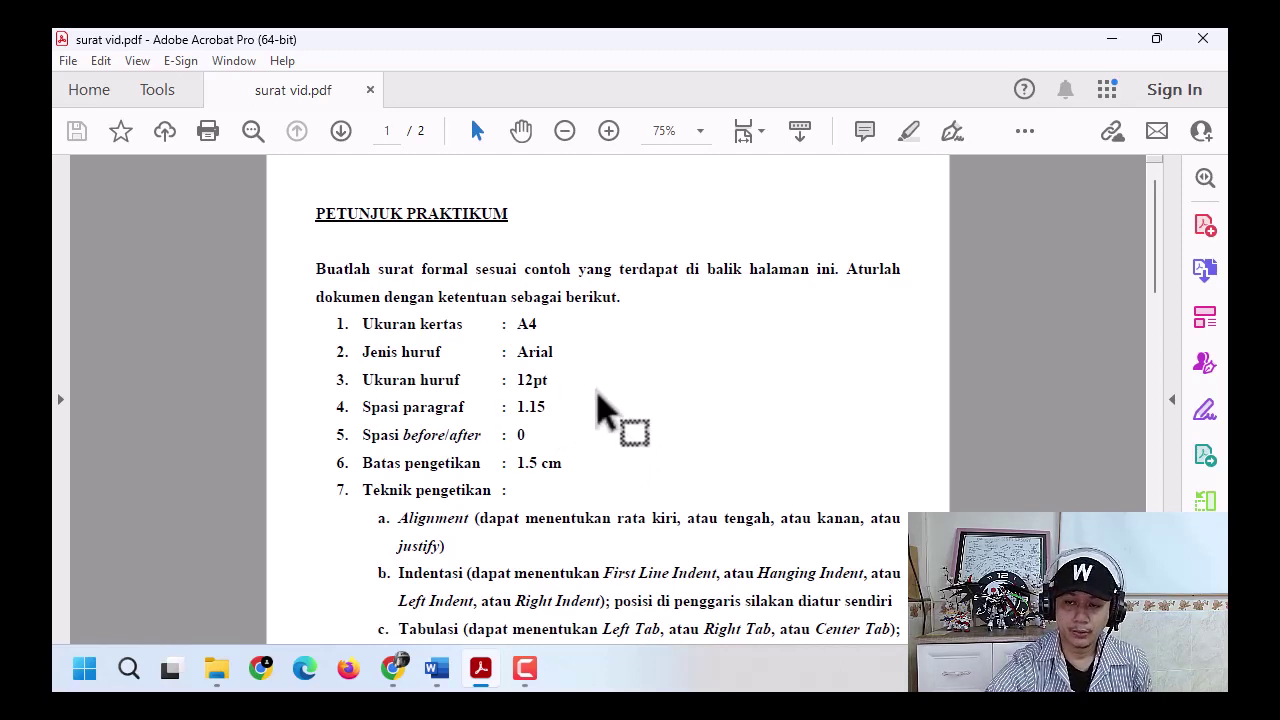
# - Set the Word document's paper size to A4
pyautogui.click(437, 668)
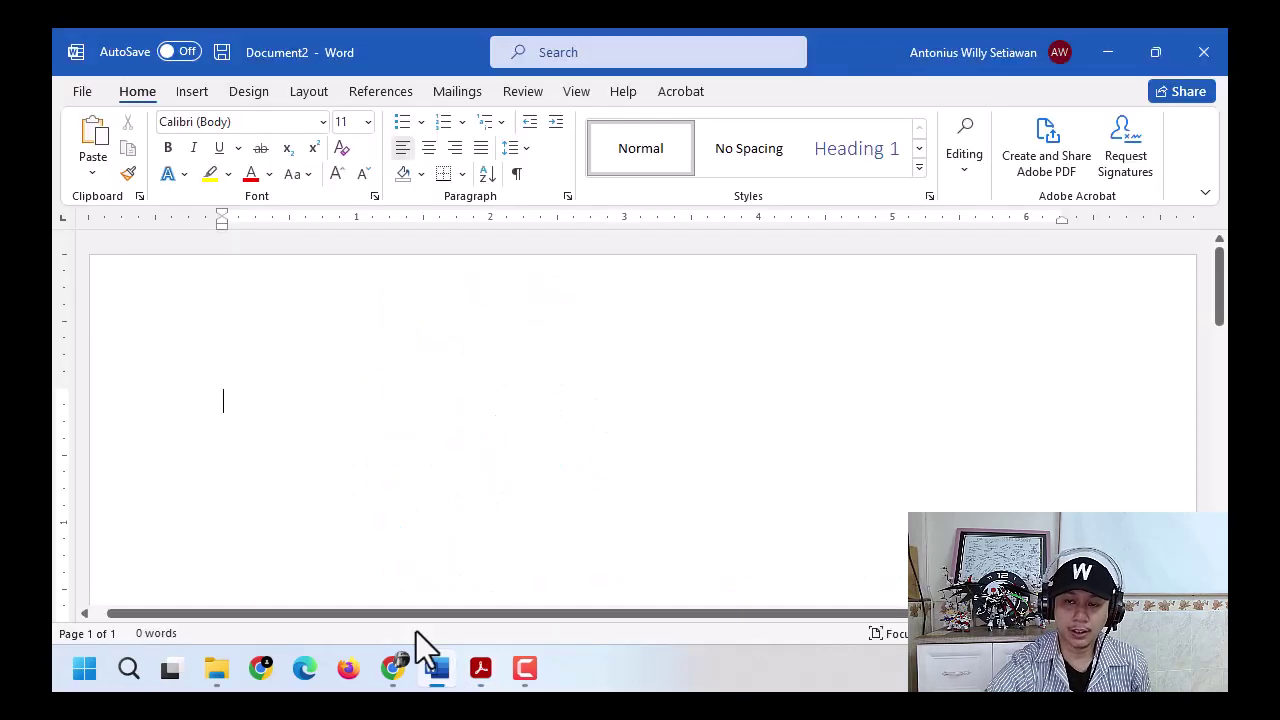
pyautogui.click(307, 92)
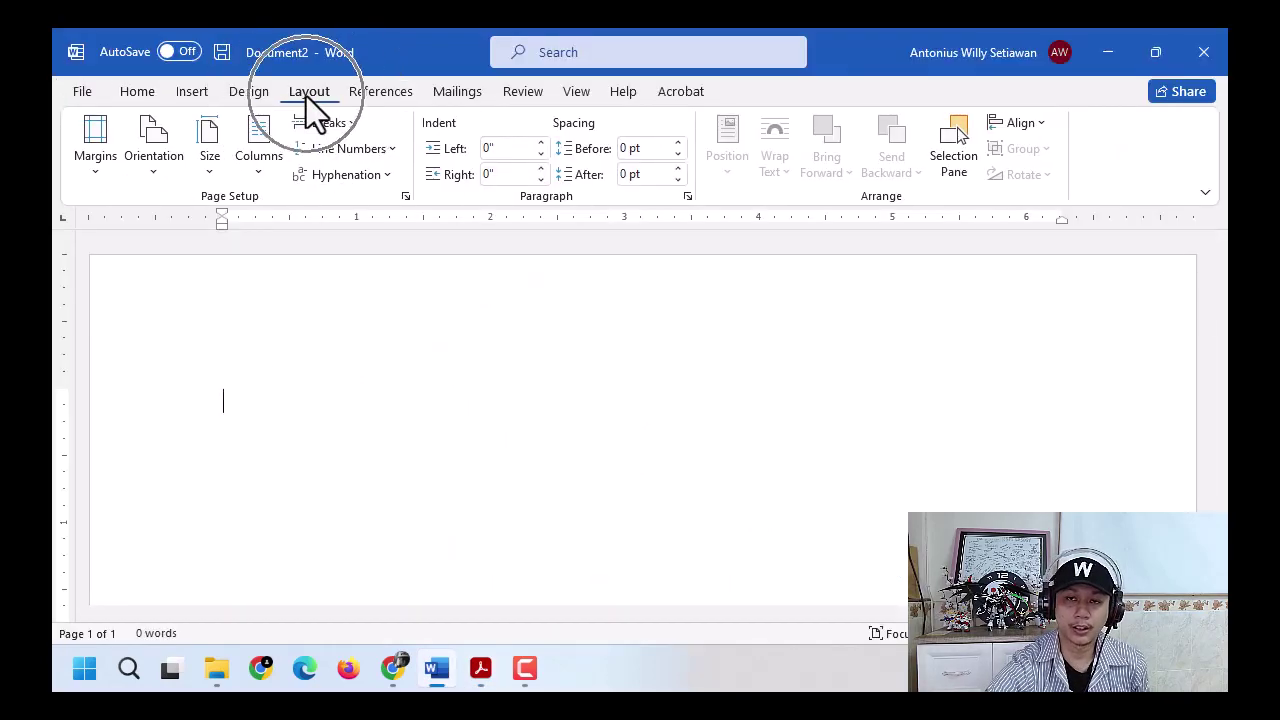
pyautogui.click(206, 172)
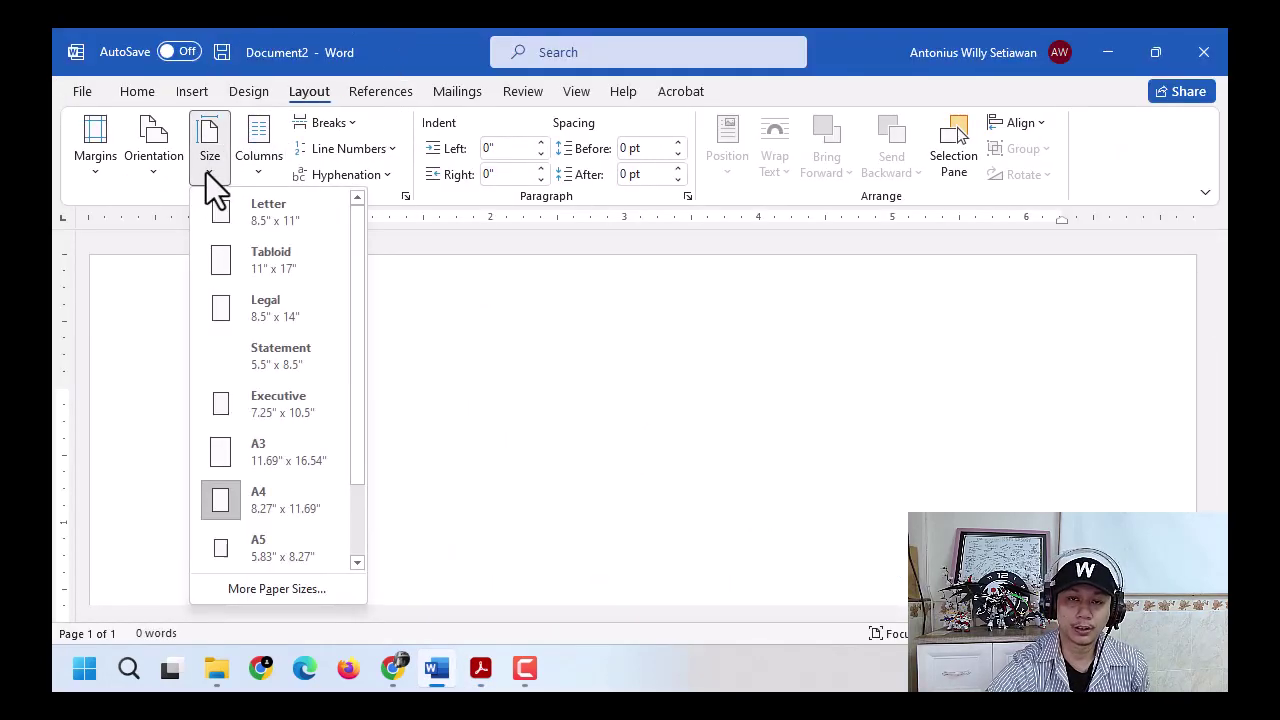
pyautogui.click(318, 494)
# - Set the document font to Arial, then return to the instruction PDF
pyautogui.click(494, 672)
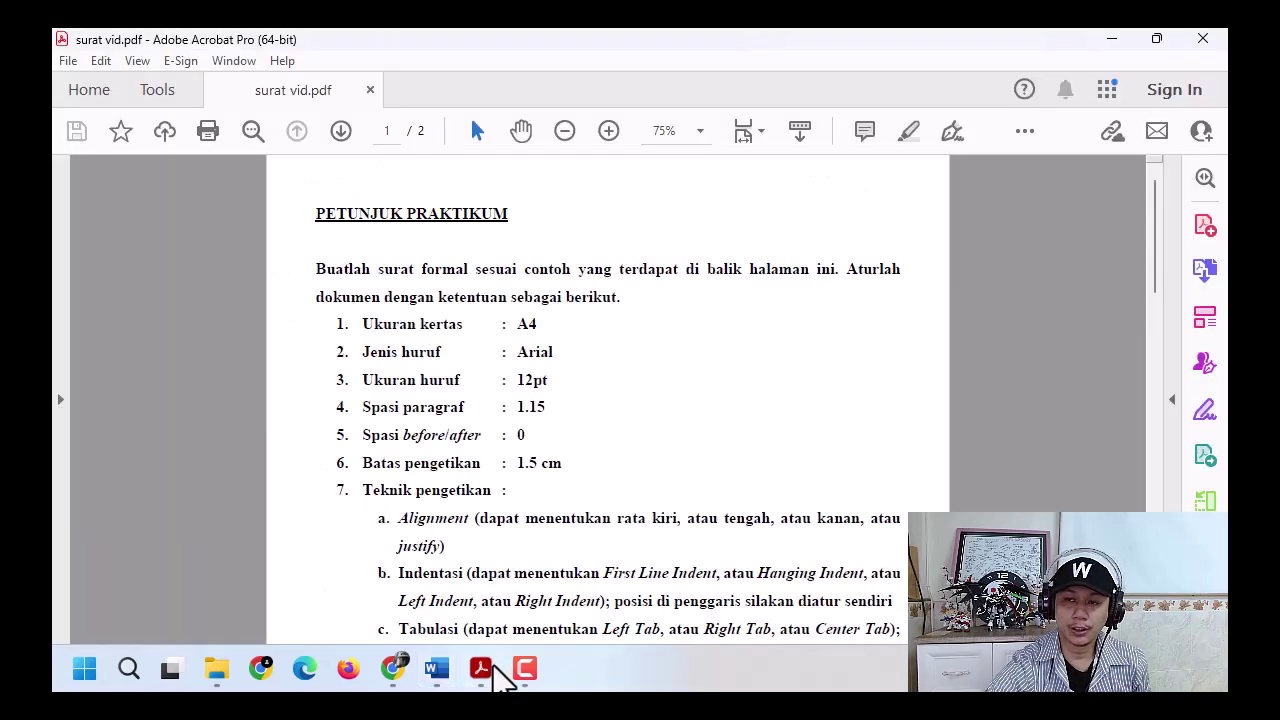
pyautogui.click(497, 676)
pyautogui.click(139, 92)
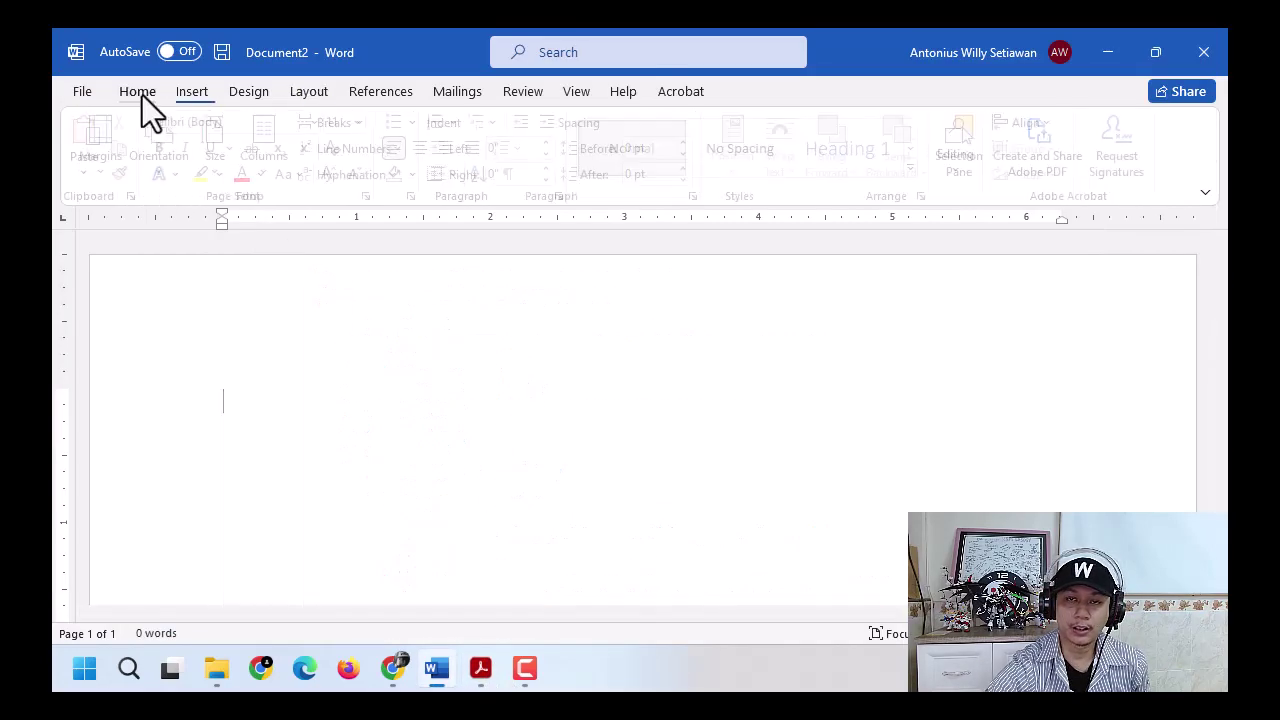
pyautogui.click(322, 121)
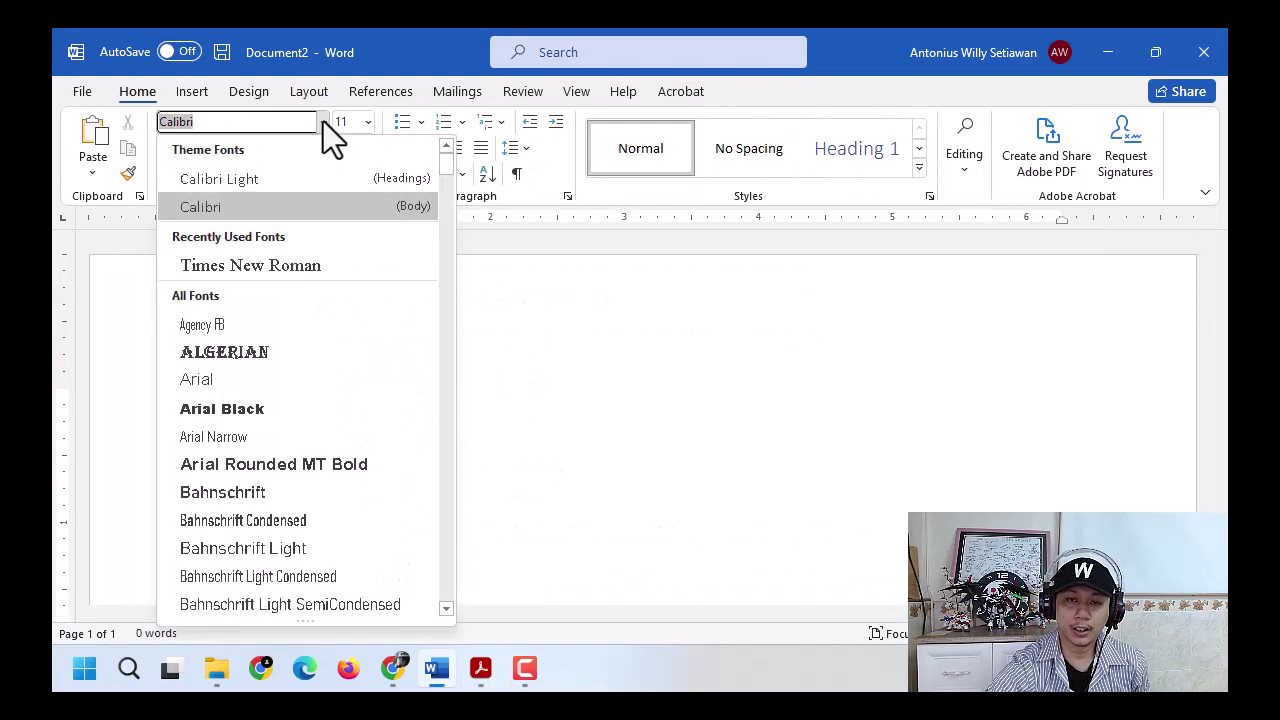
pyautogui.write('arial')
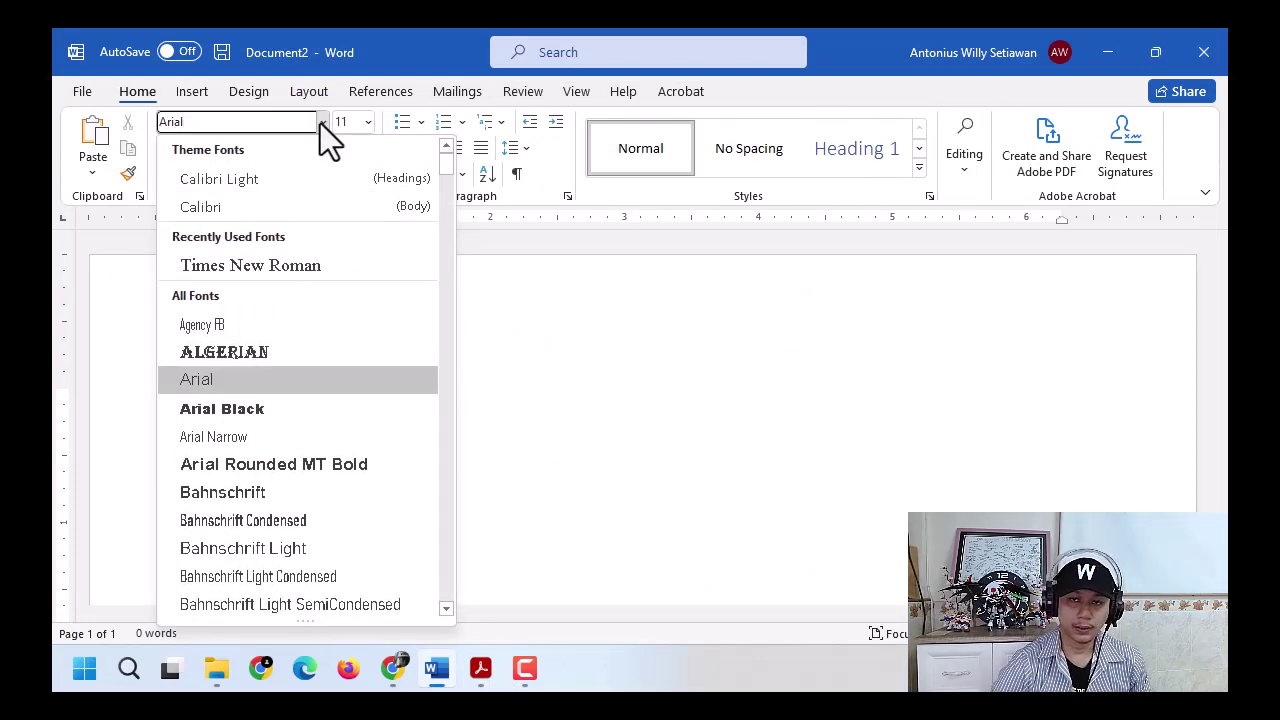
pyautogui.press('Return')
pyautogui.hotkey('alt', 'Tab')
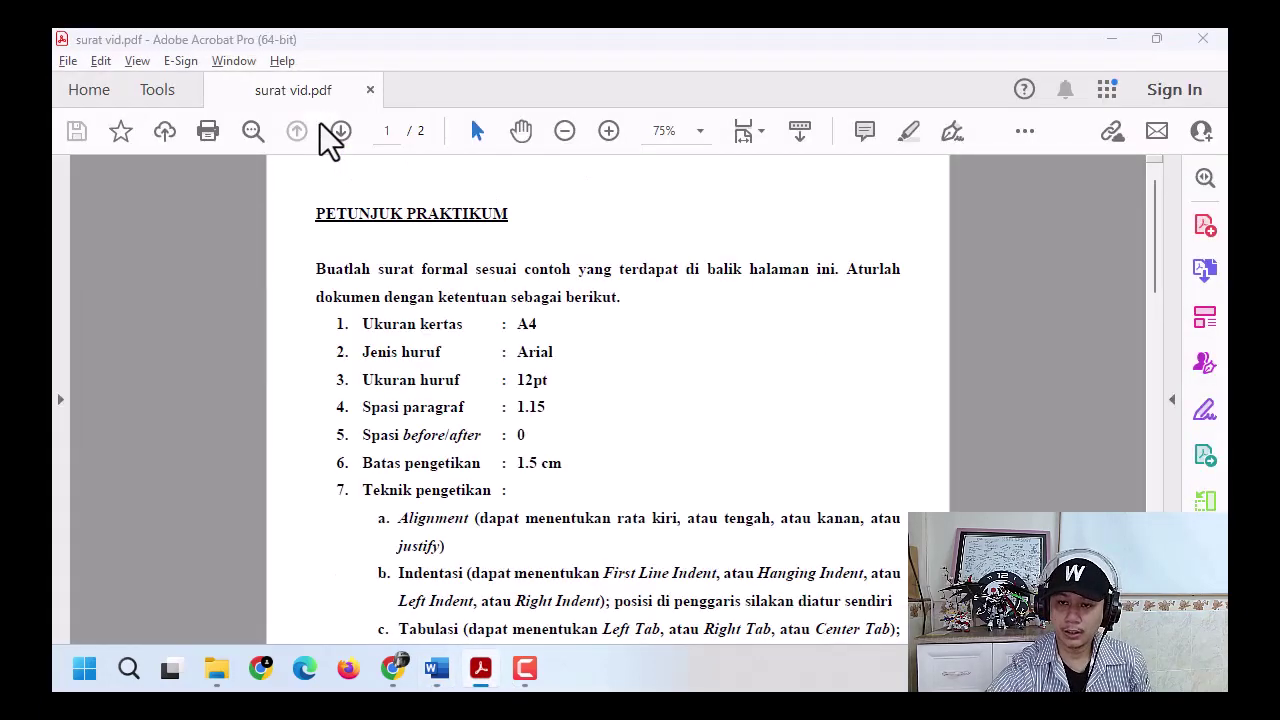
pyautogui.hotkey('alt', 'Tab')
pyautogui.hotkey('alt', 'Tab')
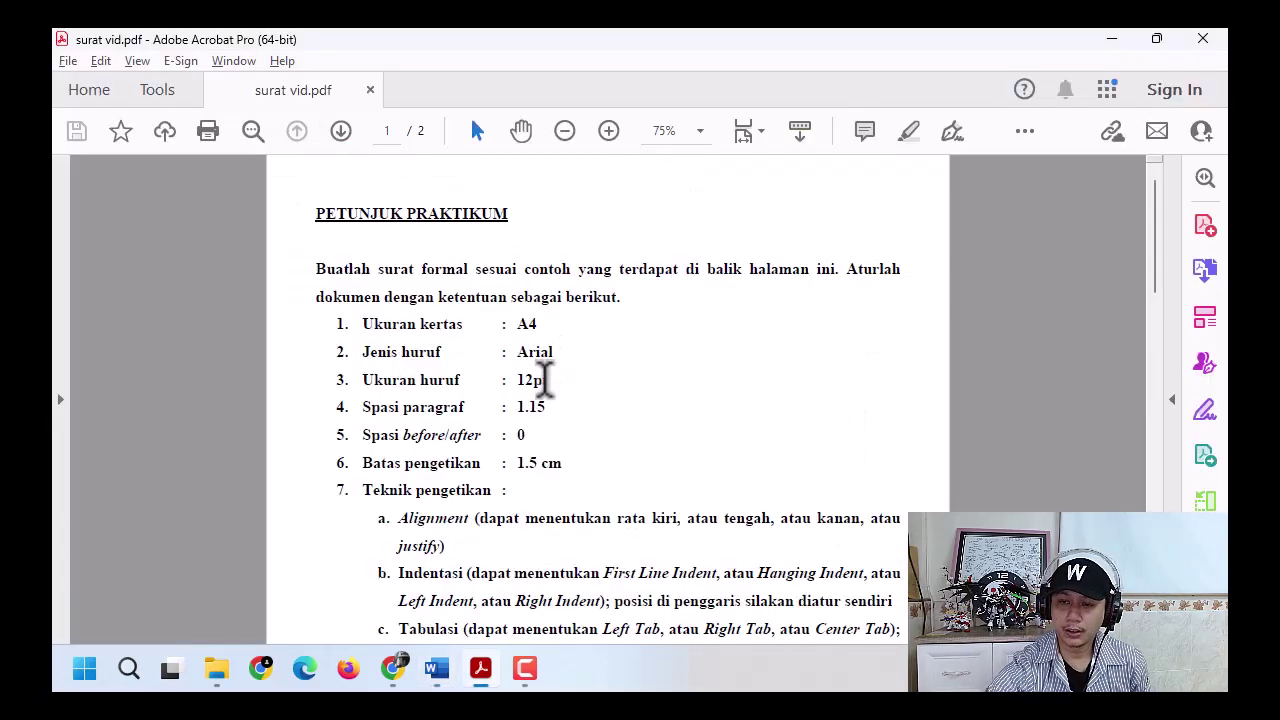
# - Set the font size to 12 pt
pyautogui.click(437, 668)
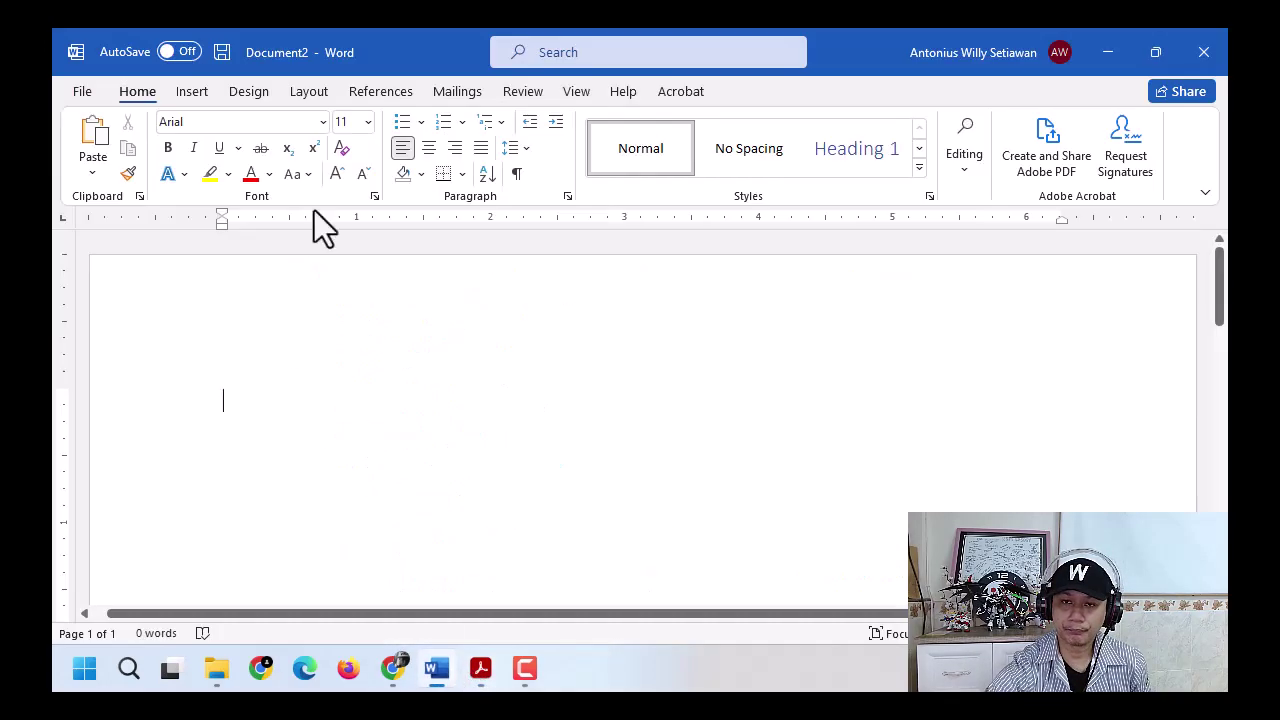
pyautogui.click(365, 122)
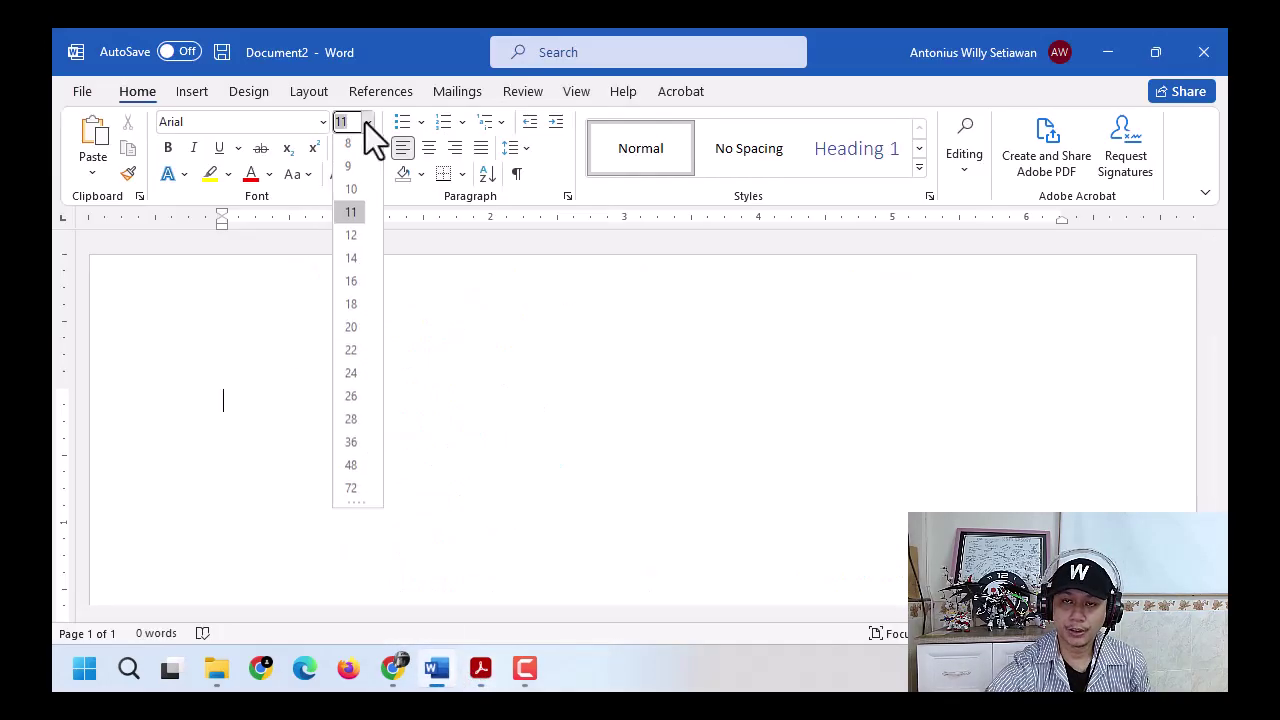
pyautogui.click(346, 239)
# - Set the line spacing to 1.15
pyautogui.click(481, 668)
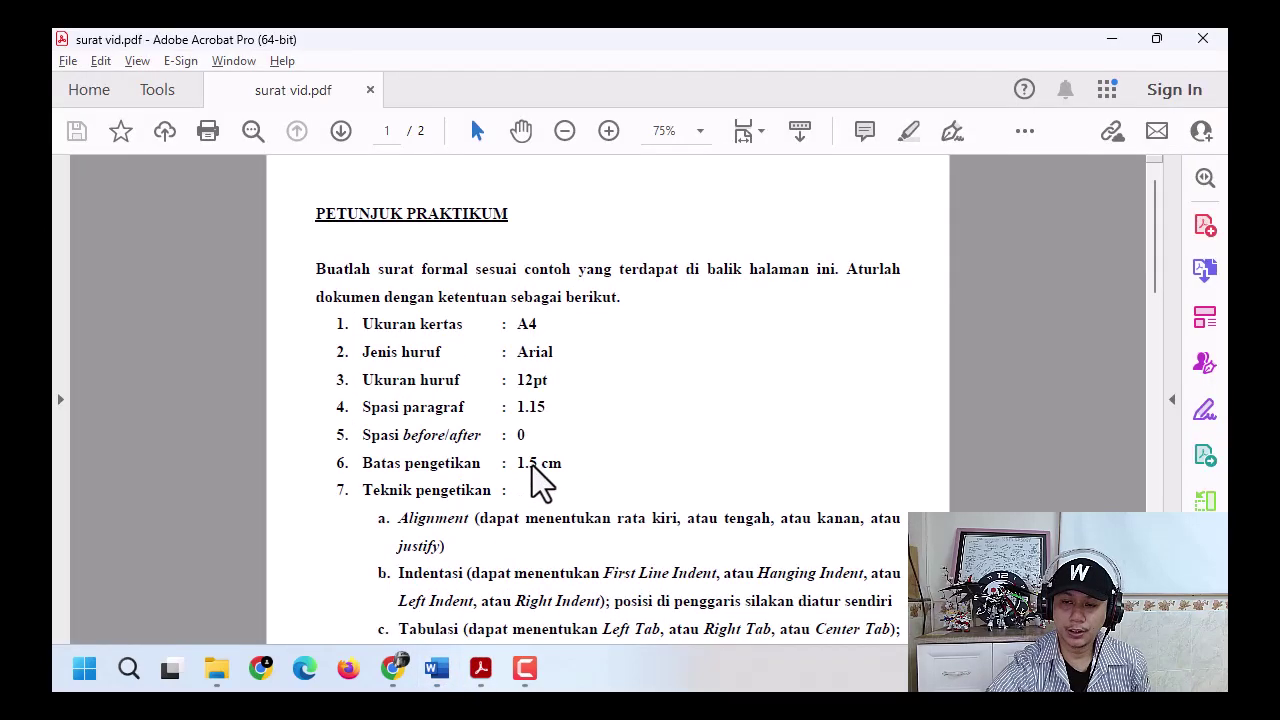
pyautogui.click(437, 668)
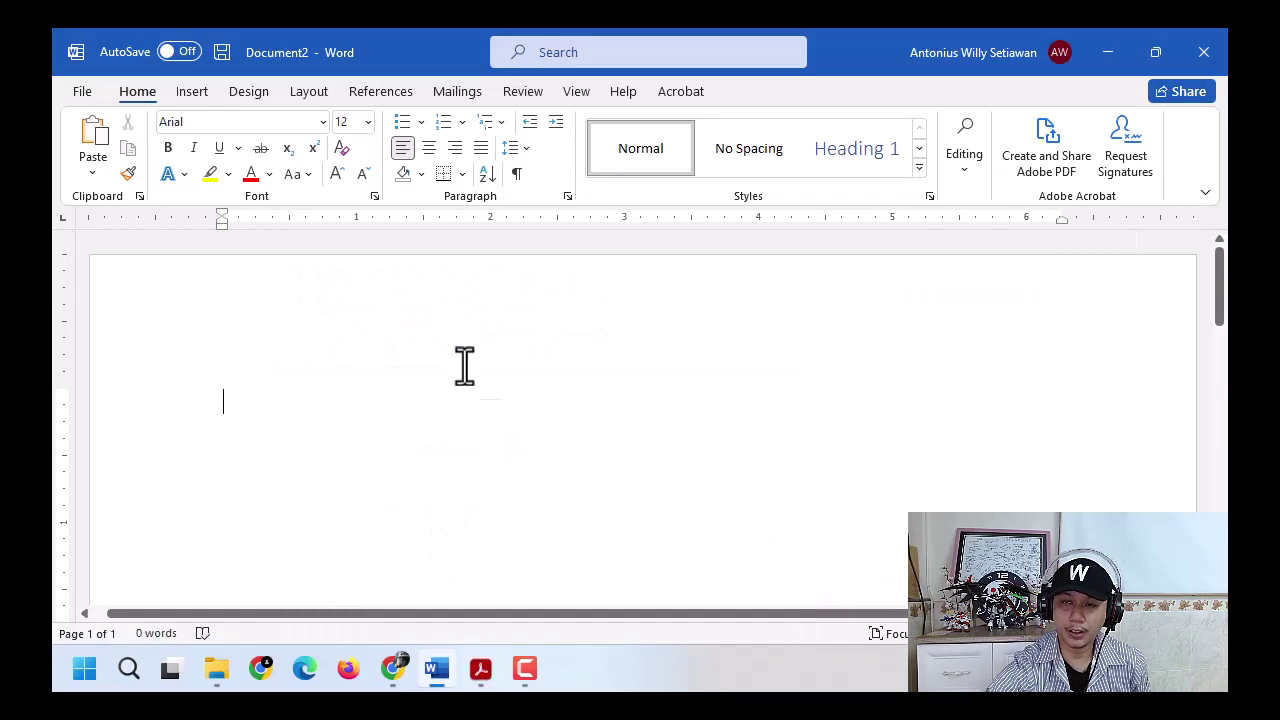
pyautogui.click(515, 153)
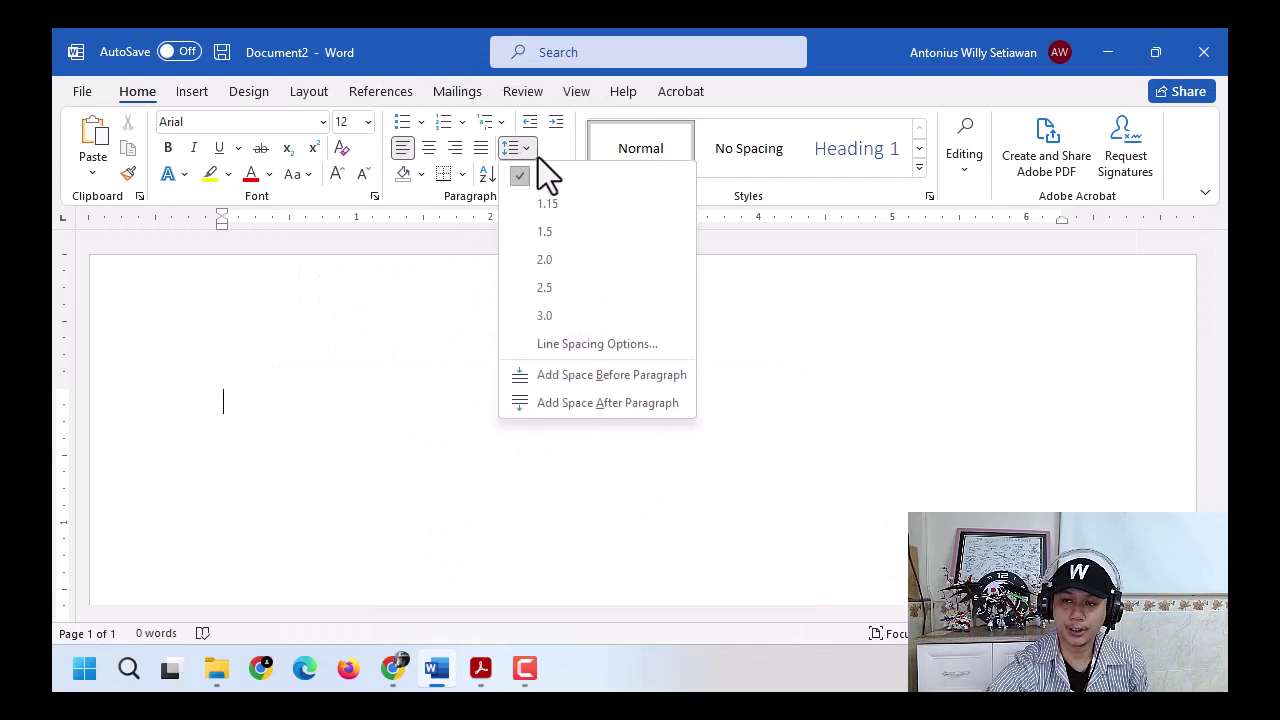
pyautogui.click(564, 203)
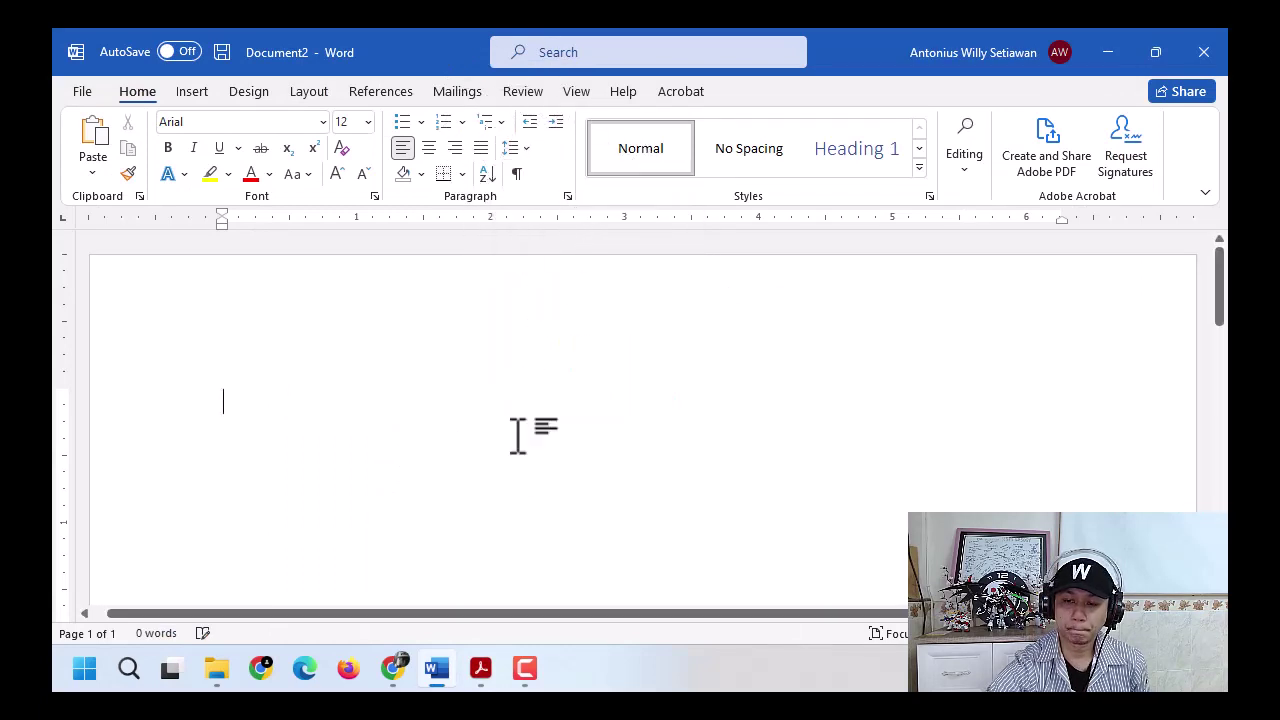
# - Confirm paragraph spacing before and after is 0 pt on the Layout tab
pyautogui.click(476, 670)
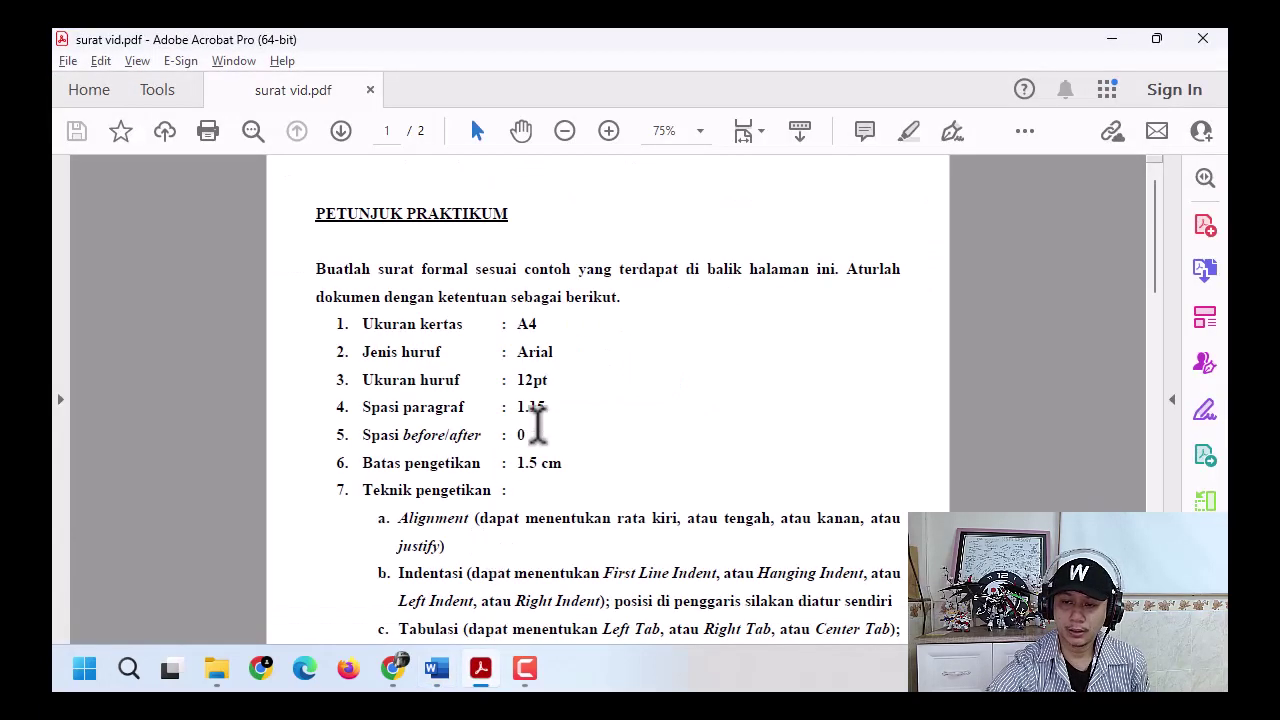
pyautogui.click(484, 678)
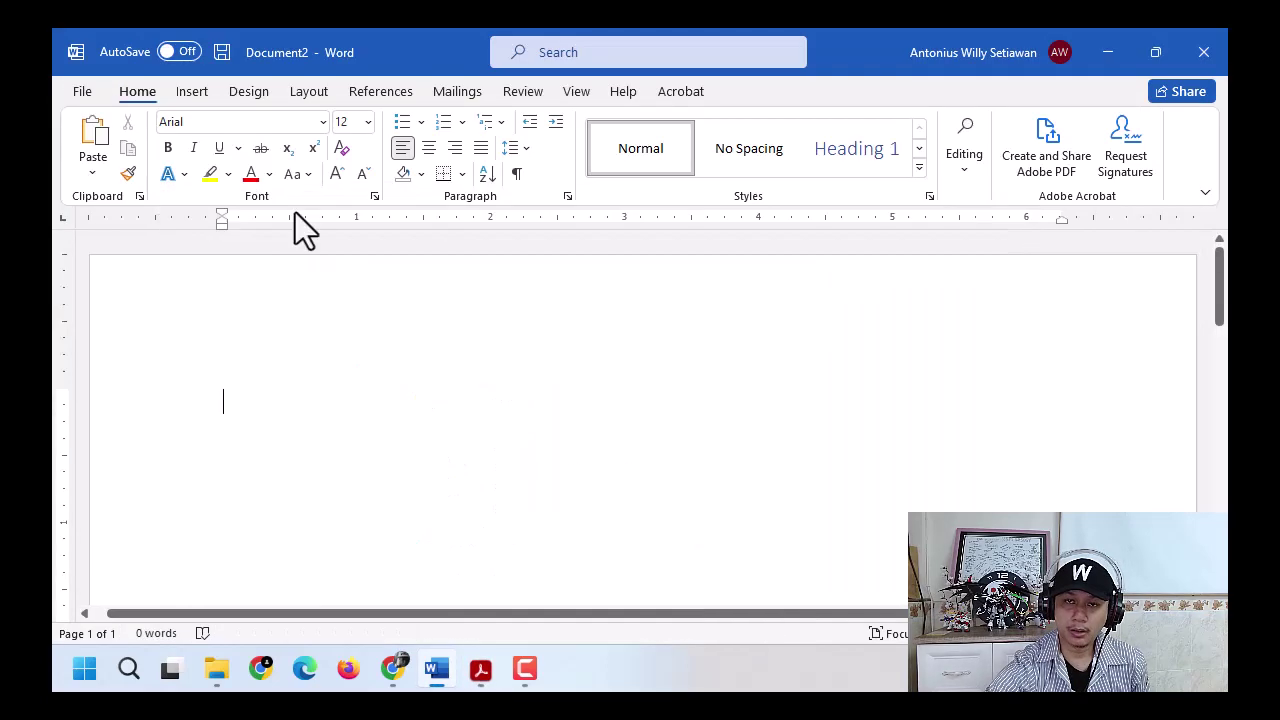
pyautogui.click(309, 93)
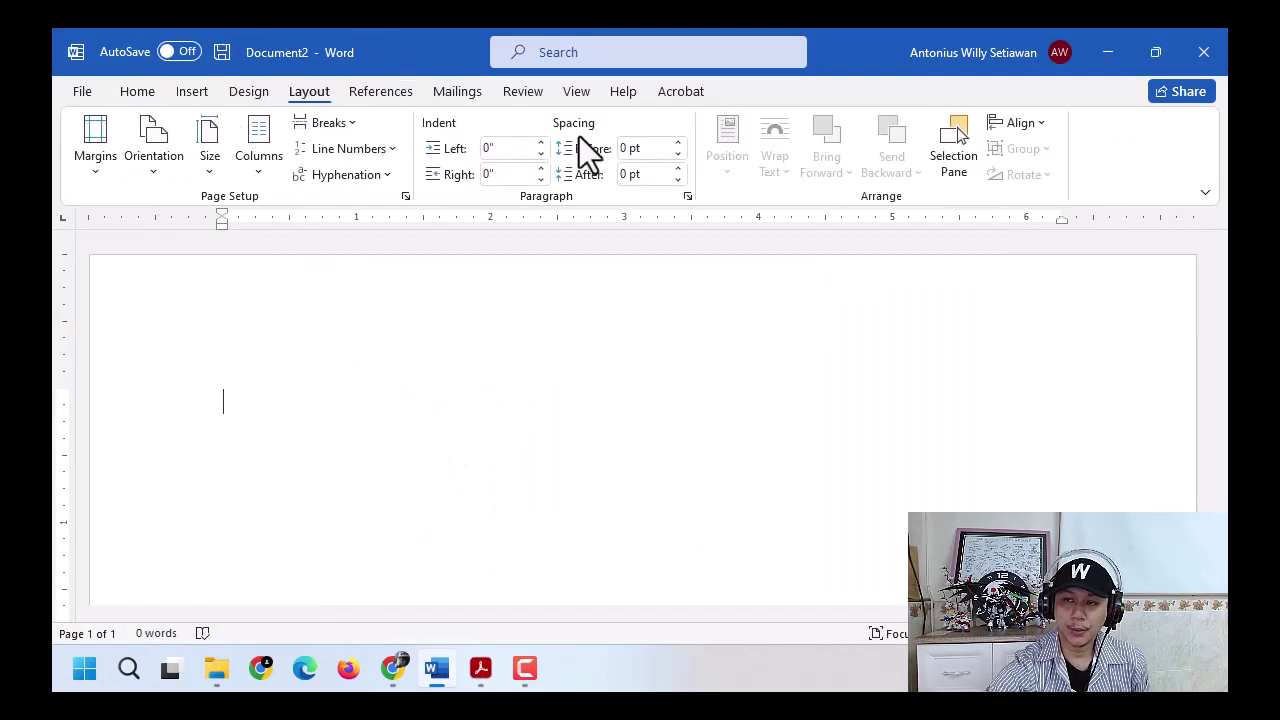
pyautogui.press('ctrl')
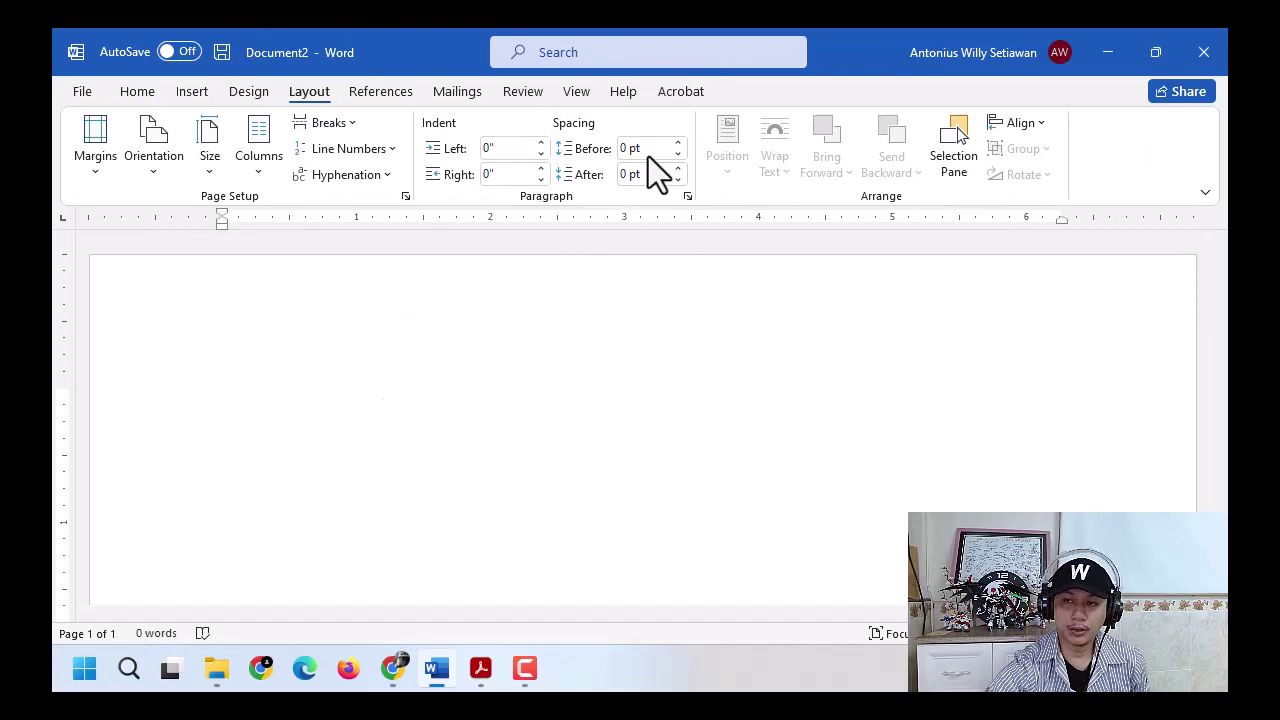
pyautogui.press('ctrl')
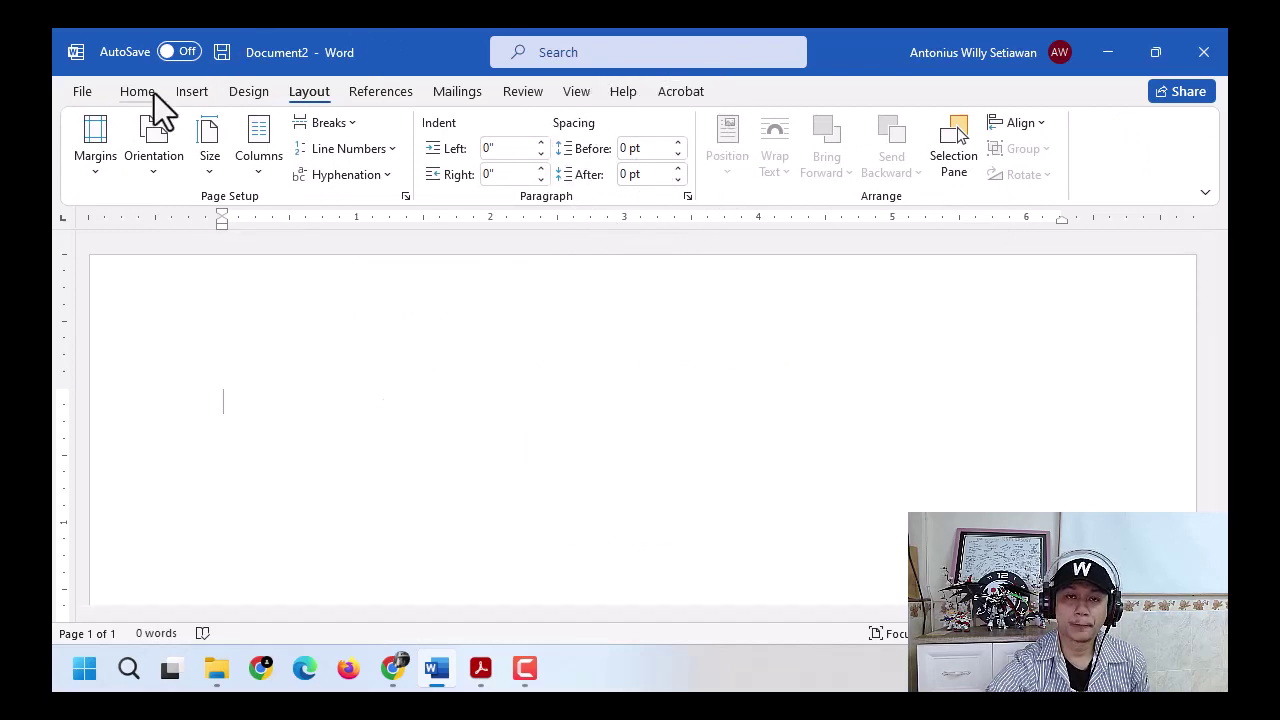
pyautogui.click(150, 92)
pyautogui.click(481, 668)
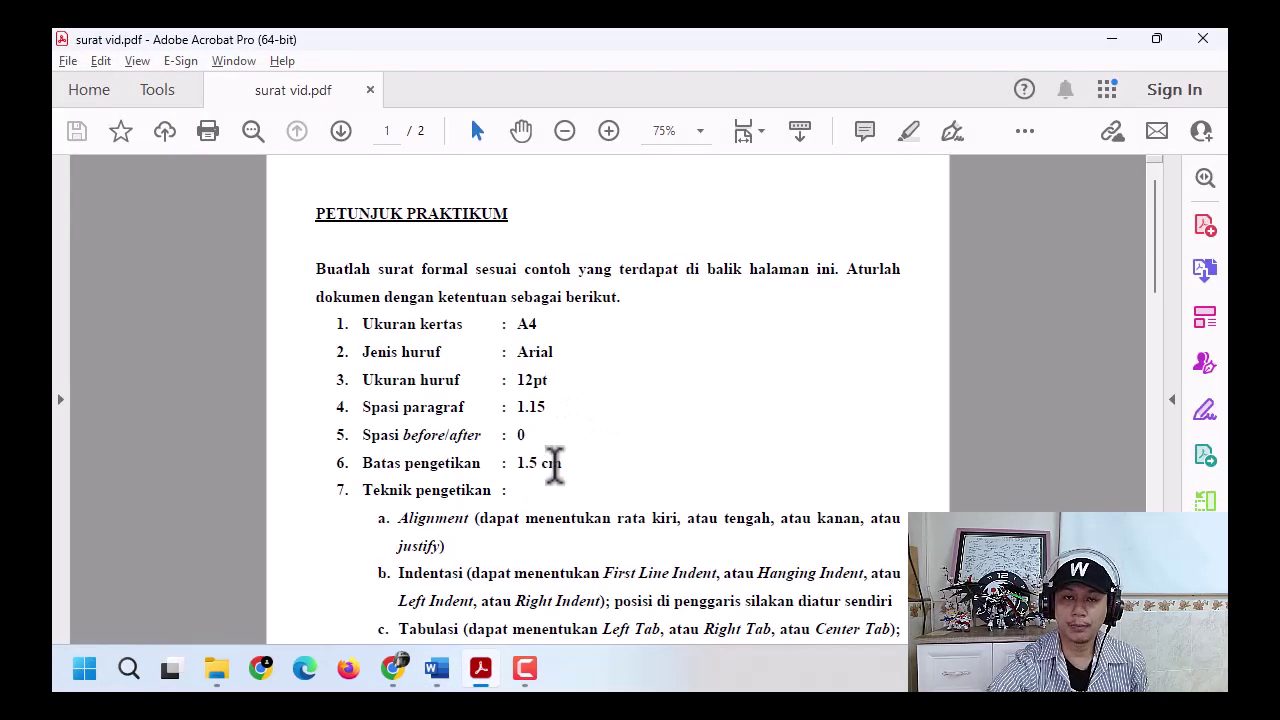
pyautogui.click(486, 666)
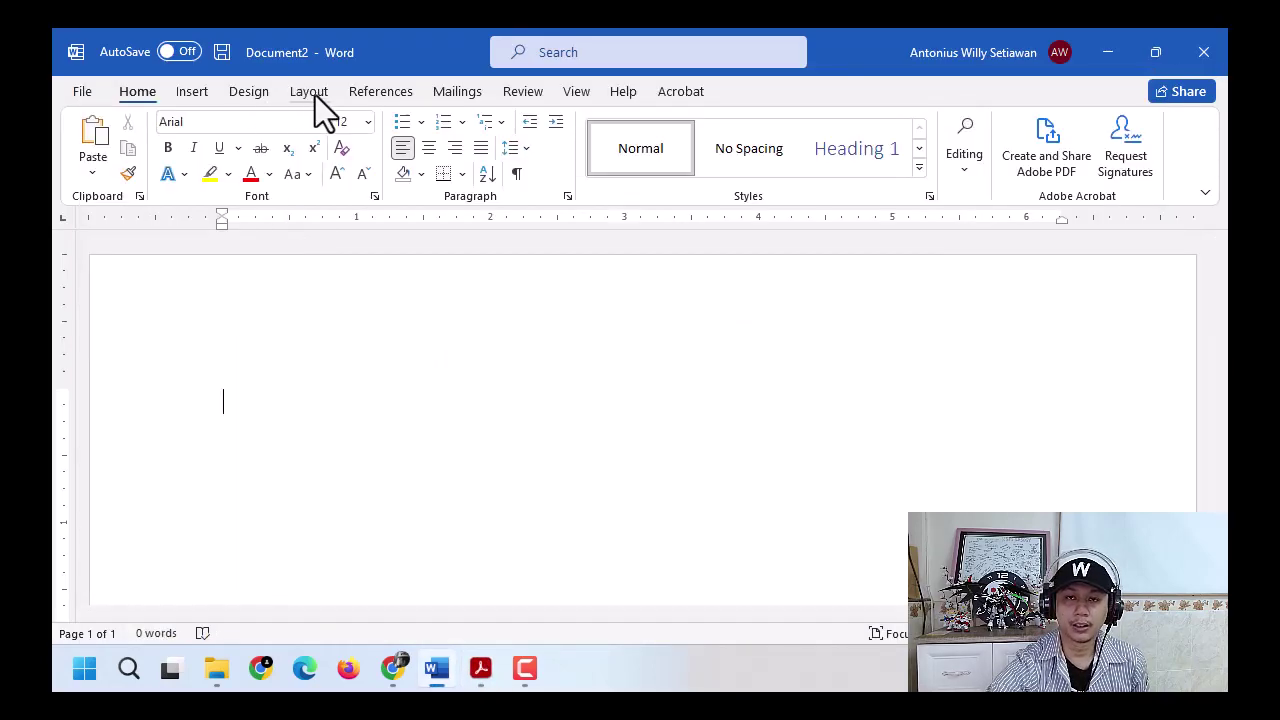
# - In Custom Margins, enter 1.5 cm as the top margin
pyautogui.click(312, 92)
pyautogui.click(103, 168)
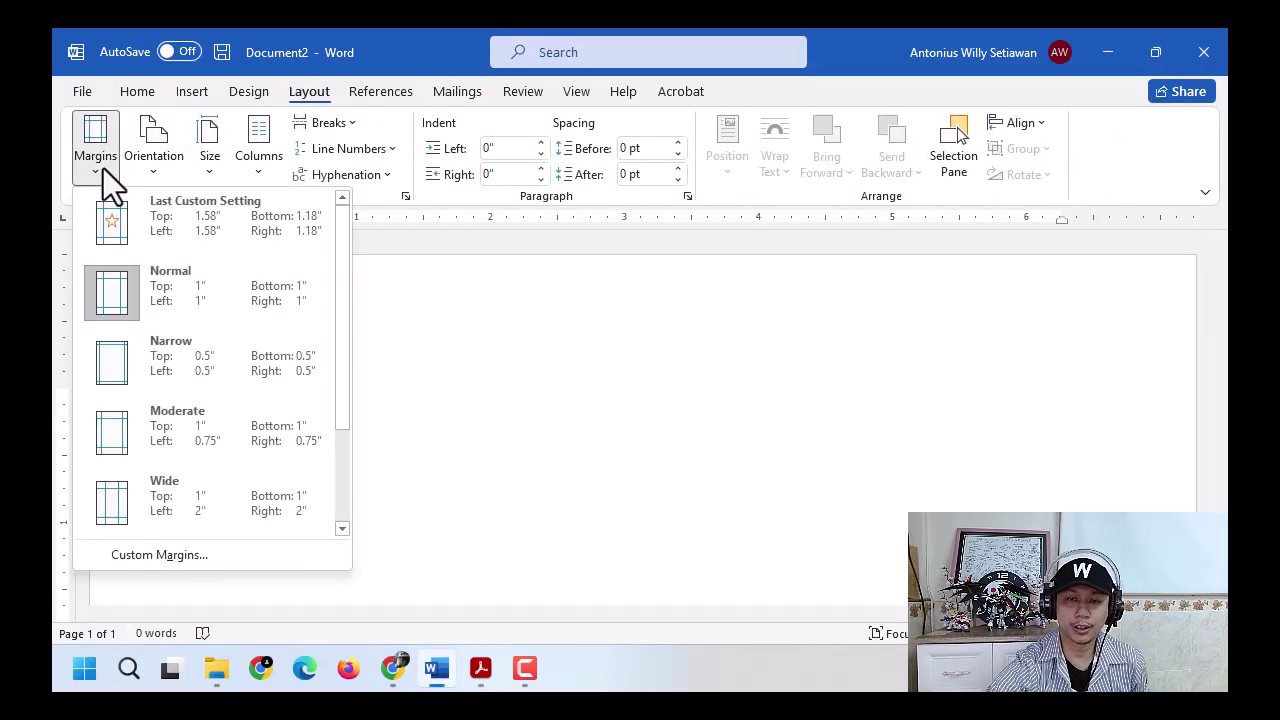
pyautogui.click(236, 555)
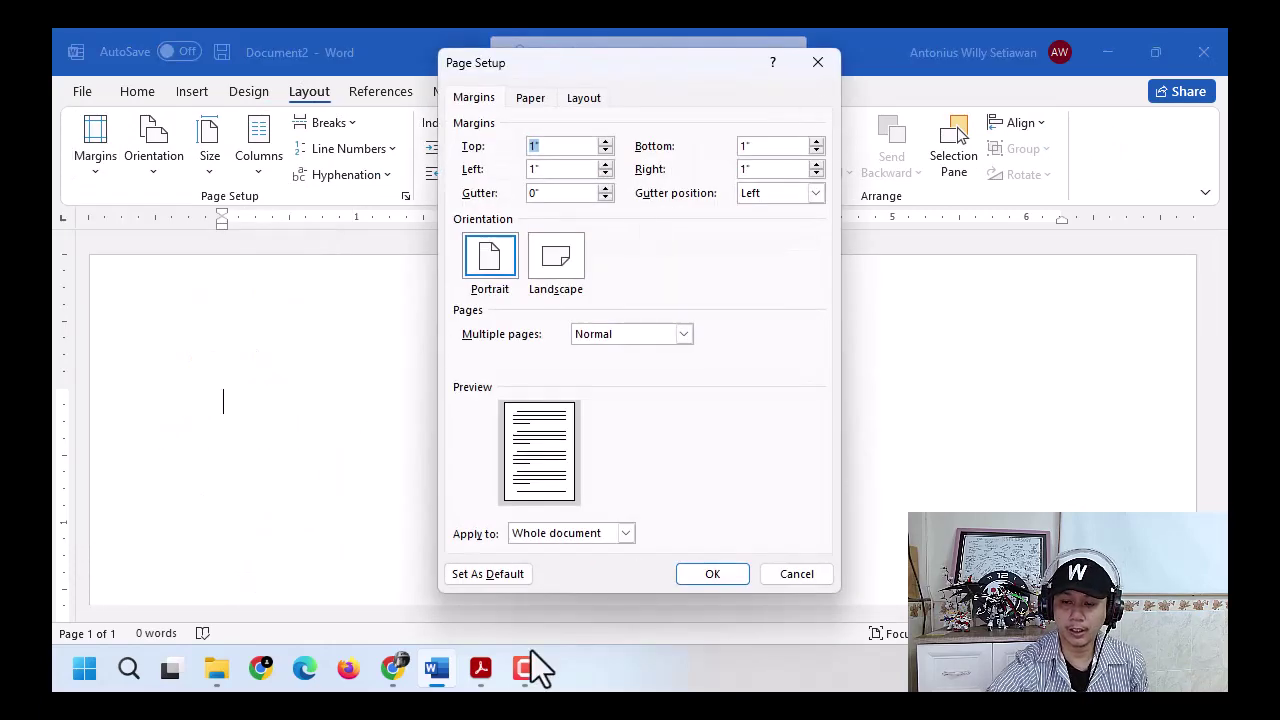
pyautogui.click(481, 668)
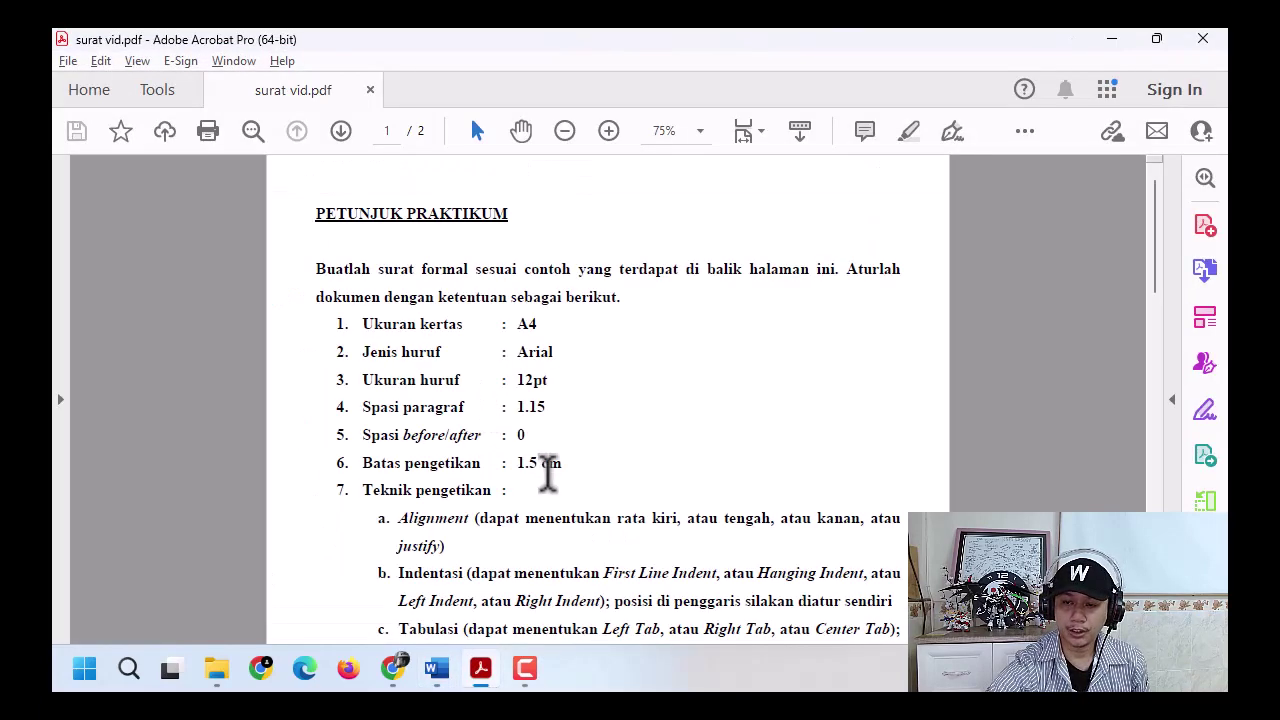
pyautogui.click(1110, 39)
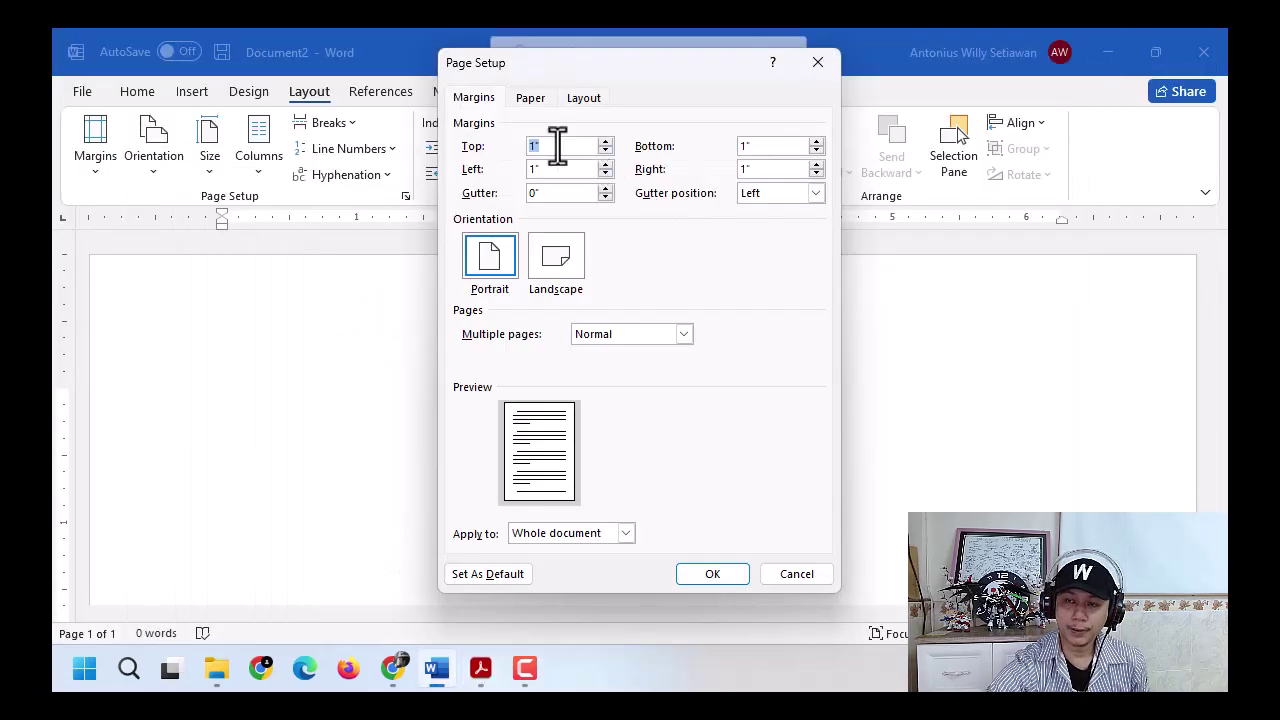
pyautogui.write('1.5')
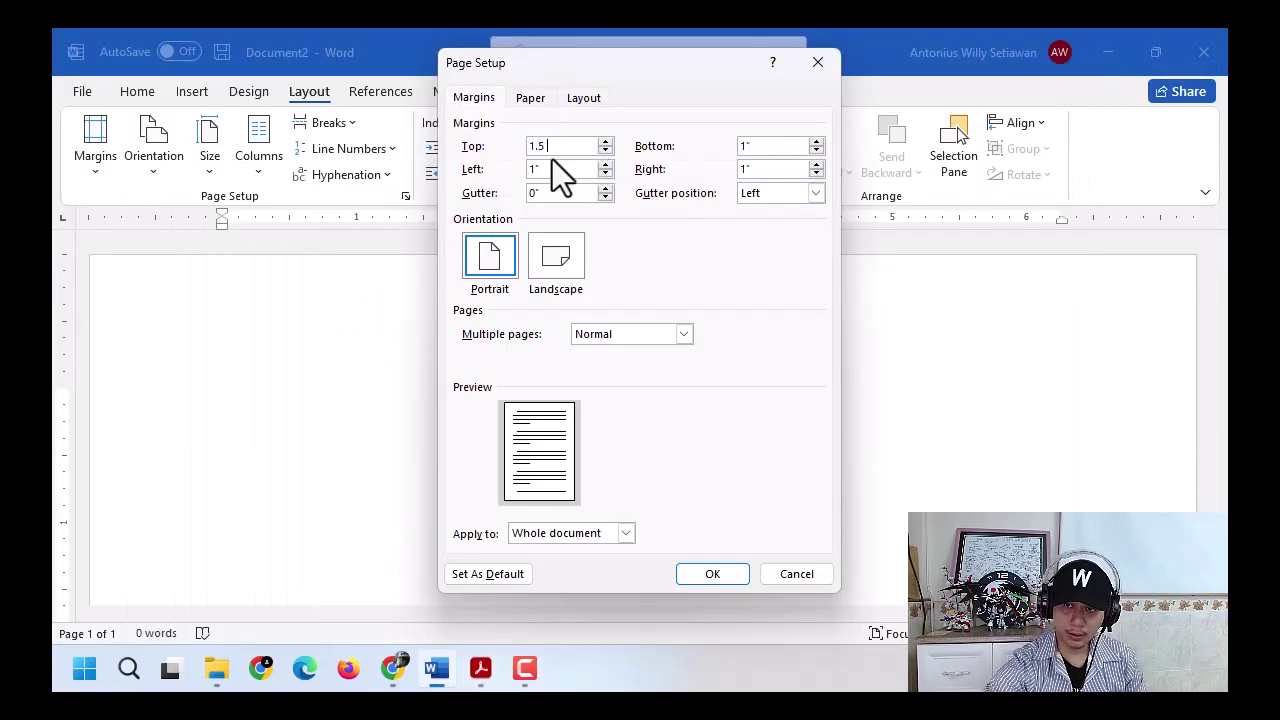
pyautogui.moveTo(578, 153); pyautogui.dragTo(501, 146)
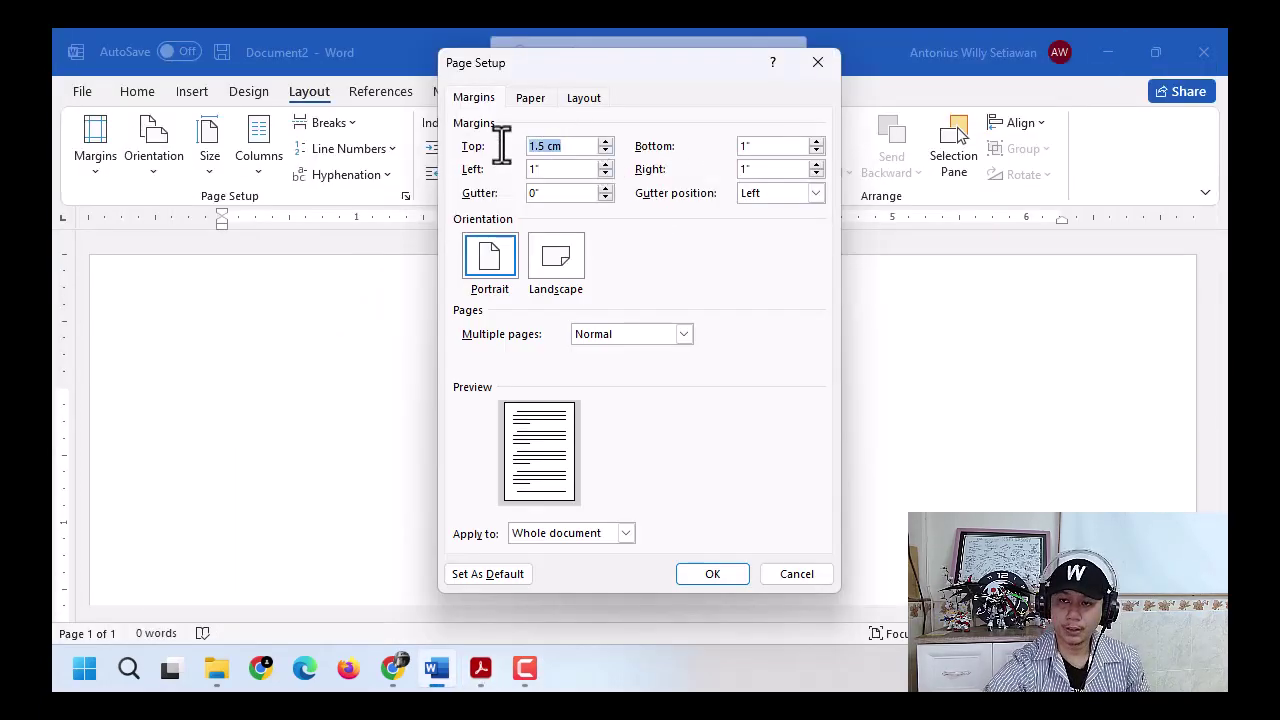
pyautogui.press('Tab')
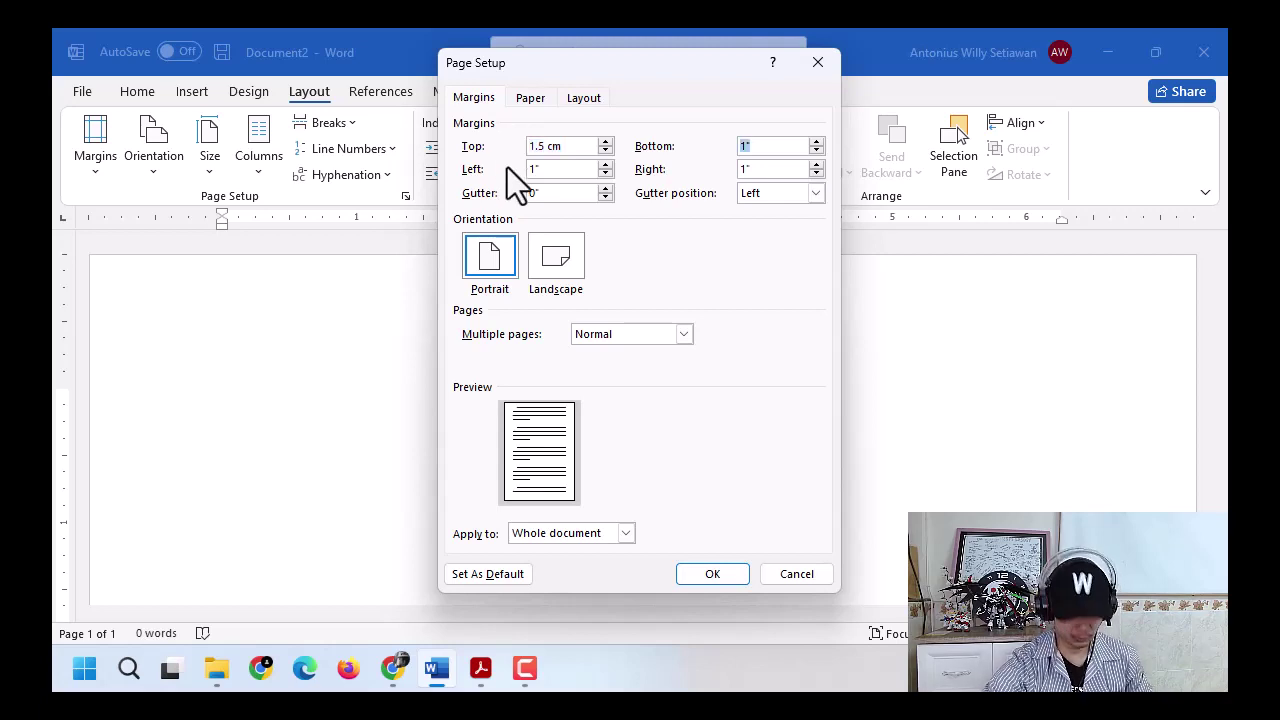
# - Copy 1.5 cm into the bottom, left and right margins and apply them
pyautogui.moveTo(585, 150); pyautogui.dragTo(509, 150)
pyautogui.hotkey('ctrl', 'c')
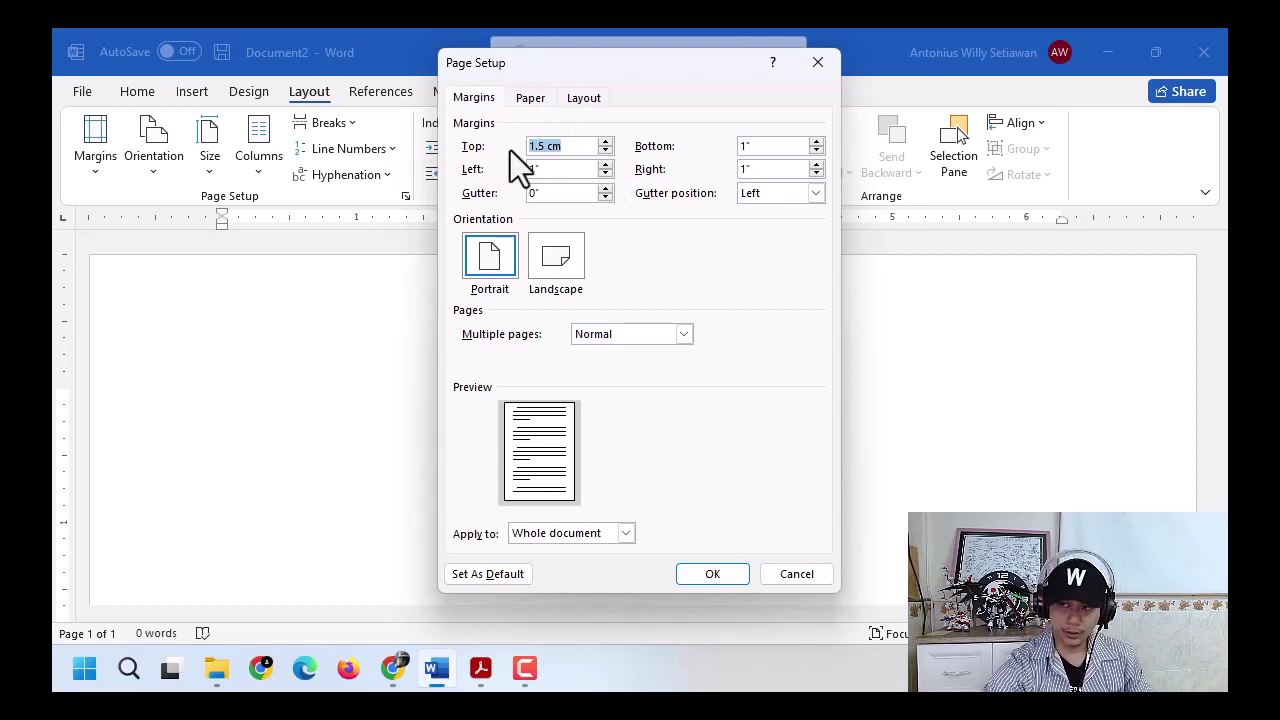
pyautogui.press('Tab')
pyautogui.hotkey('ctrl', 'v')
pyautogui.press('Tab')
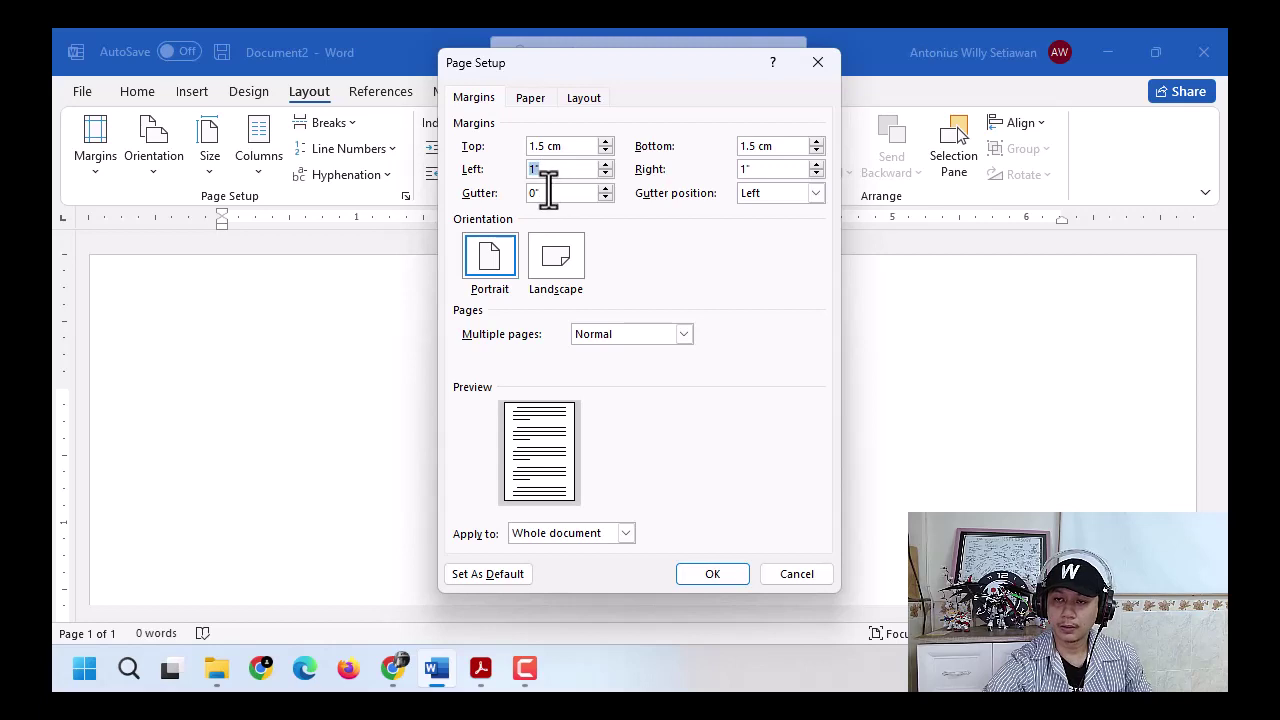
pyautogui.hotkey('ctrl', 'v')
pyautogui.press('Tab')
pyautogui.hotkey('ctrl', 'v')
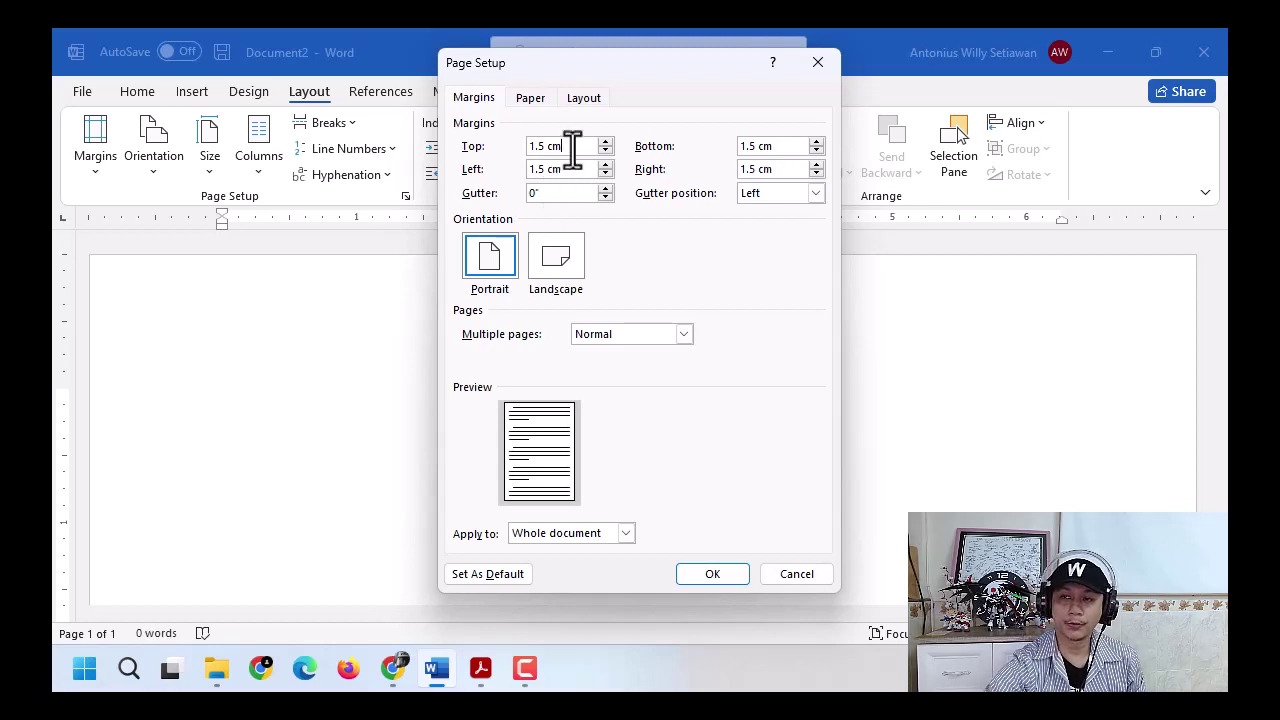
pyautogui.click(713, 578)
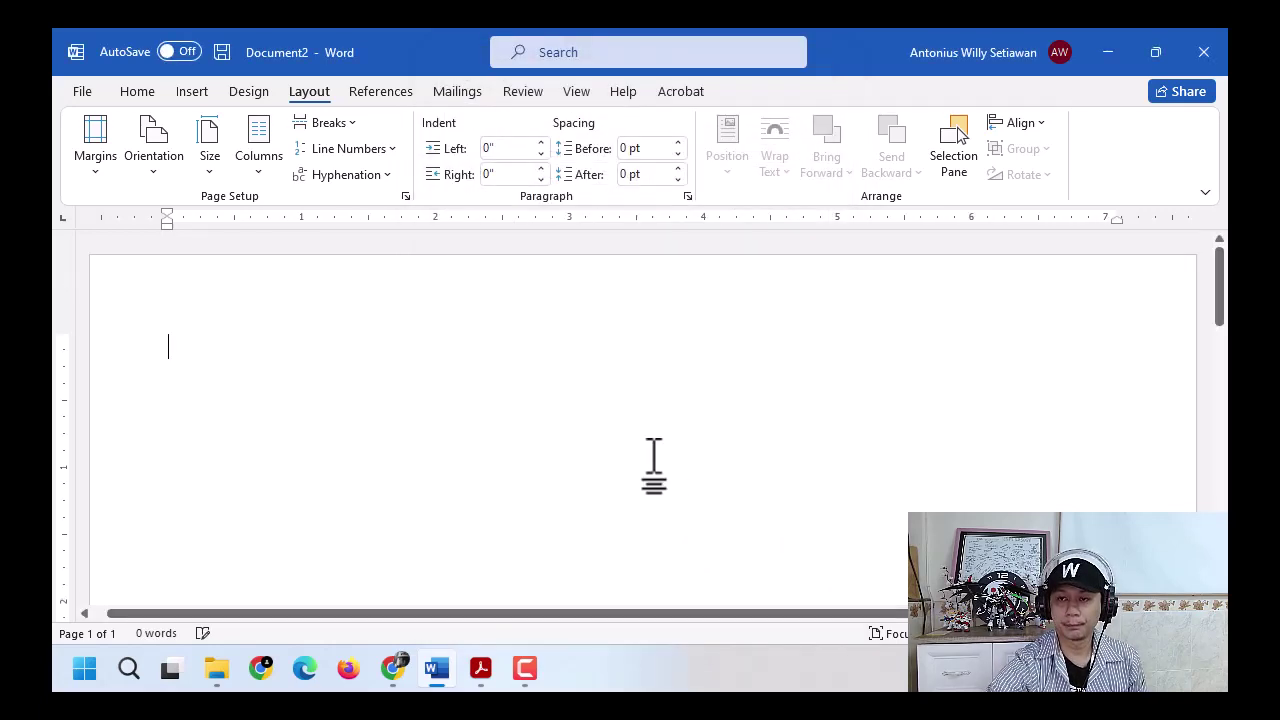
# - Recheck Custom Margins, confirming 0.59-inch margins on all four sides
pyautogui.click(99, 165)
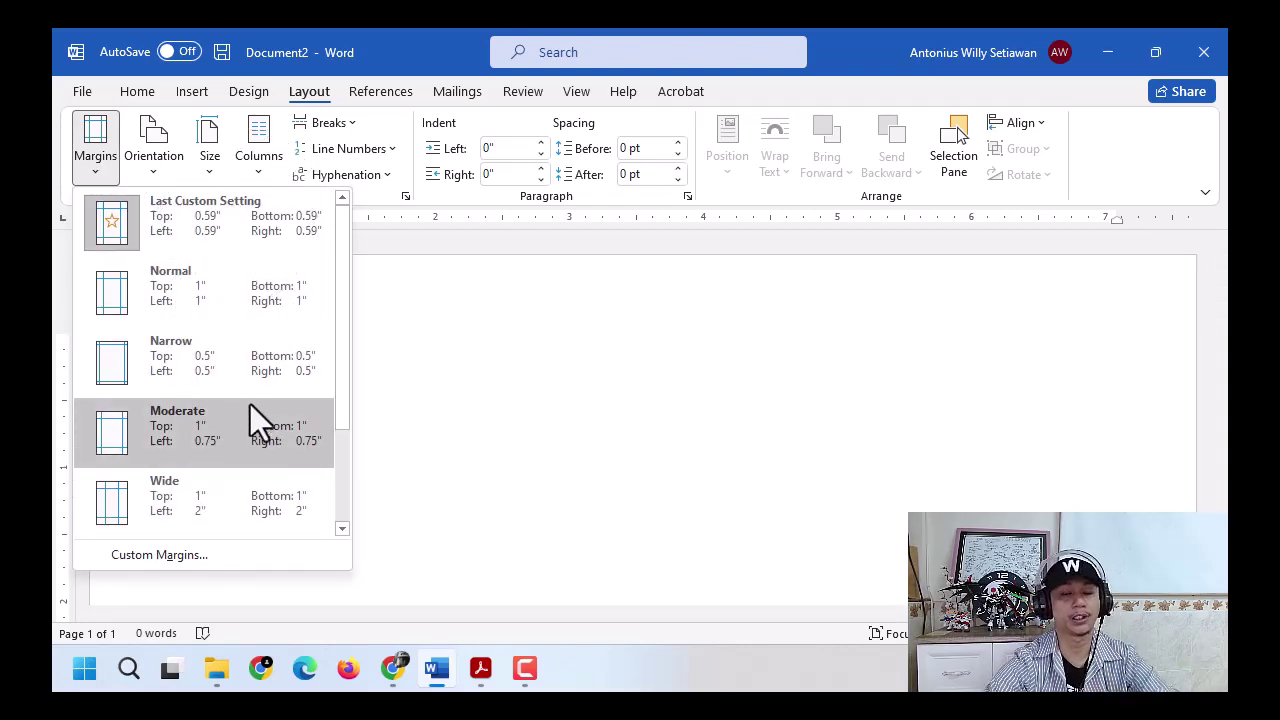
pyautogui.click(191, 556)
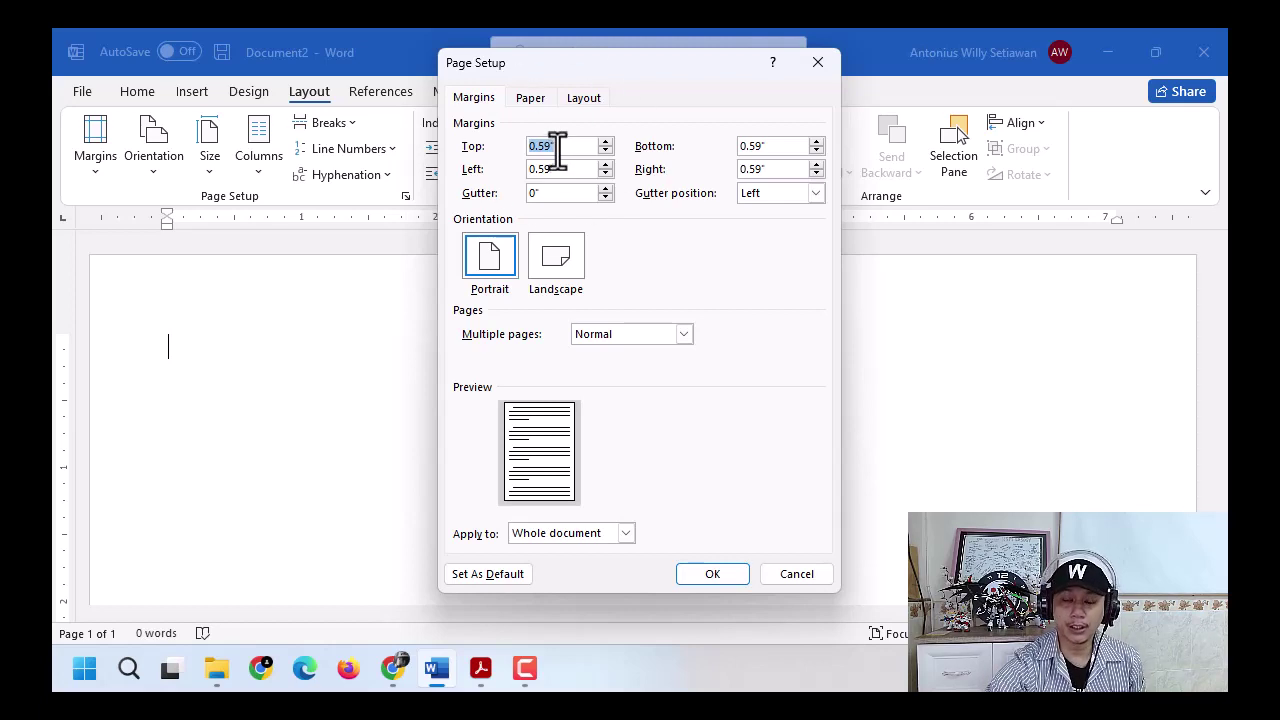
pyautogui.click(712, 573)
pyautogui.click(137, 91)
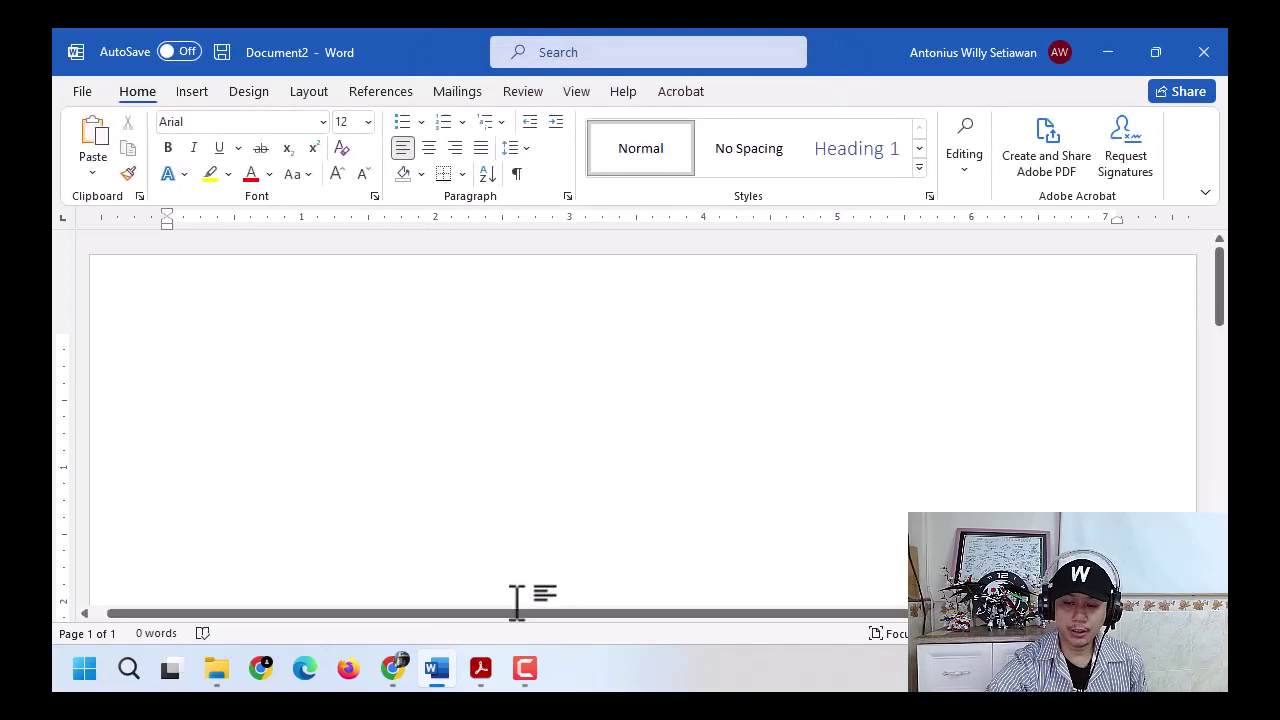
pyautogui.click(480, 670)
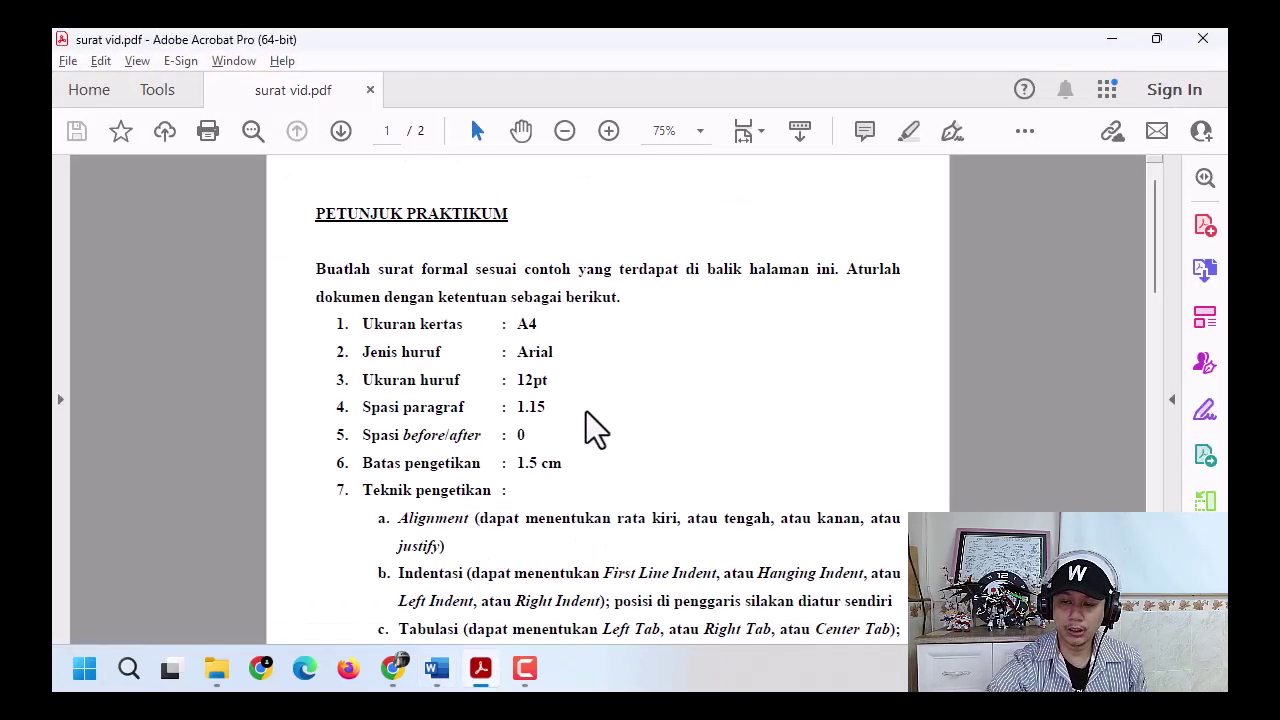
pyautogui.scroll(-7, 586, 411)
pyautogui.scroll(3, 586, 411)
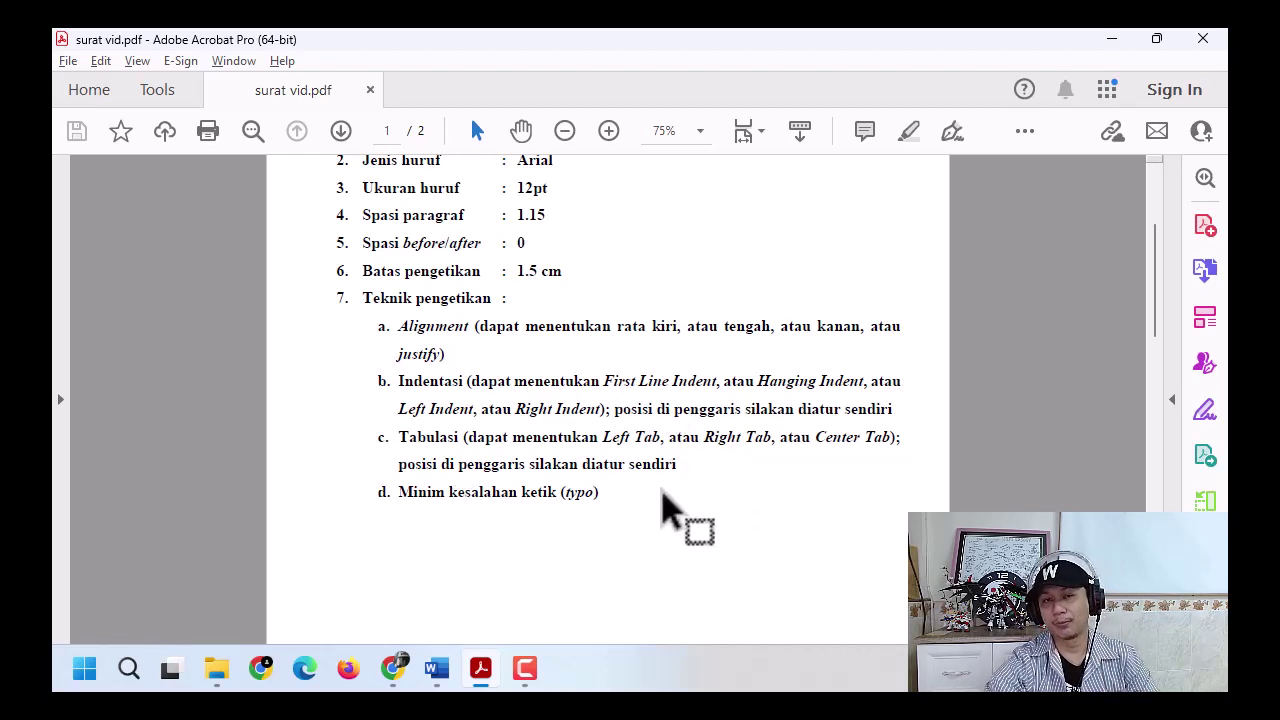
pyautogui.scroll(-10, 670, 510)
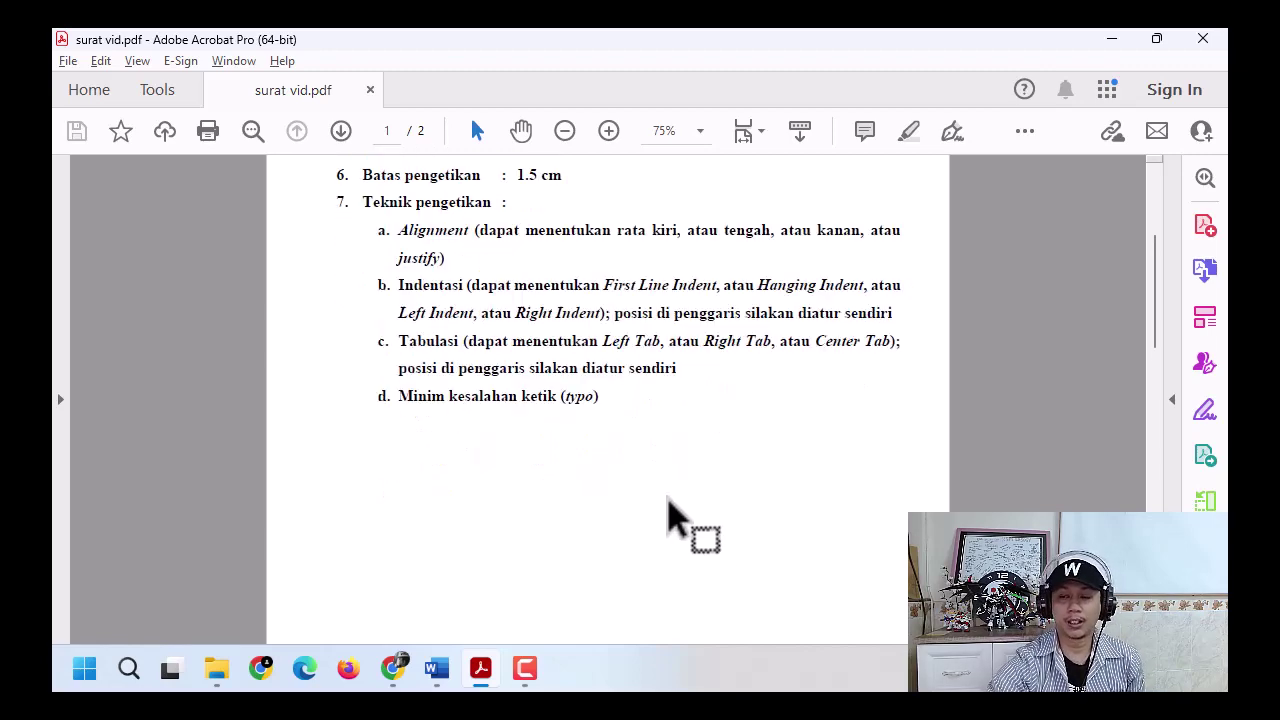
pyautogui.scroll(-4, 690, 532)
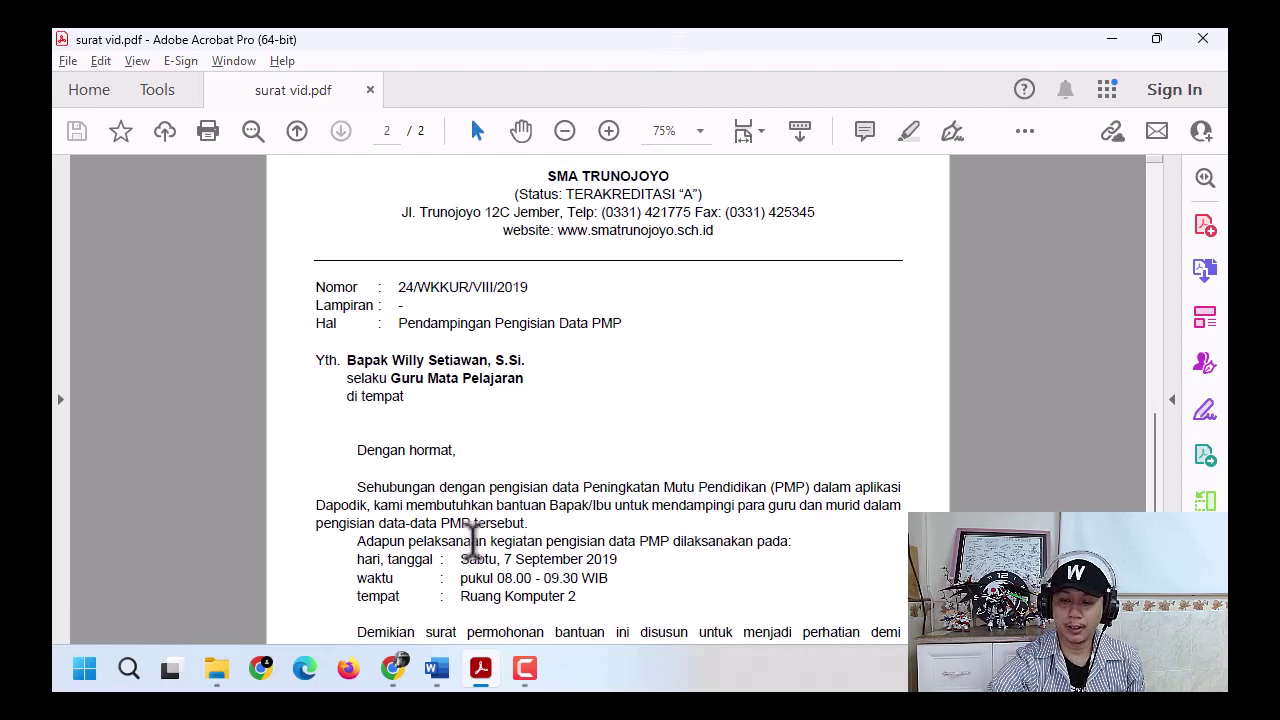
pyautogui.click(437, 668)
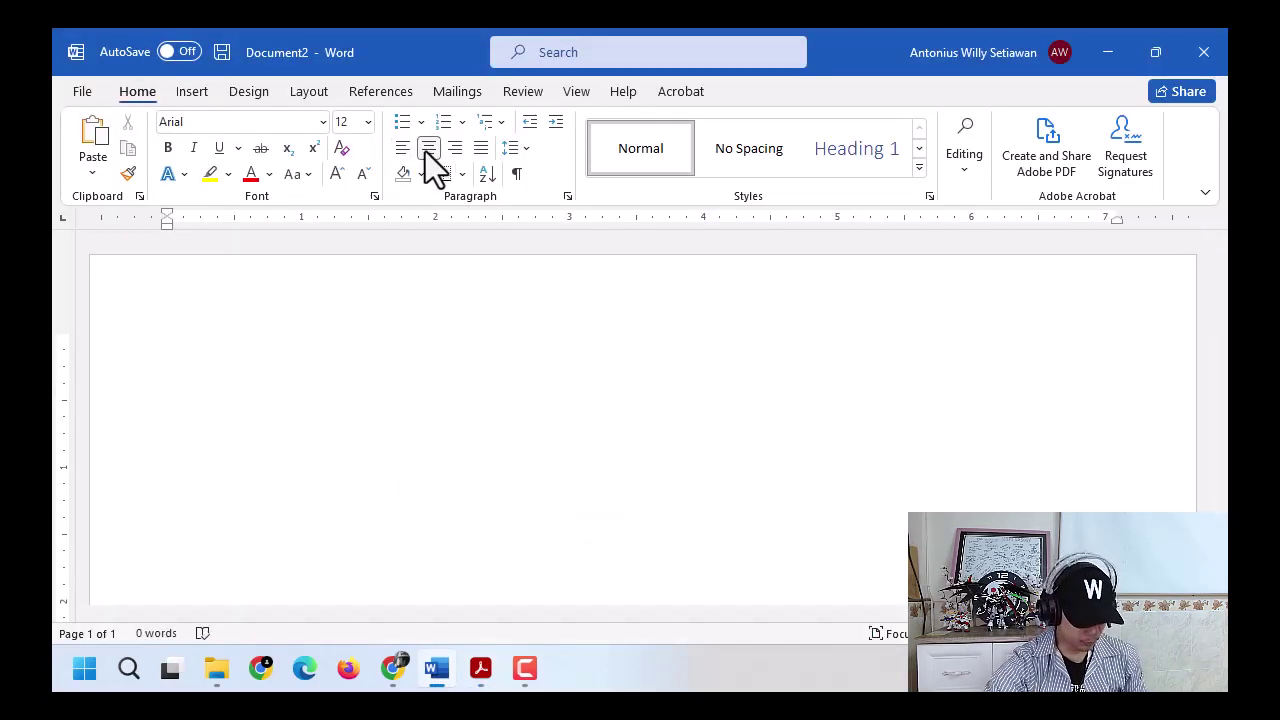
# - Centre the paragraph and type SMA TRUNOJOYO as the first letterhead line
pyautogui.hotkey('ctrl', 'l')
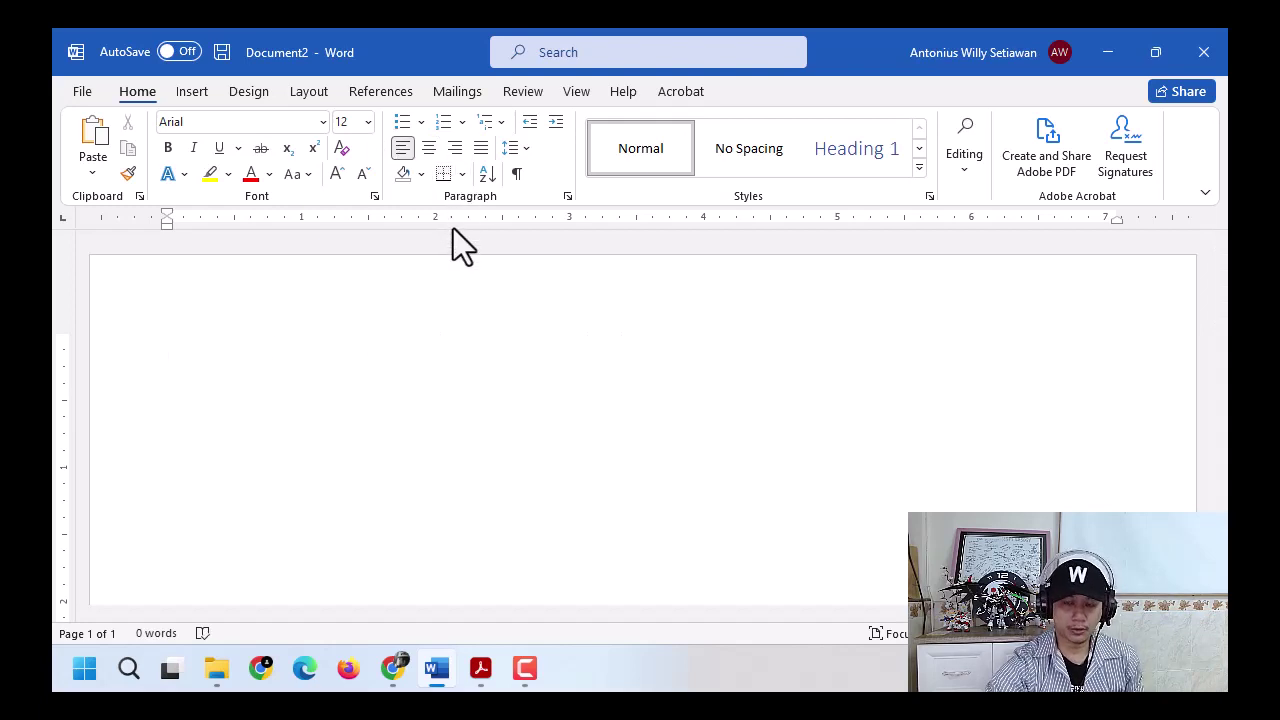
pyautogui.hotkey('ctrl', 'e')
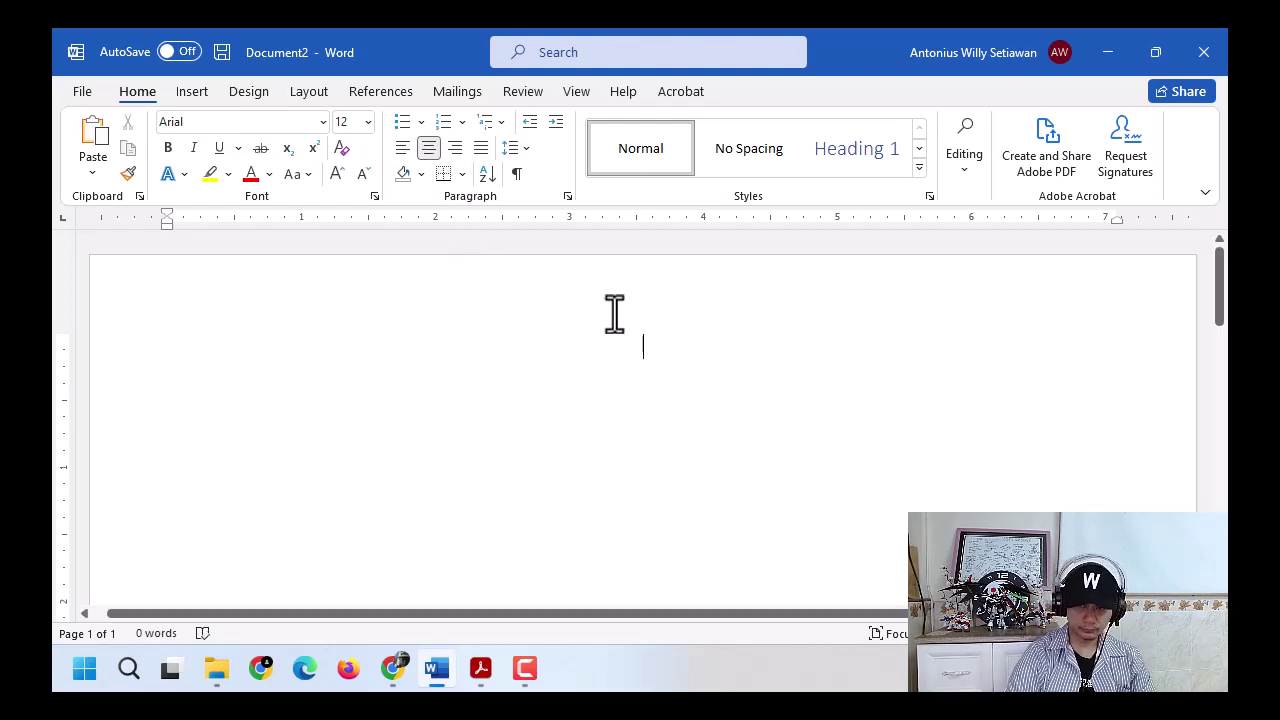
pyautogui.write('SAMMA TRUNO')
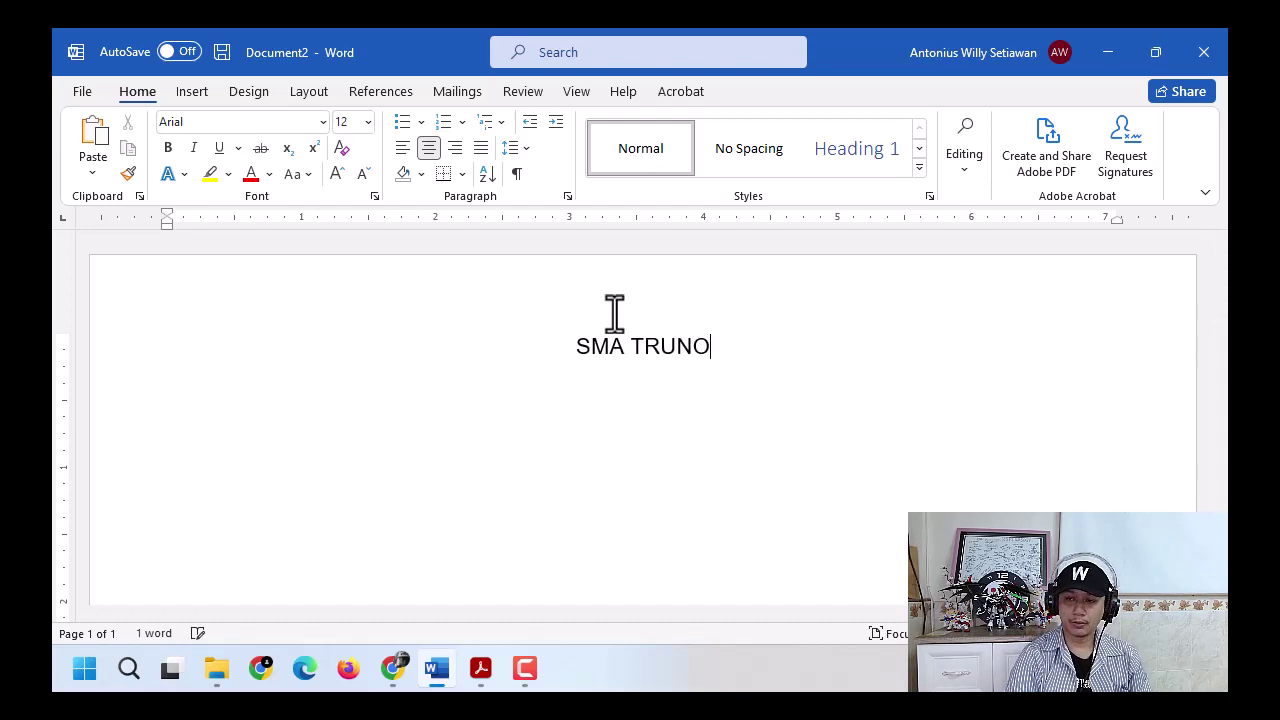
pyautogui.write('JOYO')
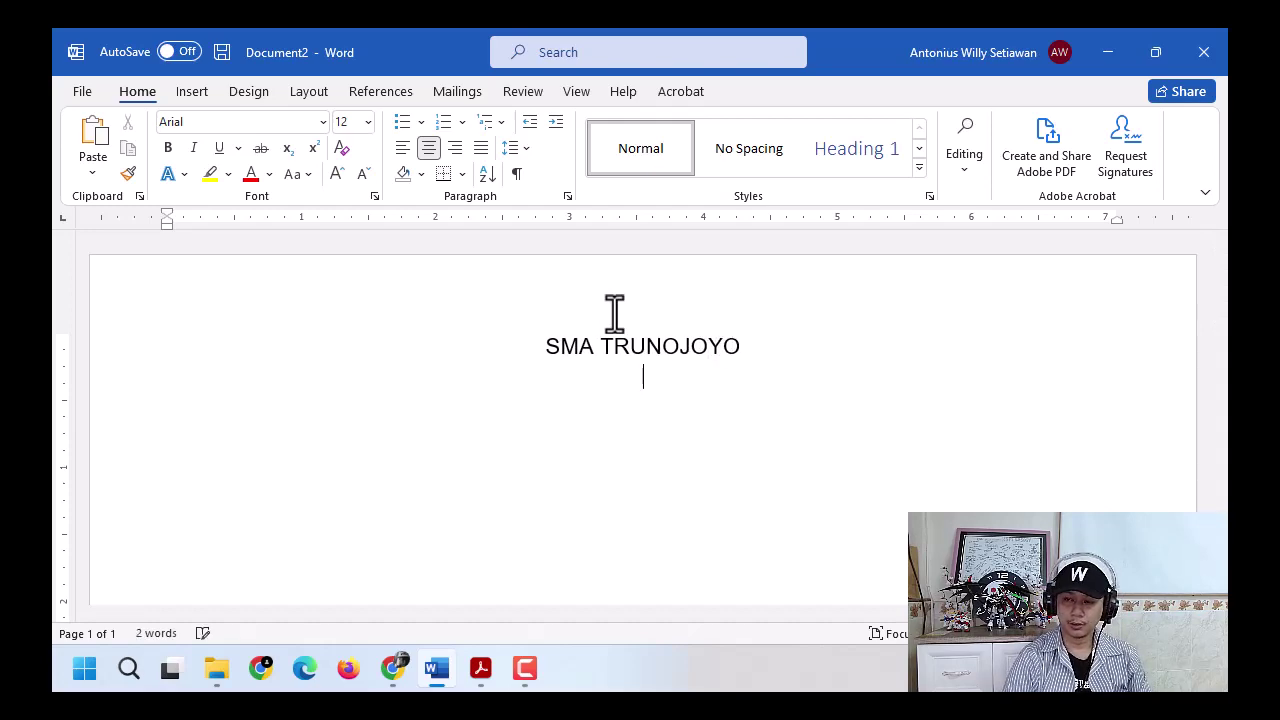
pyautogui.hotkey('alt', 'Tab')
pyautogui.hotkey('alt', 'Tab')
pyautogui.press('Return')
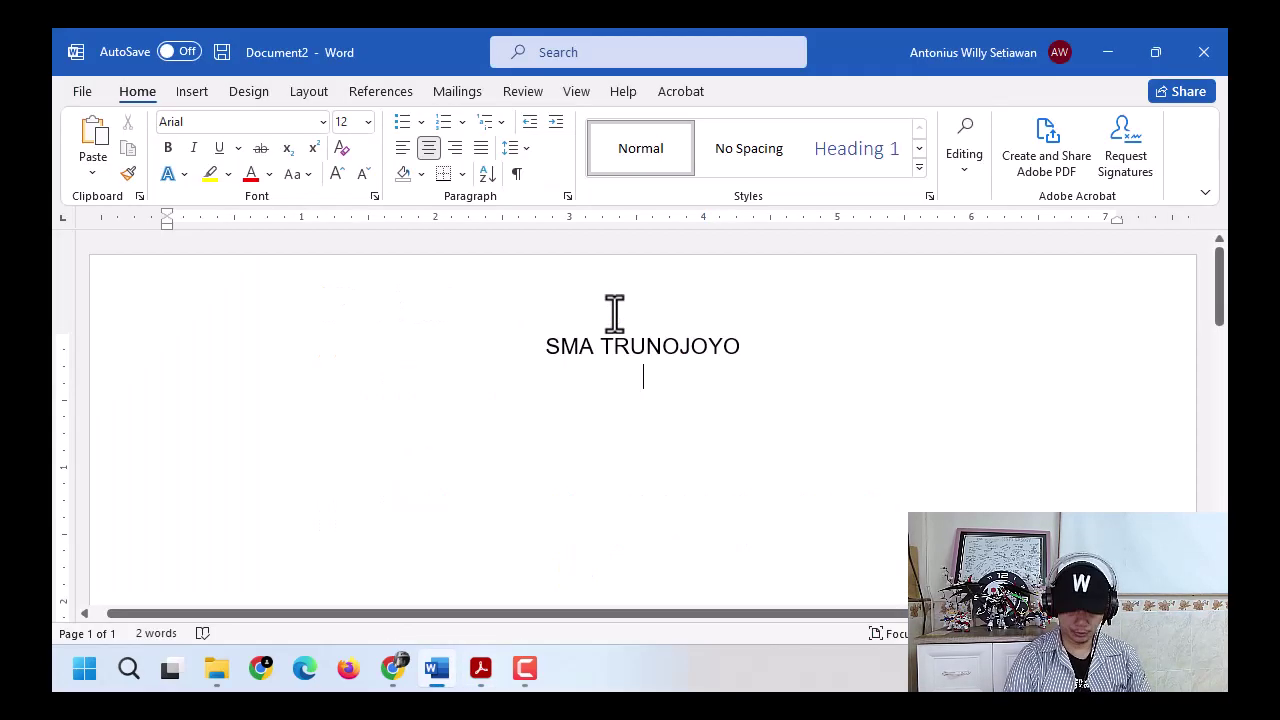
# - Add the status line (Status: Terakreditasi "A") beneath the school name
pyautogui.write('(Status:')
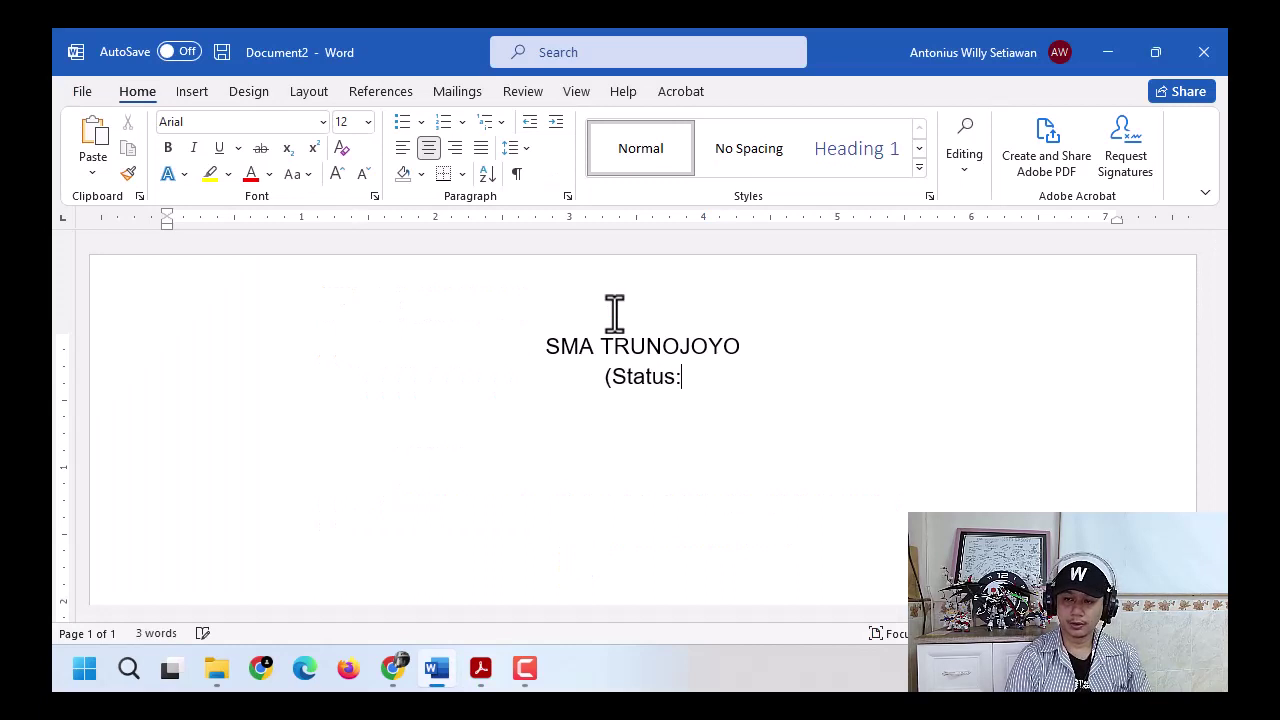
pyautogui.write(' Terakrediatas')
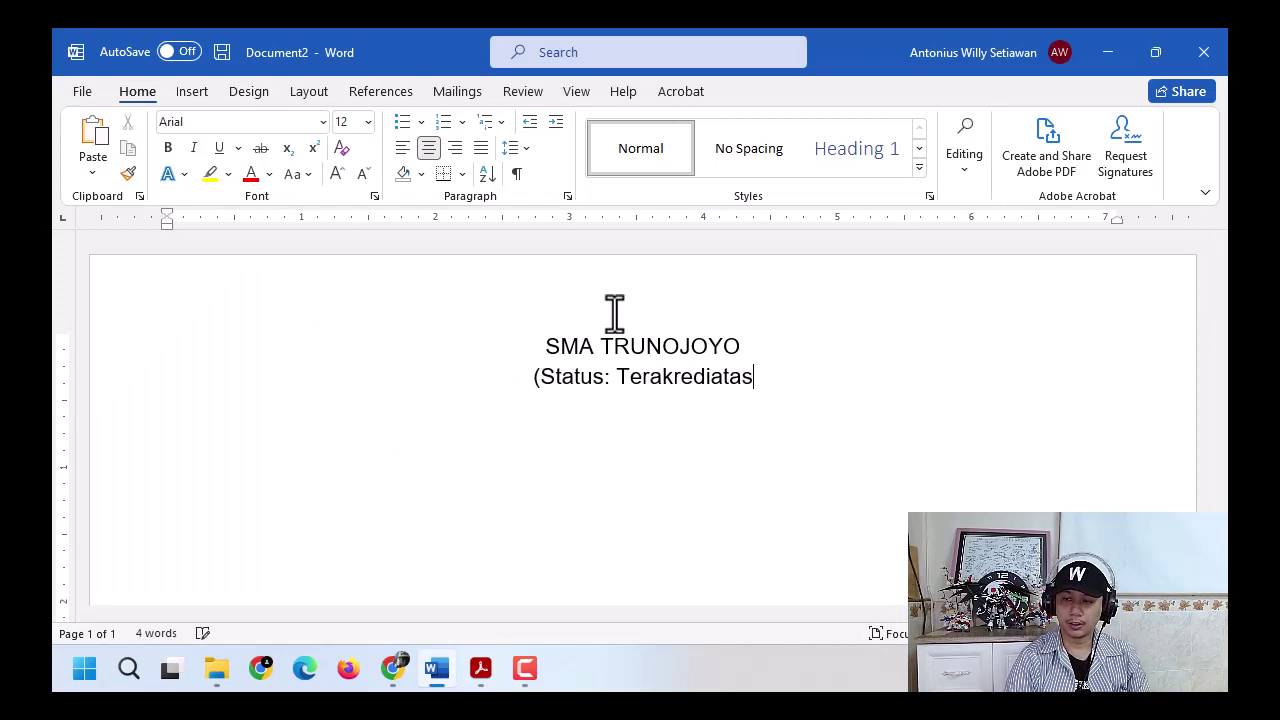
pyautogui.press('BackSpace')
pyautogui.press('BackSpace')
pyautogui.press('BackSpace')
pyautogui.press('BackSpace')
pyautogui.write('tasi "A")')
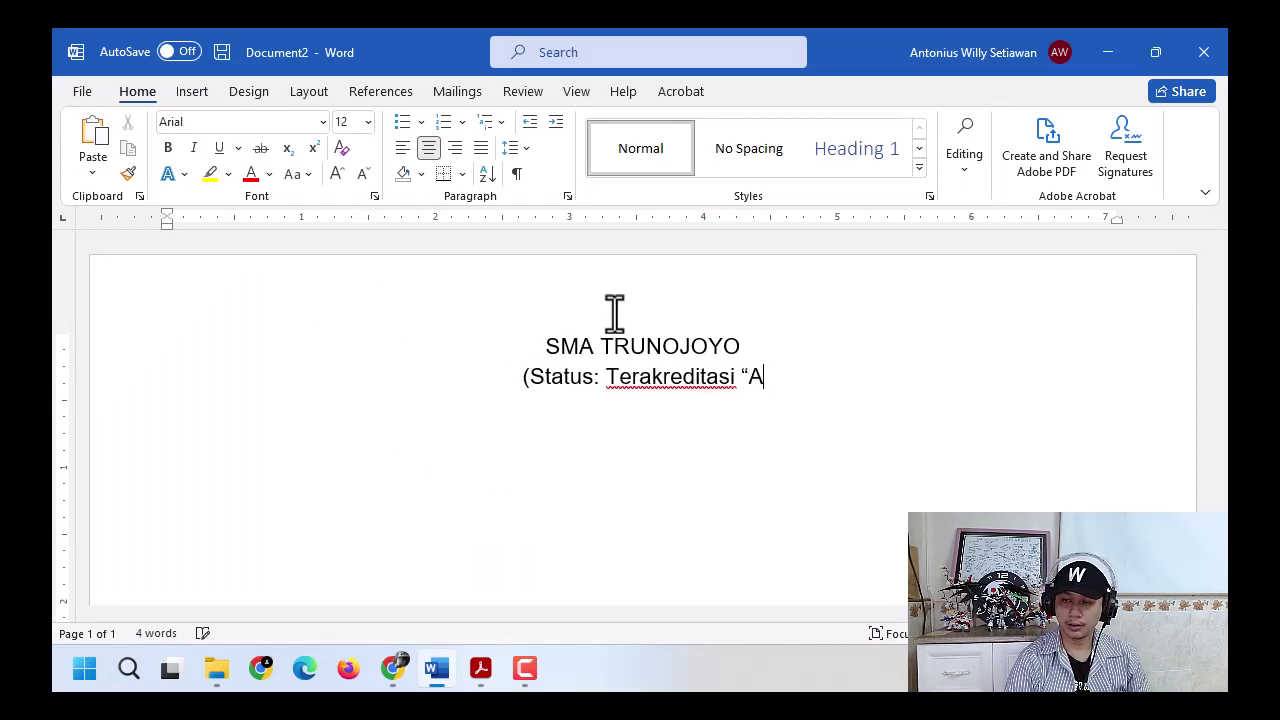
pyautogui.press('Return')
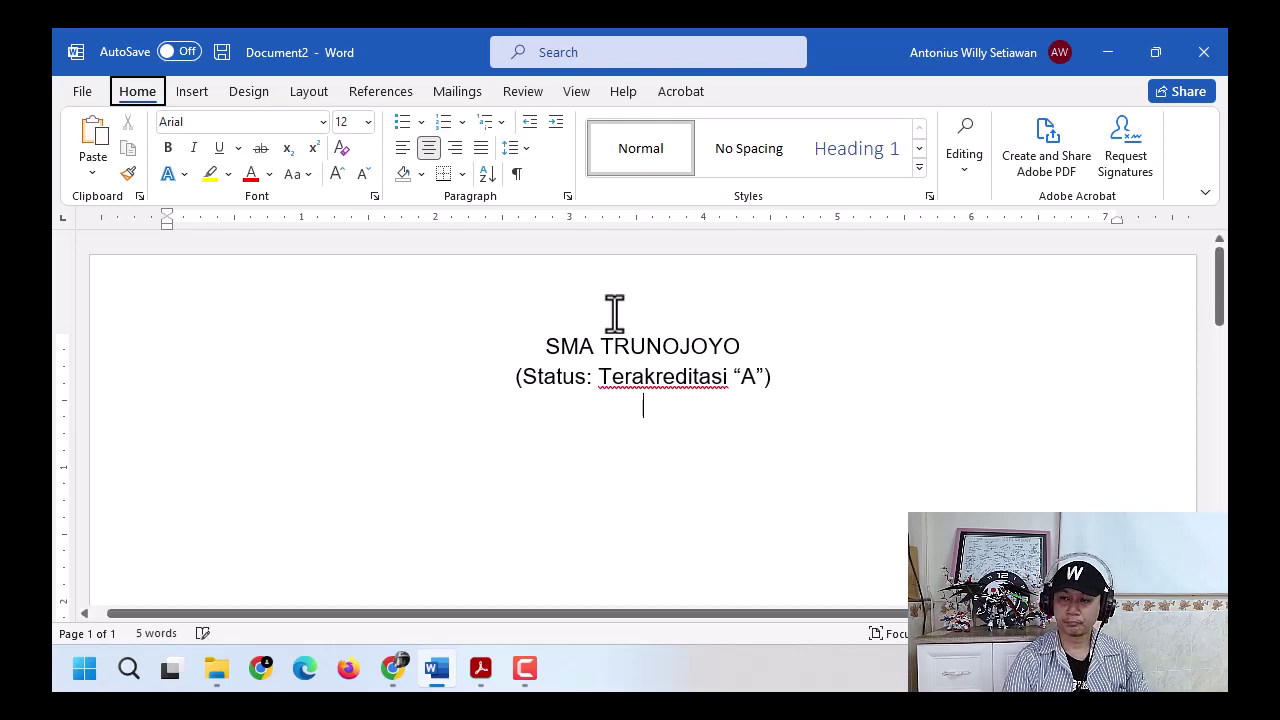
pyautogui.hotkey('alt', 'Tab')
pyautogui.hotkey('alt', 'Tab')
pyautogui.write('J')
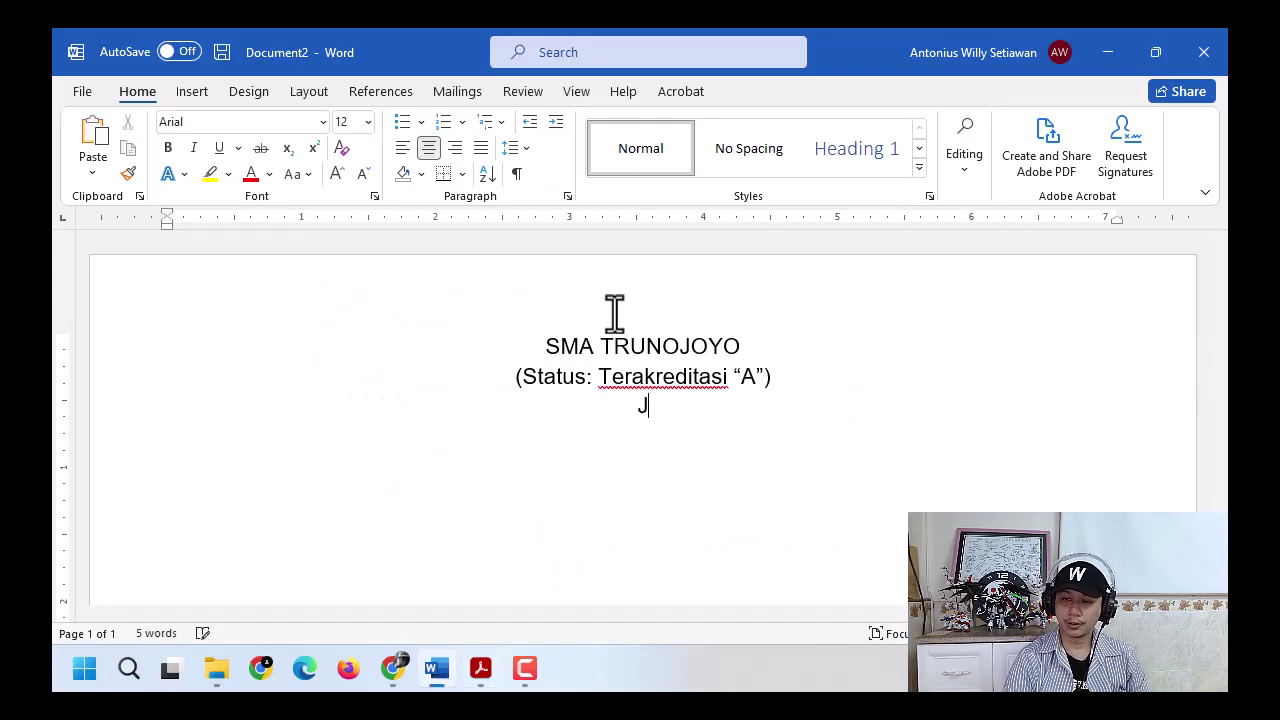
pyautogui.write('l. Trunojo')
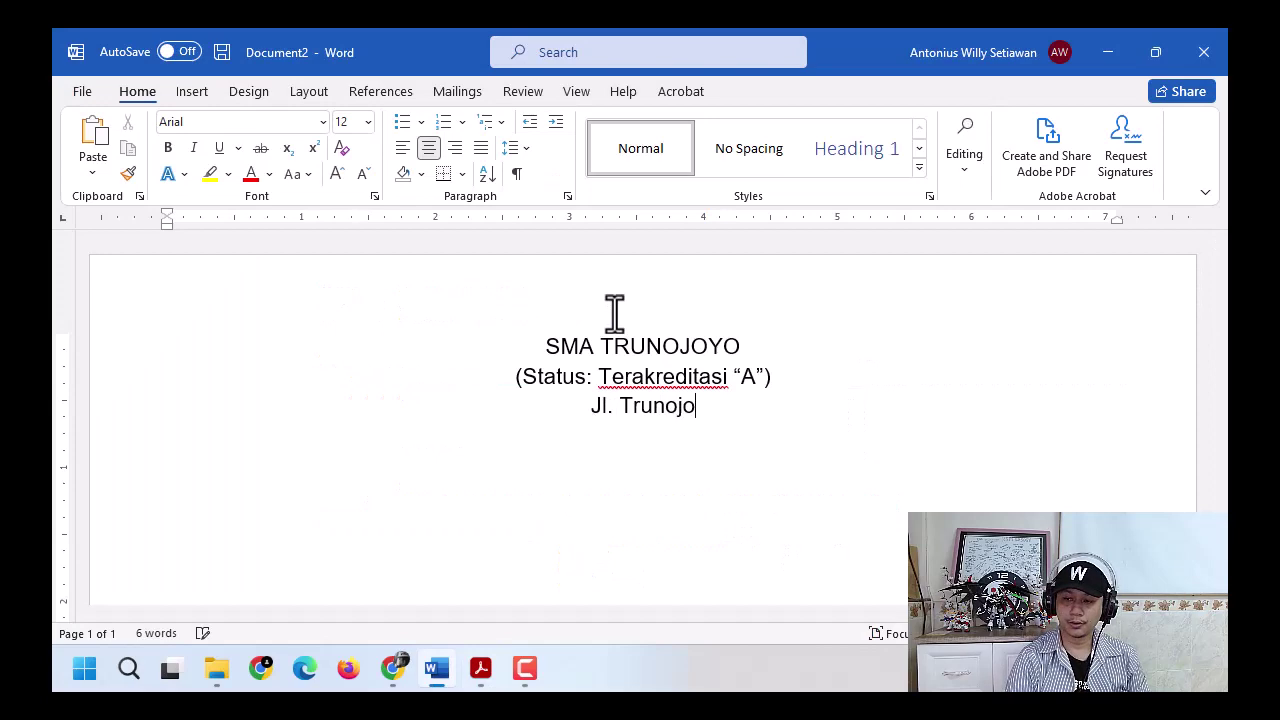
pyautogui.write('yo 12C')
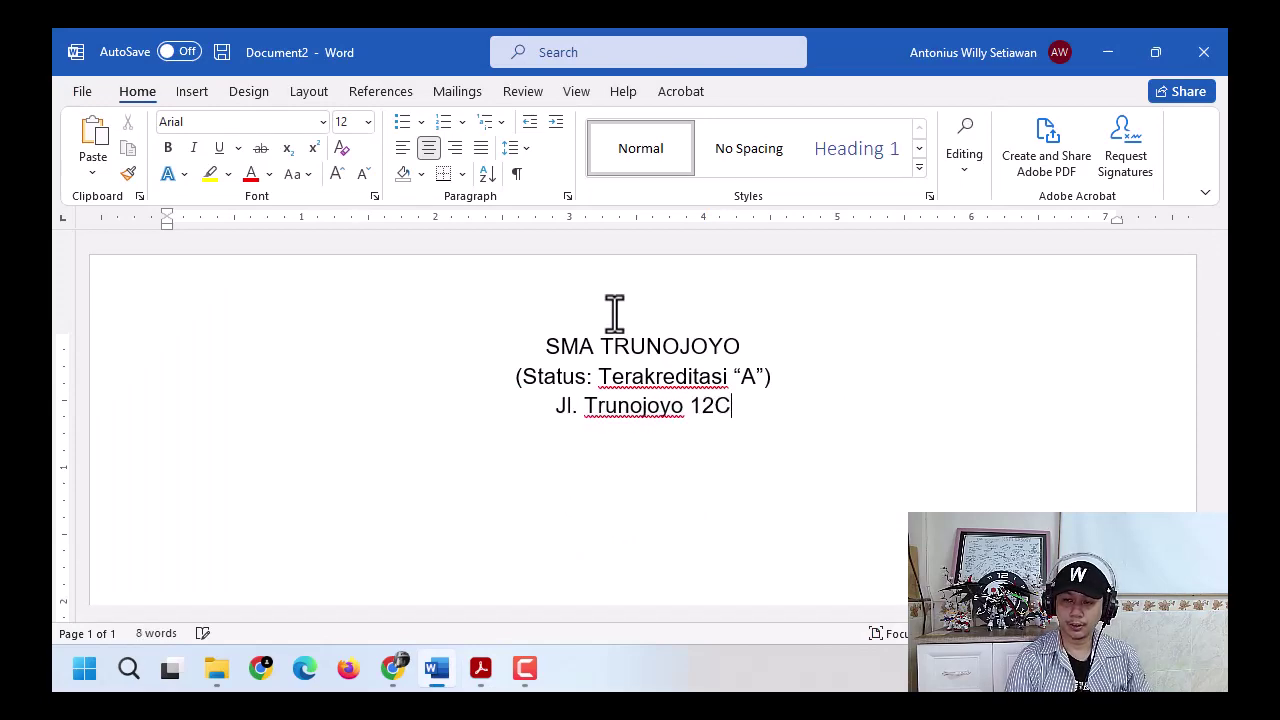
pyautogui.hotkey('alt', 'Tab')
pyautogui.hotkey('alt', 'Tab')
pyautogui.write('Jember, Telp')
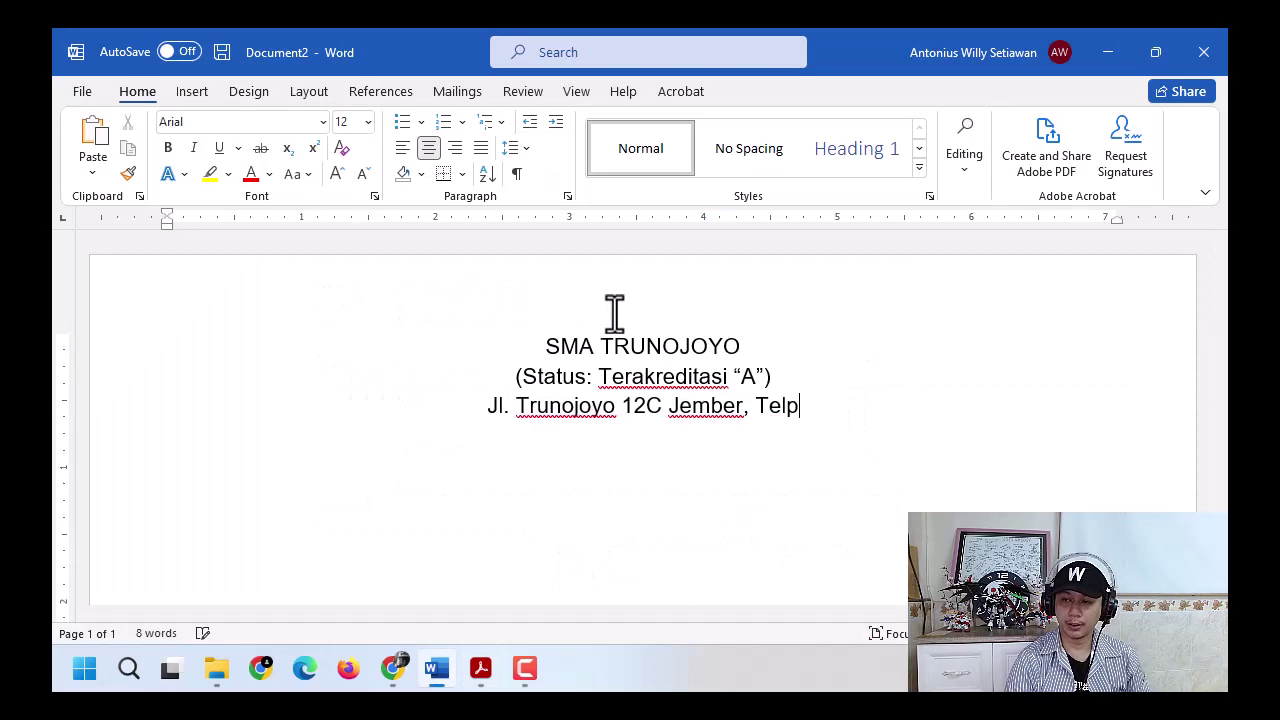
pyautogui.hotkey('alt', 'Tab')
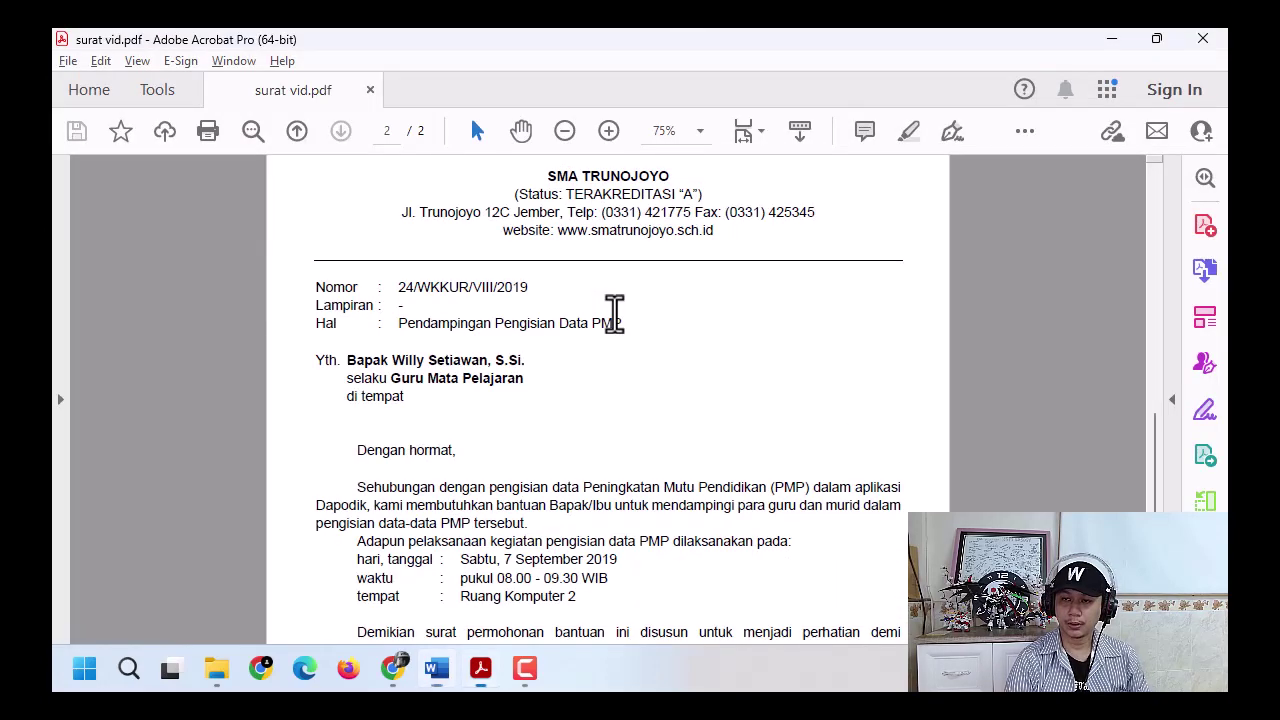
pyautogui.hotkey('alt', 'Tab')
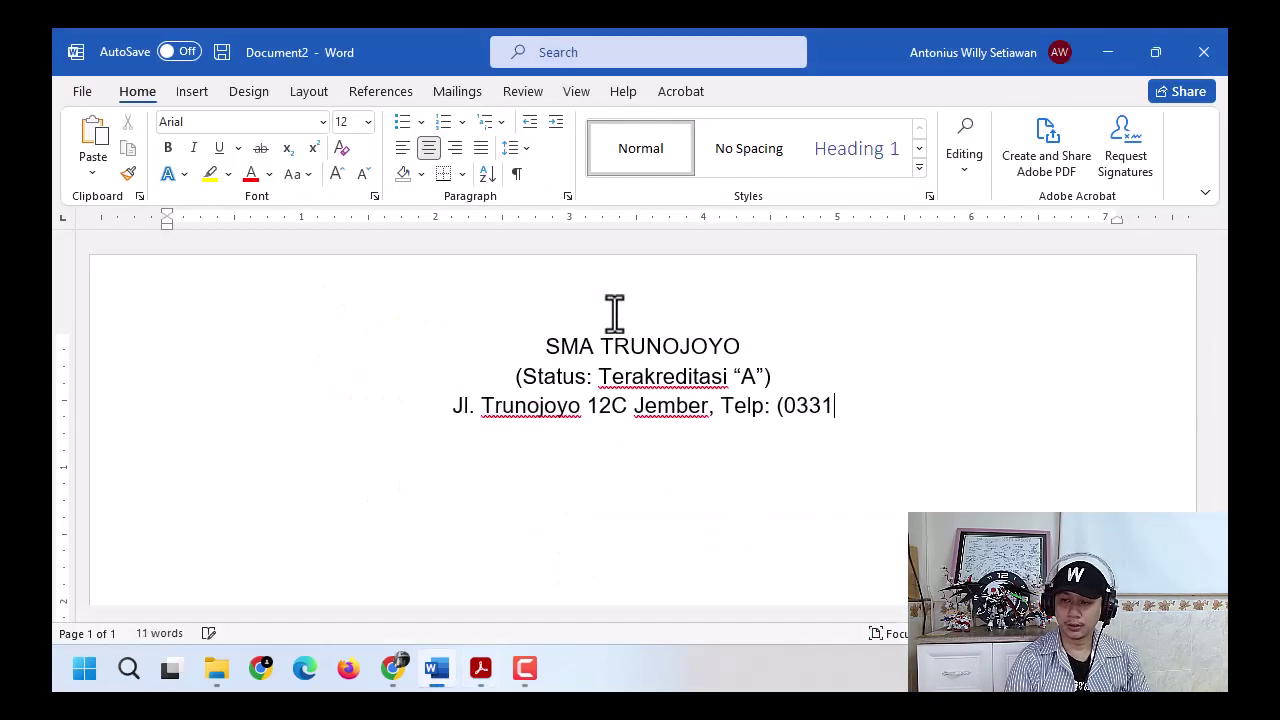
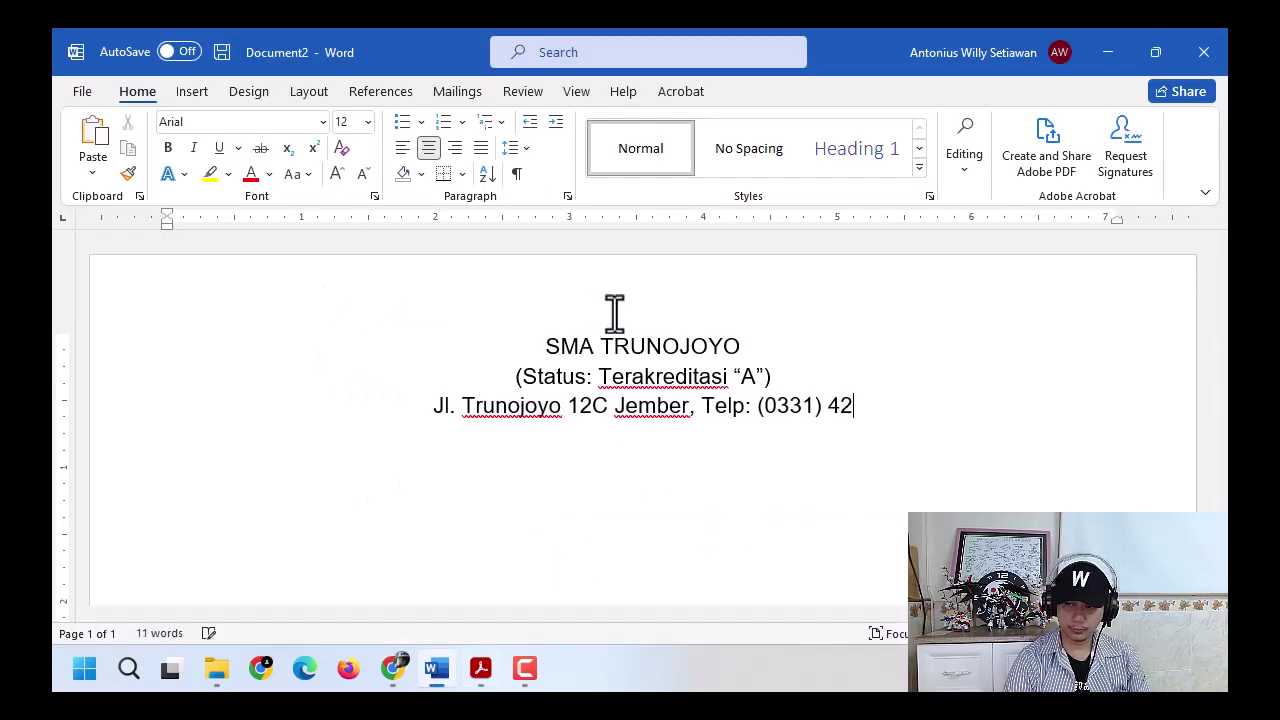
# - Type the school's telephone number after Telp, matching the reference PDF
pyautogui.hotkey('alt', 'Tab')
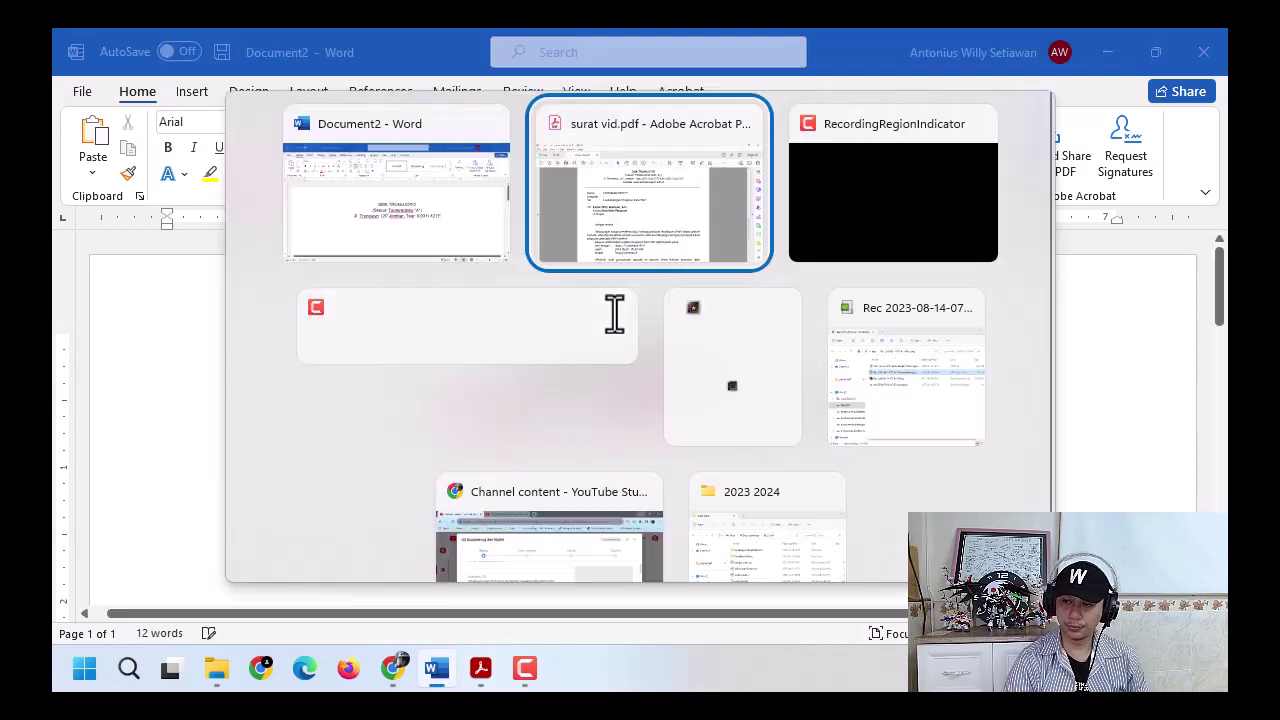
pyautogui.hotkey('alt', 'Tab')
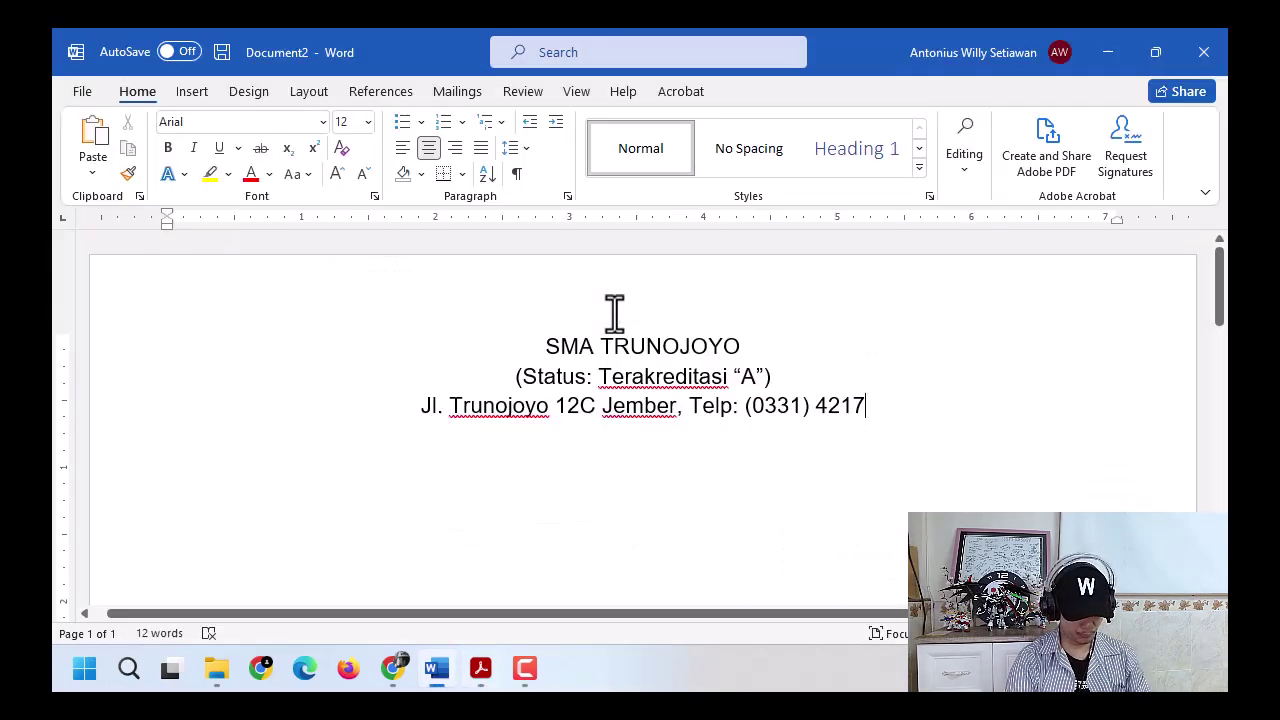
pyautogui.hotkey('alt', 'Tab')
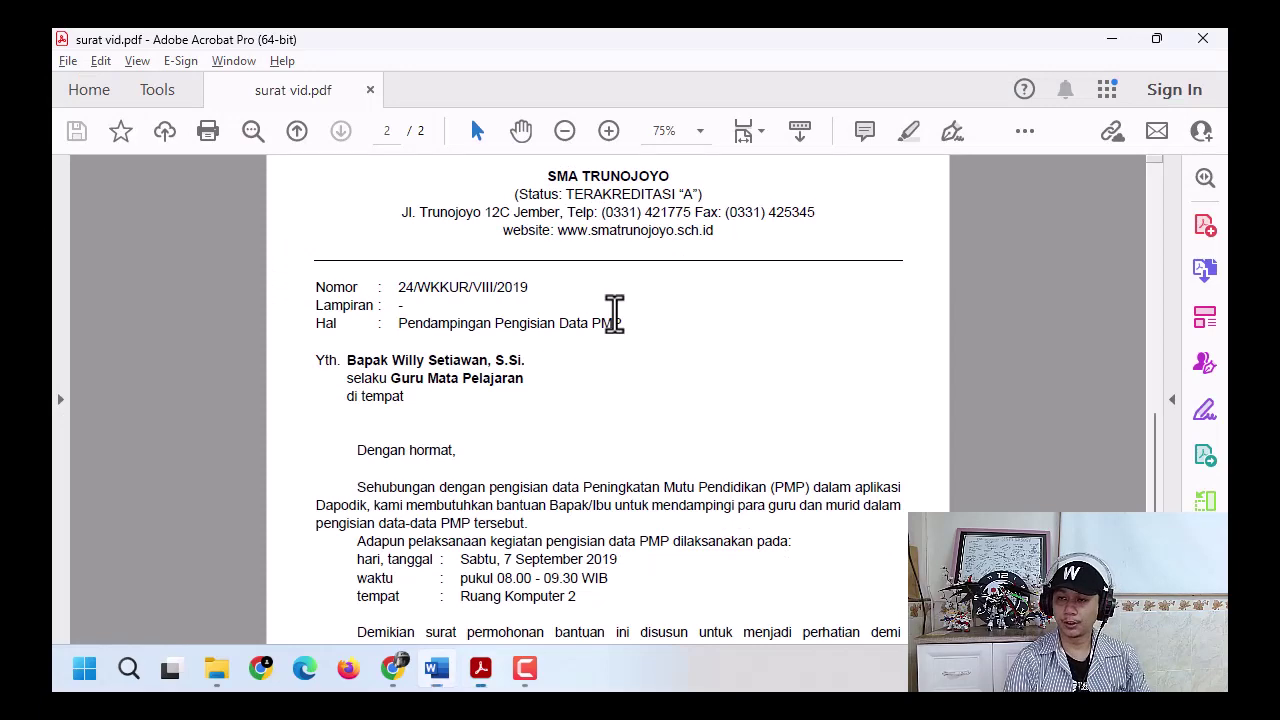
pyautogui.hotkey('alt', 'Tab')
# - Add the school's fax number after 'Fax:' and start a new line
pyautogui.write('Fax:')
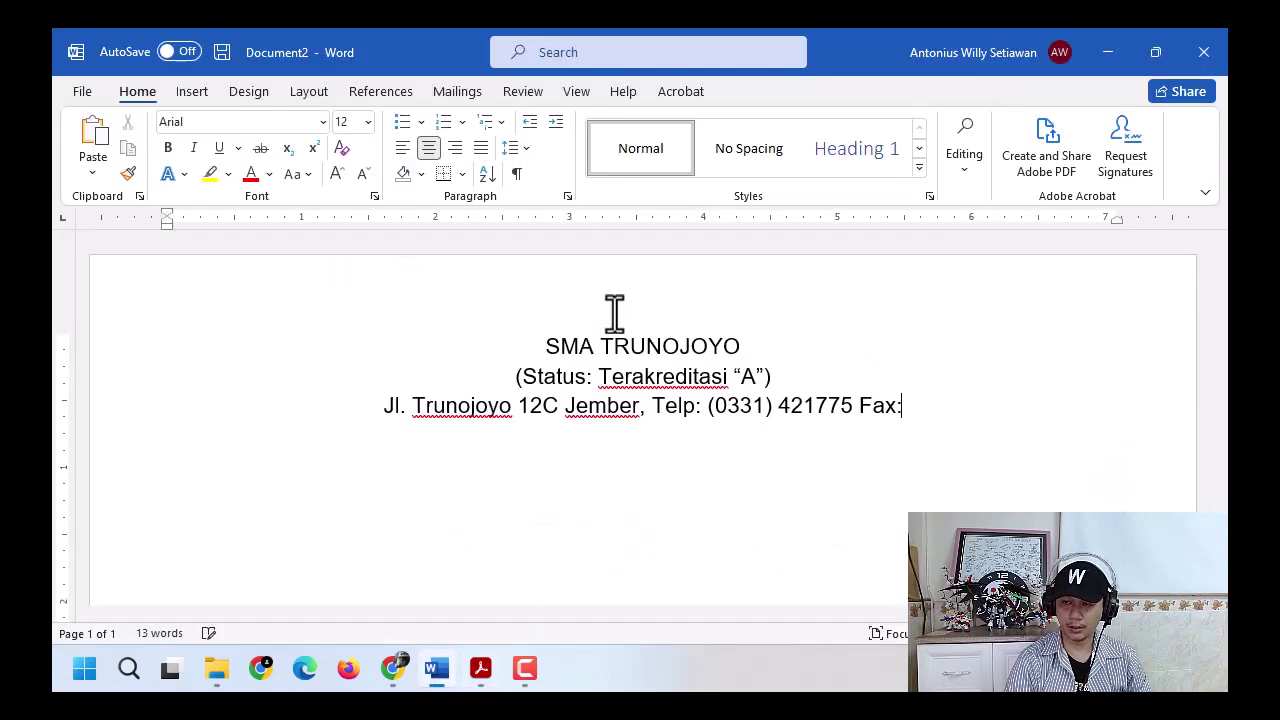
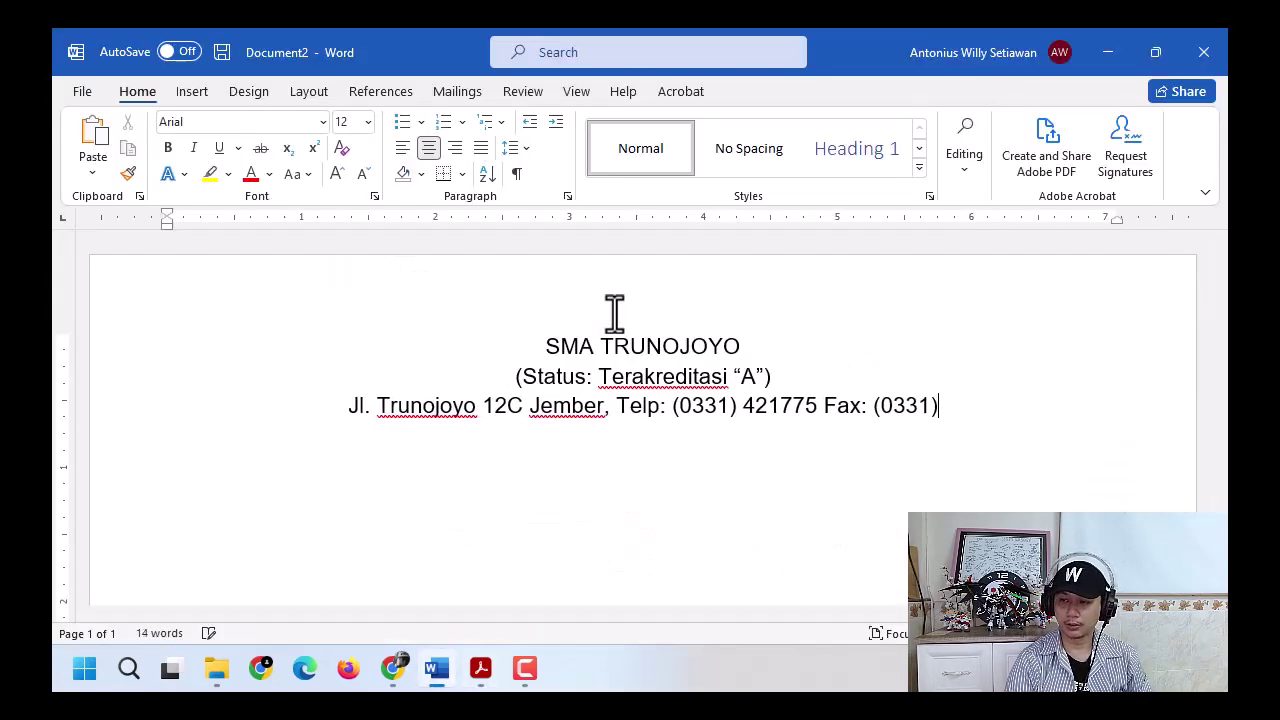
pyautogui.hotkey('alt', 'Tab')
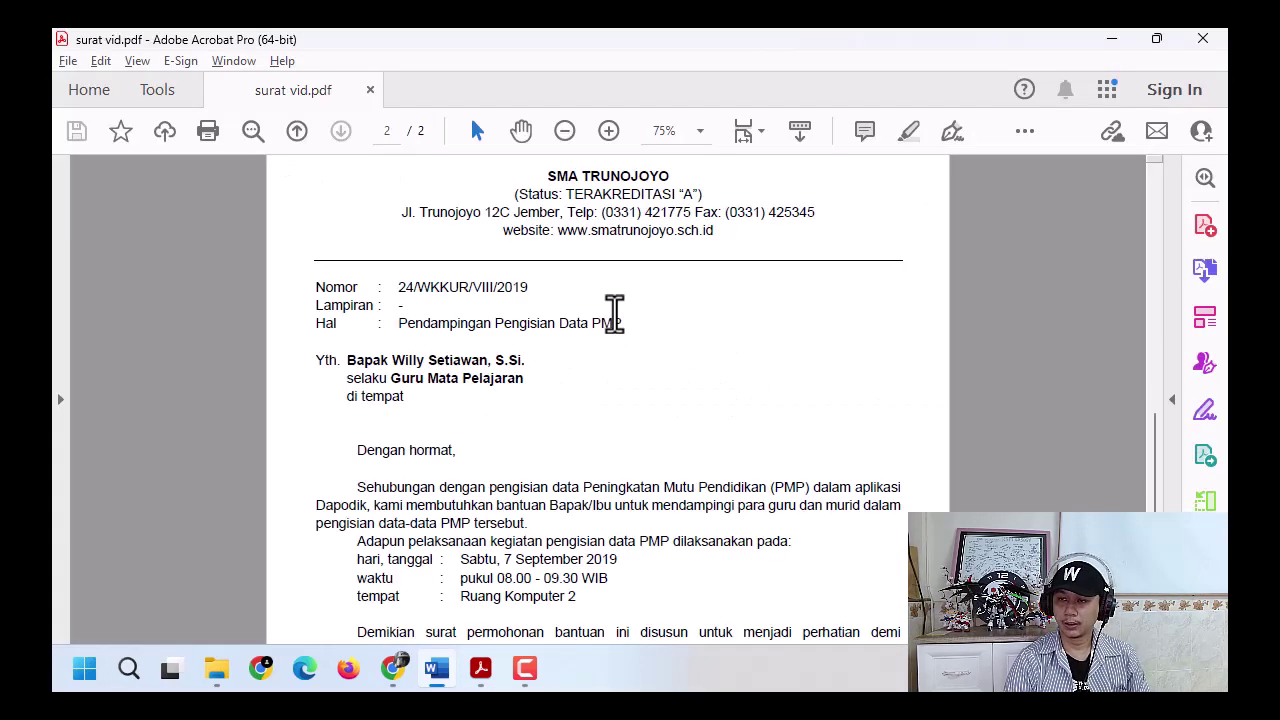
pyautogui.hotkey('alt', 'Tab')
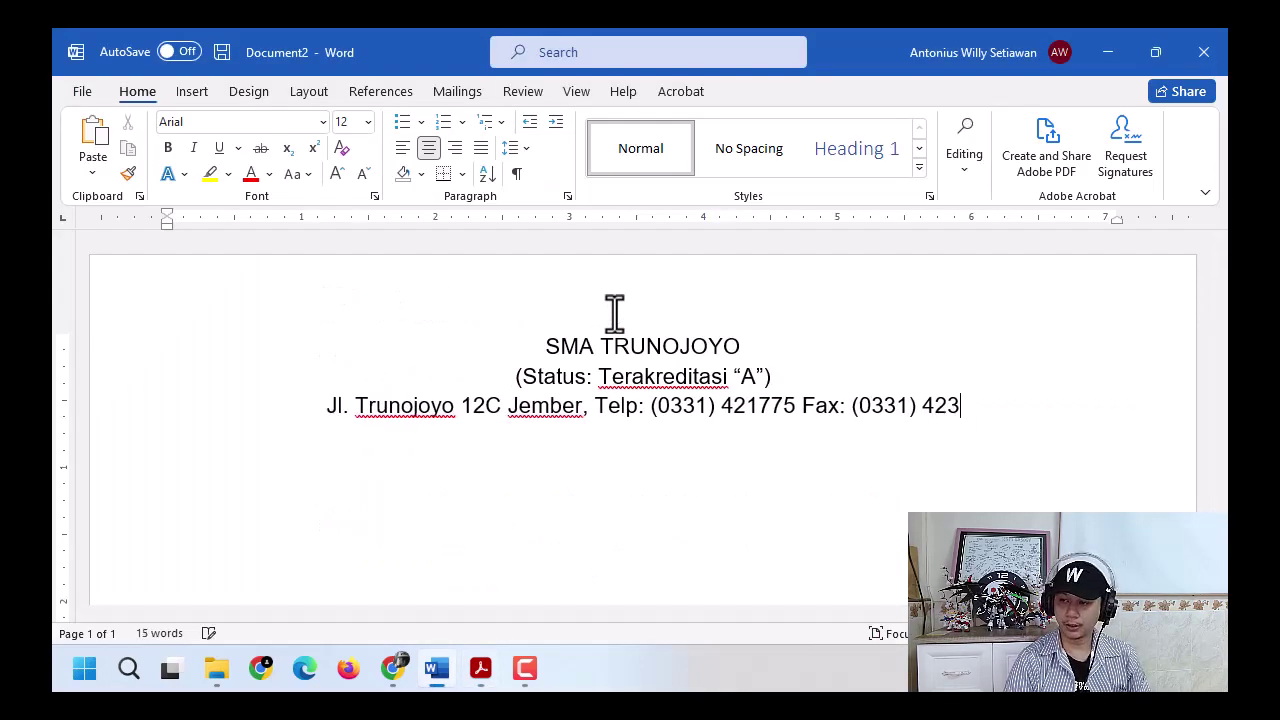
pyautogui.hotkey('alt', 'Tab')
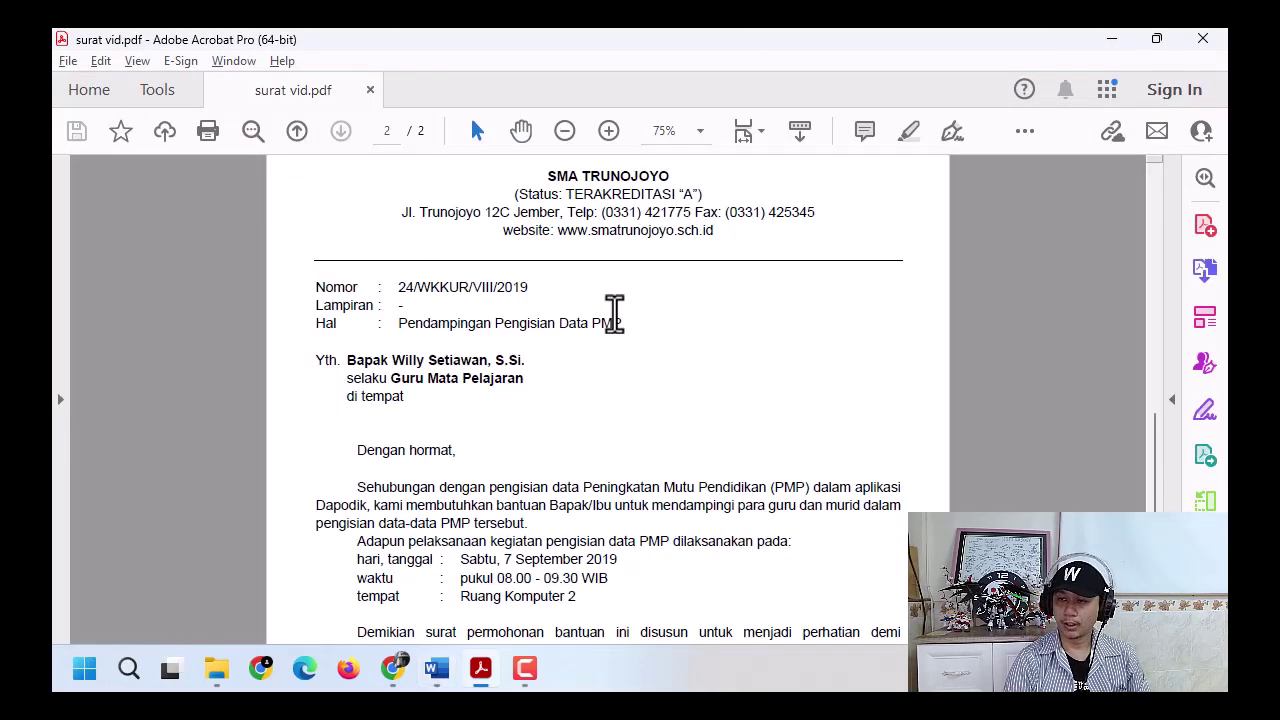
pyautogui.hotkey('alt', 'Tab')
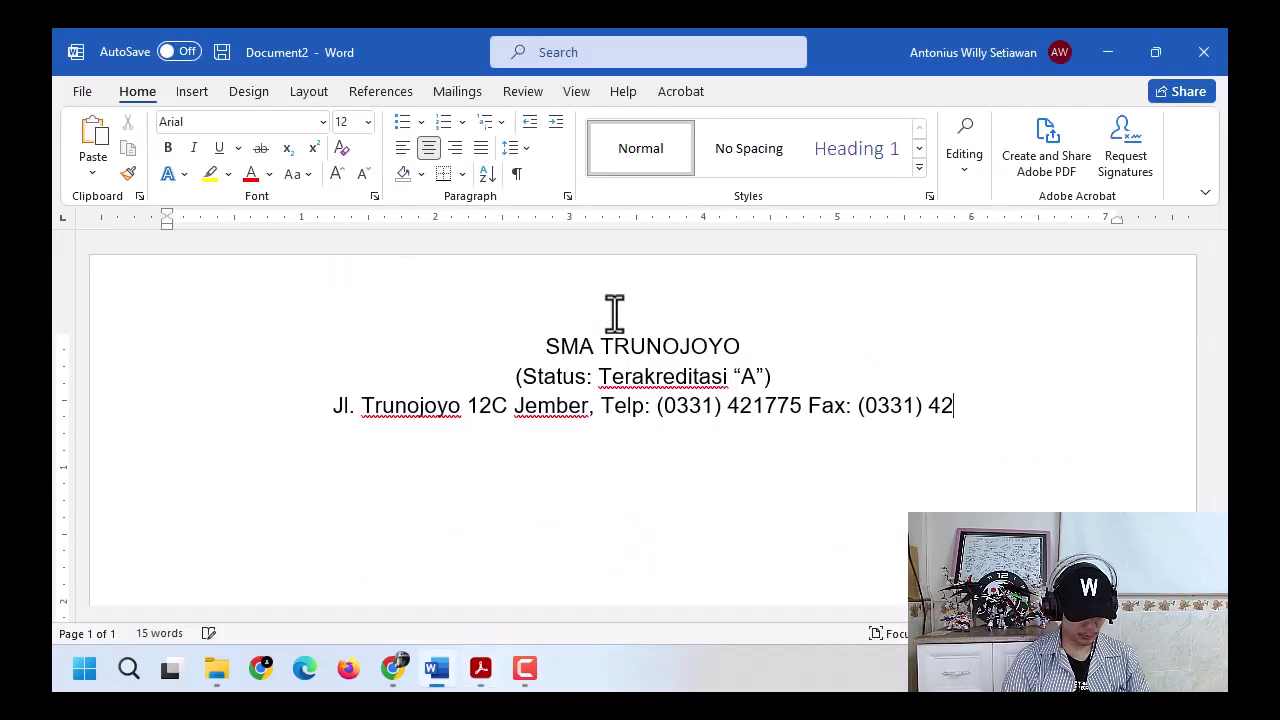
pyautogui.hotkey('alt', 'Tab')
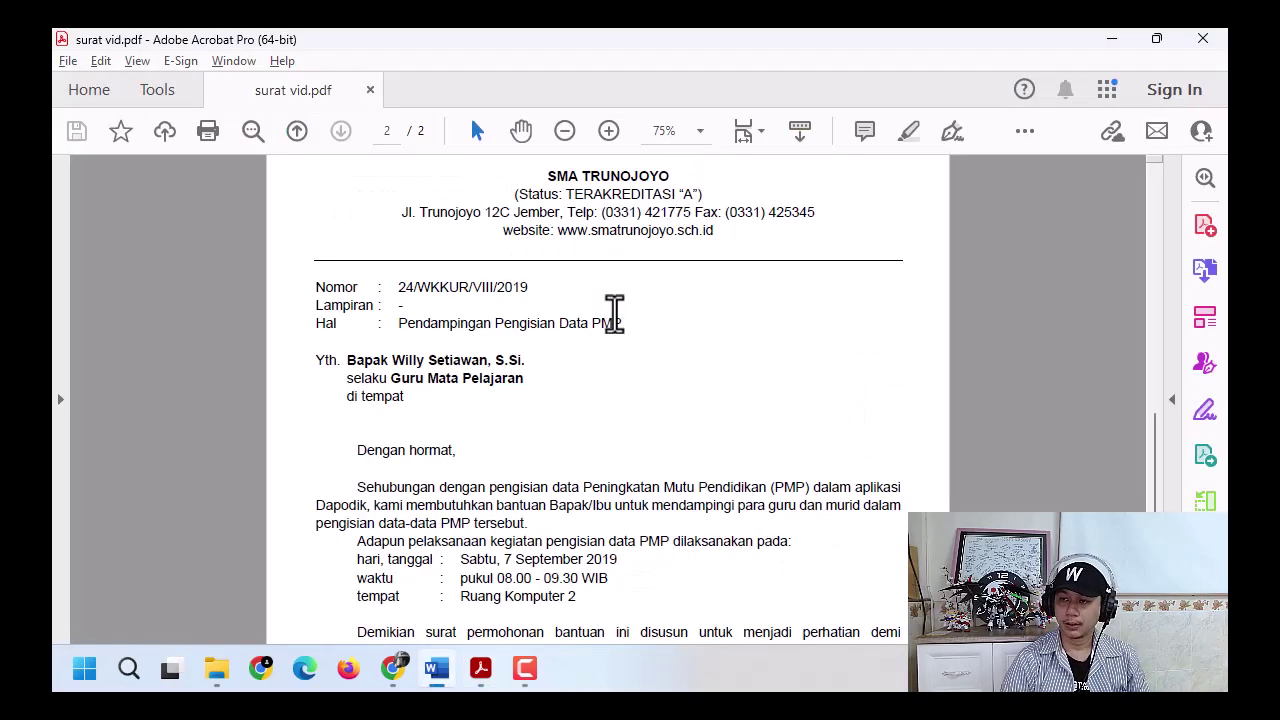
pyautogui.hotkey('alt', 'Tab')
pyautogui.press('Return')
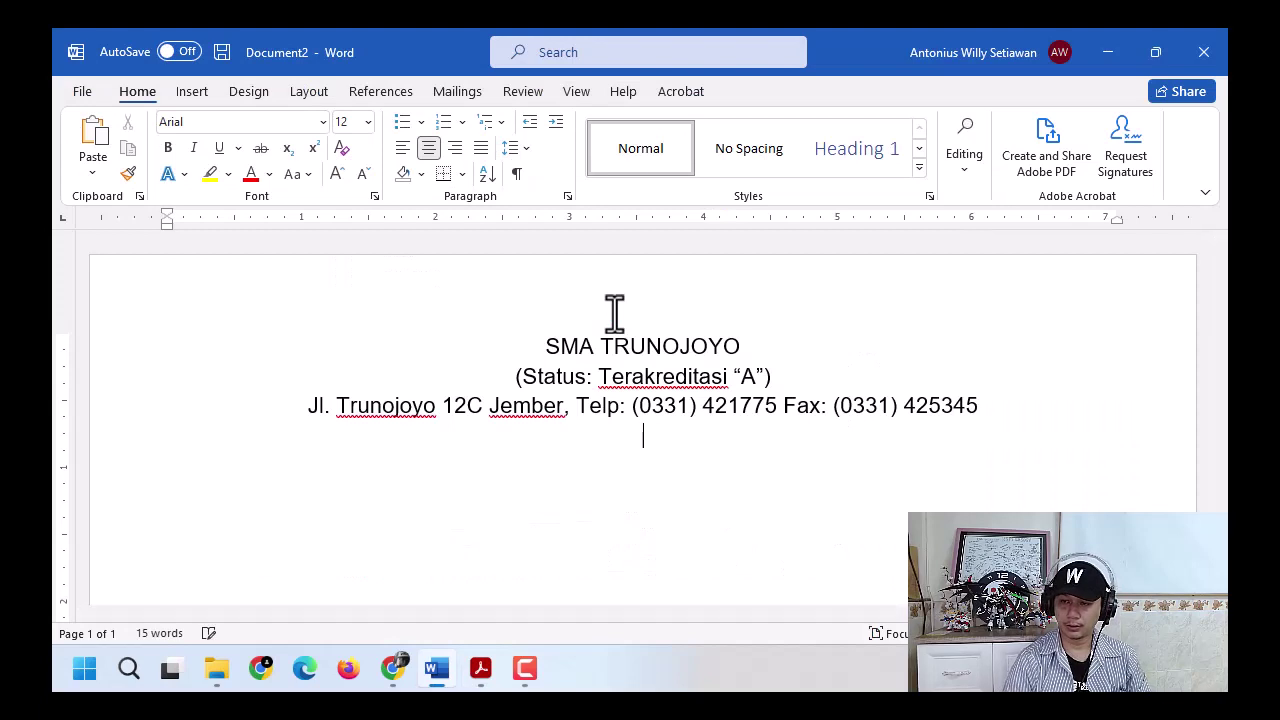
# - Type 'website: smatrunojoyo.sch.id', fixing typos along the way
pyautogui.write('website: m')
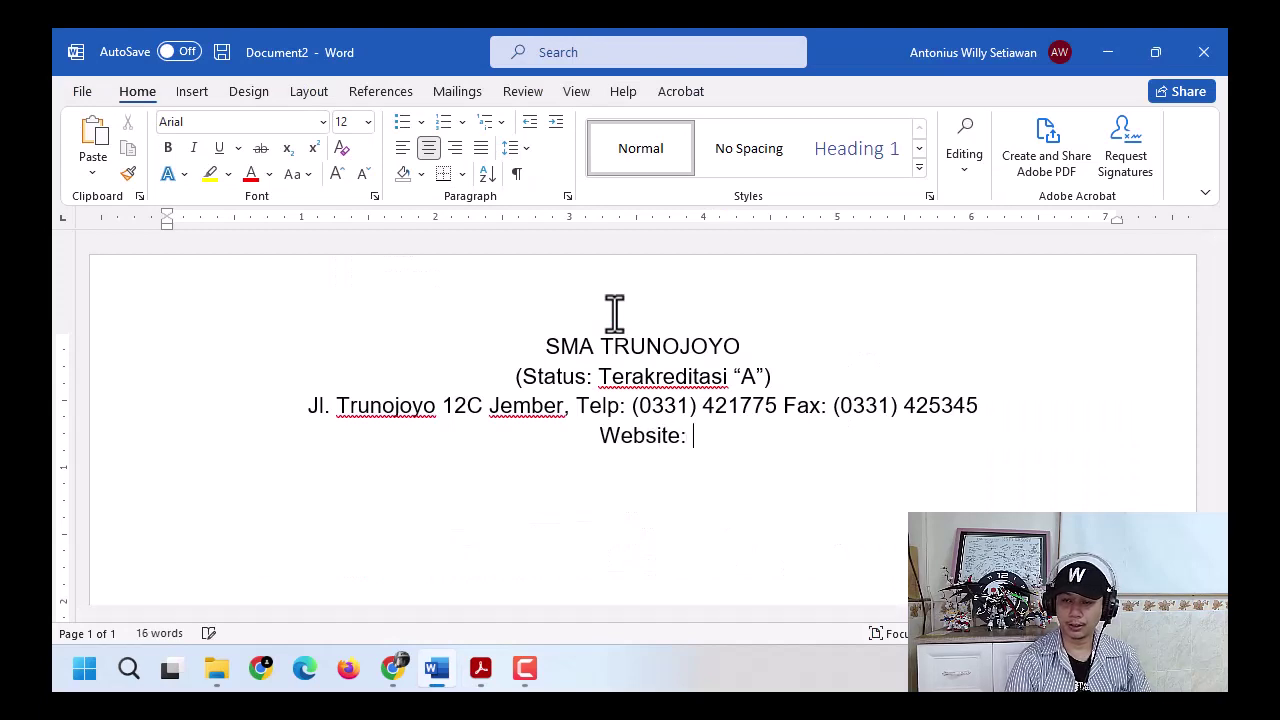
pyautogui.write('a')
pyautogui.press('BackSpace')
pyautogui.press('BackSpace')
pyautogui.write('sma tr')
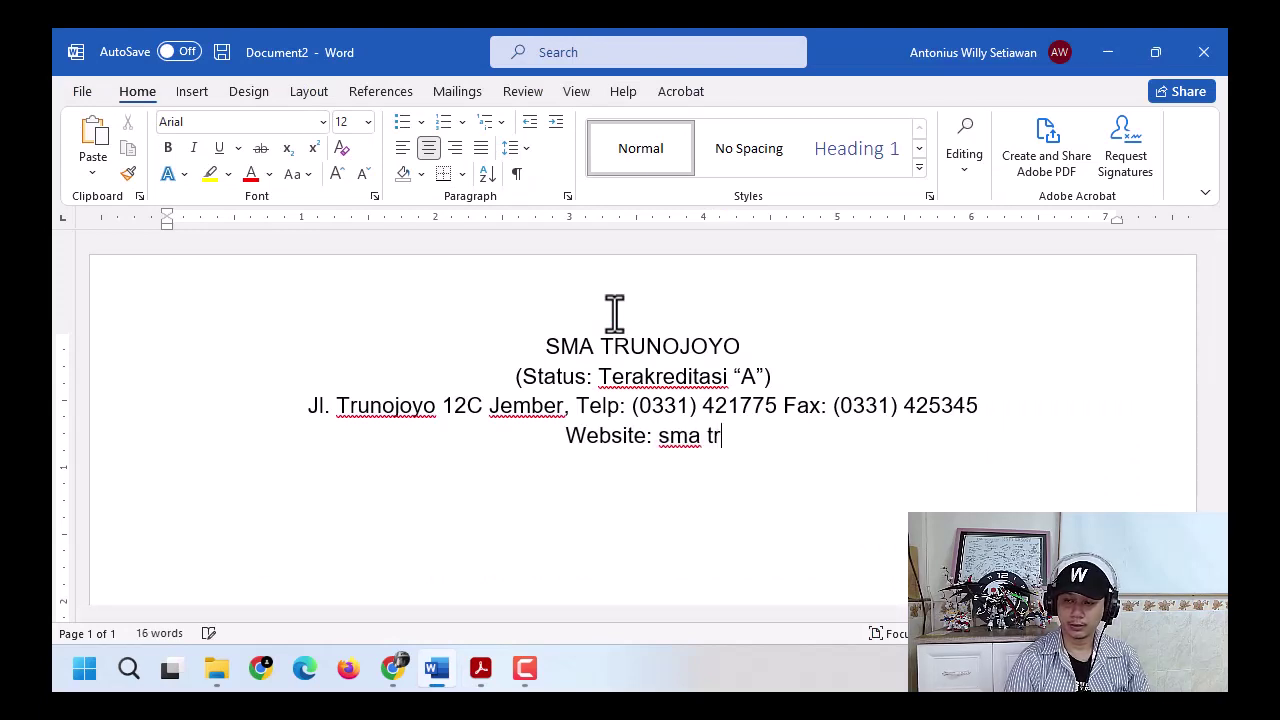
pyautogui.press('BackSpace')
pyautogui.press('BackSpace')
pyautogui.press('BackSpace')
pyautogui.write('trunojoyo.')
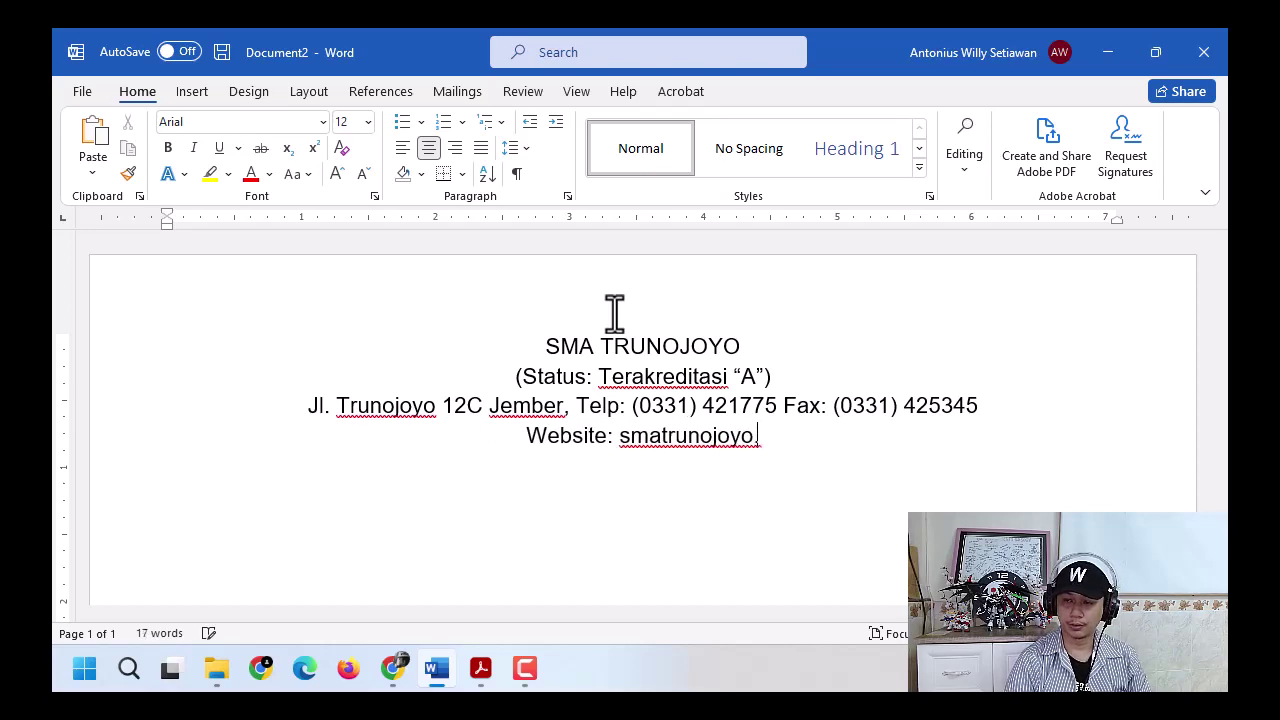
pyautogui.write('sch.i')
pyautogui.press('BackSpace')
pyautogui.write('.id')
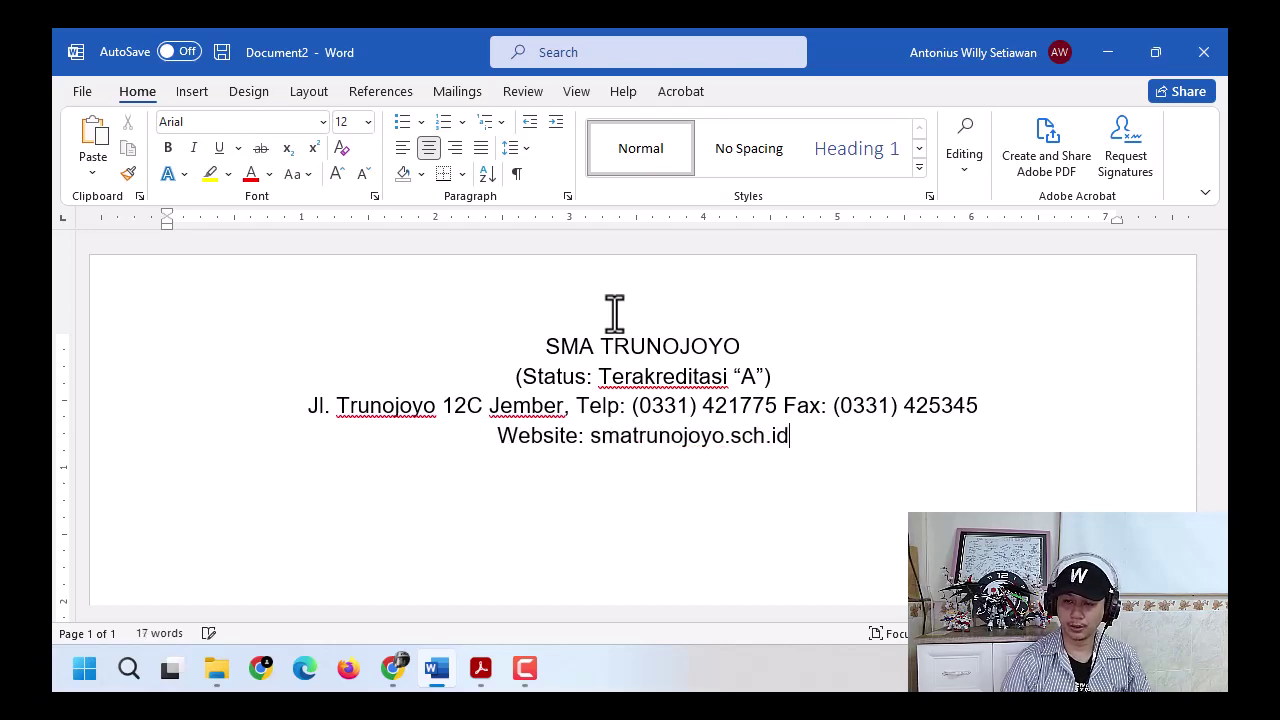
pyautogui.hotkey('alt', 'Tab')
pyautogui.hotkey('alt', 'Tab')
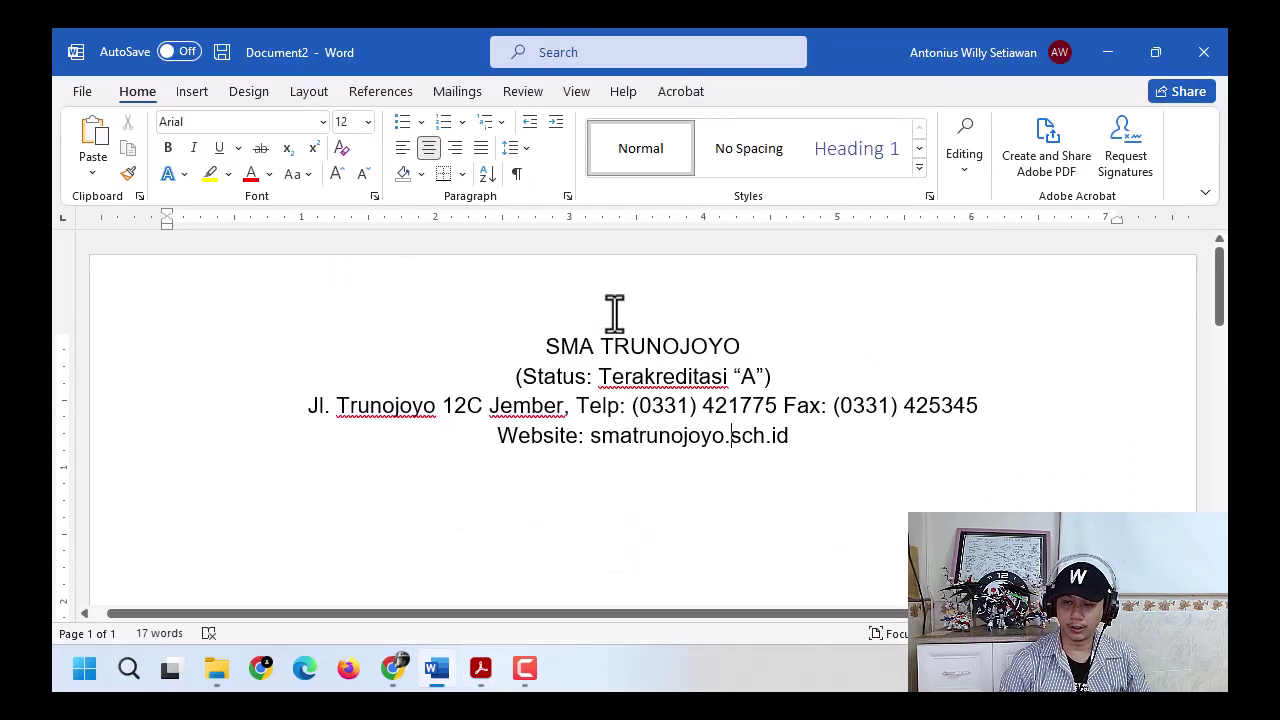
pyautogui.write('www.')
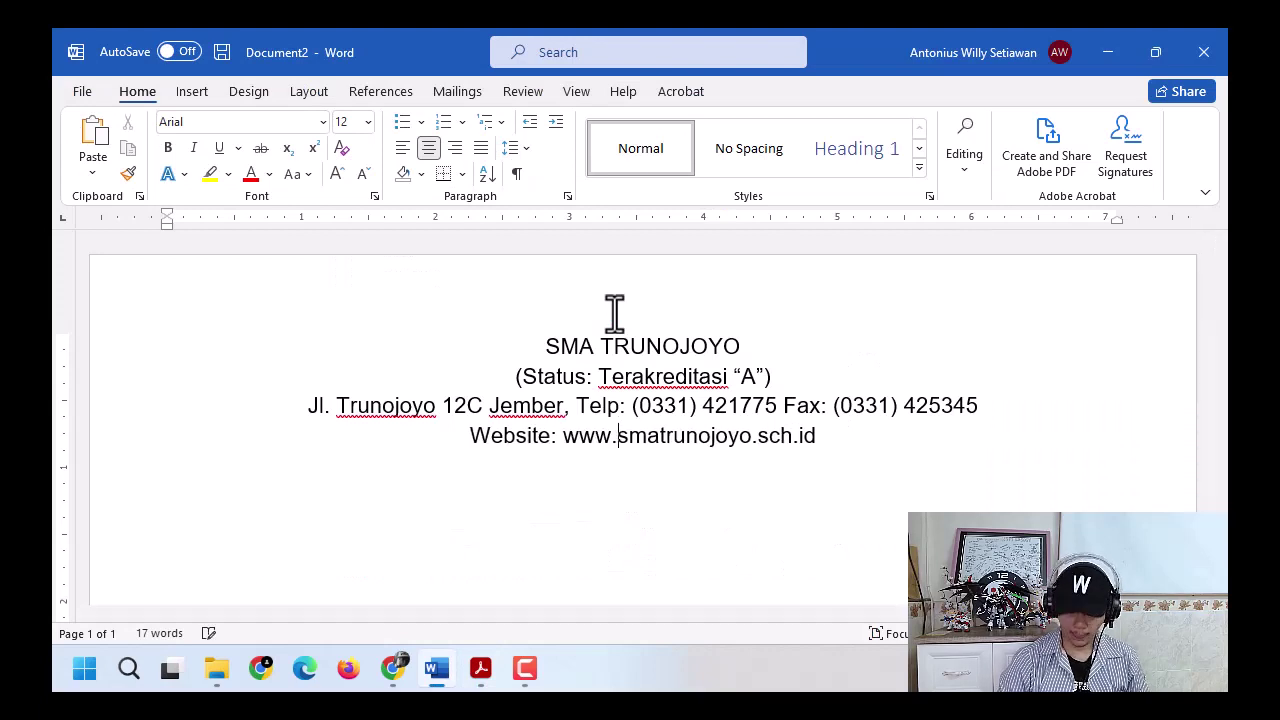
pyautogui.hotkey('ctrl', 'z')
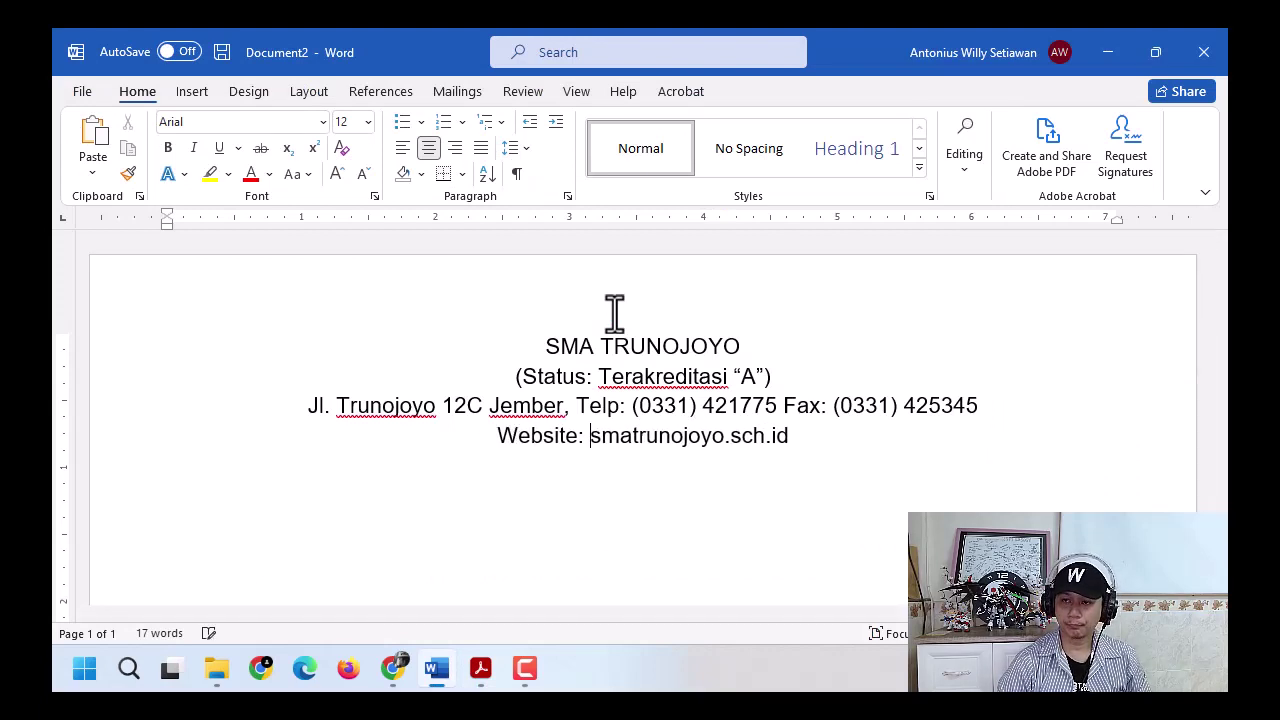
pyautogui.hotkey('ctrl', 'y')
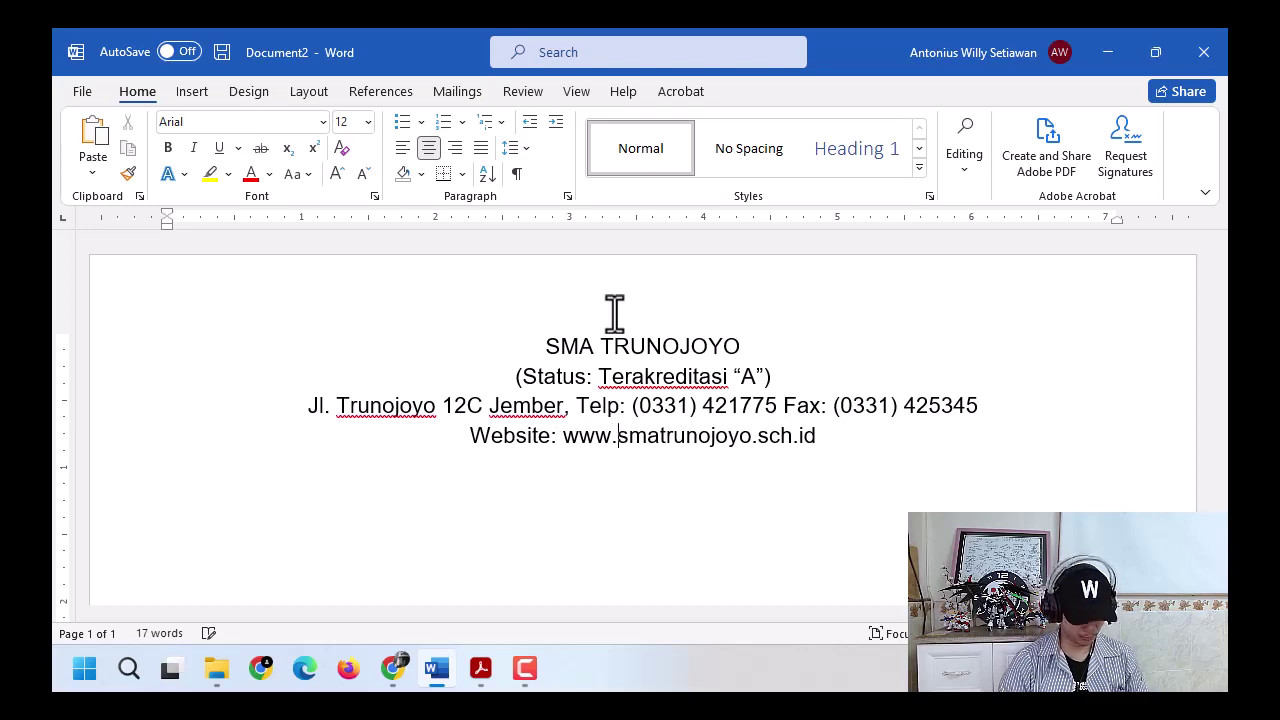
pyautogui.hotkey('alt', 'Tab')
pyautogui.hotkey('alt', 'Tab')
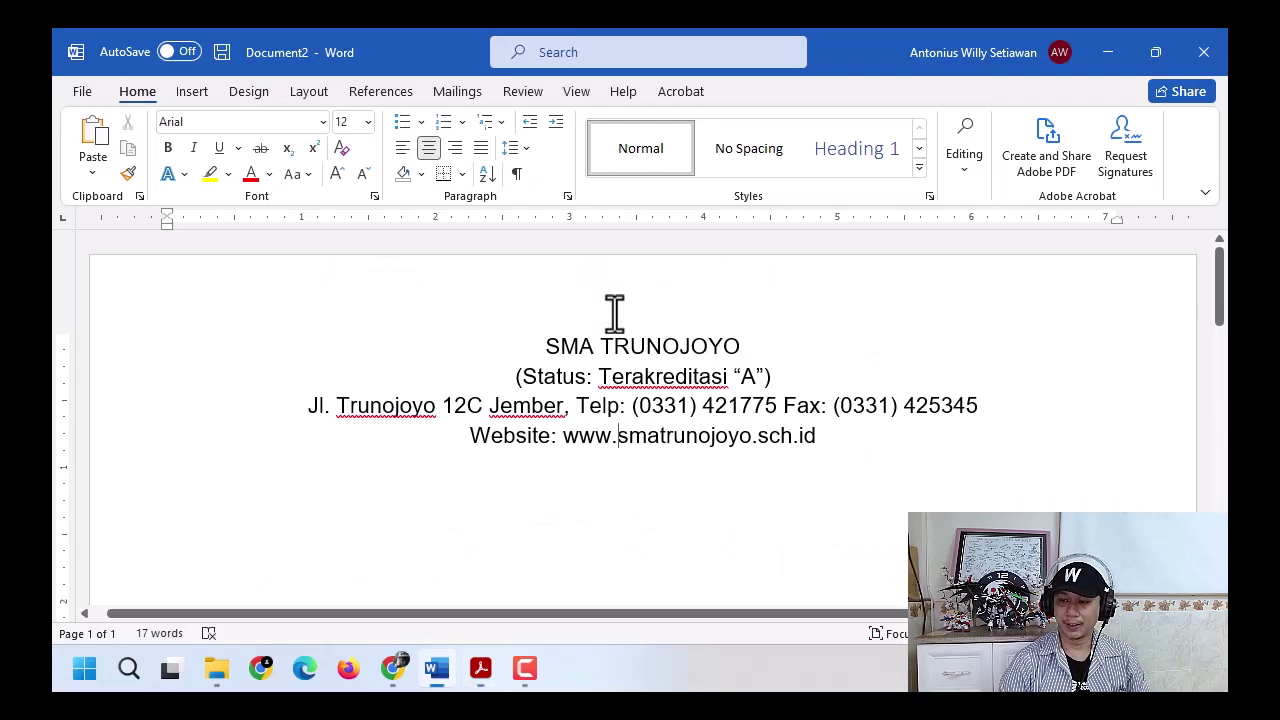
pyautogui.hotkey('shift', 'Right')
pyautogui.write('w')
pyautogui.press('End')
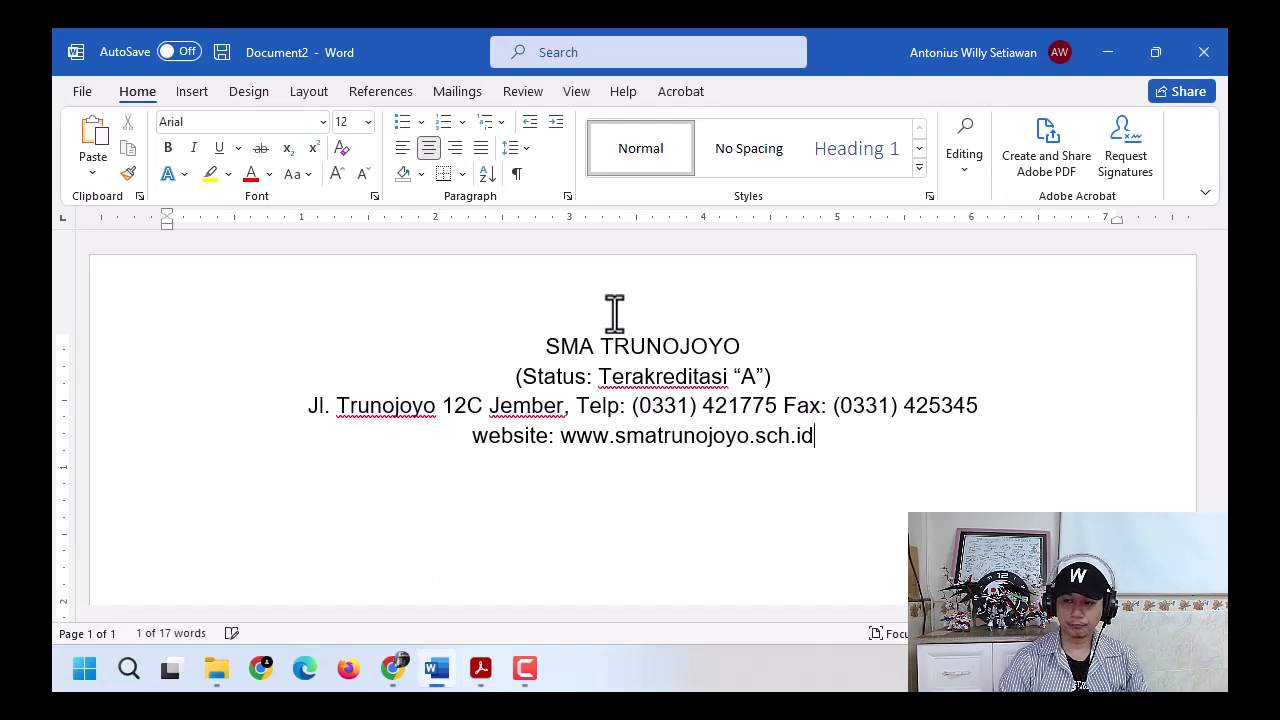
pyautogui.press('Return')
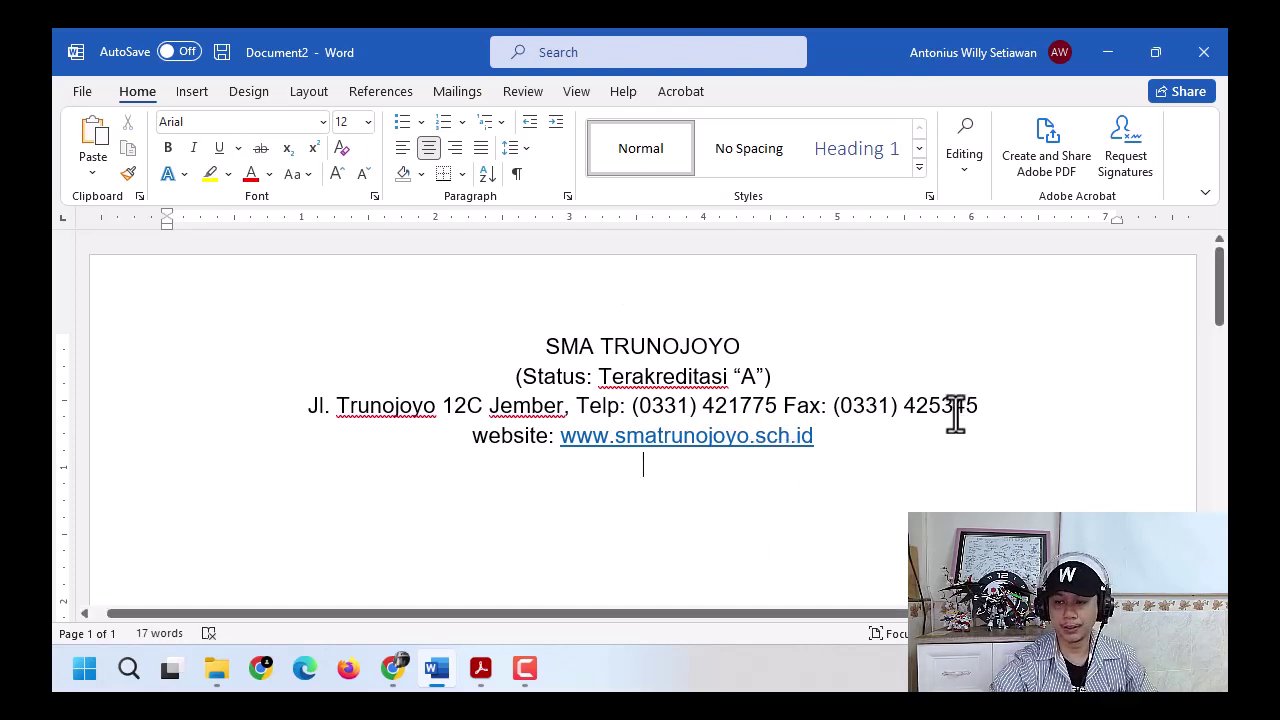
pyautogui.rightClick(684, 443)
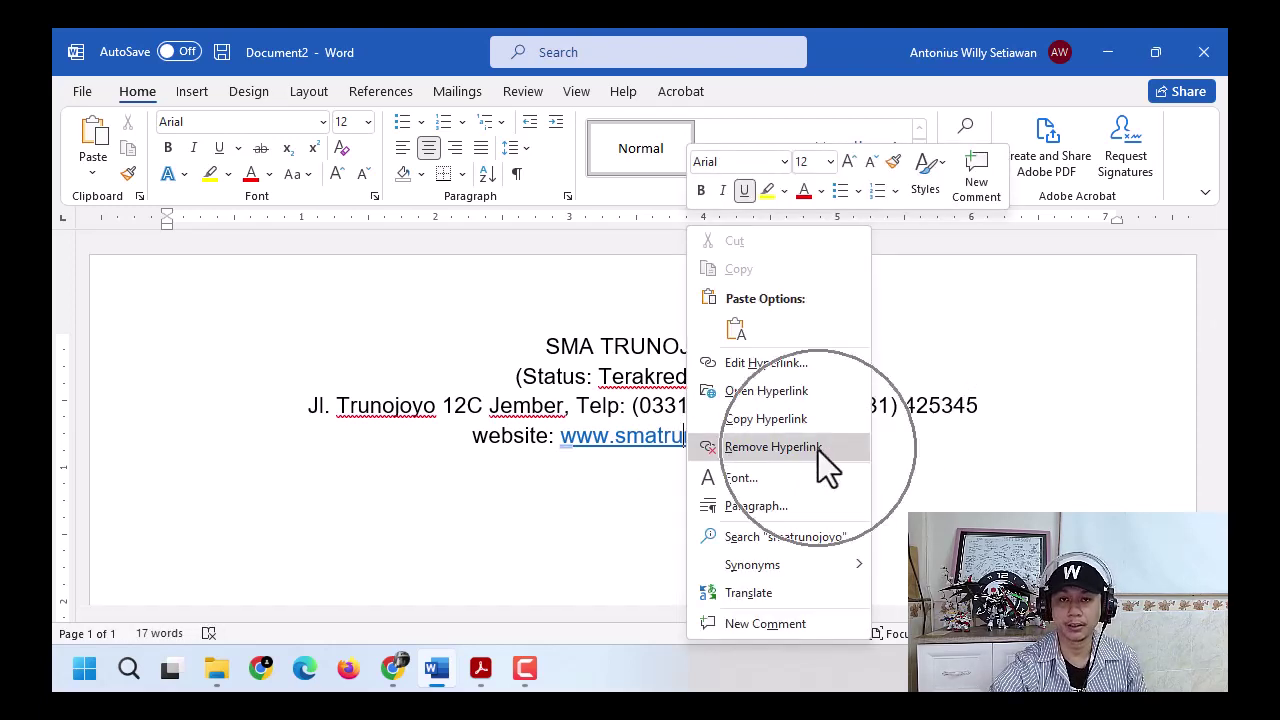
pyautogui.press('Escape')
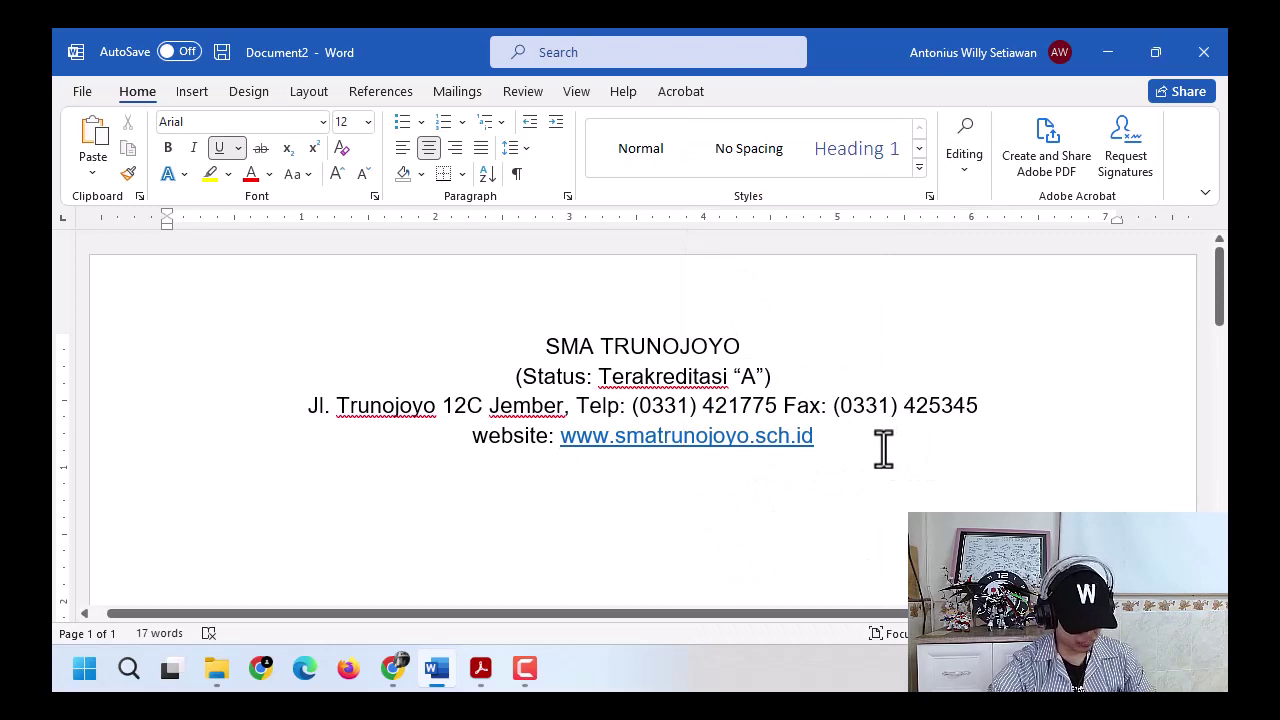
pyautogui.hotkey('ctrl', 'z')
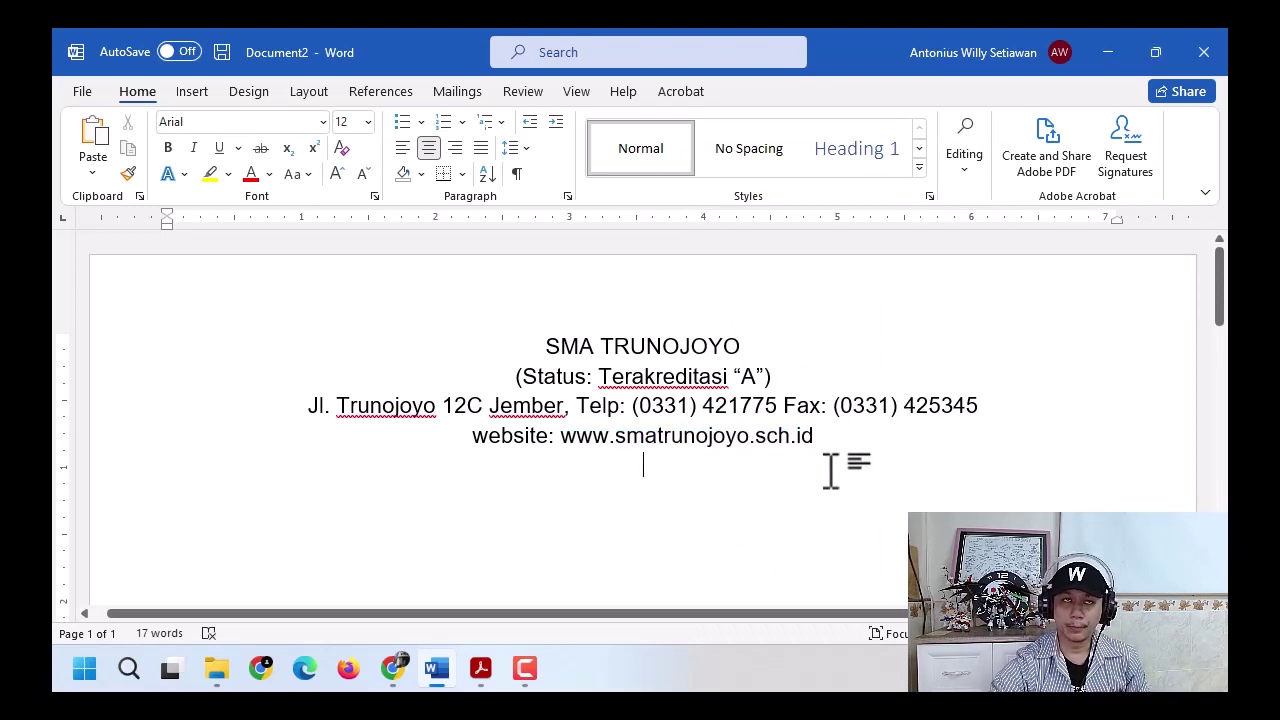
pyautogui.hotkey('alt', 'Tab')
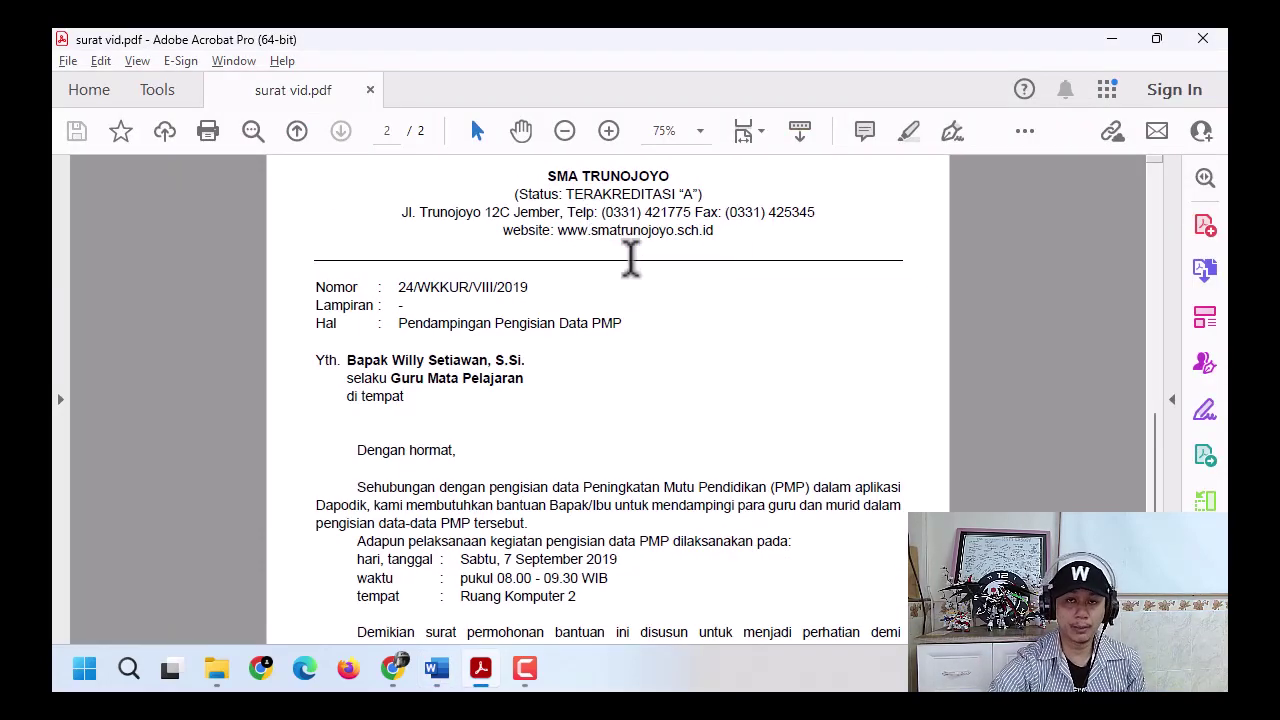
# - Type underscores that AutoFormat turns into a divider rule under the letterhead
pyautogui.hotkey('alt', 'Tab')
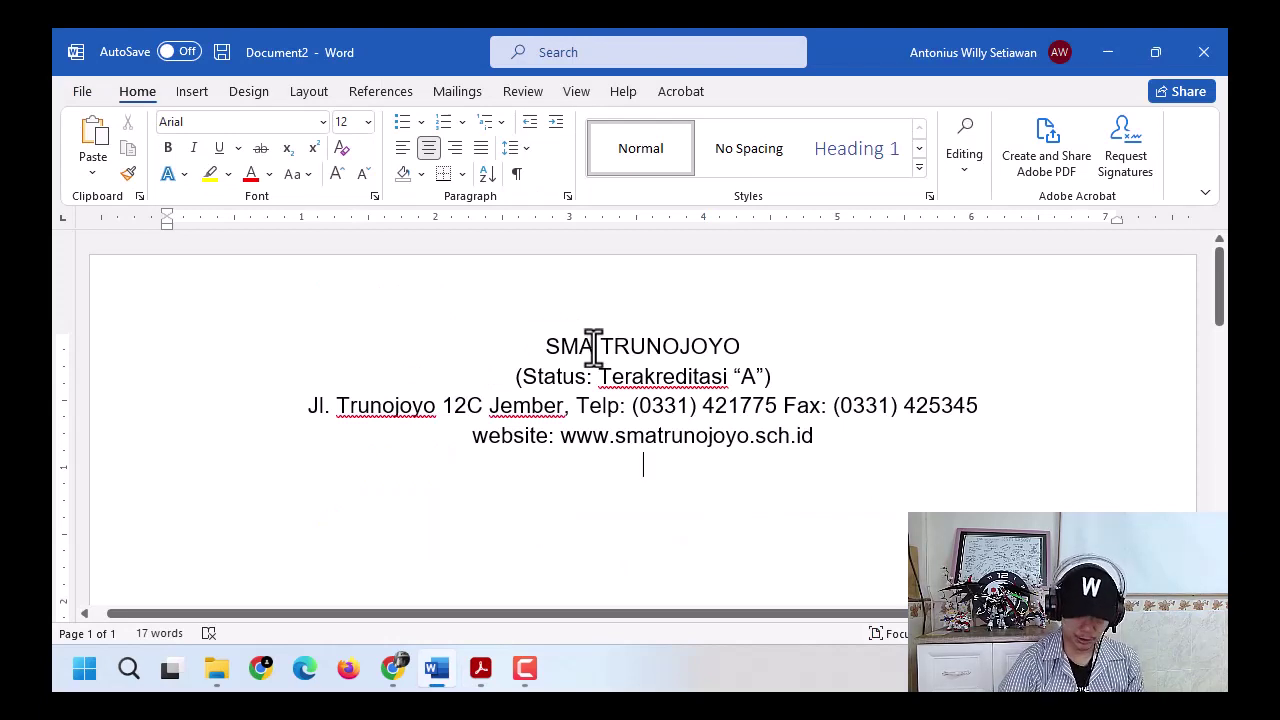
pyautogui.write('_')
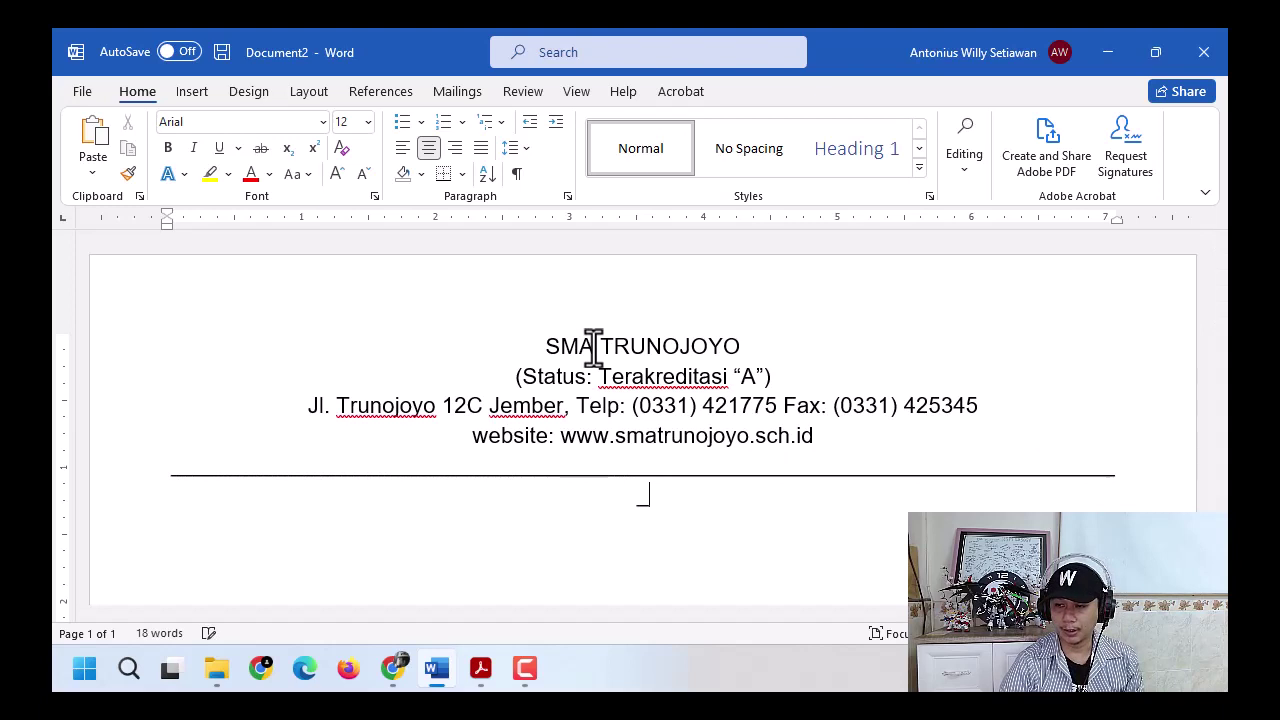
pyautogui.press('BackSpace')
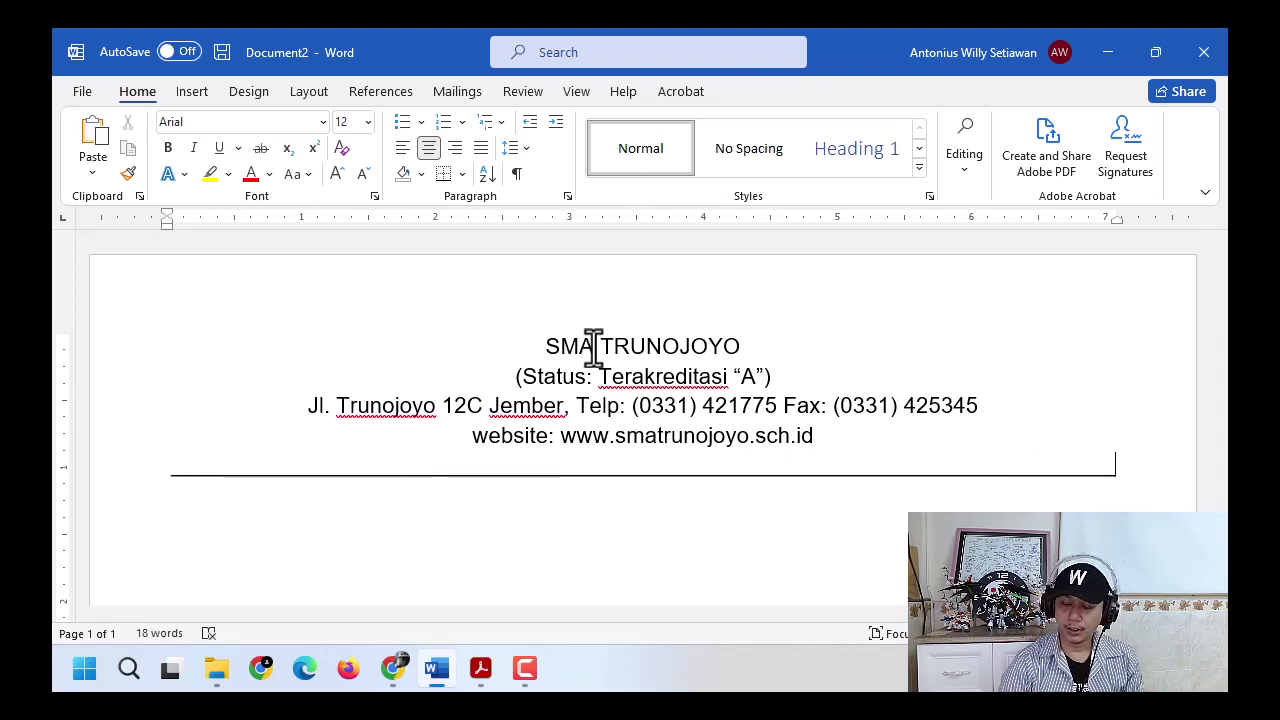
pyautogui.press('Return')
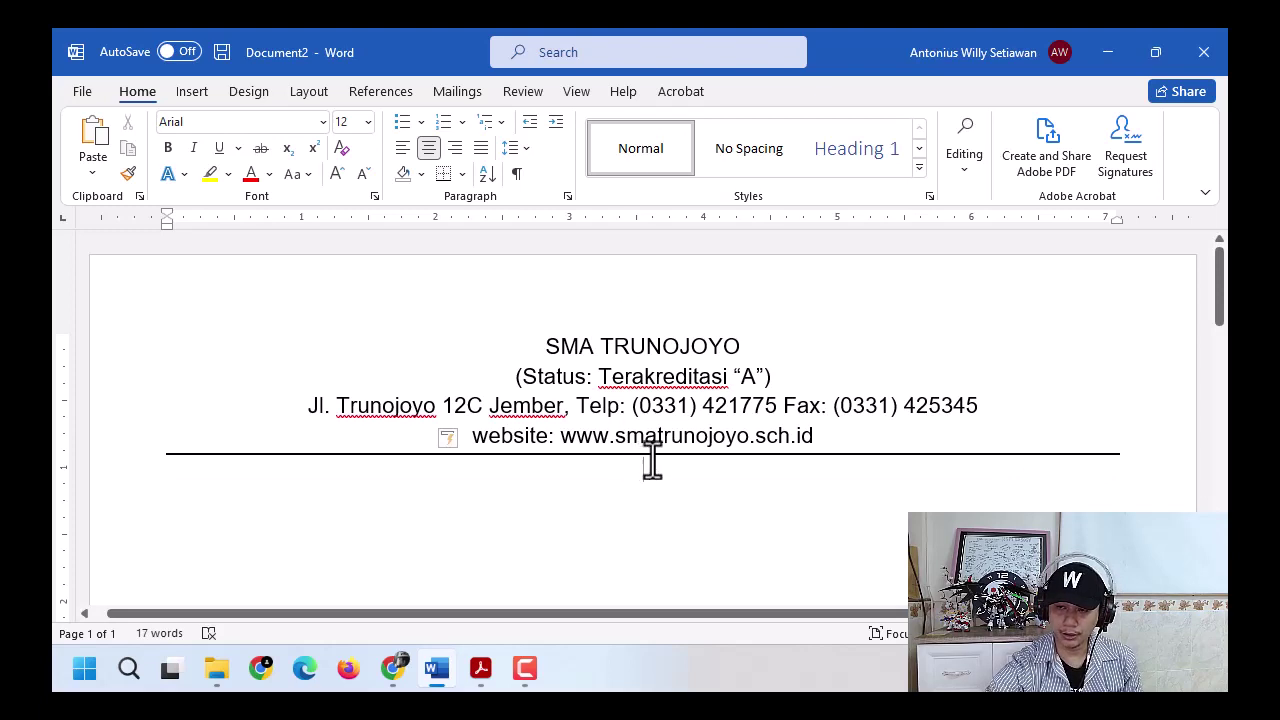
pyautogui.press('Return')
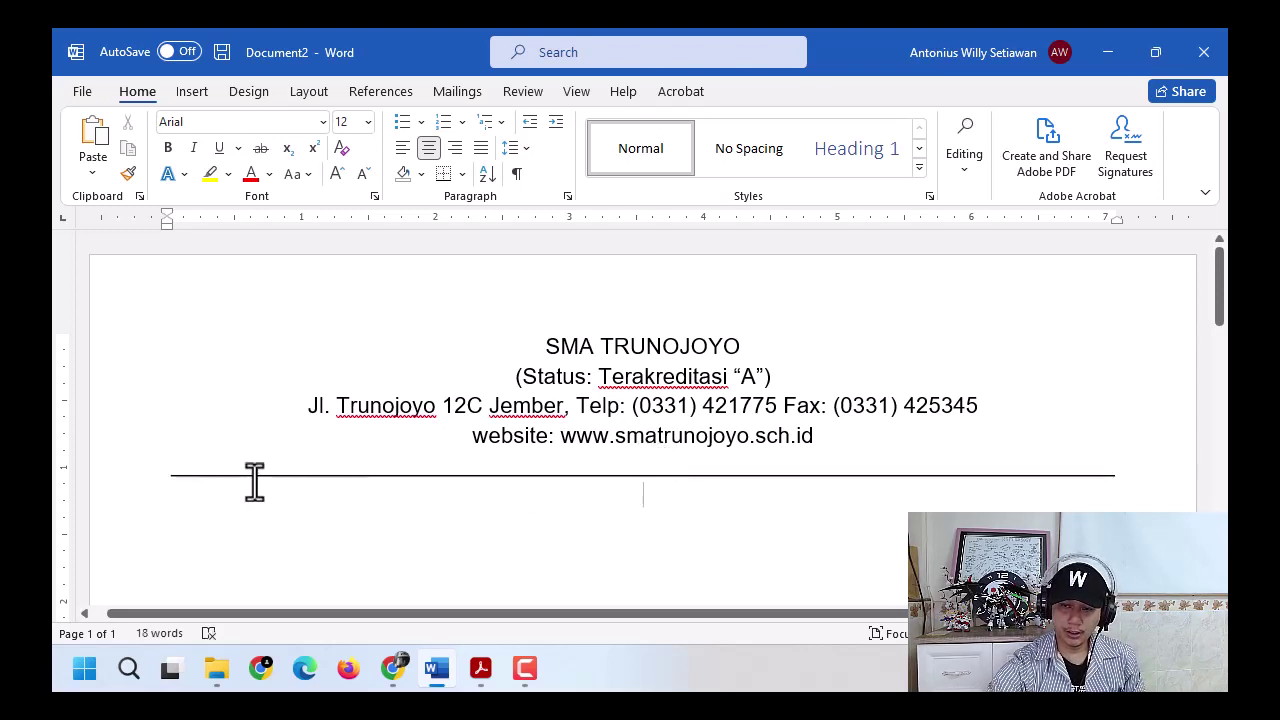
# - Select the empty bordered line below the letterhead and delete it
pyautogui.moveTo(172, 472); pyautogui.dragTo(1126, 477)
pyautogui.press('Delete')
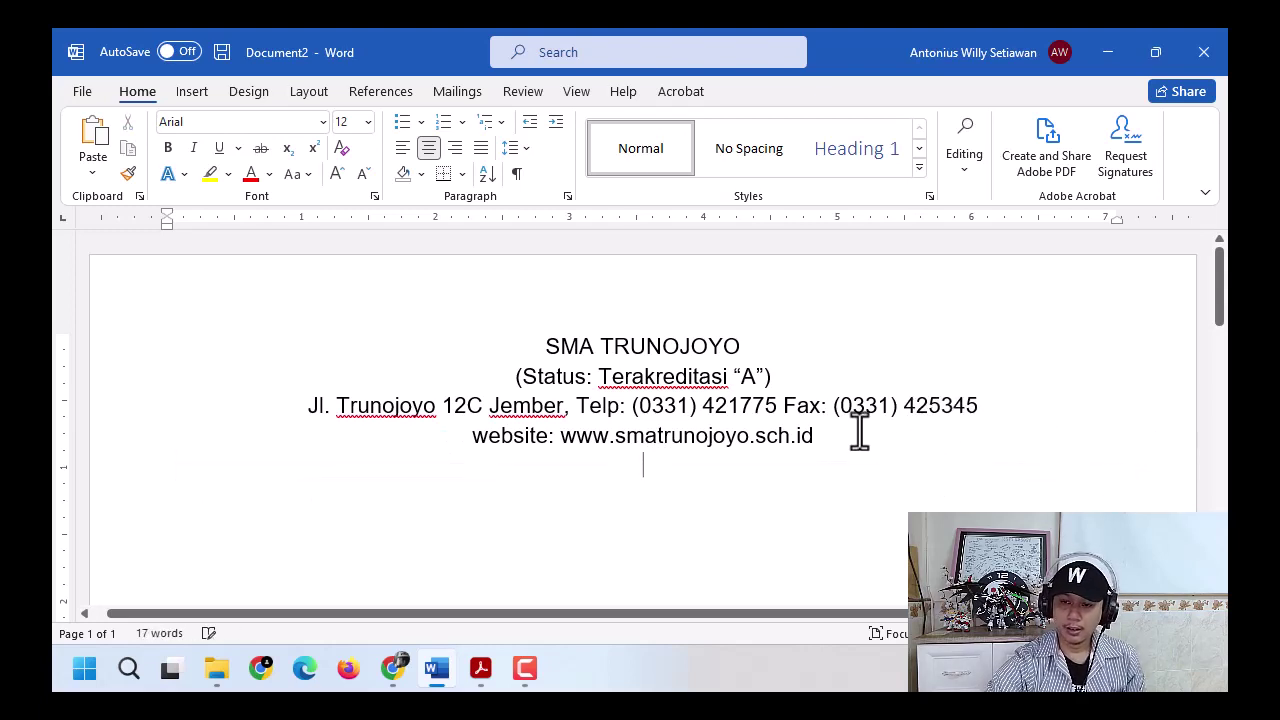
pyautogui.click(193, 98)
pyautogui.click(266, 122)
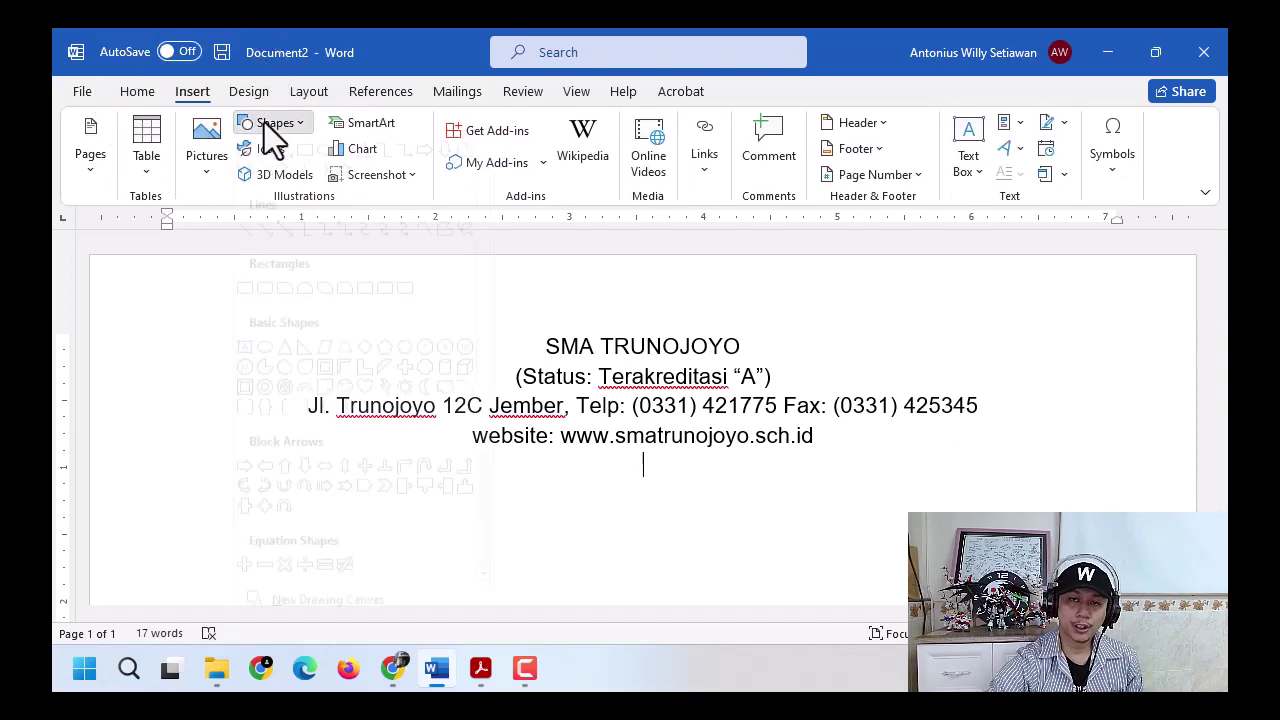
pyautogui.click(265, 174)
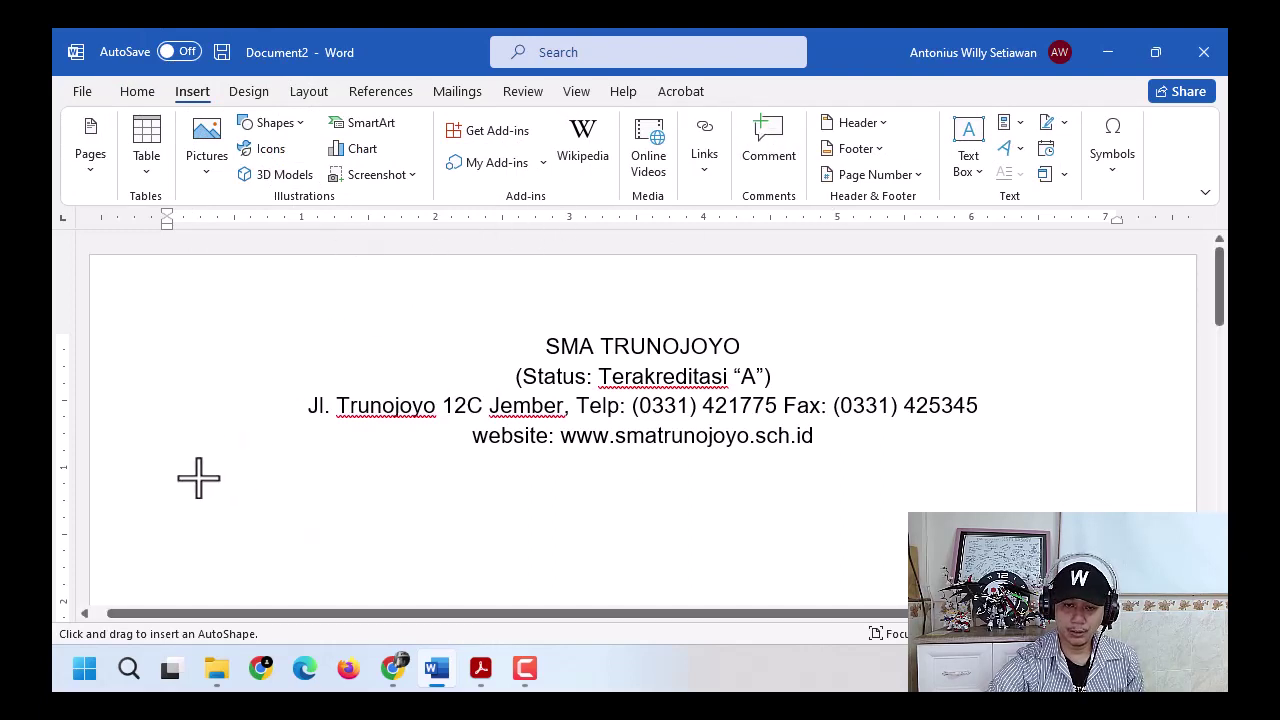
pyautogui.moveTo(180, 477); pyautogui.dragTo(451, 497)
pyautogui.moveTo(450, 497); pyautogui.dragTo(1126, 497)
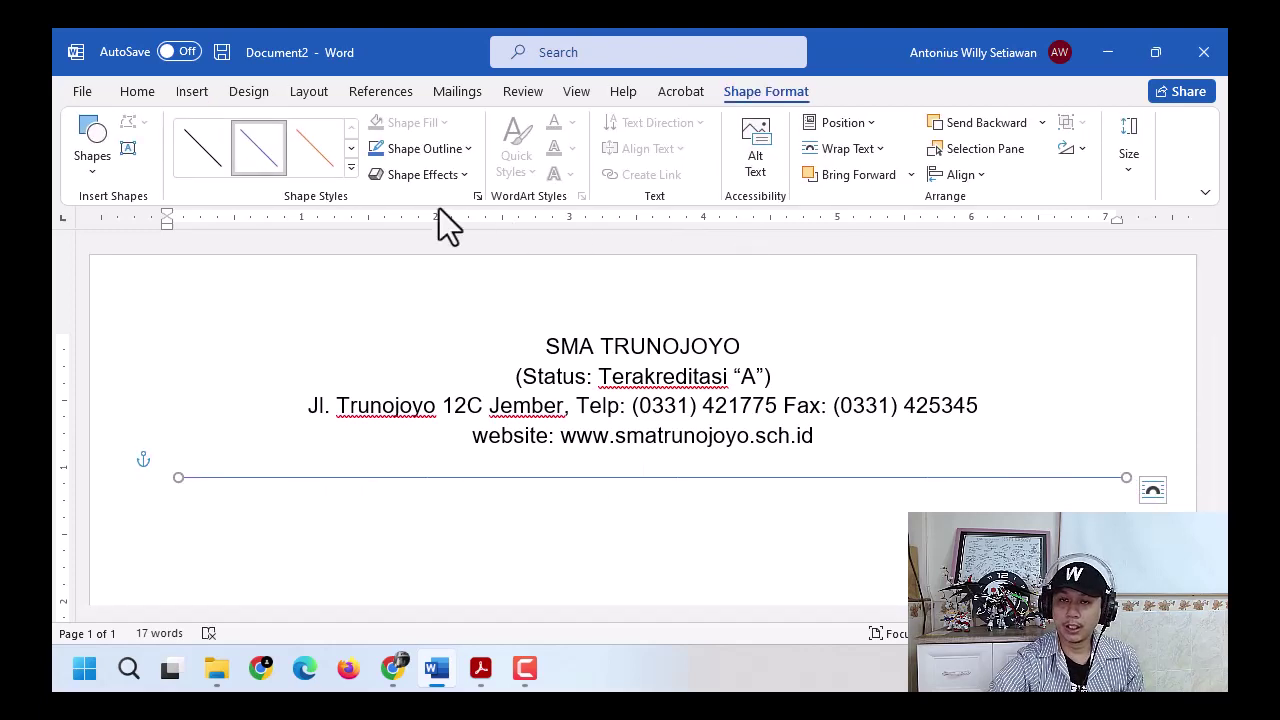
pyautogui.press('ctrl')
pyautogui.press('ctrl')
pyautogui.press('ctrl')
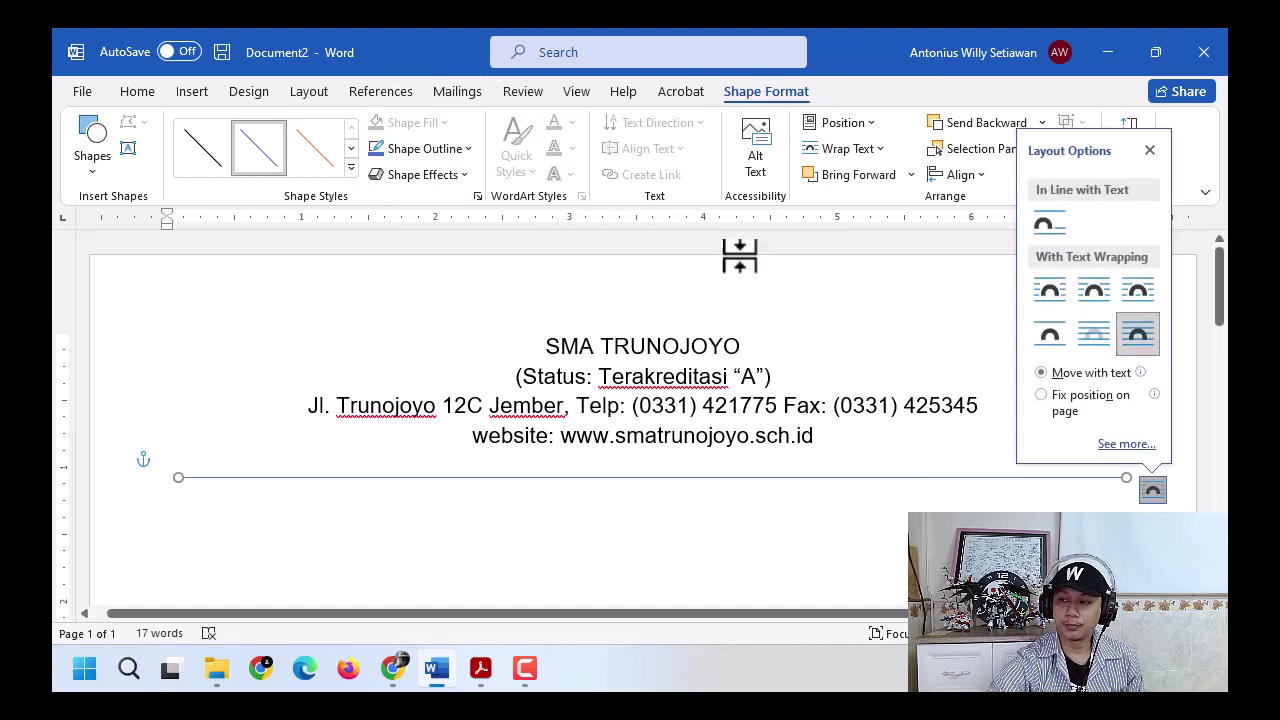
pyautogui.click(440, 150)
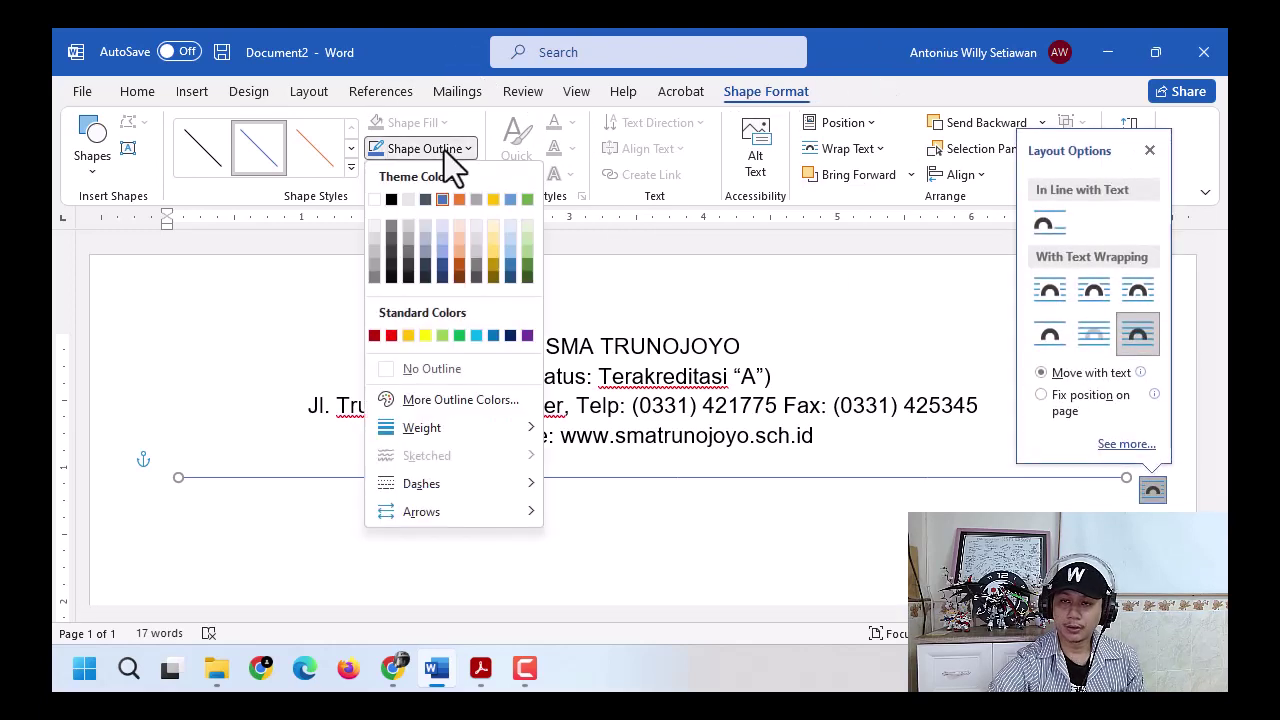
pyautogui.click(391, 198)
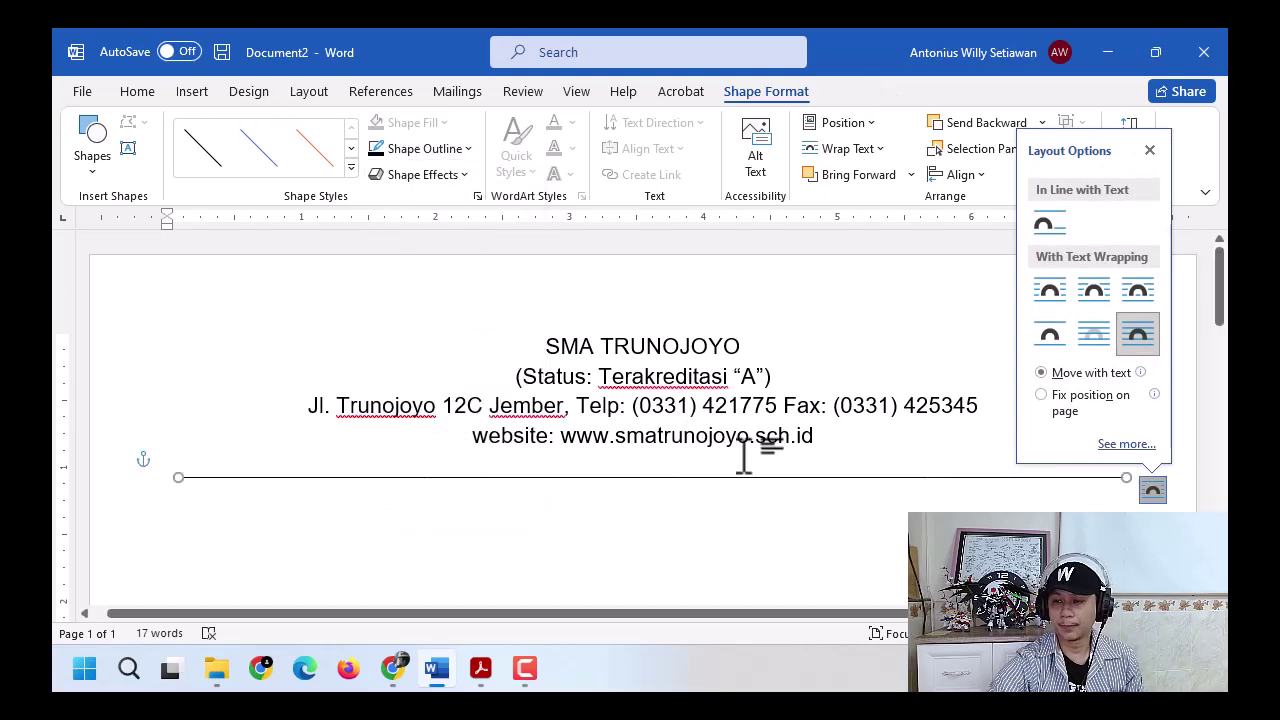
pyautogui.click(796, 488)
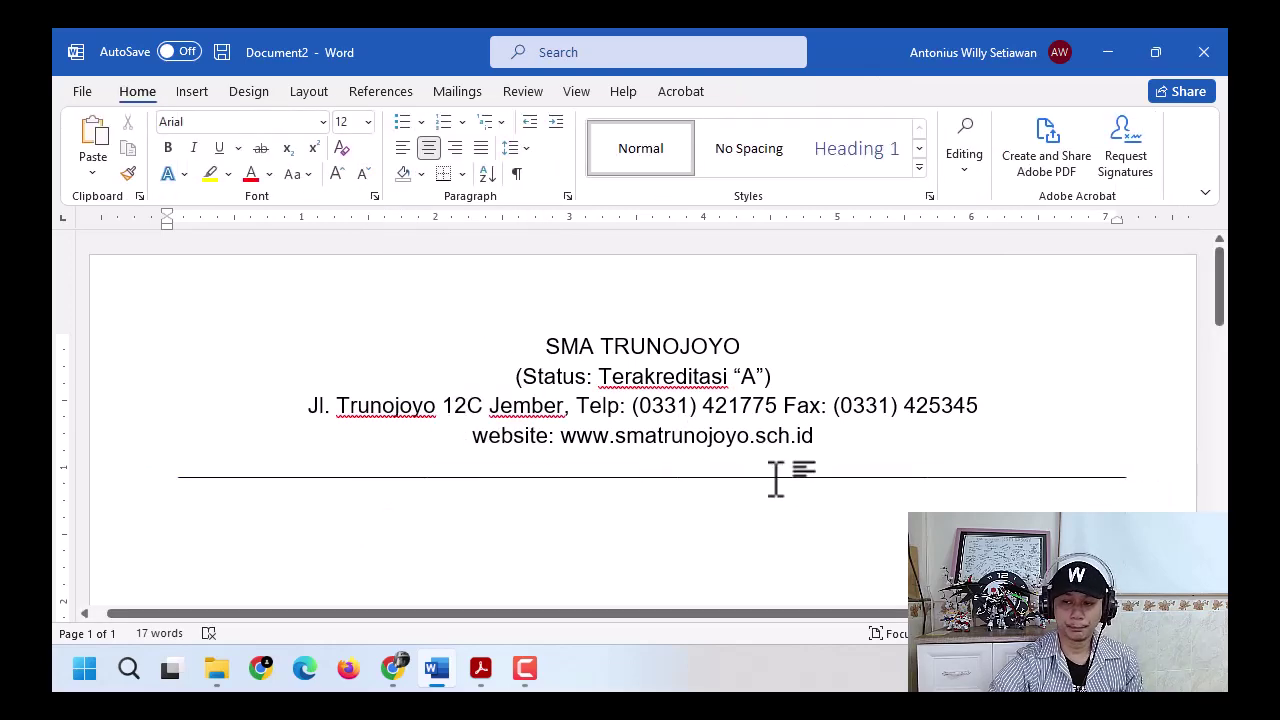
pyautogui.click(776, 477)
pyautogui.press('Delete')
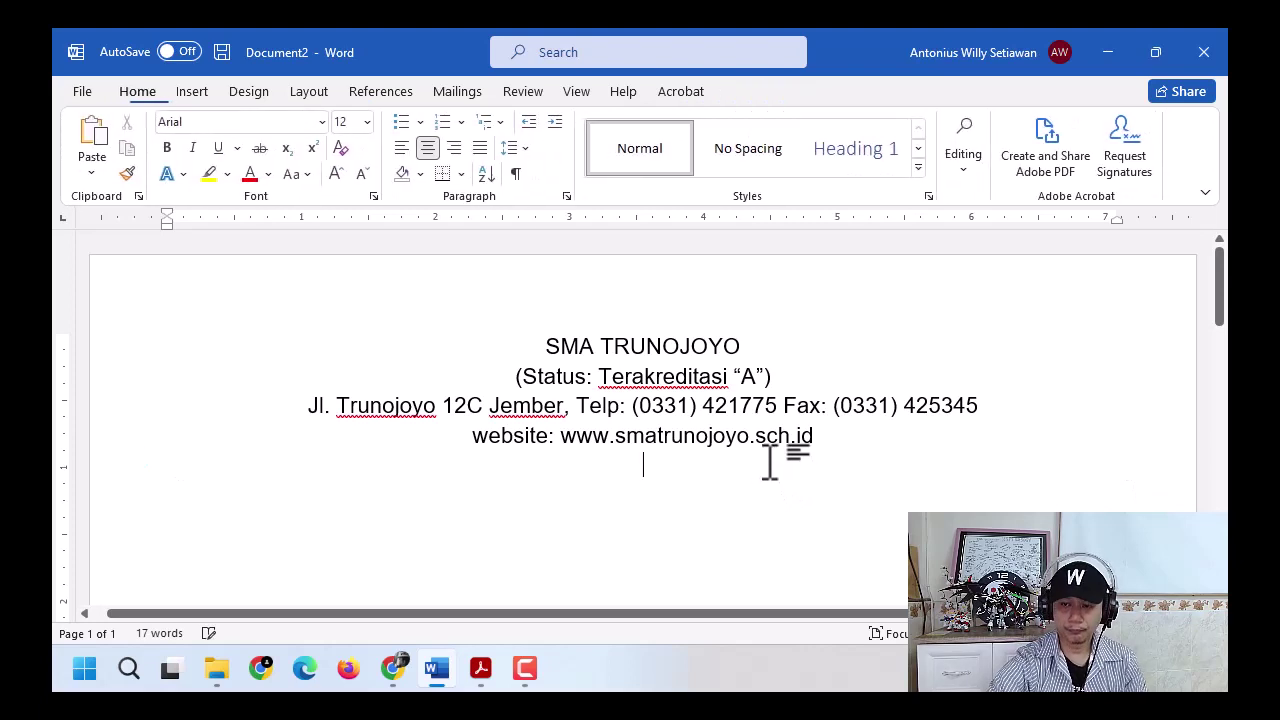
# - Apply a bottom border from the Home Borders list under the website line
pyautogui.click(438, 176)
pyautogui.click(438, 176)
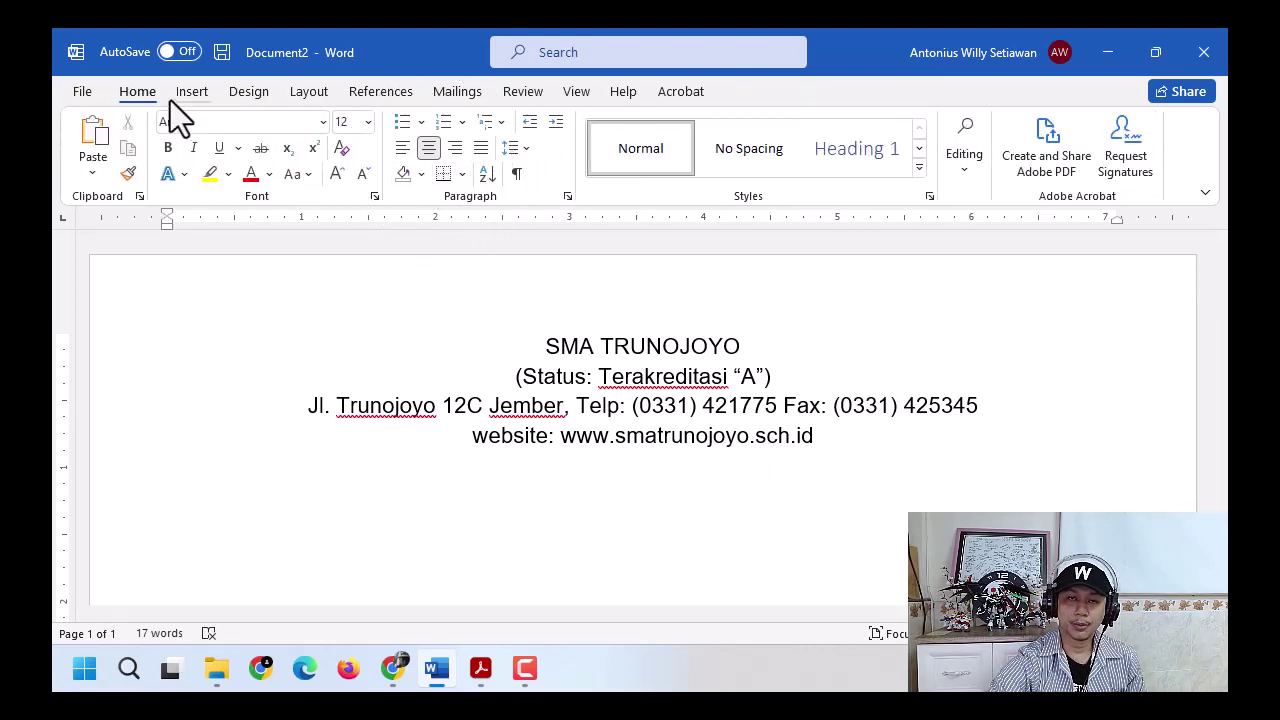
pyautogui.click(140, 92)
pyautogui.click(446, 180)
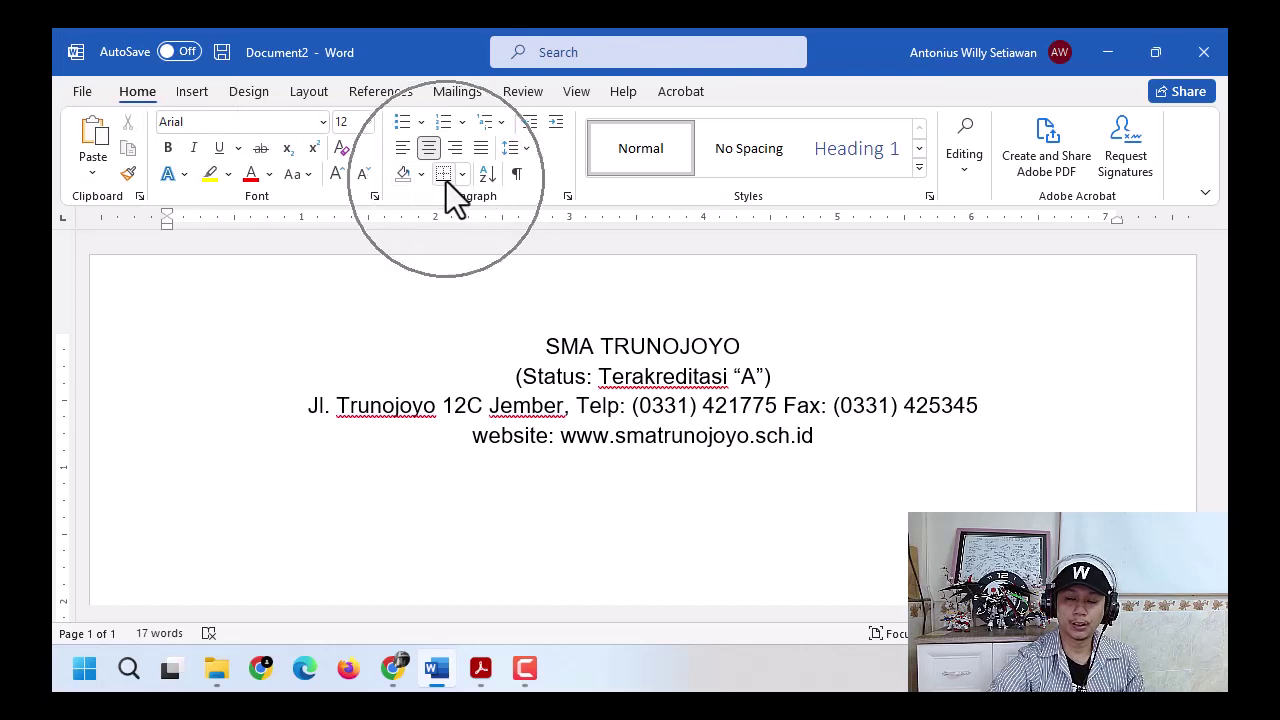
pyautogui.click(446, 181)
pyautogui.click(446, 181)
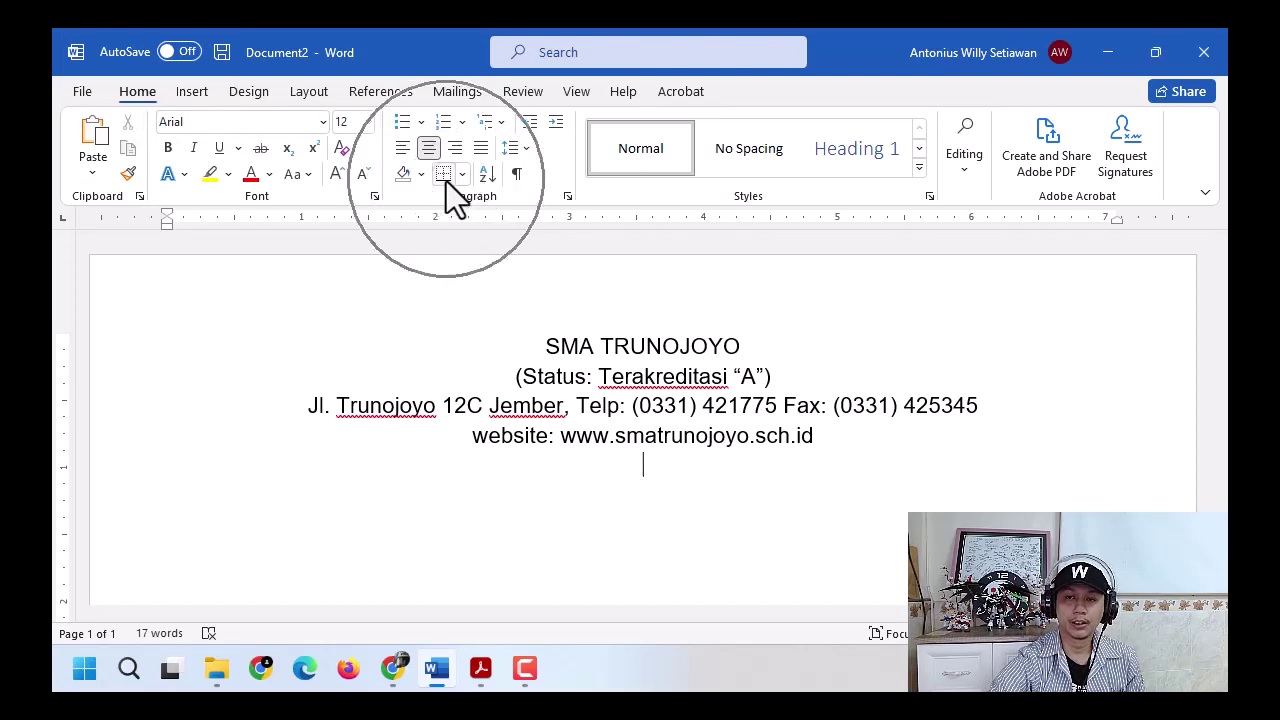
pyautogui.click(461, 176)
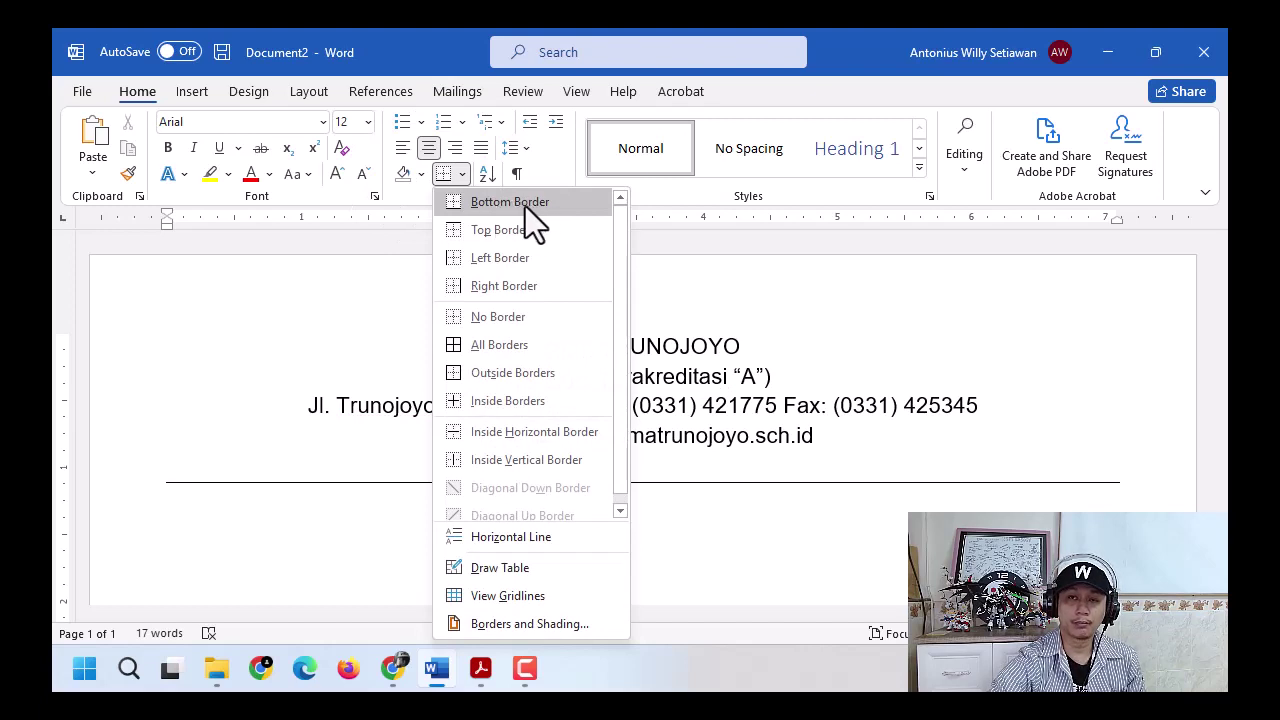
pyautogui.click(463, 175)
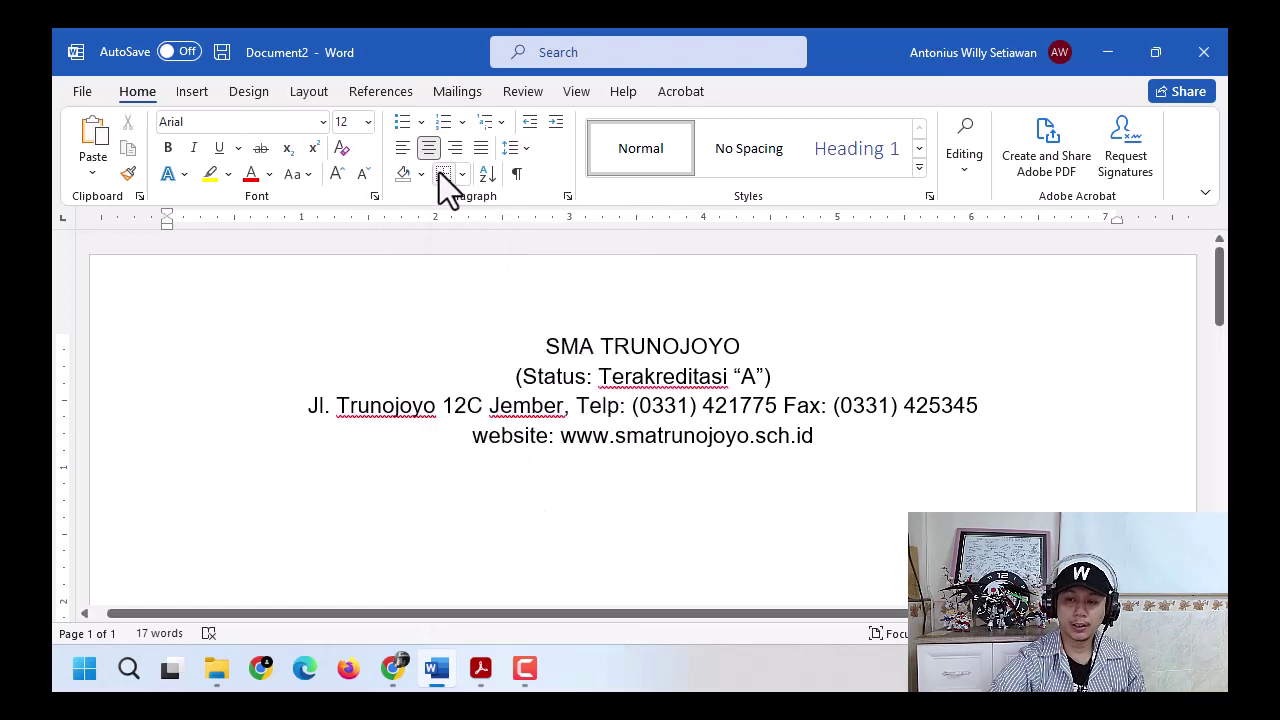
pyautogui.click(441, 173)
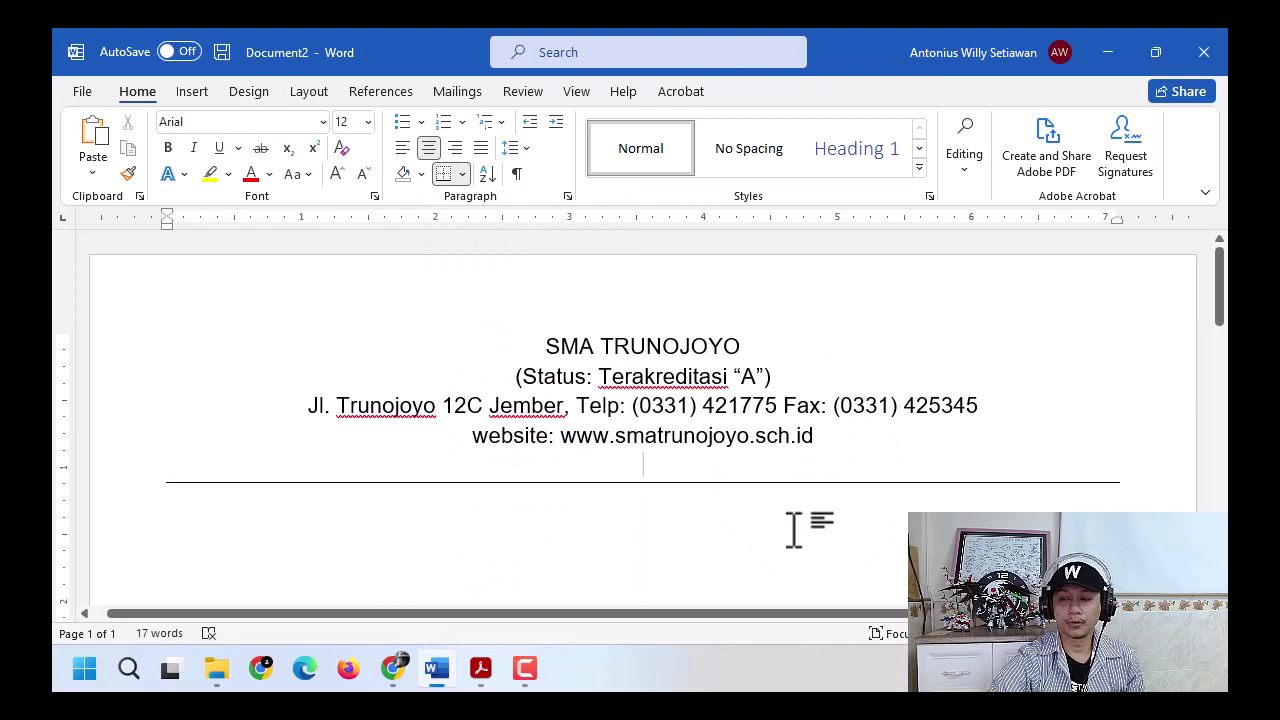
# - Adjust the empty lines and reapply the bottom border rule beneath the letterhead
pyautogui.press('Return')
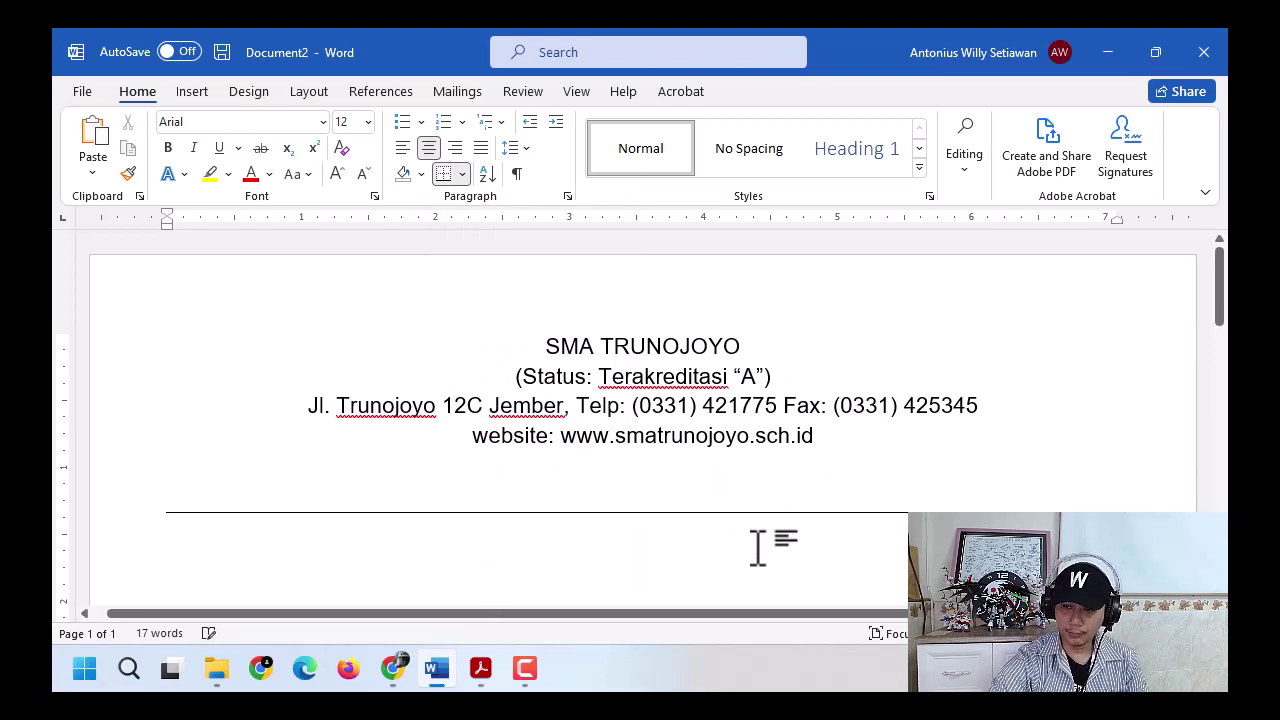
pyautogui.scroll(-2, 757, 520)
pyautogui.press('Return')
pyautogui.press('Return')
pyautogui.press('Return')
pyautogui.press('Return')
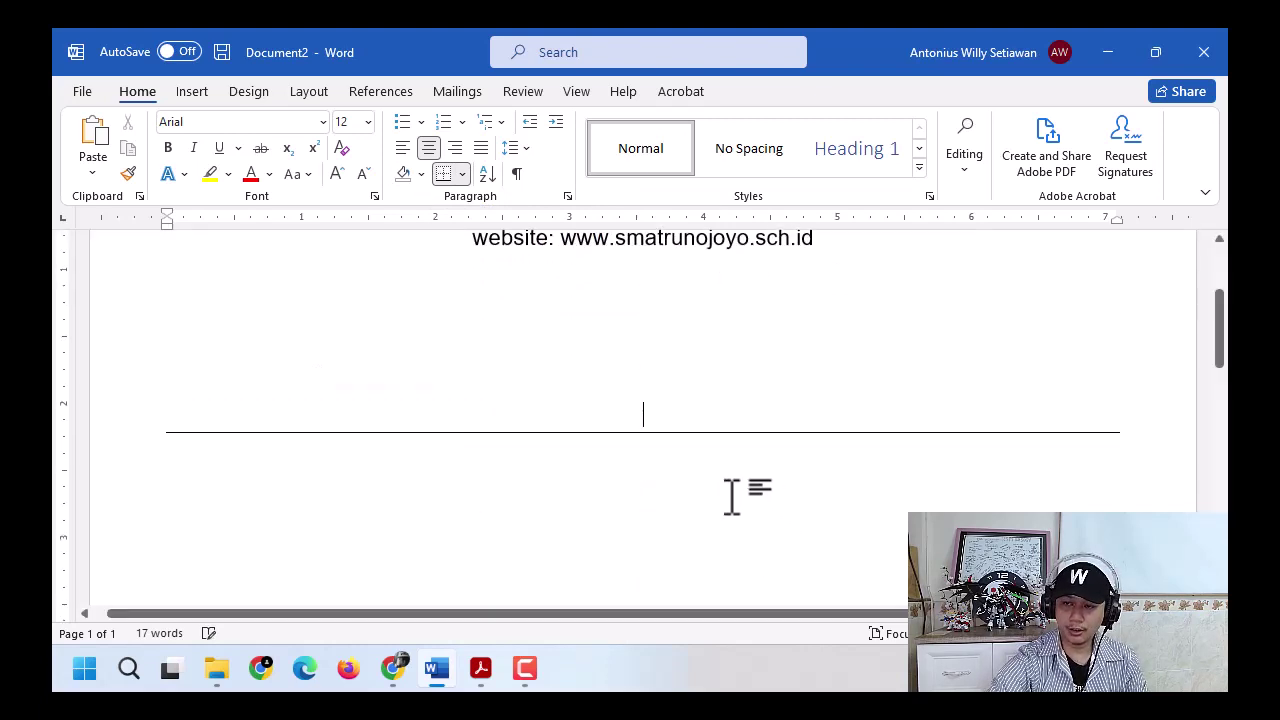
pyautogui.press('BackSpace')
pyautogui.press('BackSpace')
pyautogui.press('BackSpace')
pyautogui.press('BackSpace')
pyautogui.press('BackSpace')
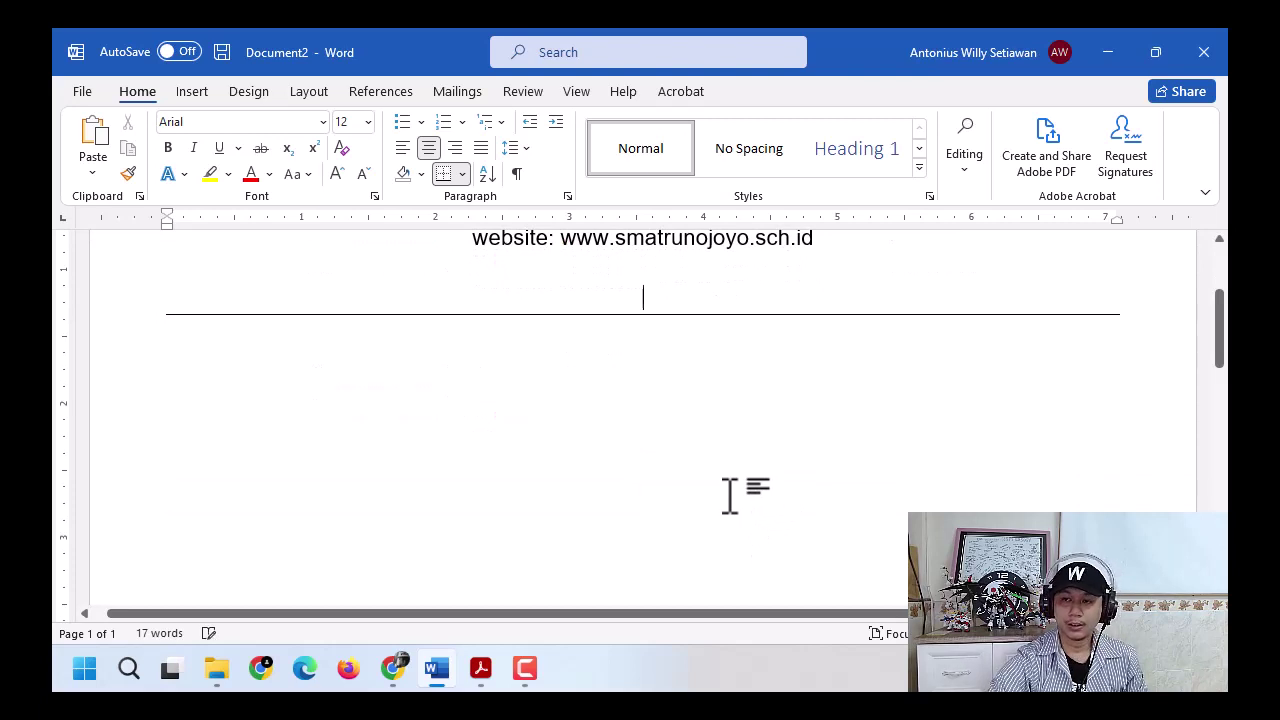
pyautogui.press('BackSpace')
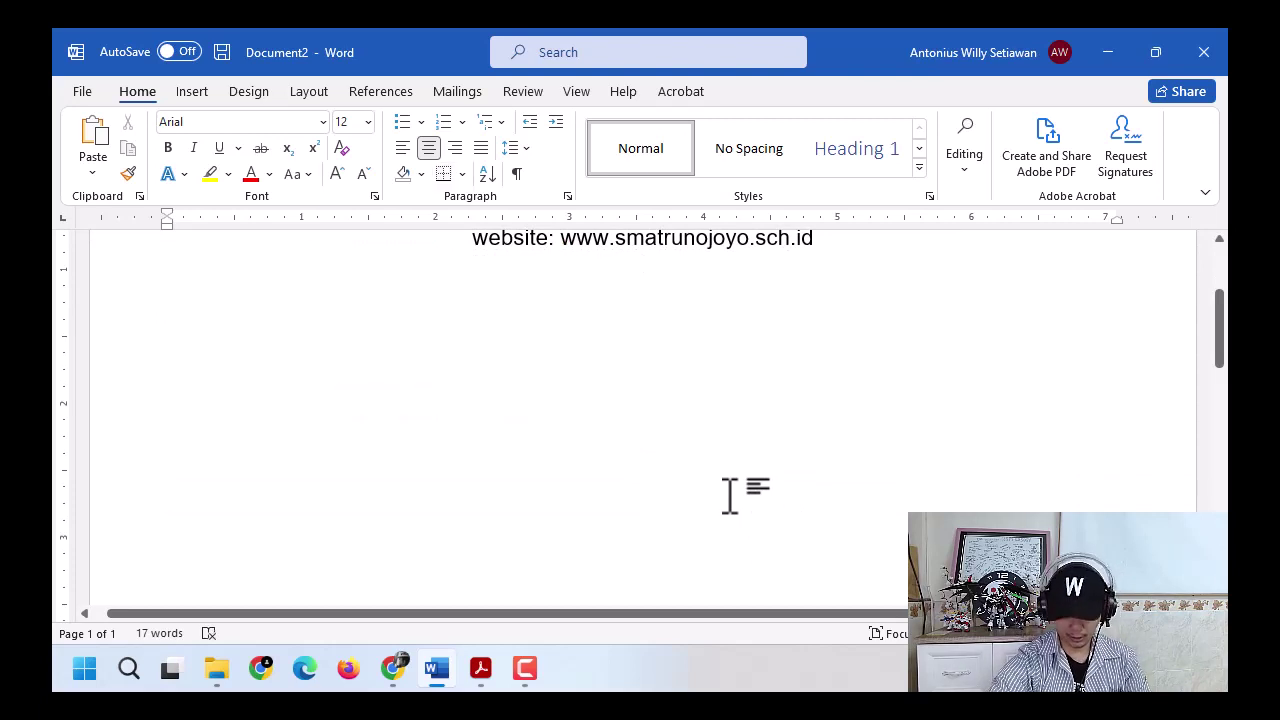
pyautogui.press('Return')
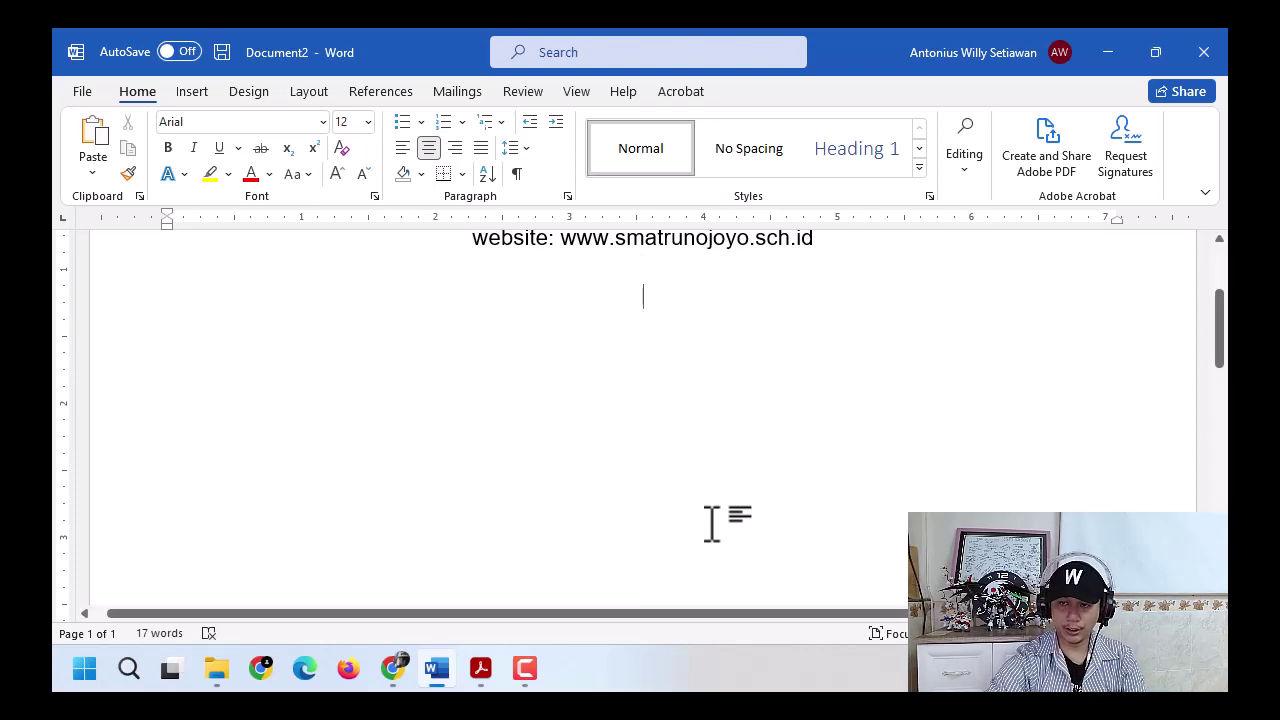
pyautogui.click(442, 174)
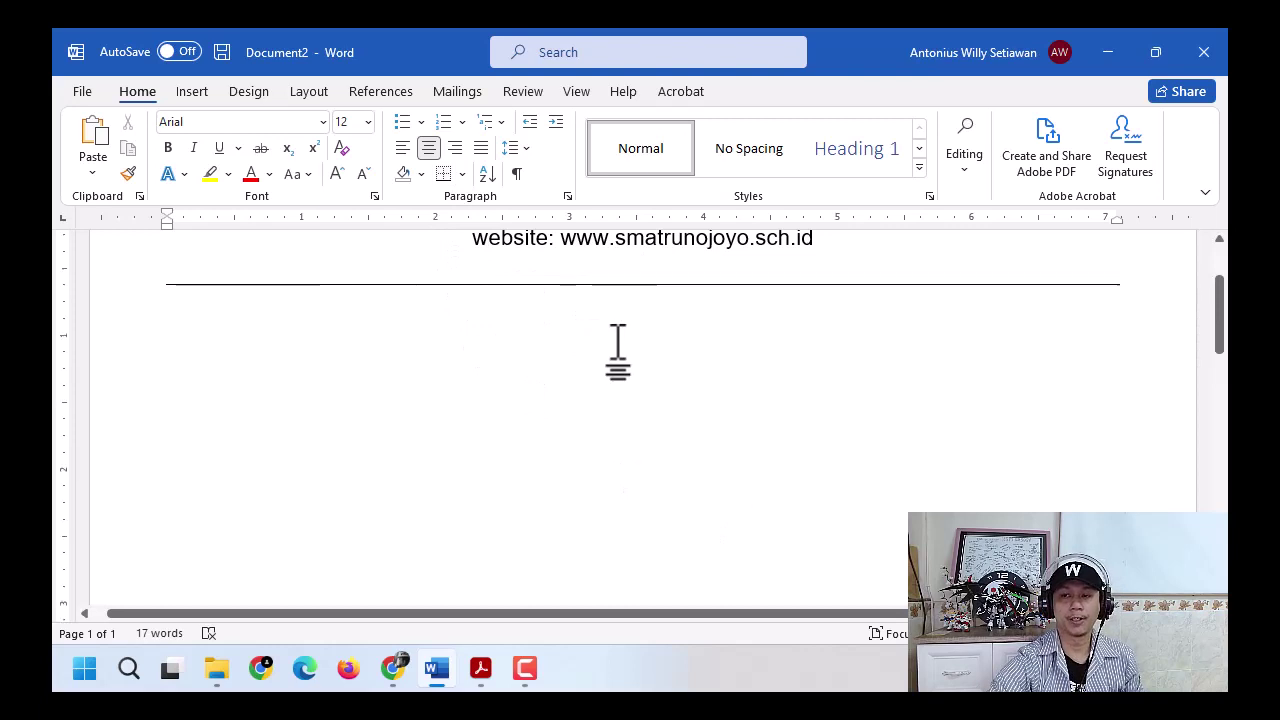
pyautogui.scroll(3, 614, 343)
pyautogui.scroll(1, 616, 345)
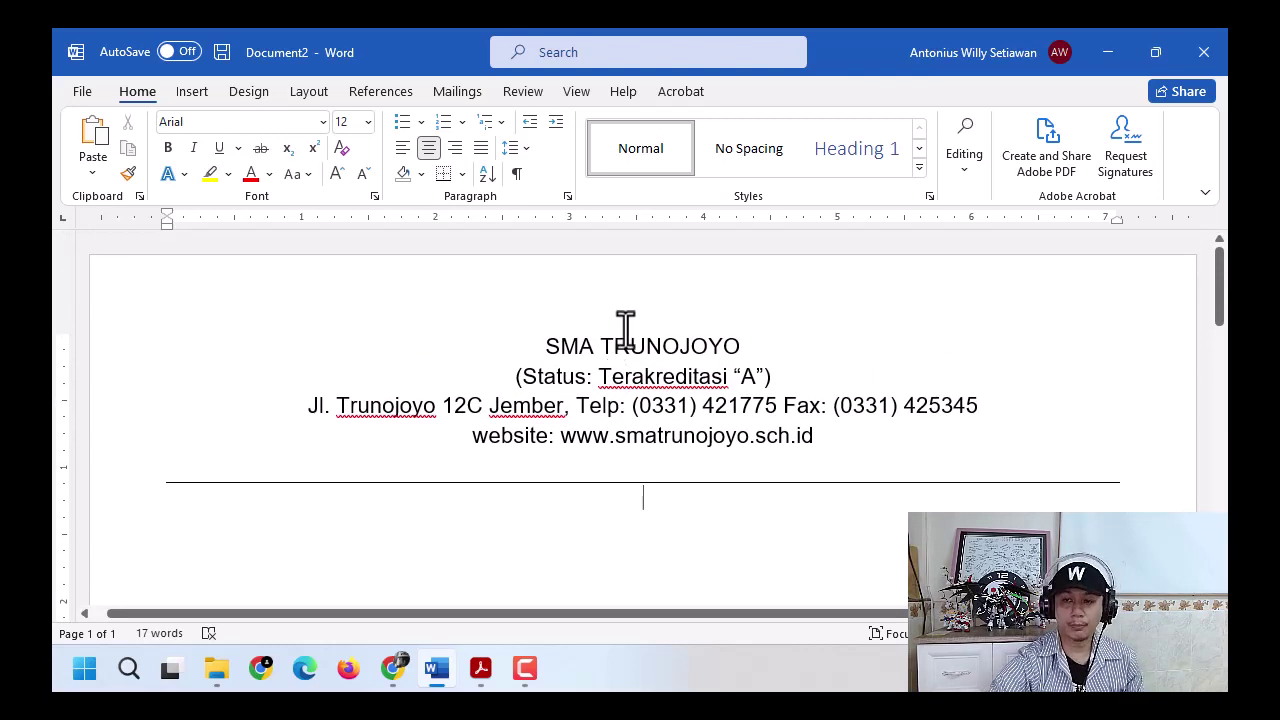
# - Turn a typed line of dashes into a full-width border rule under the letterhead
pyautogui.click(656, 460)
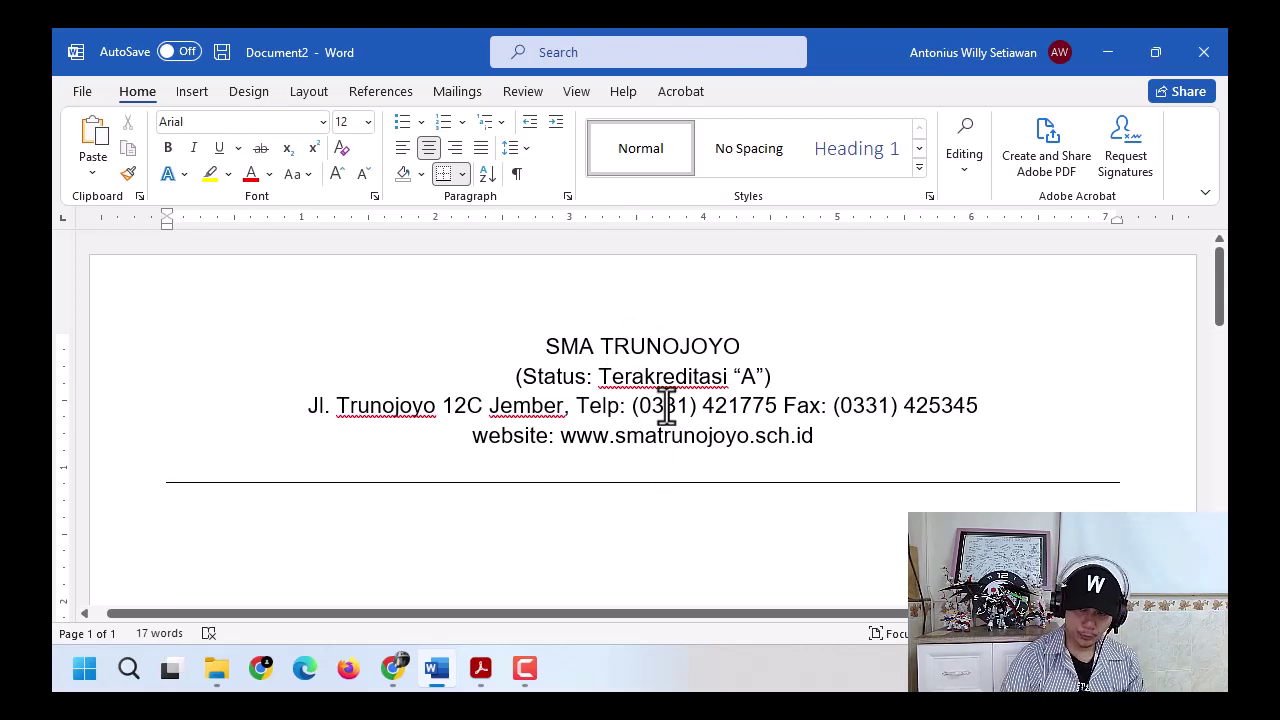
pyautogui.write('-')
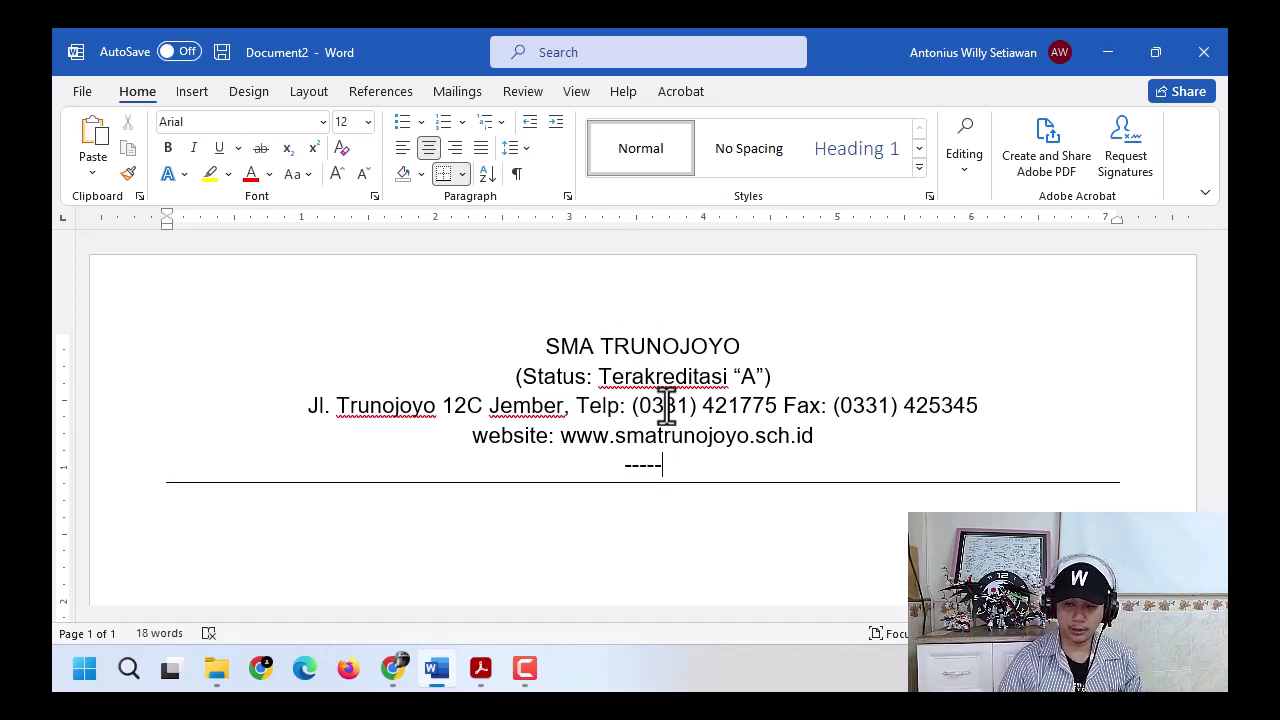
pyautogui.write('----')
pyautogui.press('Return')
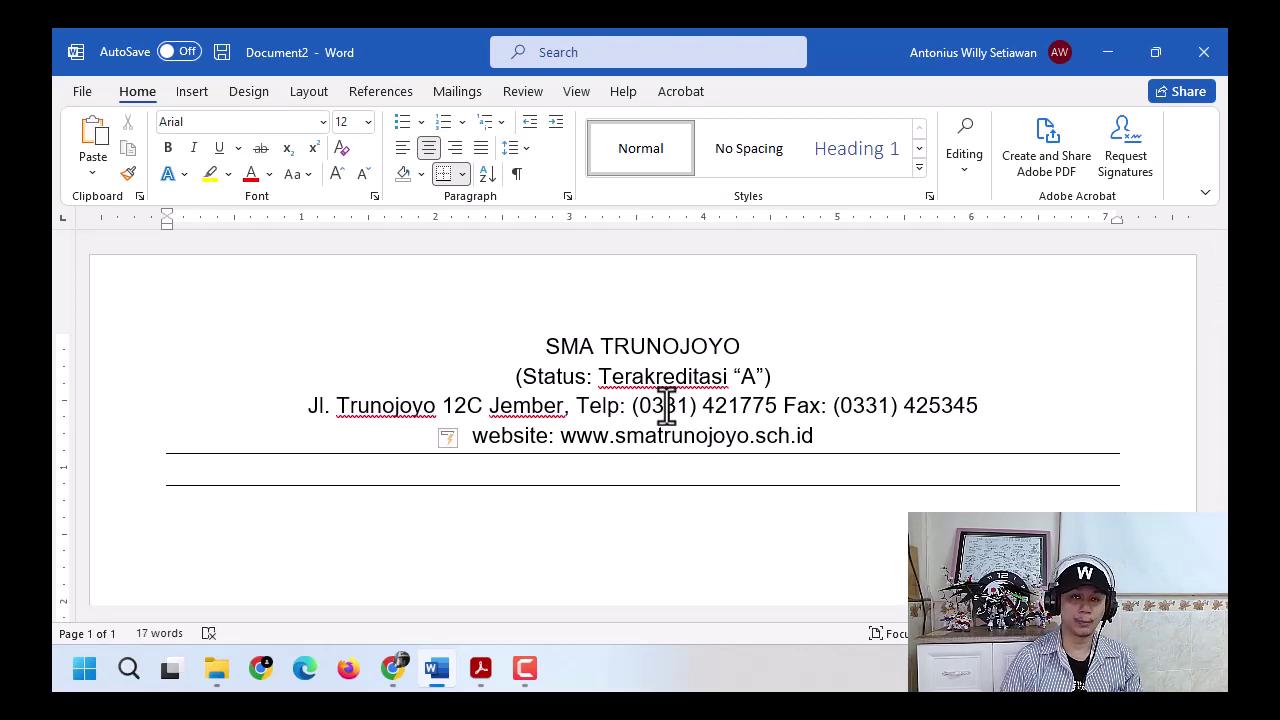
pyautogui.hotkey('ctrl', 'z')
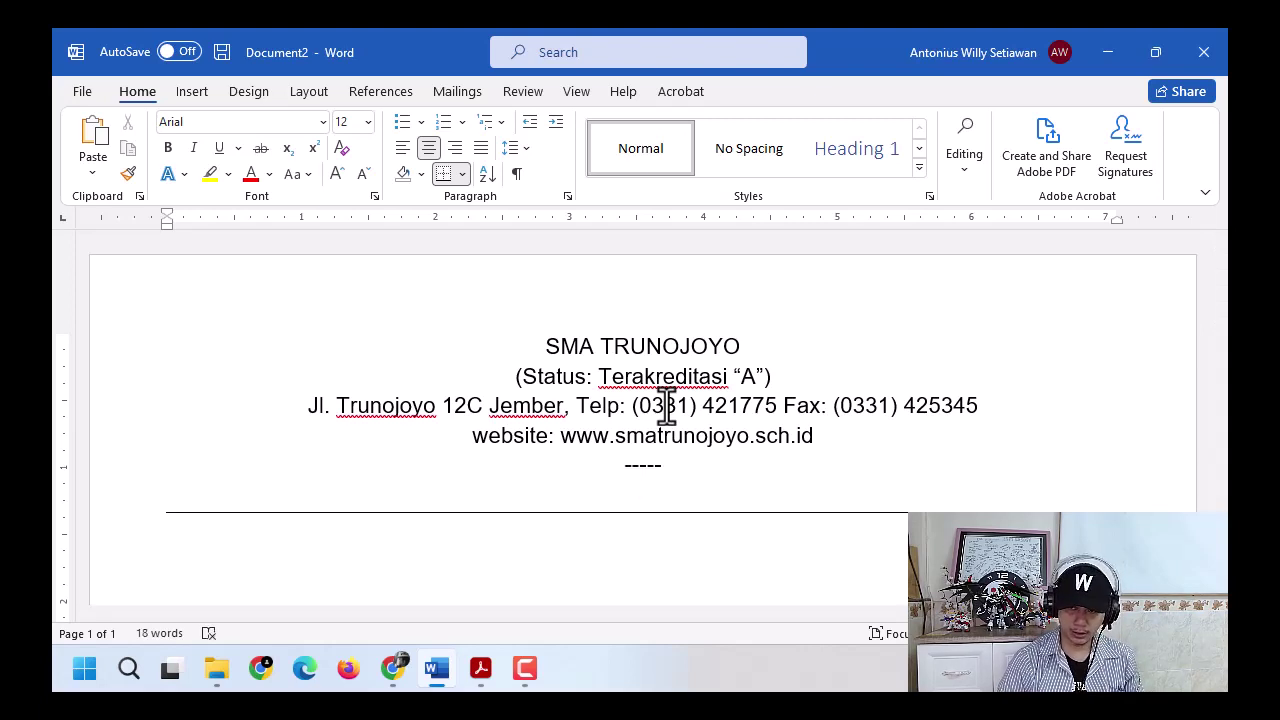
pyautogui.press('BackSpace')
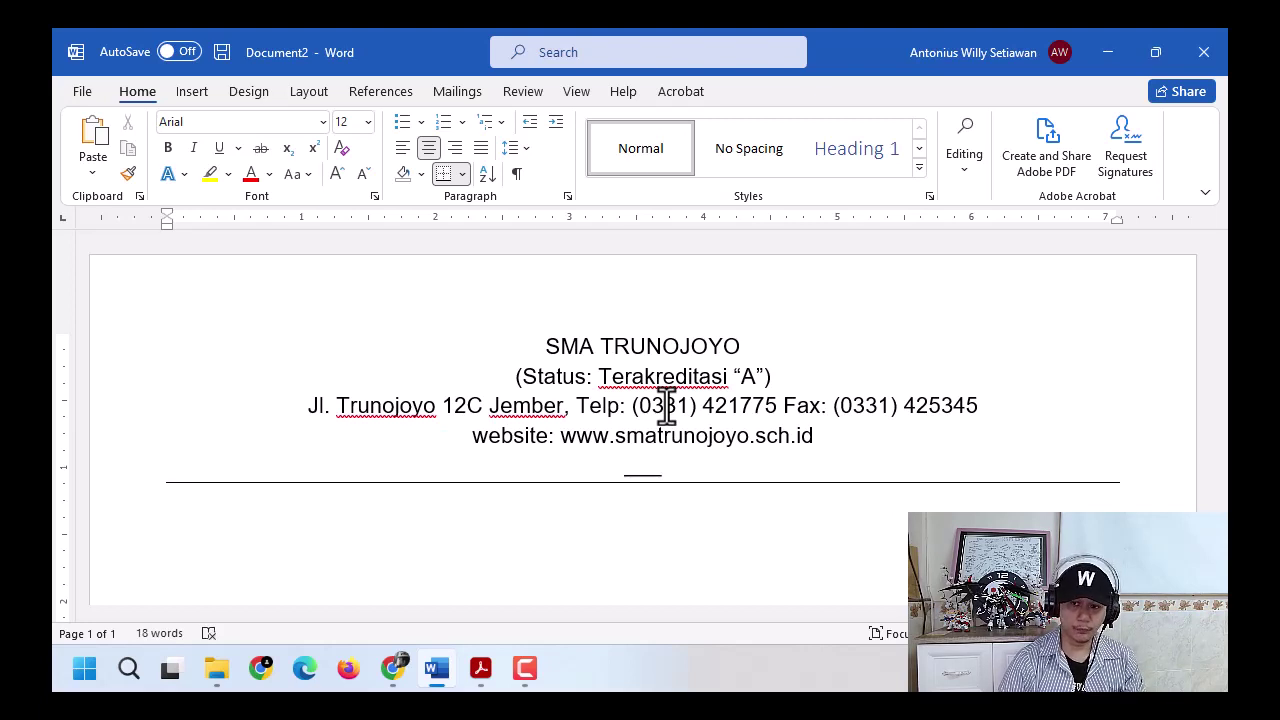
pyautogui.press('Return')
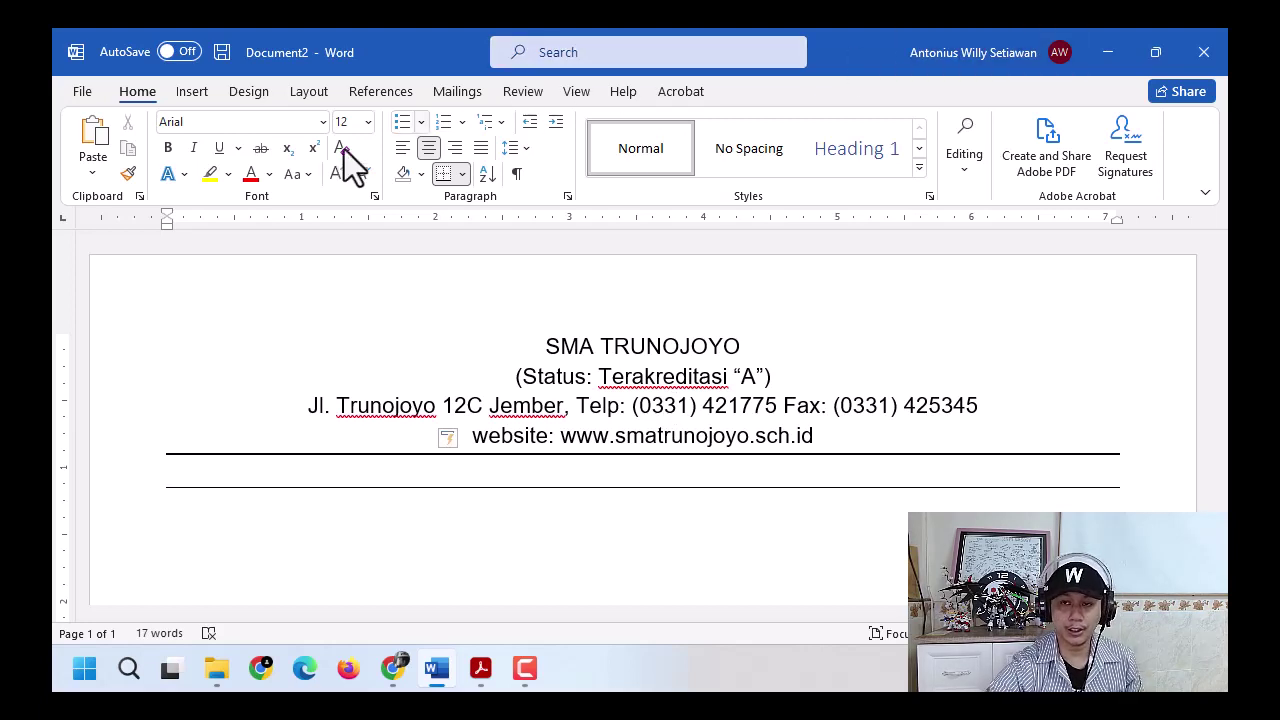
pyautogui.press('ctrl')
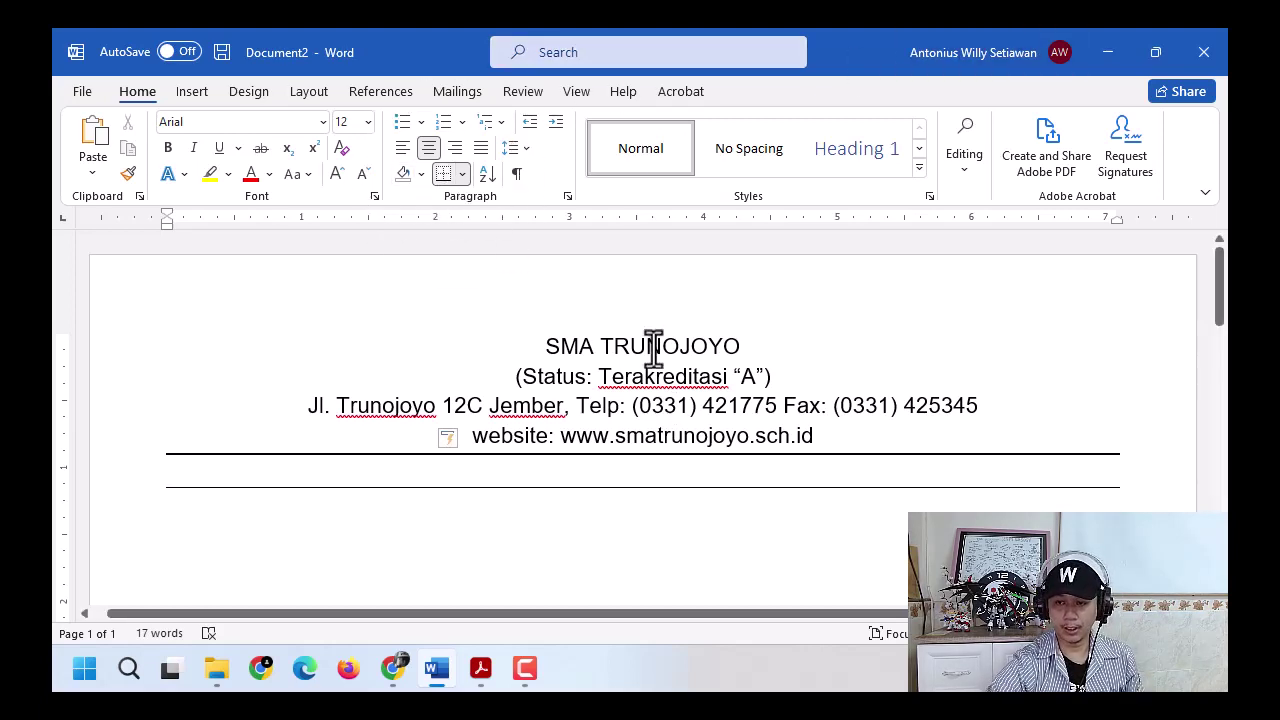
pyautogui.click(463, 174)
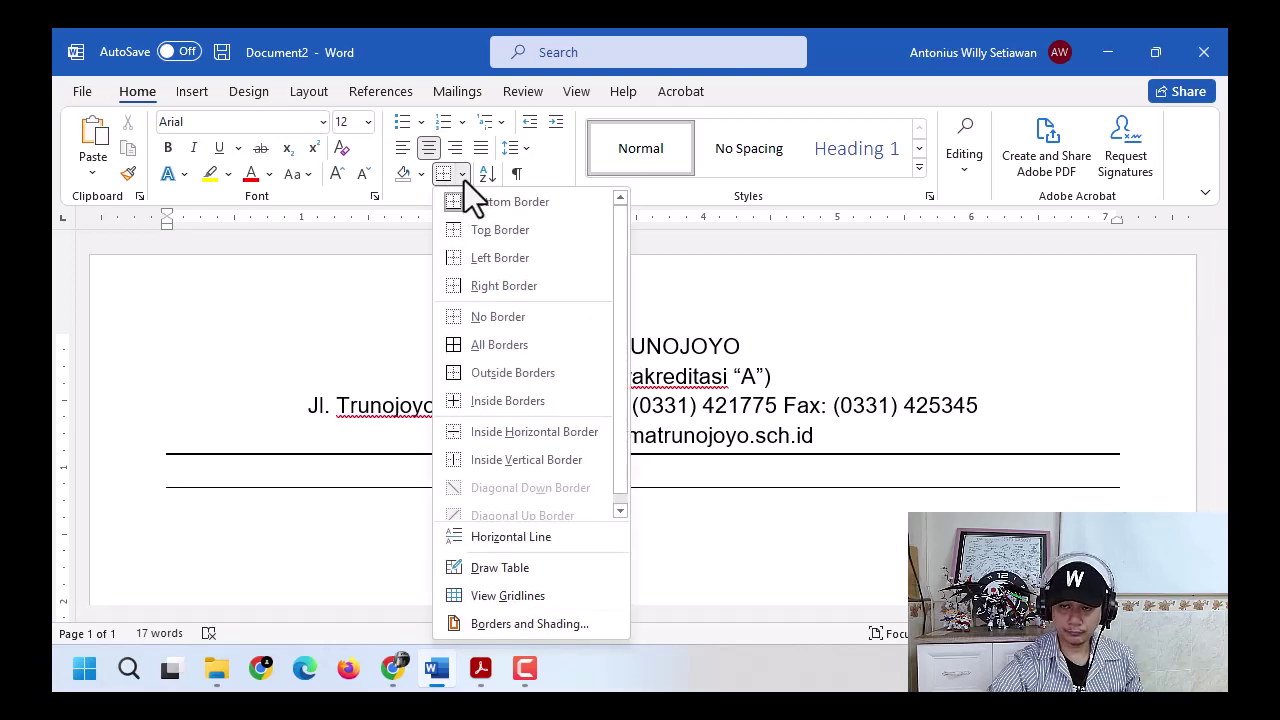
pyautogui.click(508, 316)
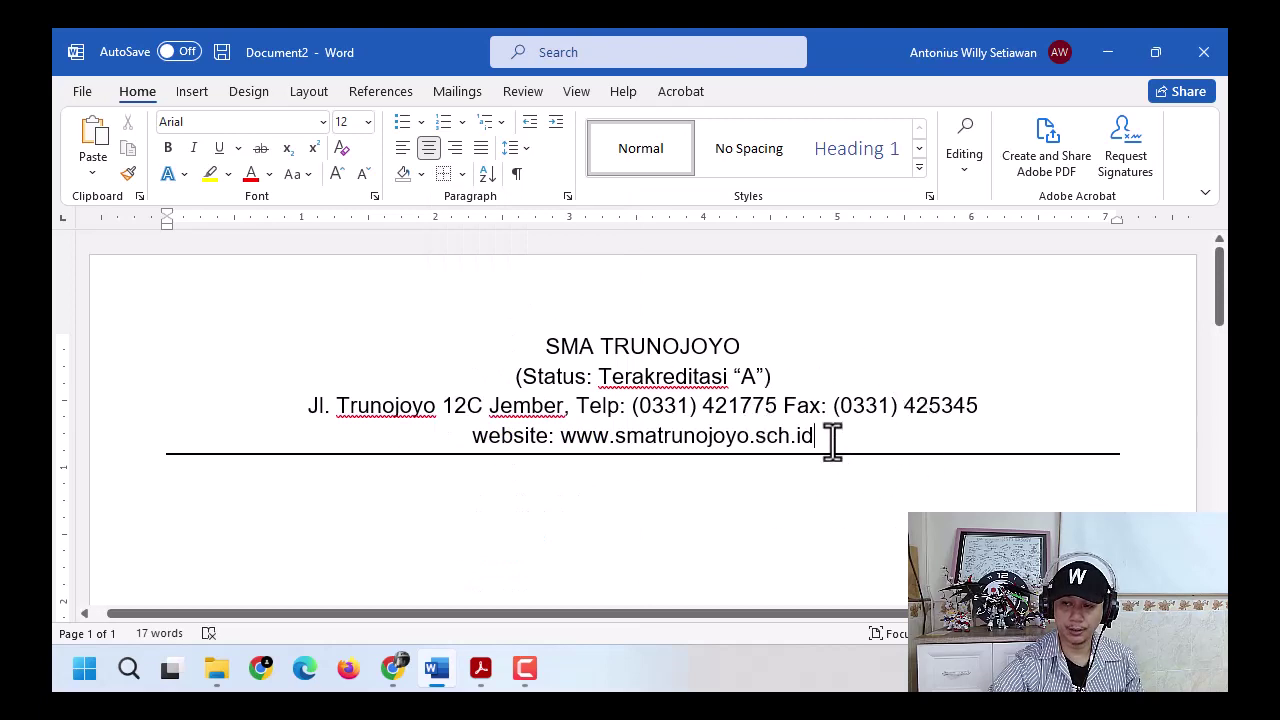
pyautogui.click(444, 176)
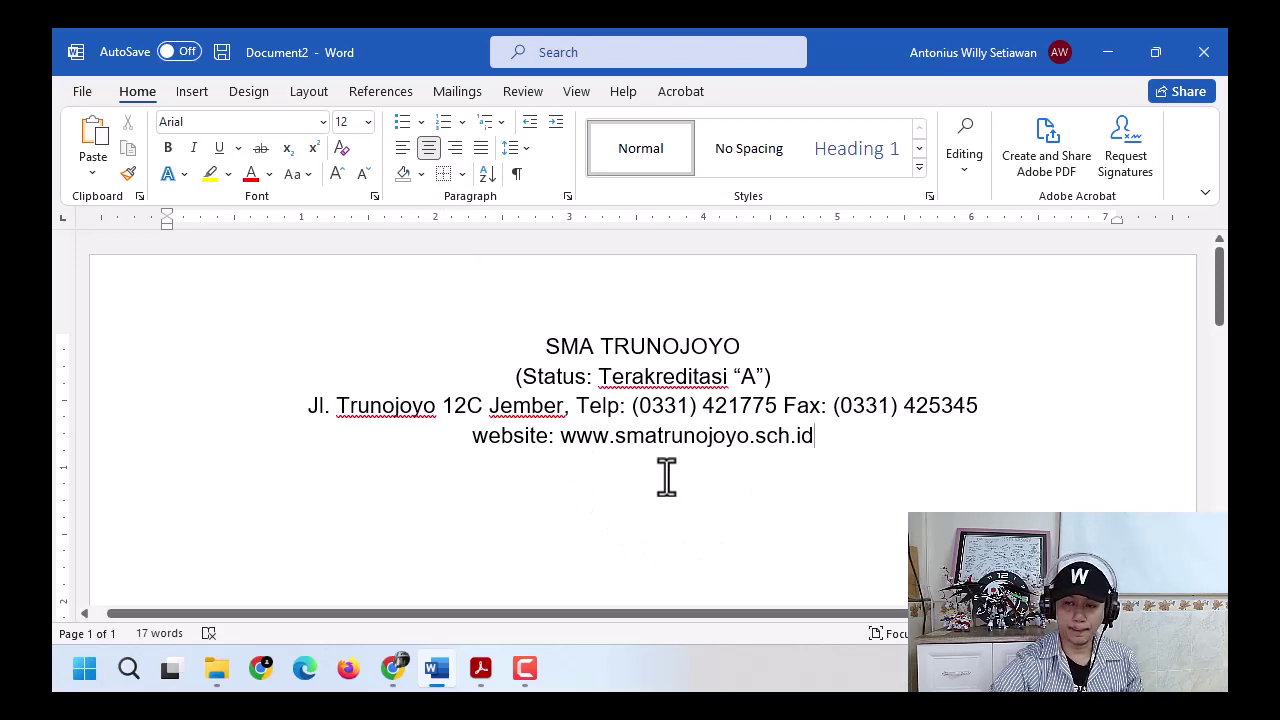
pyautogui.hotkey('ctrl', 'z')
pyautogui.hotkey('ctrl', 'z')
pyautogui.hotkey('ctrl', 'z')
pyautogui.hotkey('ctrl', 'z')
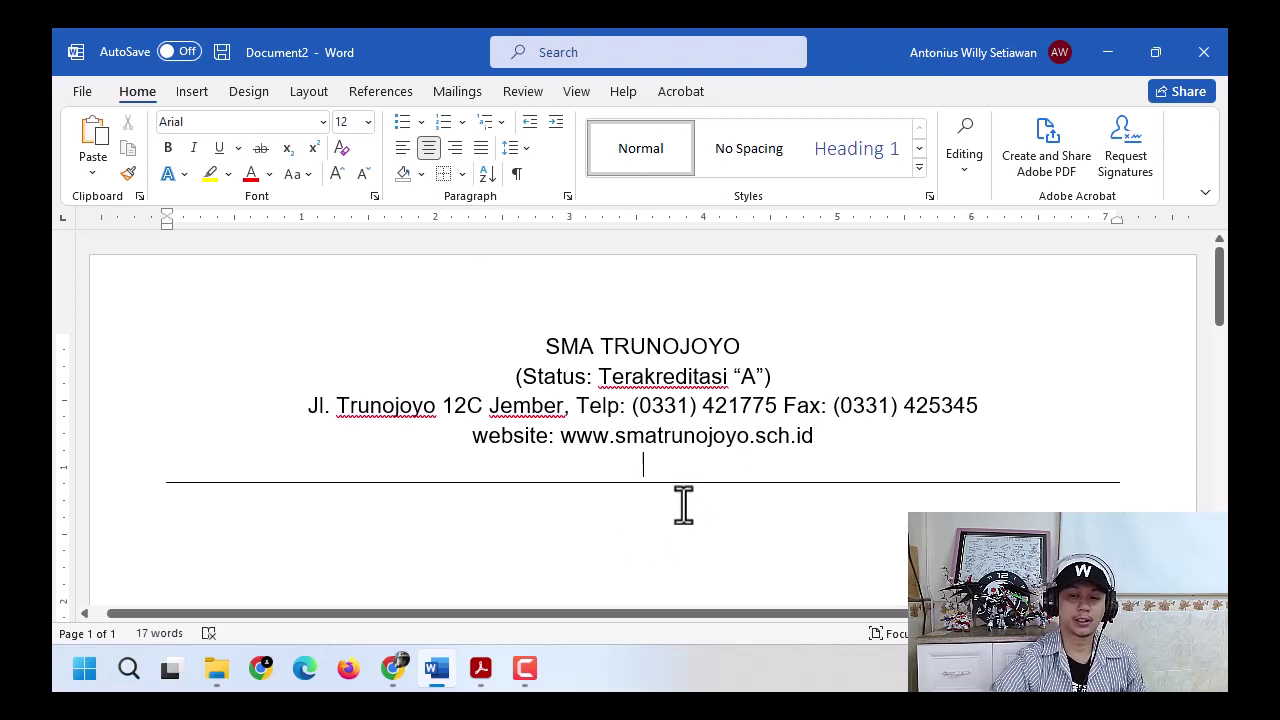
pyautogui.click(674, 514)
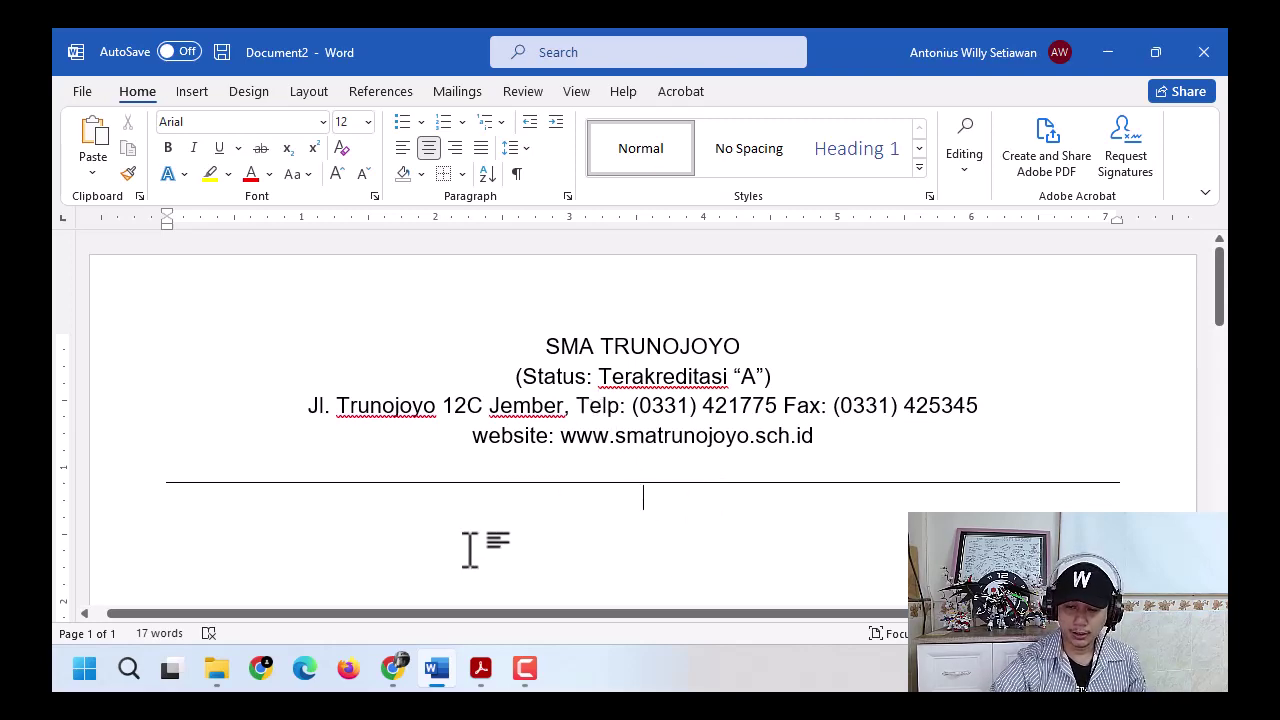
# - Make the school name SMA TRUNOJOYO bold, checking it against the sample letter PDF
pyautogui.click(480, 670)
pyautogui.click(480, 670)
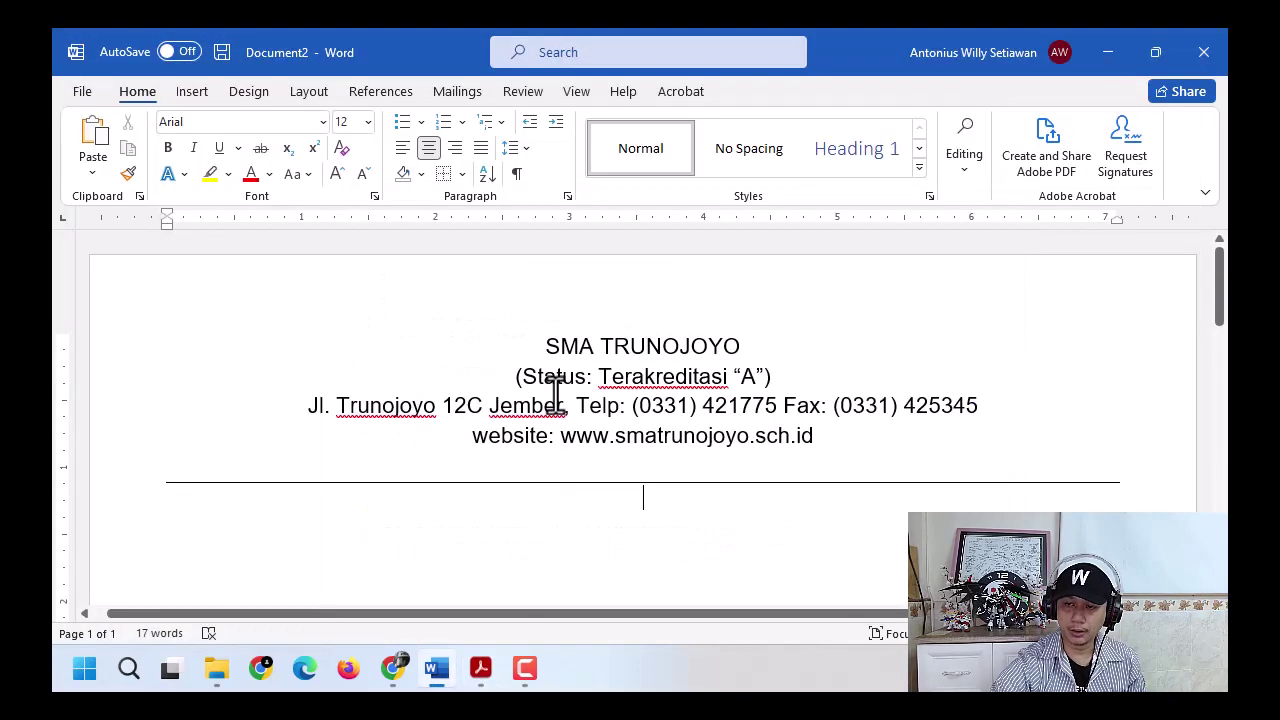
pyautogui.moveTo(548, 346); pyautogui.dragTo(710, 346)
pyautogui.hotkey('ctrl', 'b')
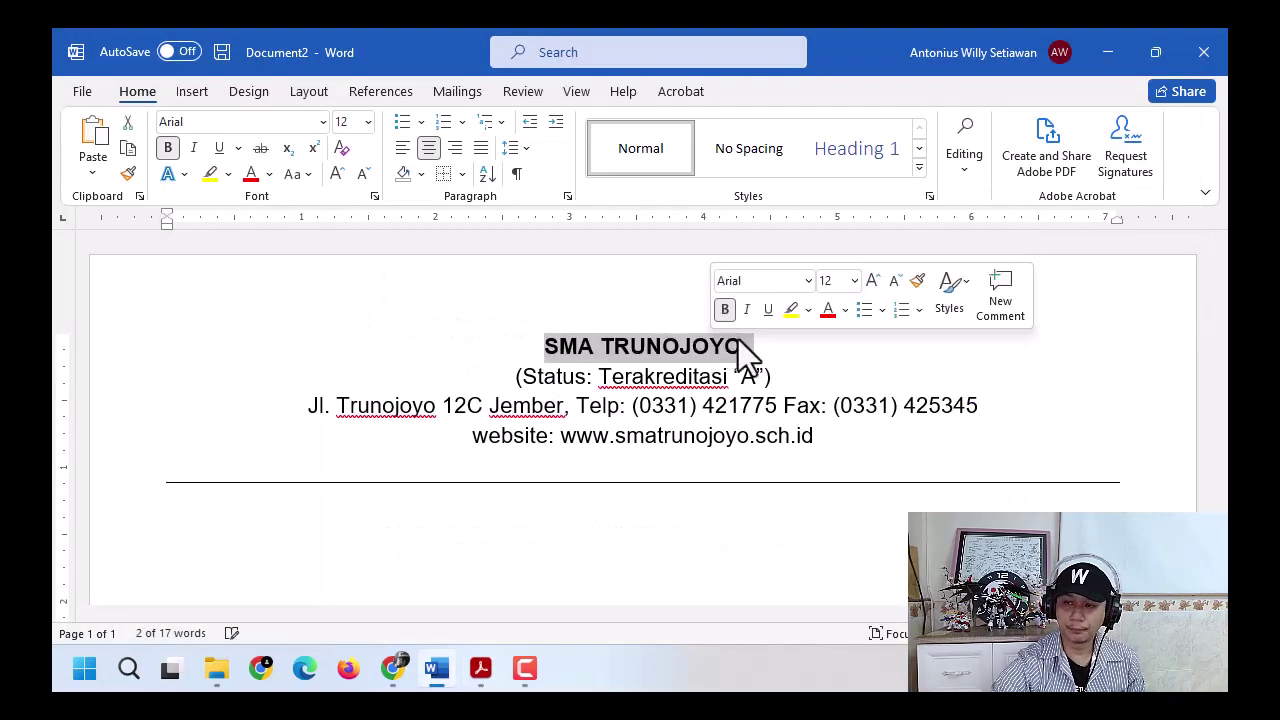
pyautogui.click(780, 376)
pyautogui.scroll(-1, 673, 498)
pyautogui.click(675, 500)
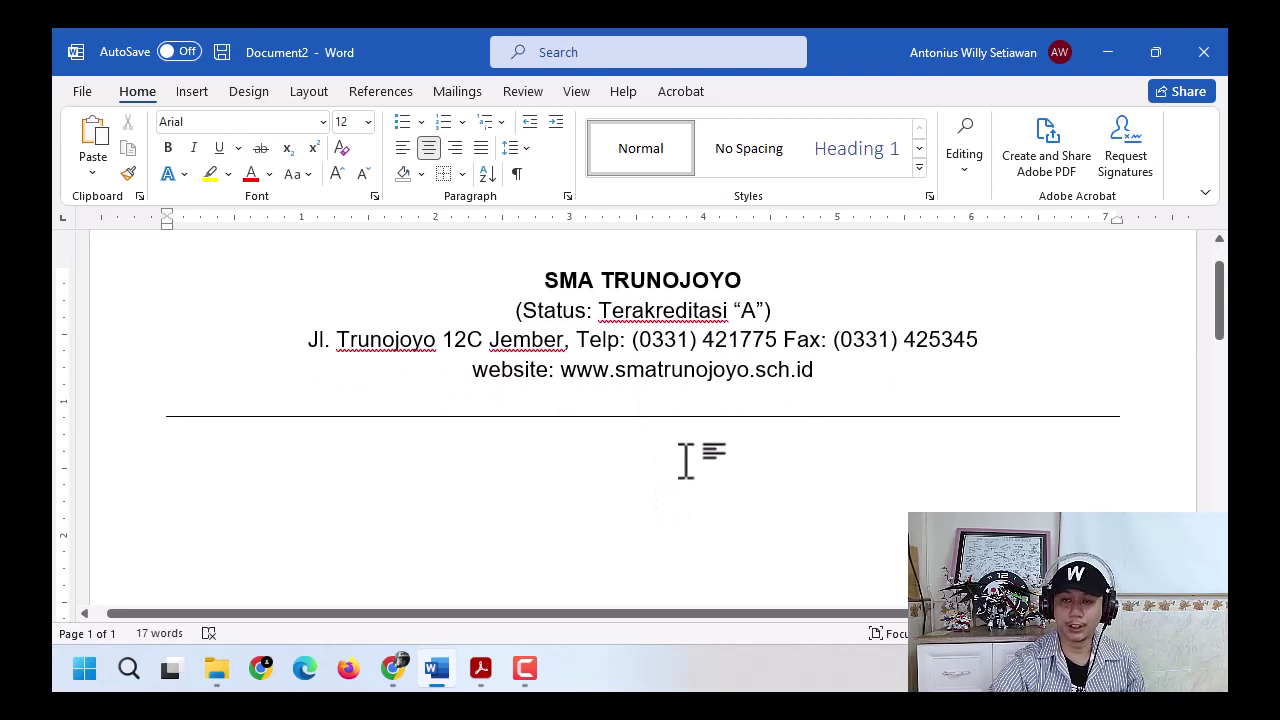
pyautogui.click(480, 665)
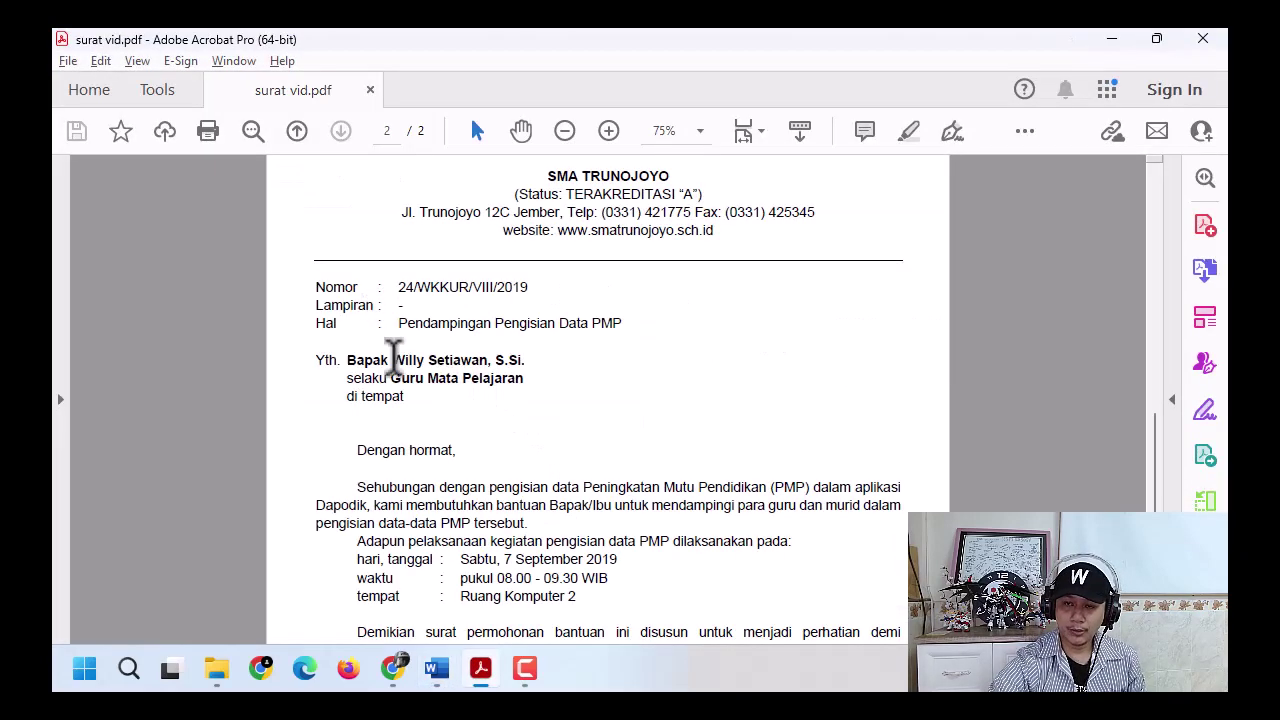
# - Review the Nomor, Lampiran and Hal lines in surat vid.pdf, then return to the Word letter
pyautogui.click(388, 300)
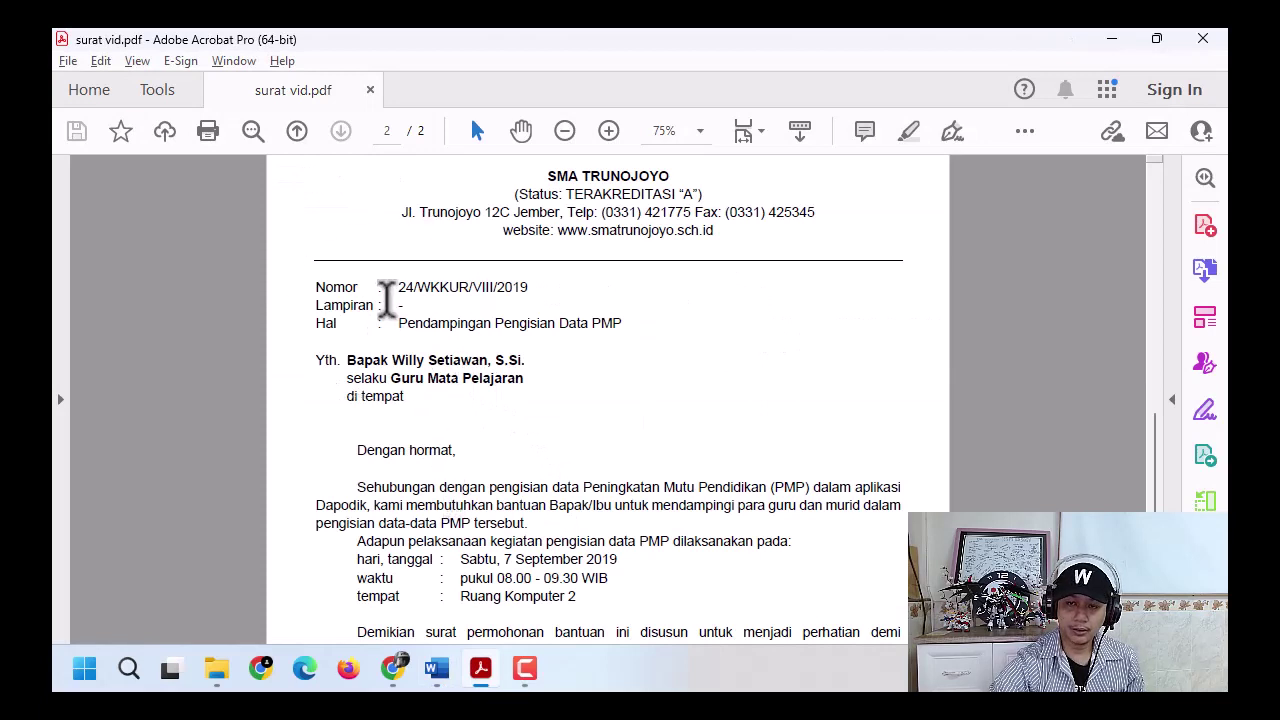
pyautogui.click(387, 301)
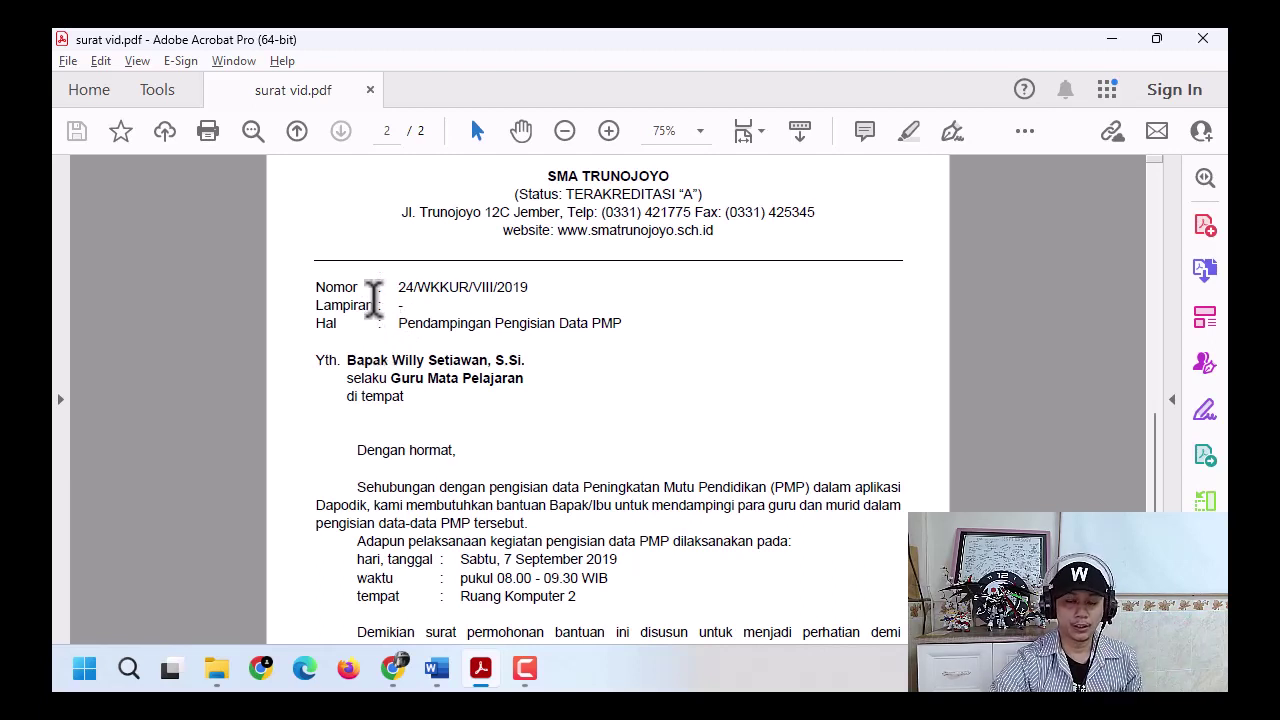
pyautogui.click(370, 305)
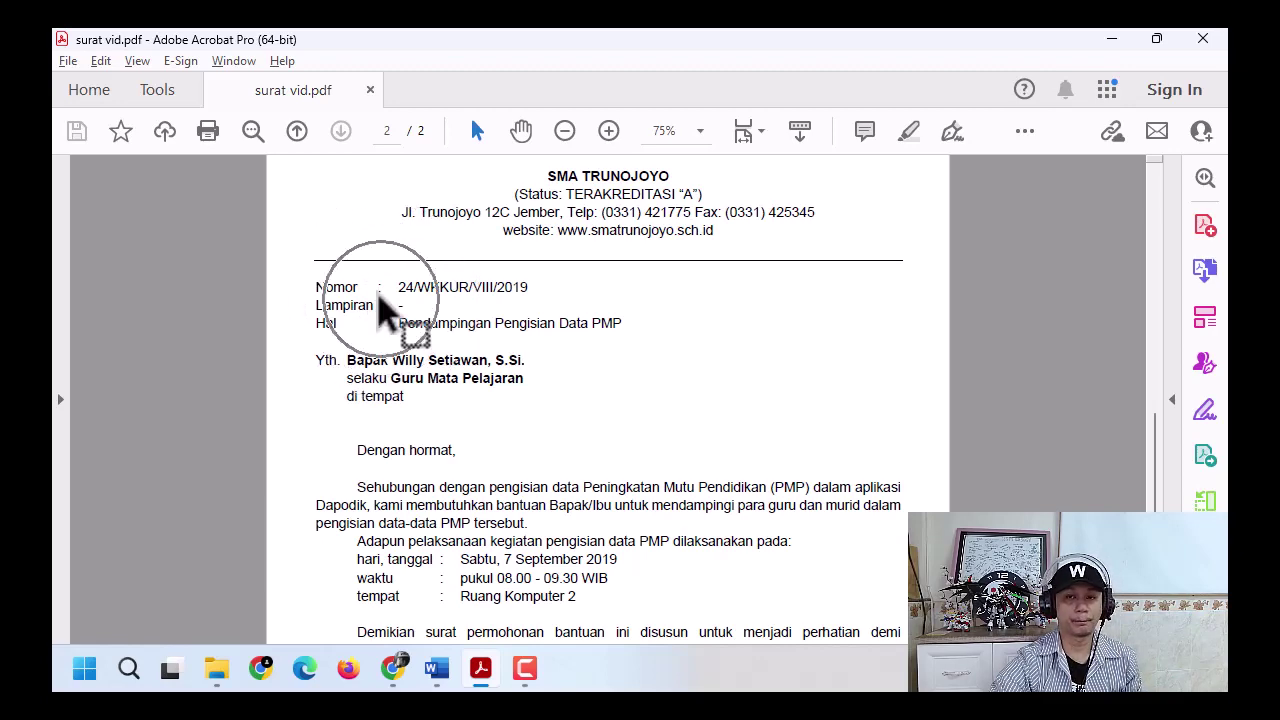
pyautogui.click(437, 668)
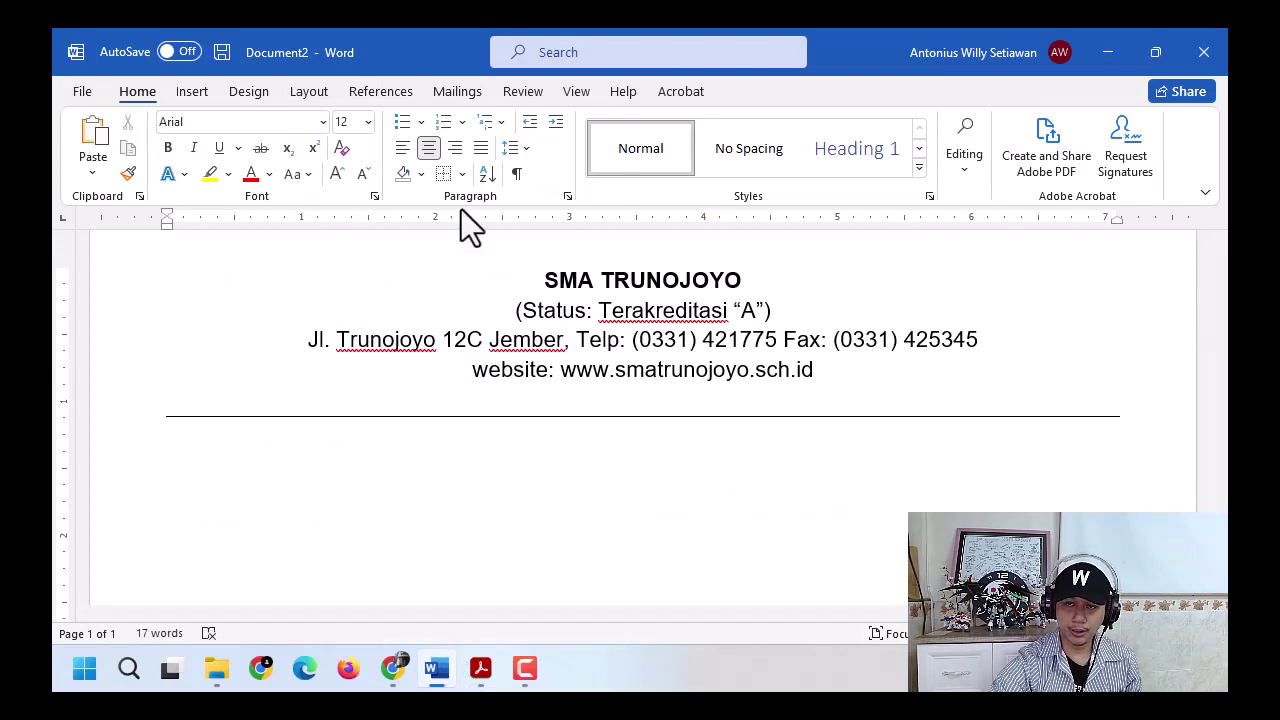
# - Justify the new line below the rule and type the label Nomor followed by a tab
pyautogui.click(478, 152)
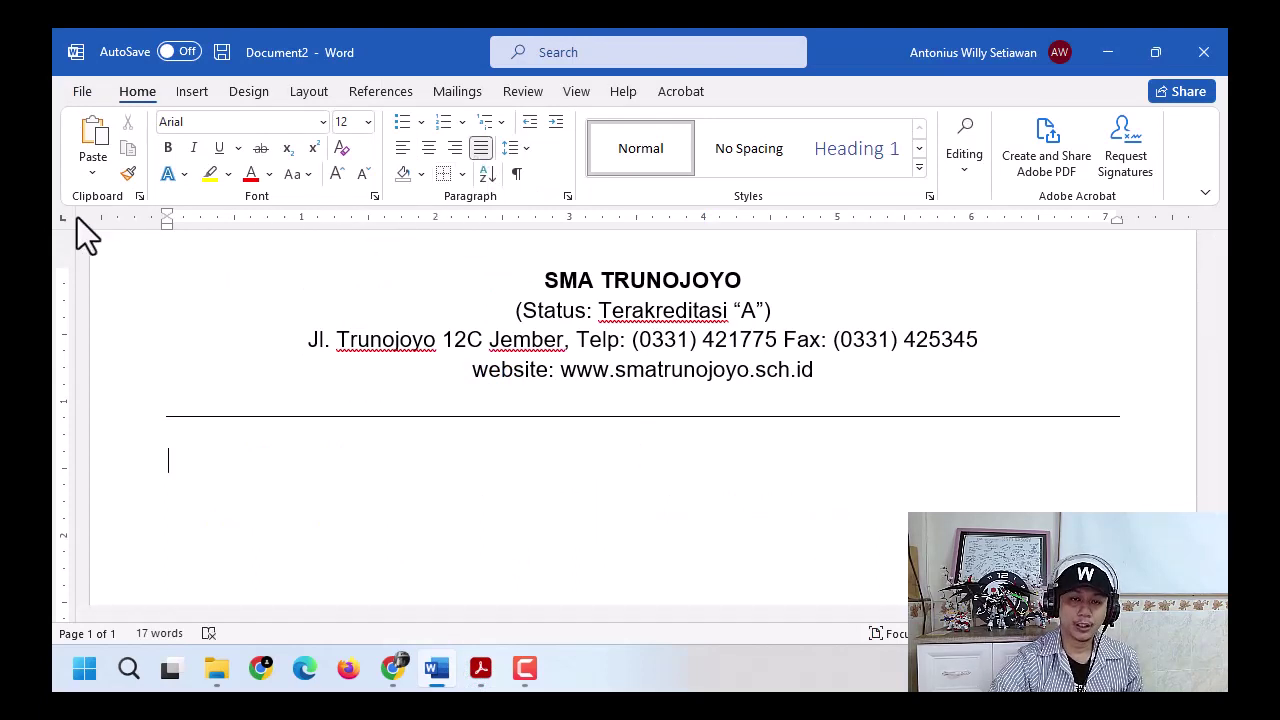
pyautogui.write('N')
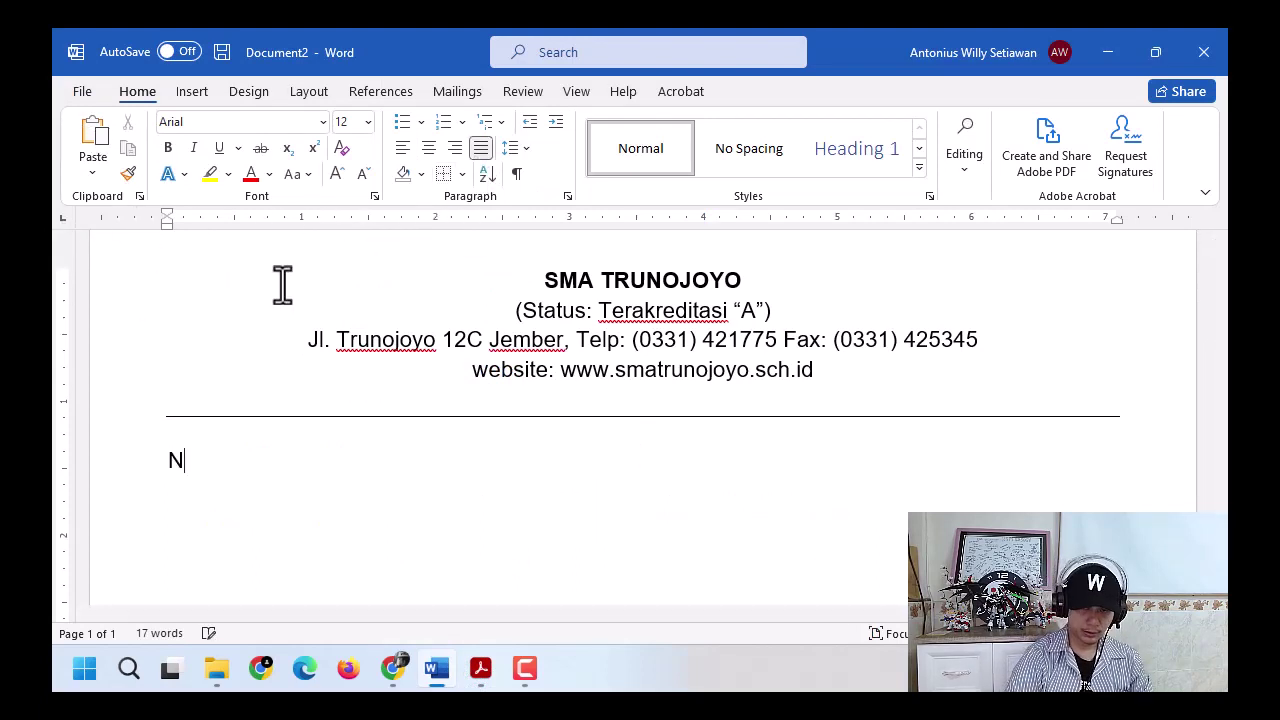
pyautogui.write('omor')
pyautogui.press('Tab')
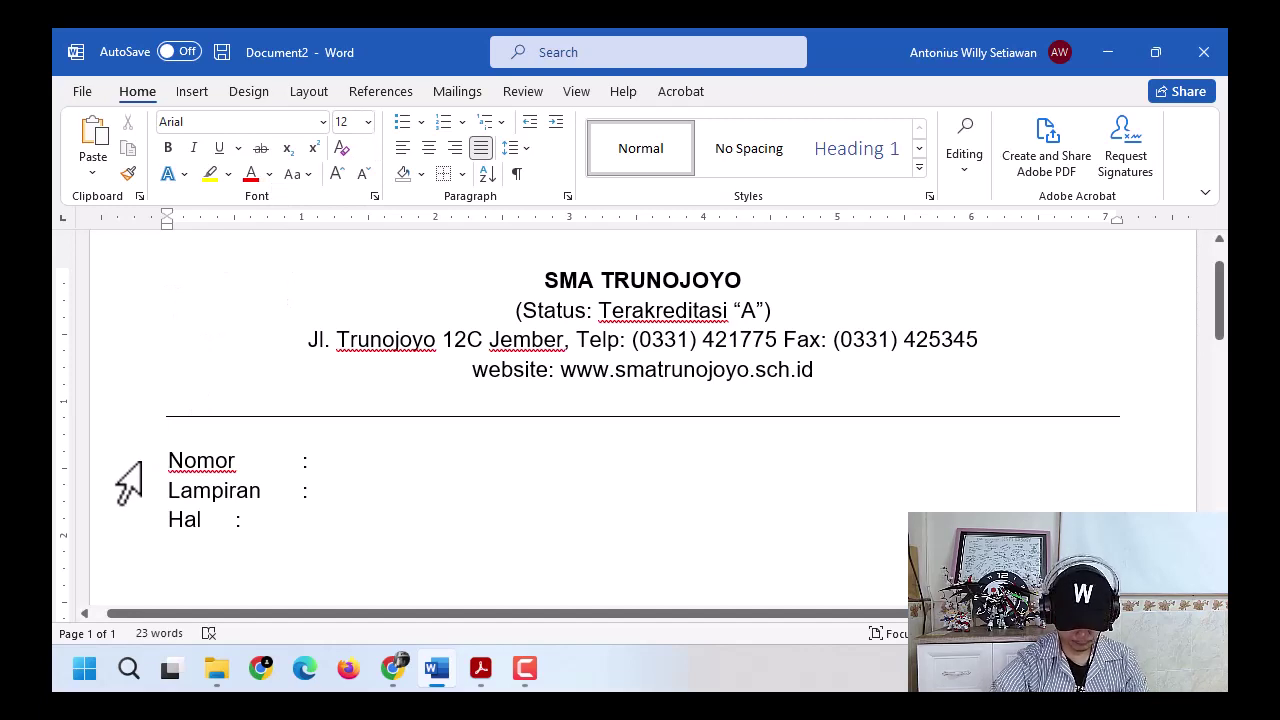
# - Align the Nomor, Lampiran and Hal colons by moving their shared ruler tab stop
pyautogui.press('Return')
pyautogui.moveTo(126, 462); pyautogui.dragTo(126, 534)
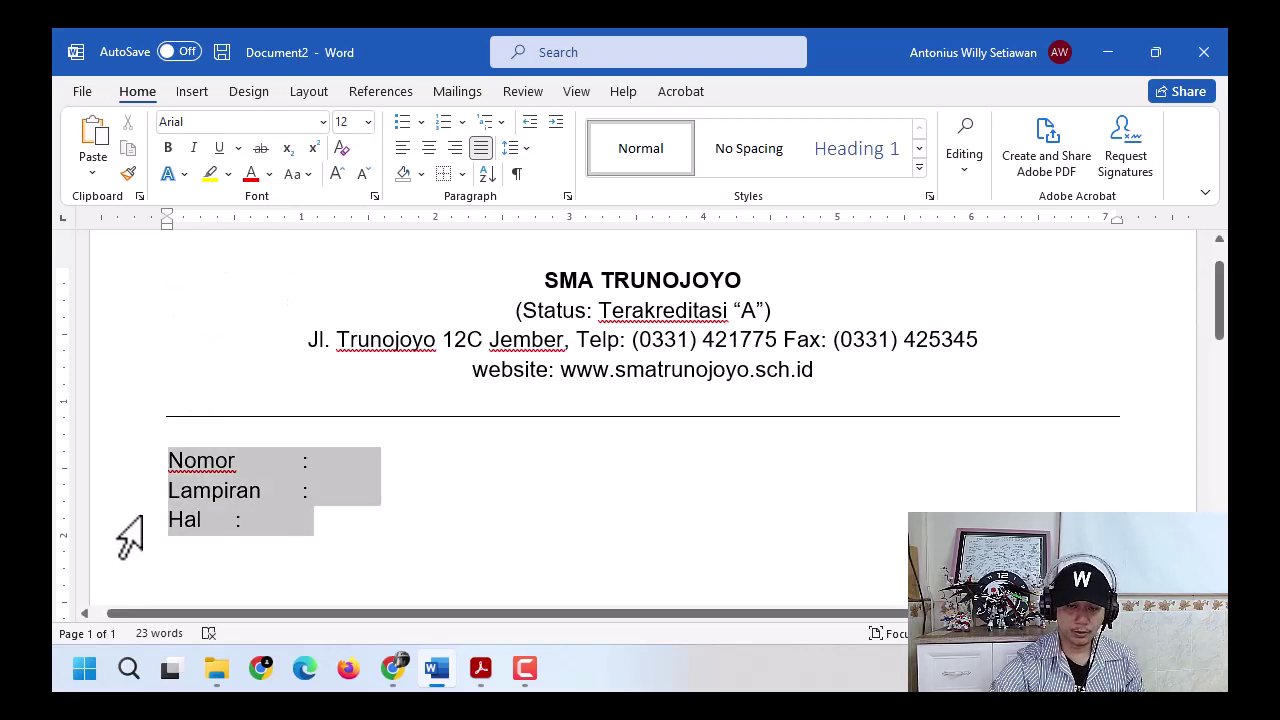
pyautogui.click(248, 224)
pyautogui.moveTo(248, 224); pyautogui.dragTo(298, 220)
pyautogui.click(356, 452)
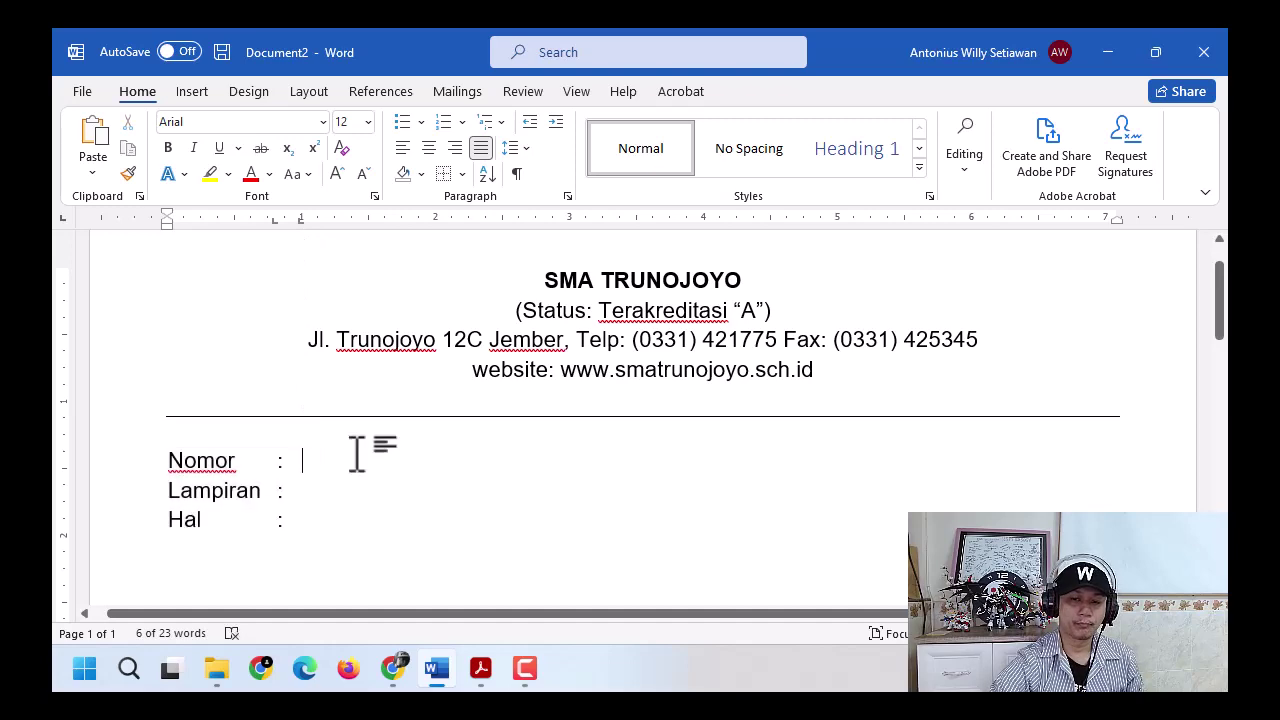
pyautogui.hotkey('alt', 'Tab')
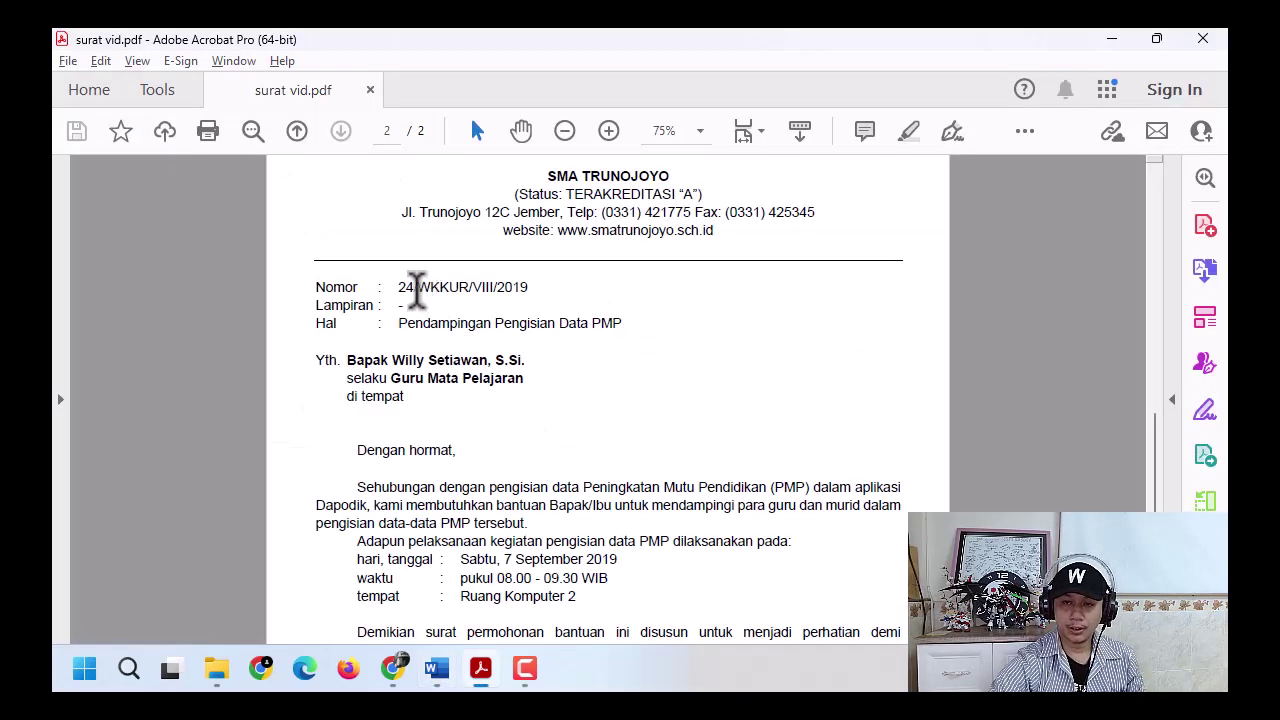
# - Paste 24/WKKUR/VIII/2019 from the PDF after Nomor as plain text and enter - for Lampiran
pyautogui.moveTo(399, 285); pyautogui.dragTo(528, 287)
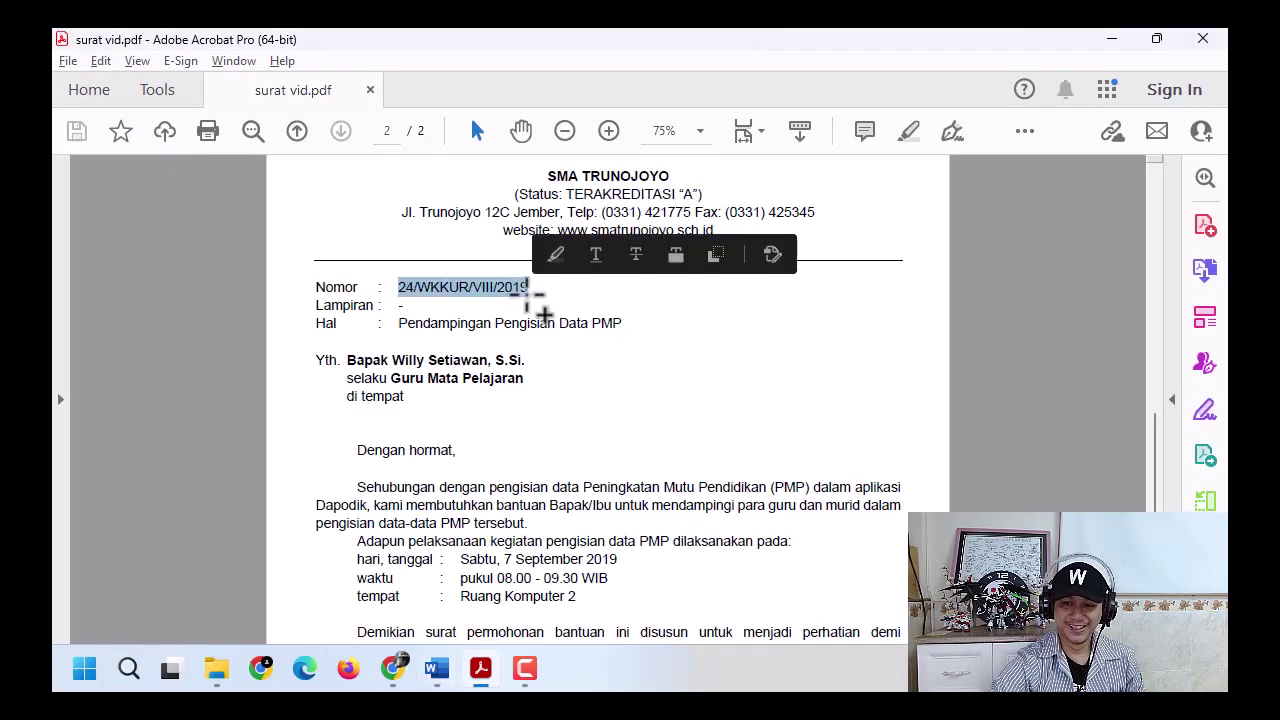
pyautogui.rightClick(535, 286)
pyautogui.click(545, 304)
pyautogui.click(531, 290)
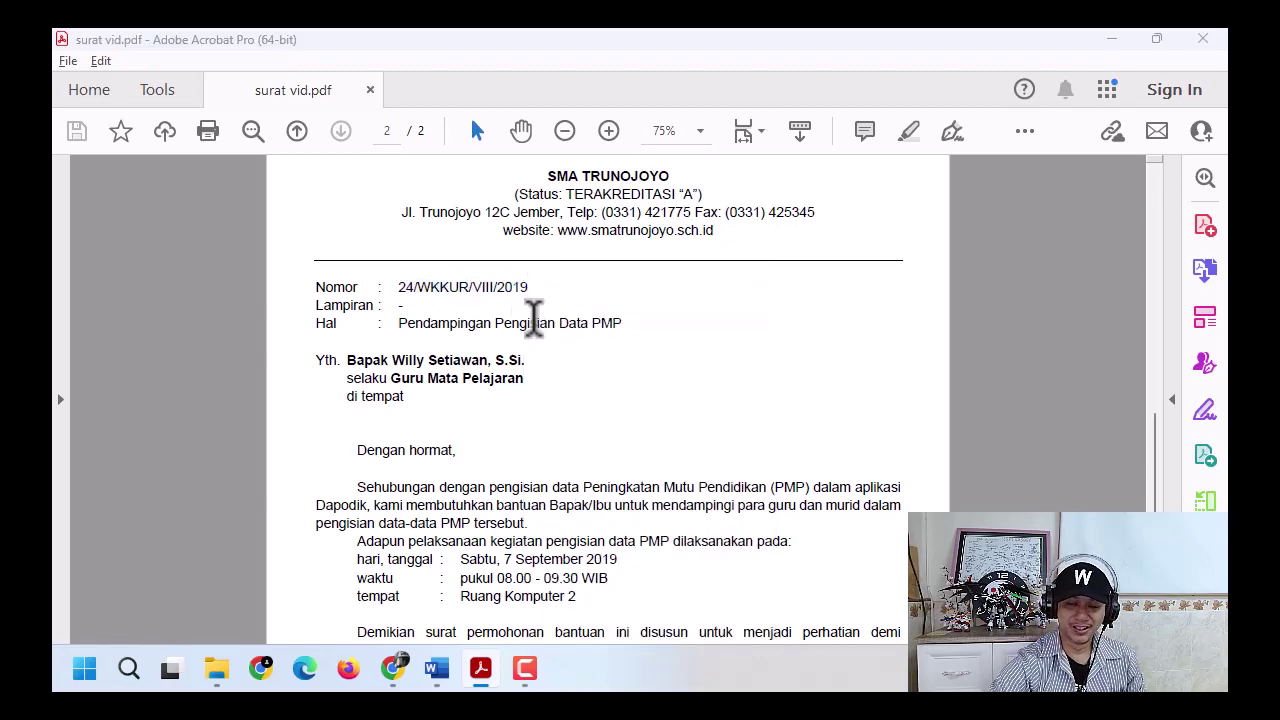
pyautogui.hotkey('alt', 'Tab')
pyautogui.click(93, 172)
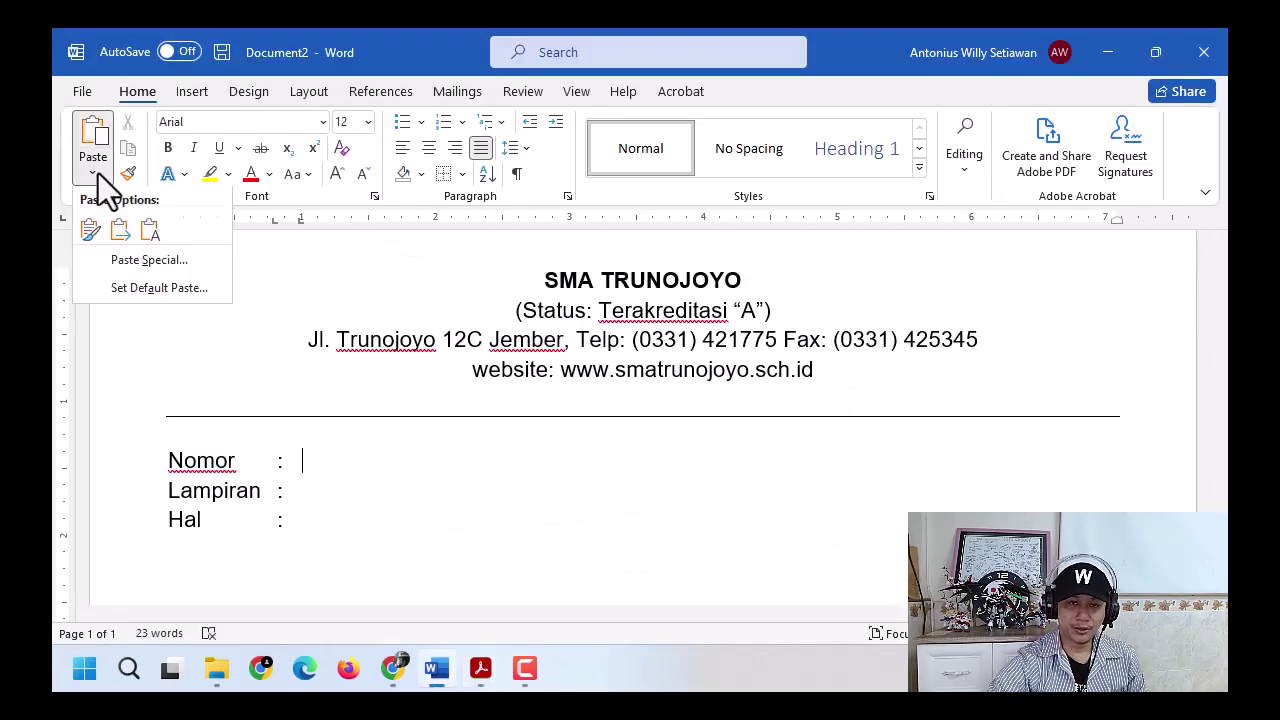
pyautogui.click(146, 232)
pyautogui.click(343, 490)
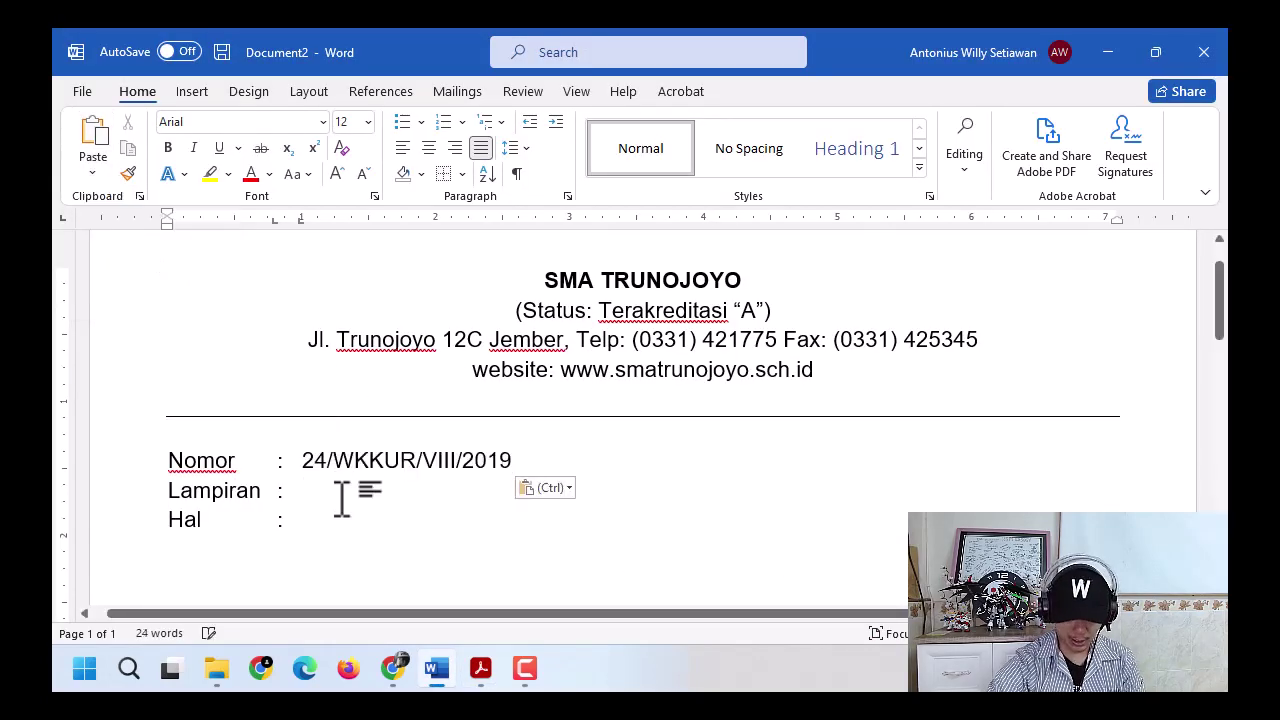
pyautogui.write('-')
# - Copy Pendampingan Pengisian Data PMP from the PDF and paste it after Hal
pyautogui.hotkey('alt', 'Tab')
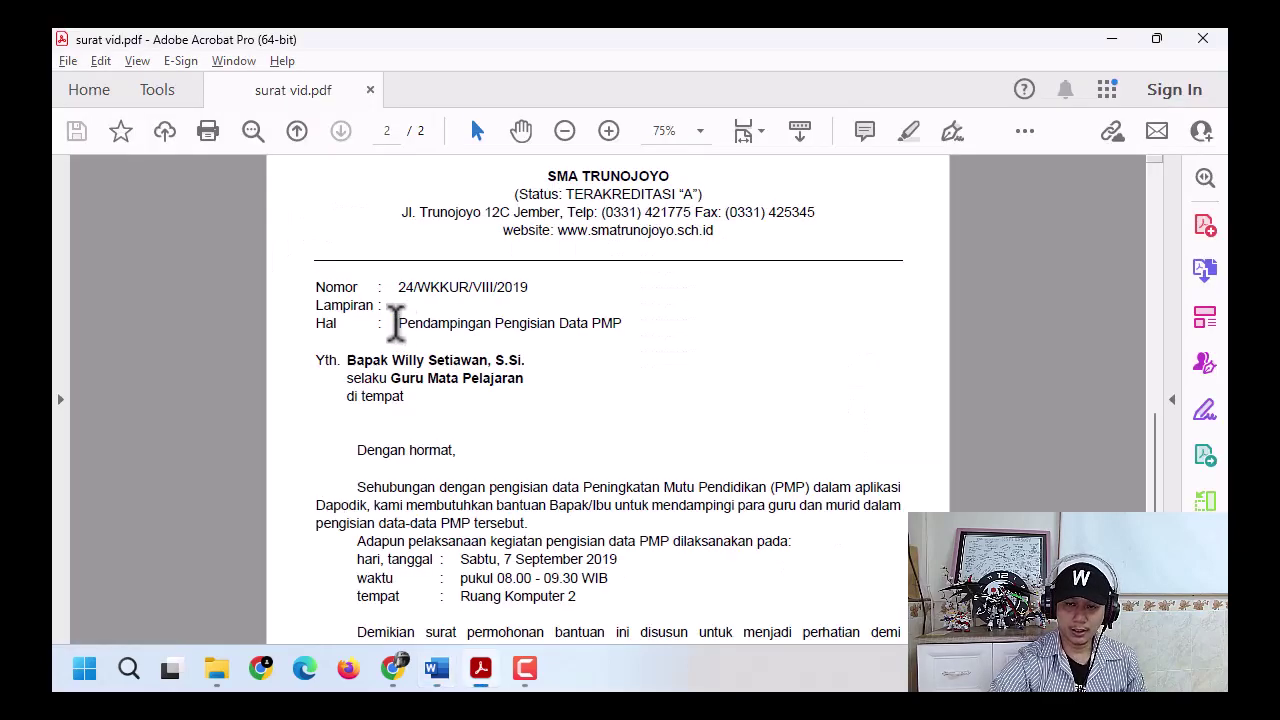
pyautogui.moveTo(398, 323); pyautogui.dragTo(601, 321)
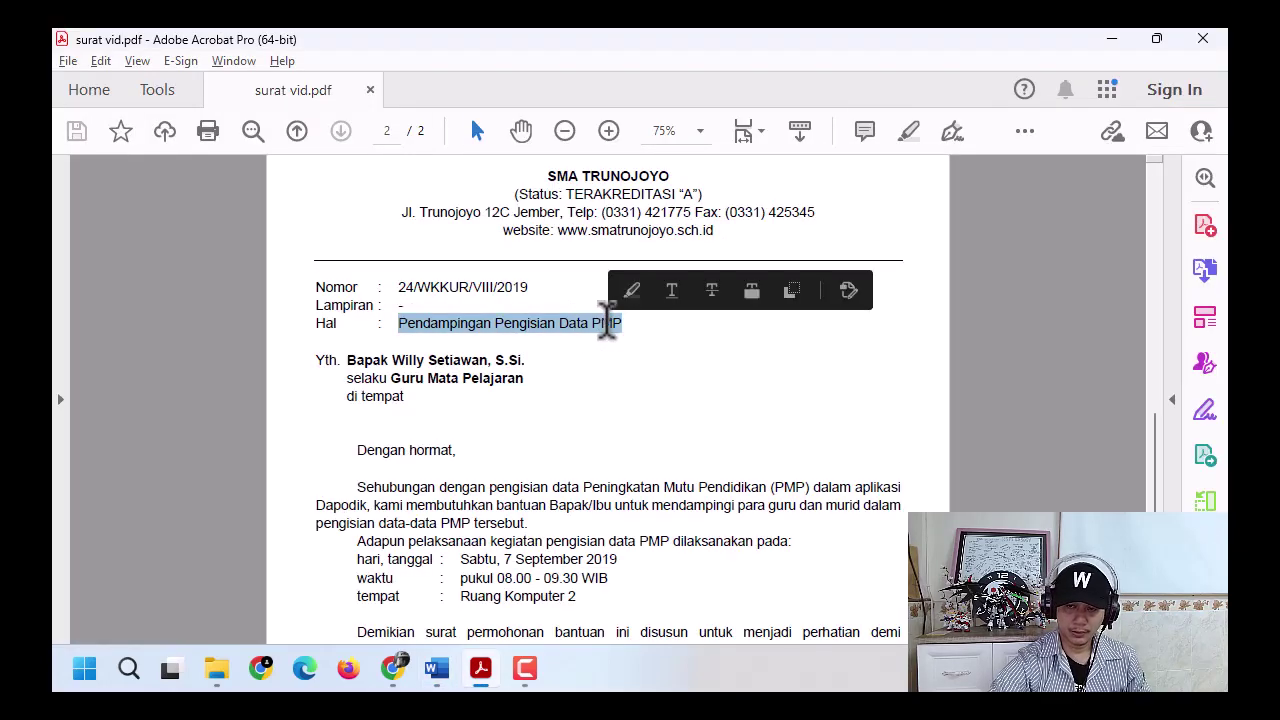
pyautogui.hotkey('ctrl', 'c')
pyautogui.hotkey('alt', 'Tab')
pyautogui.click(92, 172)
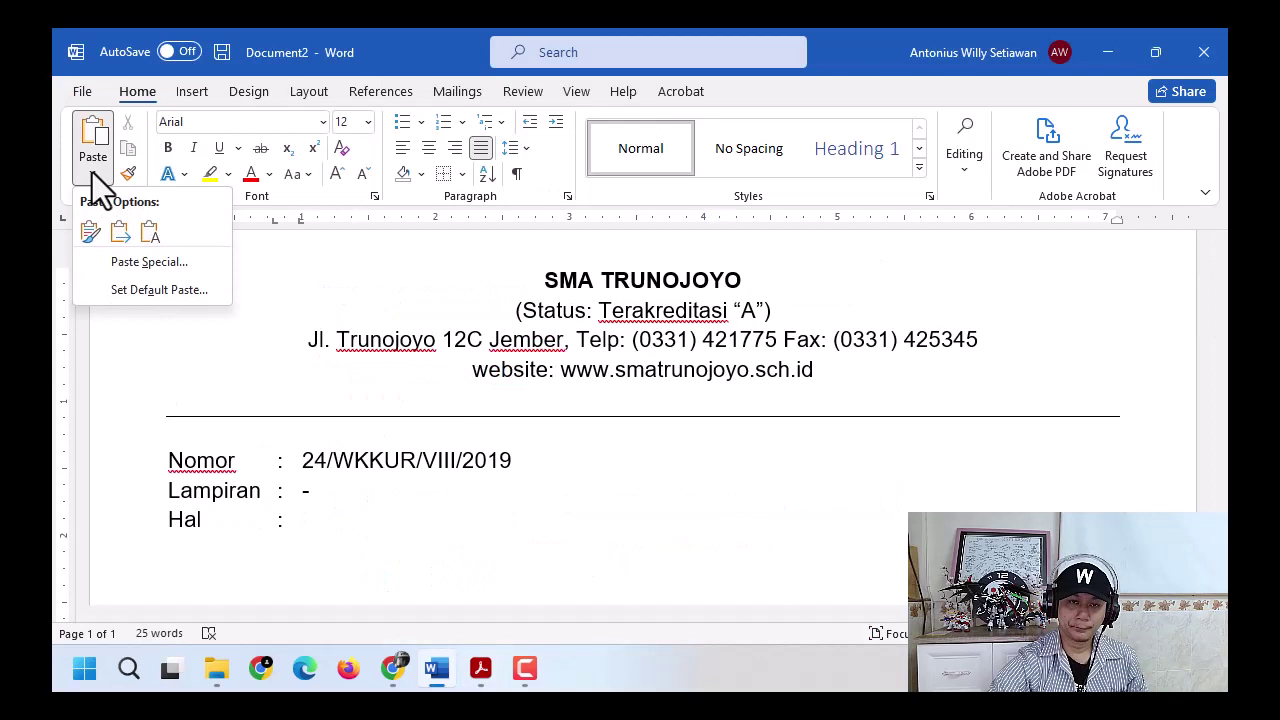
pyautogui.click(148, 235)
pyautogui.scroll(-3, 490, 470)
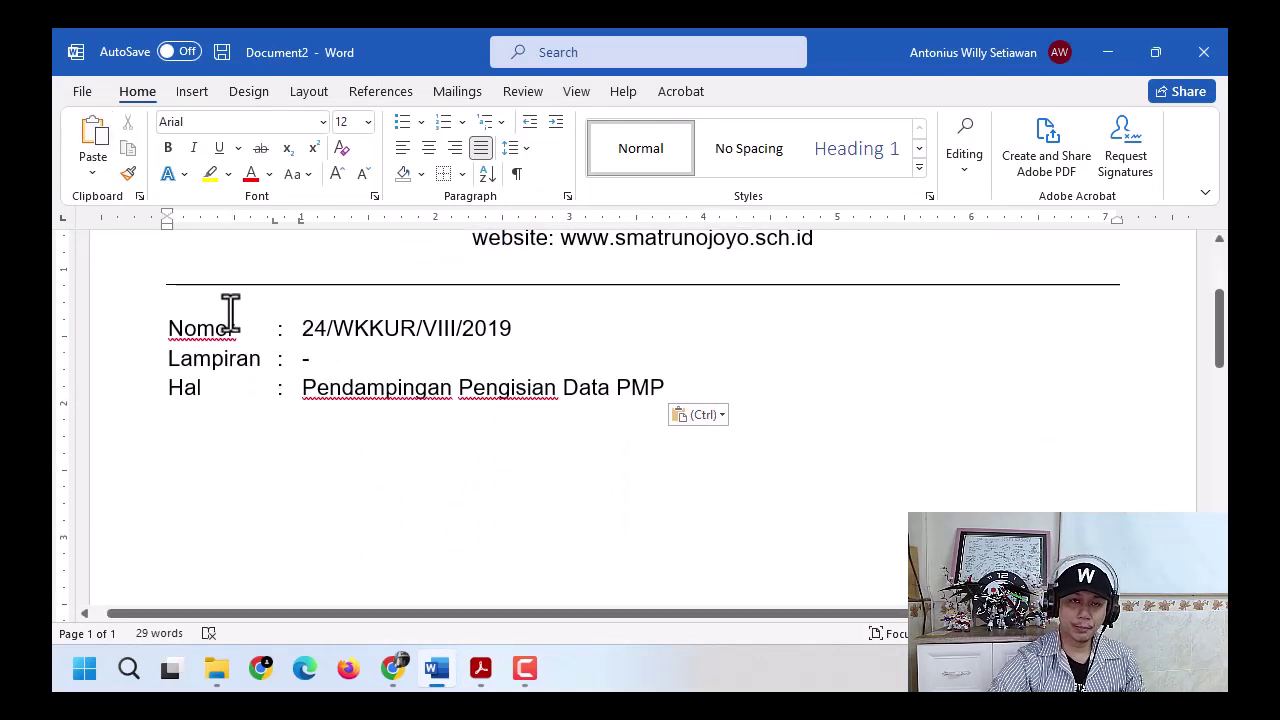
pyautogui.click(302, 328)
pyautogui.click(91, 172)
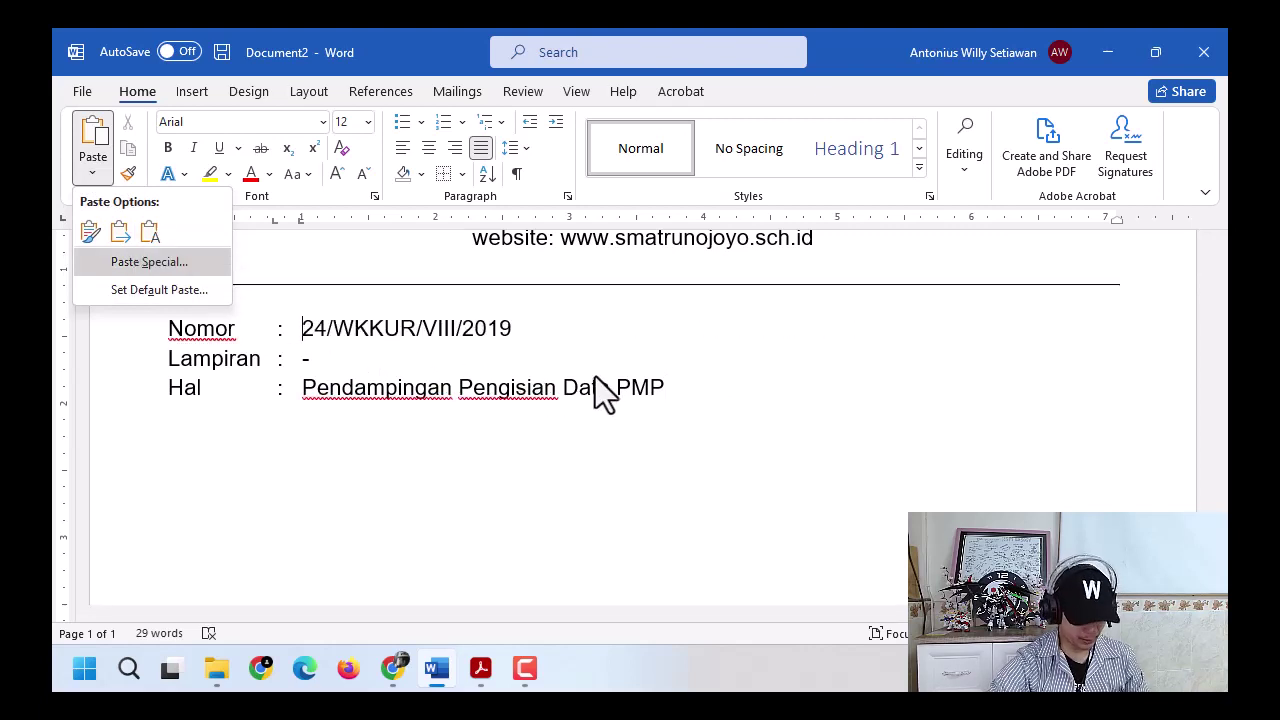
pyautogui.press('Escape')
pyautogui.hotkey('ctrl', 'z')
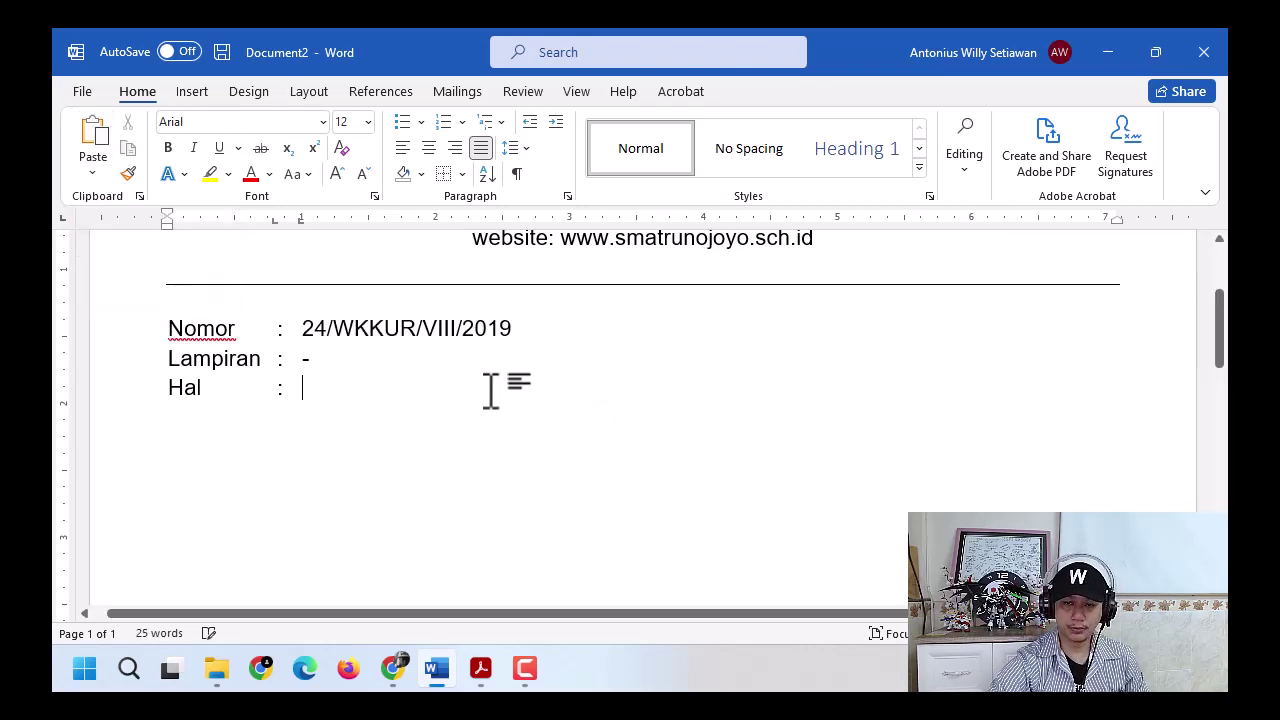
pyautogui.hotkey('ctrl', 'v')
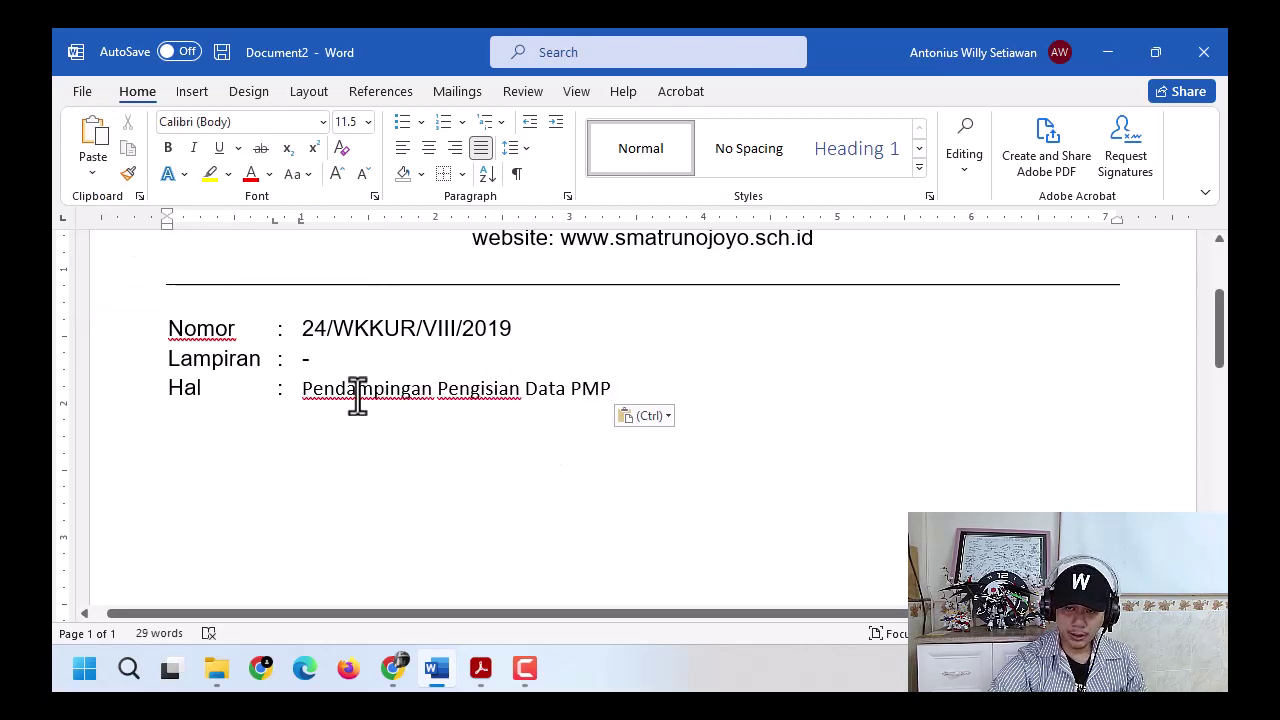
# - Inspect the paste options for the pasted Hal subject text
pyautogui.press('ctrl')
pyautogui.press('Escape')
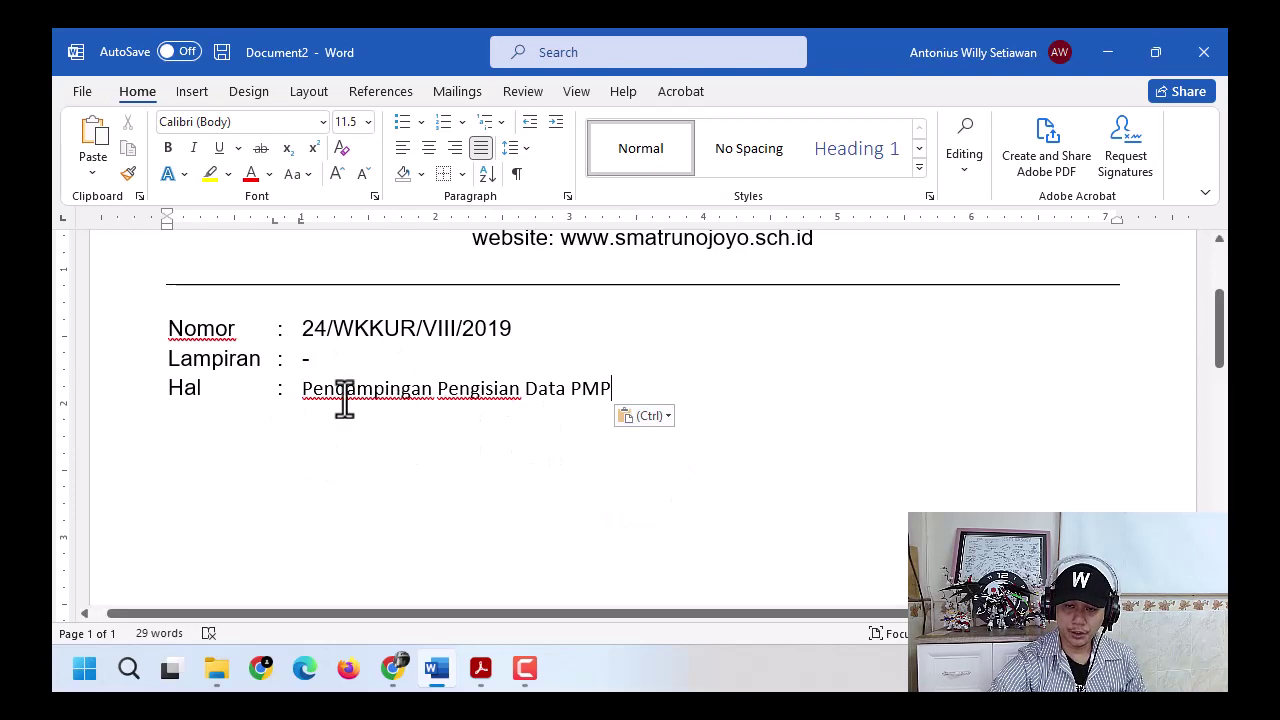
pyautogui.click(308, 392)
pyautogui.keyDown('shift'); pyautogui.click(605, 392); pyautogui.keyUp('shift')
pyautogui.press('ctrl')
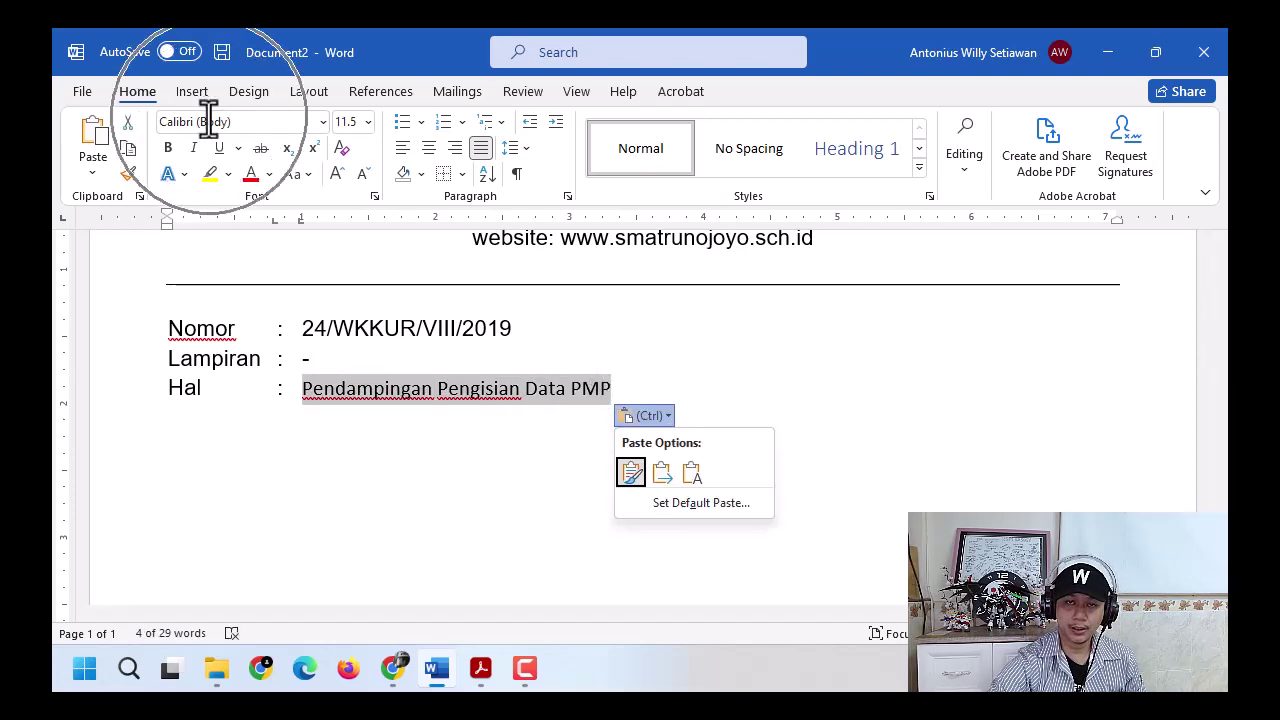
pyautogui.press('Escape')
pyautogui.click(411, 401)
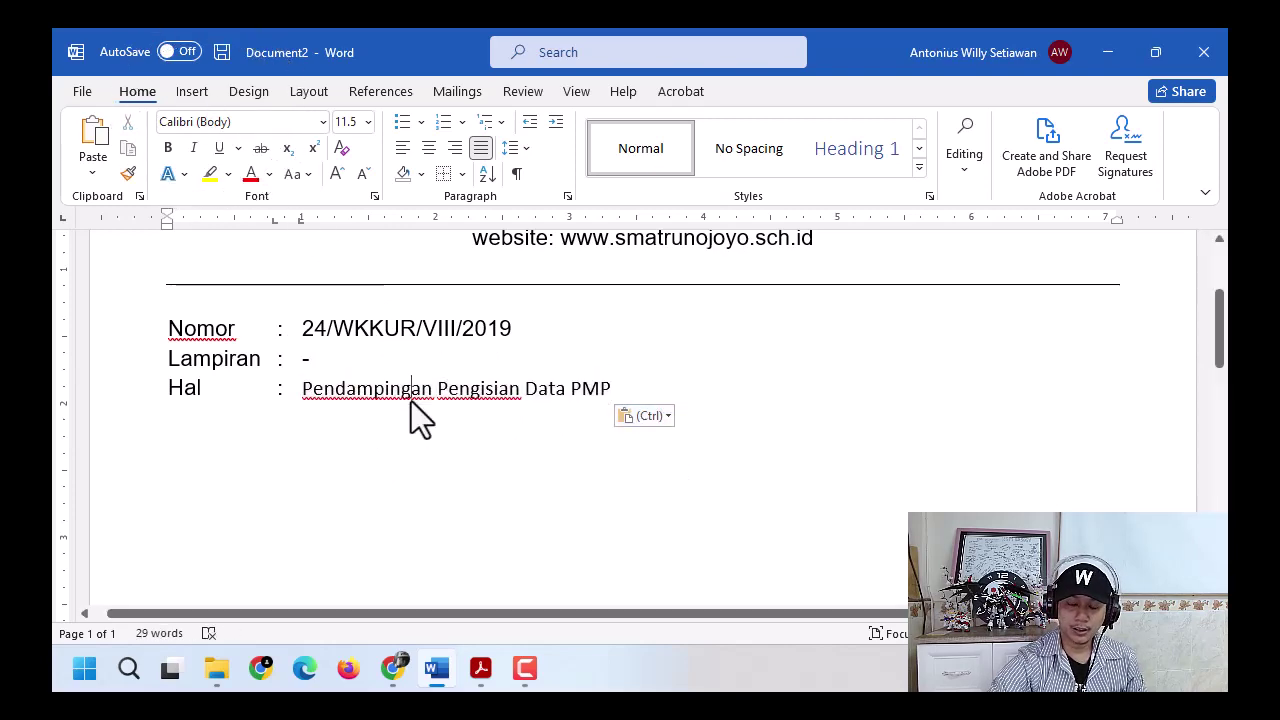
pyautogui.hotkey('alt', 'Tab')
# - Re-paste Pendampingan Pengisian Data PMP after Hal as Keep Text Only and start a new line
pyautogui.click(489, 328)
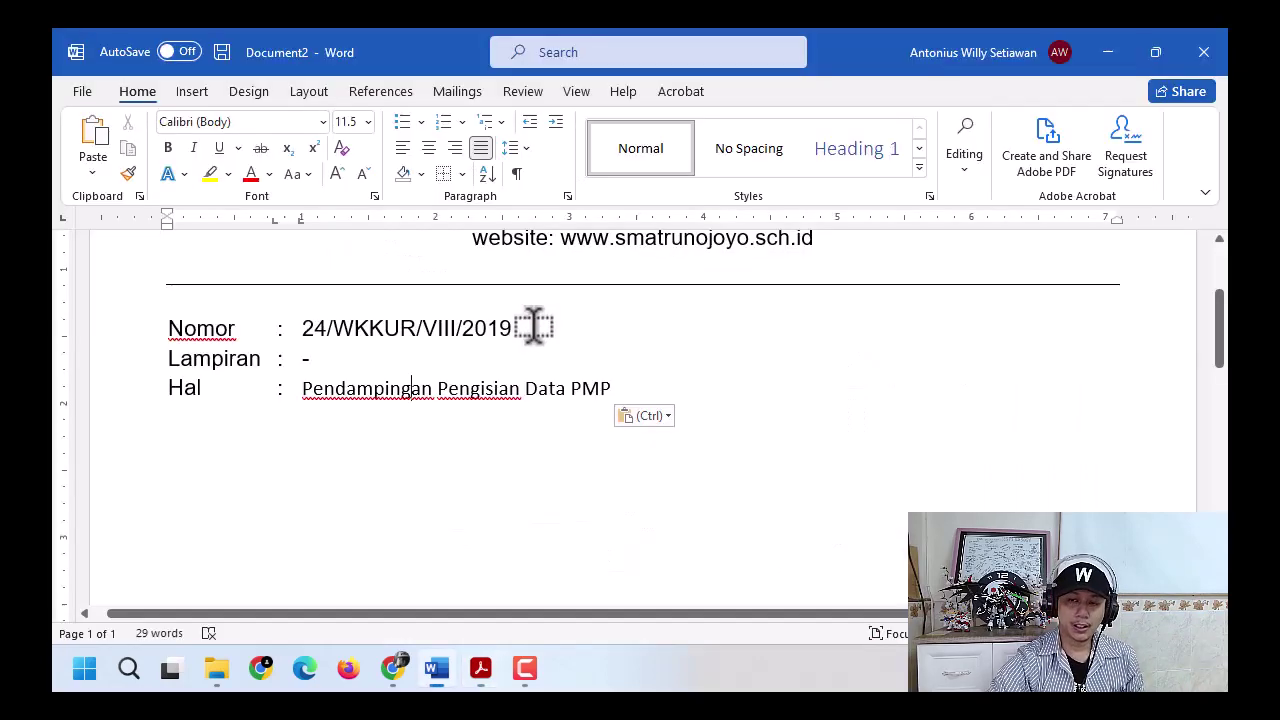
pyautogui.click(446, 368)
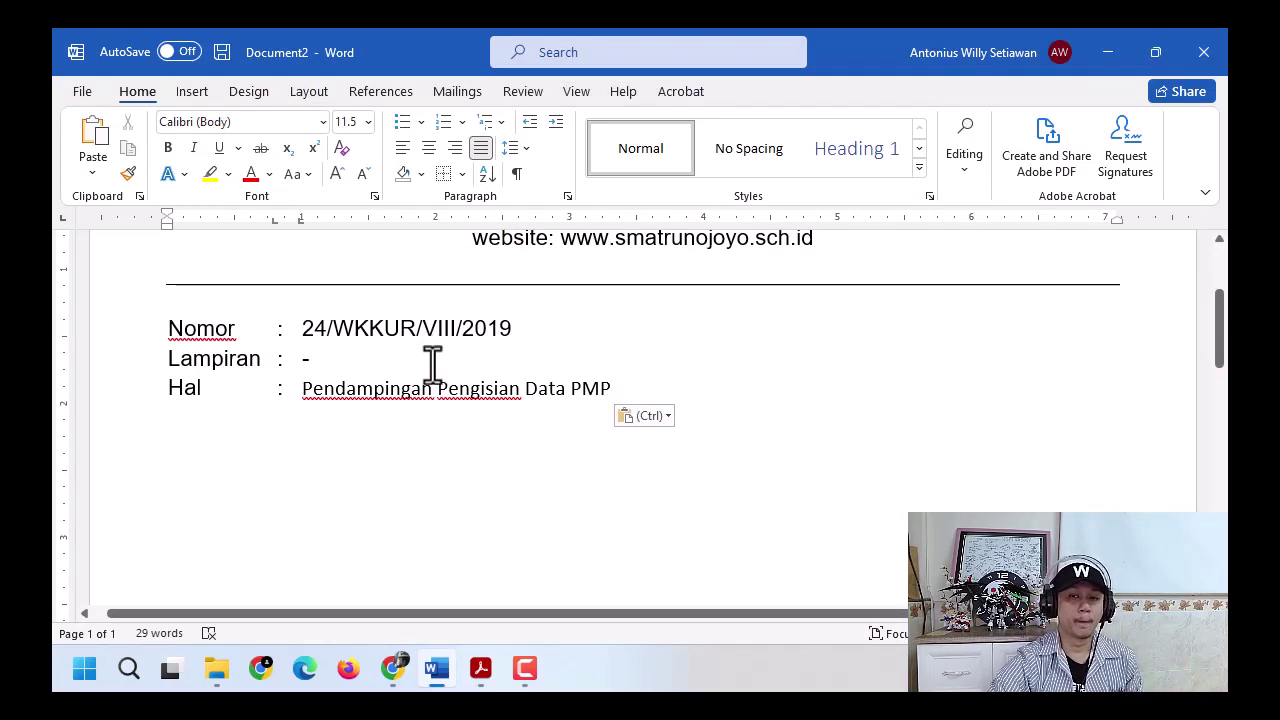
pyautogui.hotkey('ctrl', 'z')
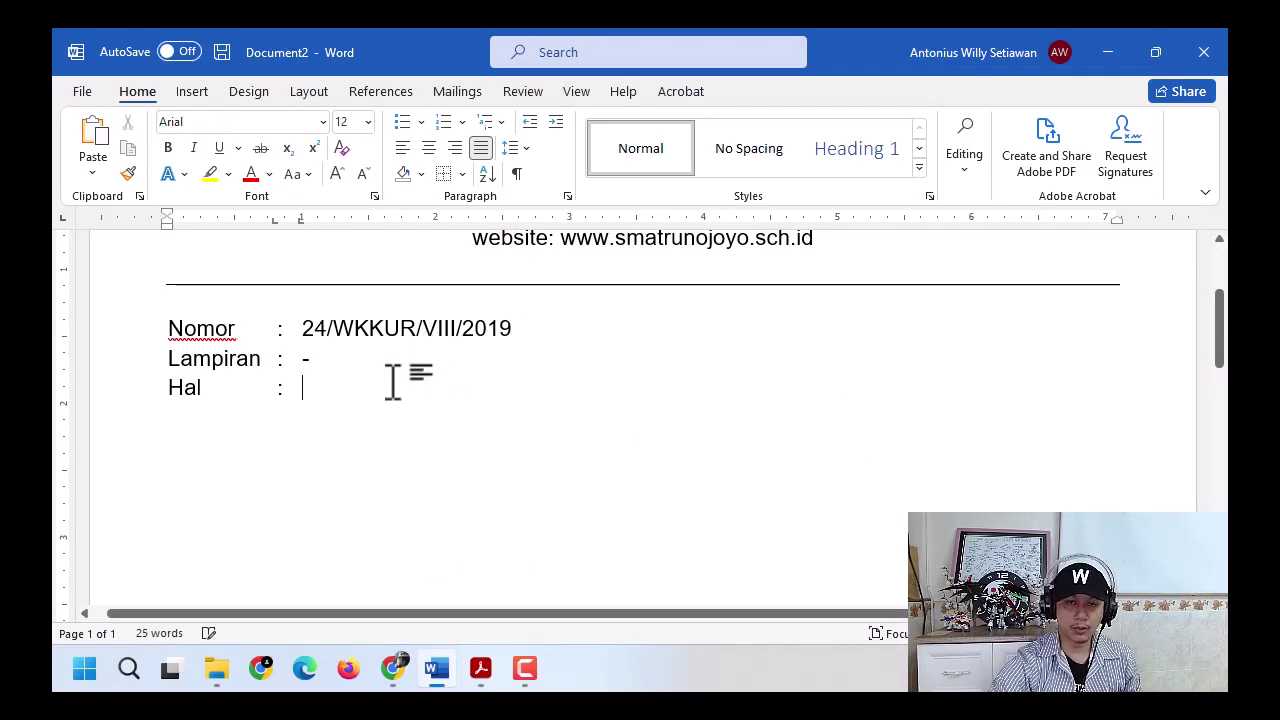
pyautogui.click(94, 170)
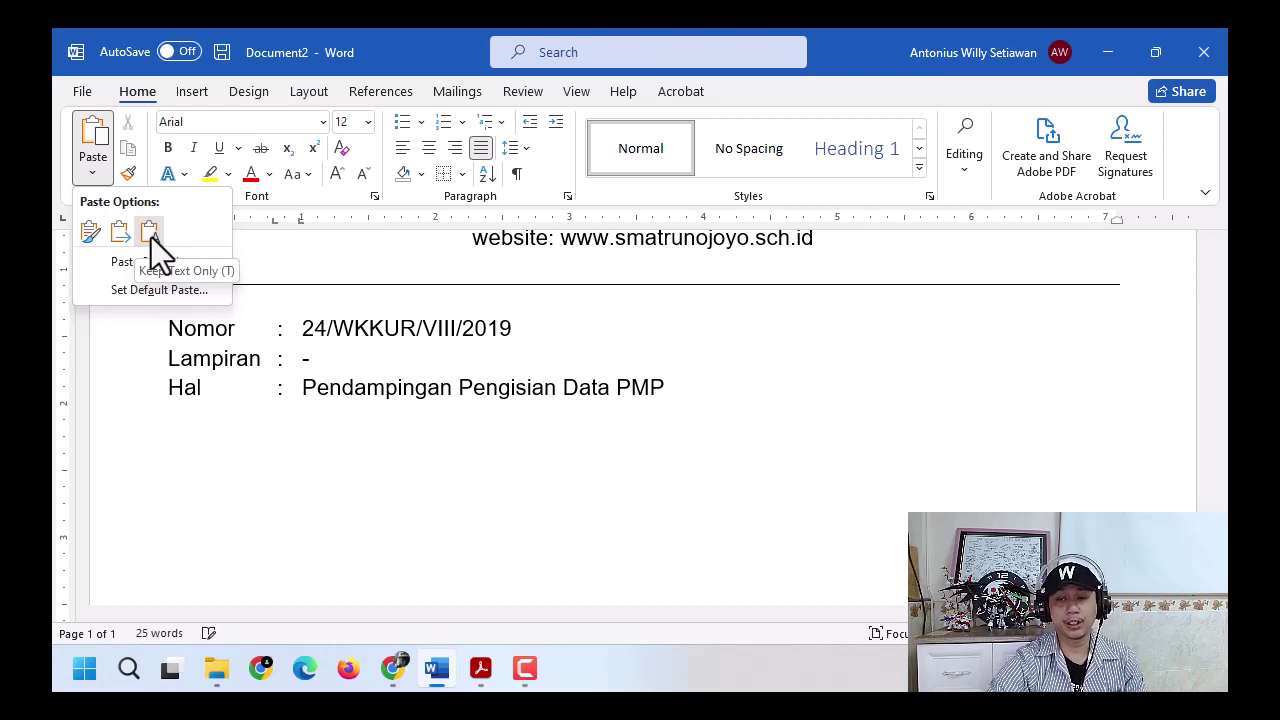
pyautogui.click(343, 373)
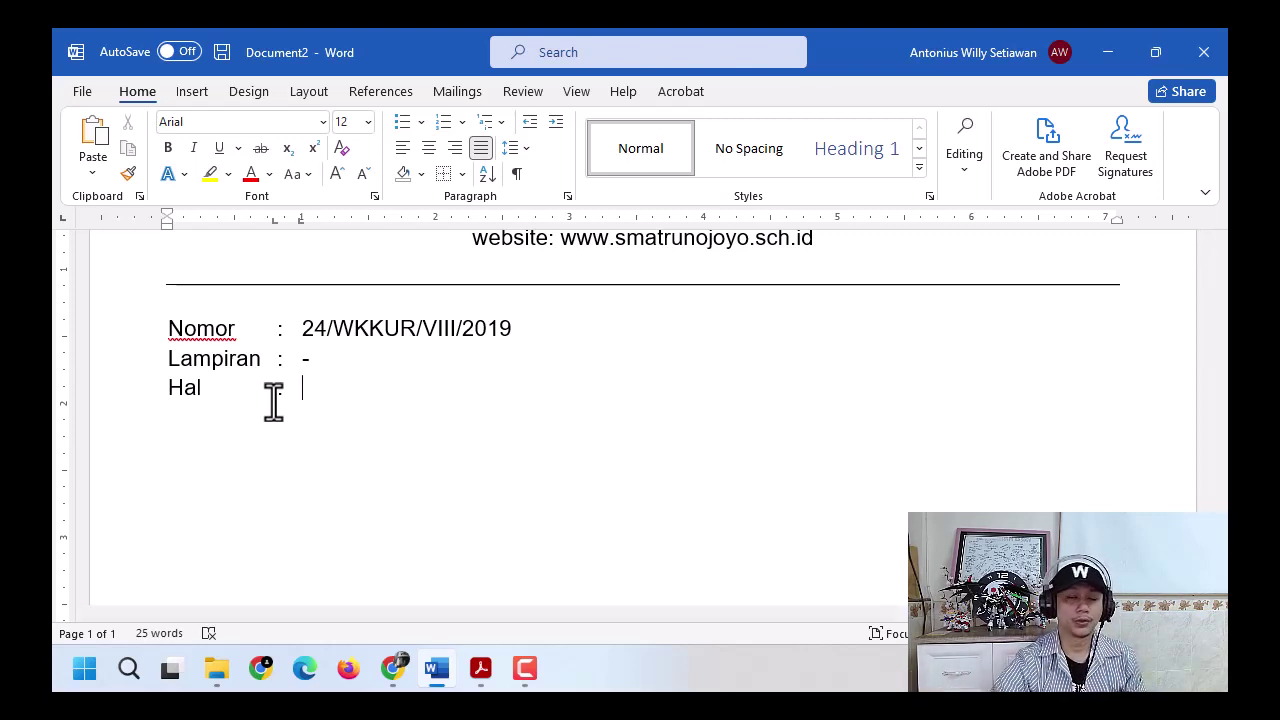
pyautogui.click(100, 172)
pyautogui.click(148, 230)
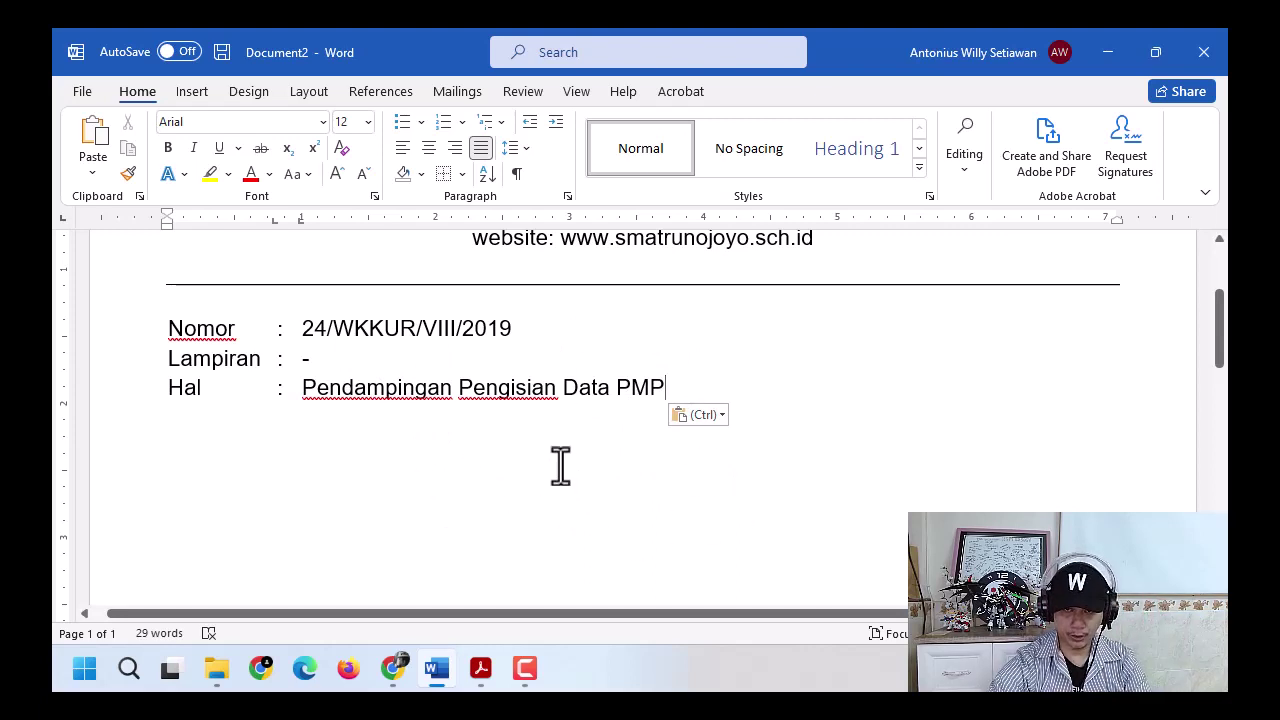
pyautogui.press('Return')
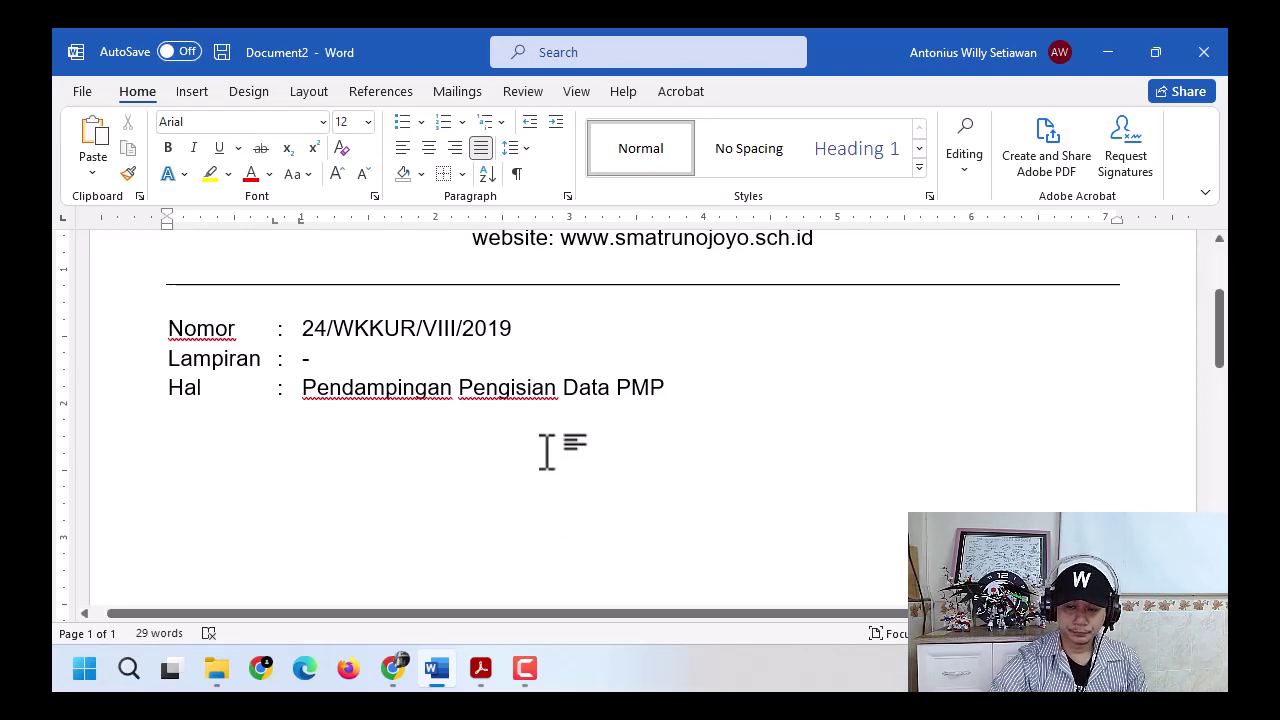
pyautogui.click(480, 668)
pyautogui.scroll(-2, 535, 457)
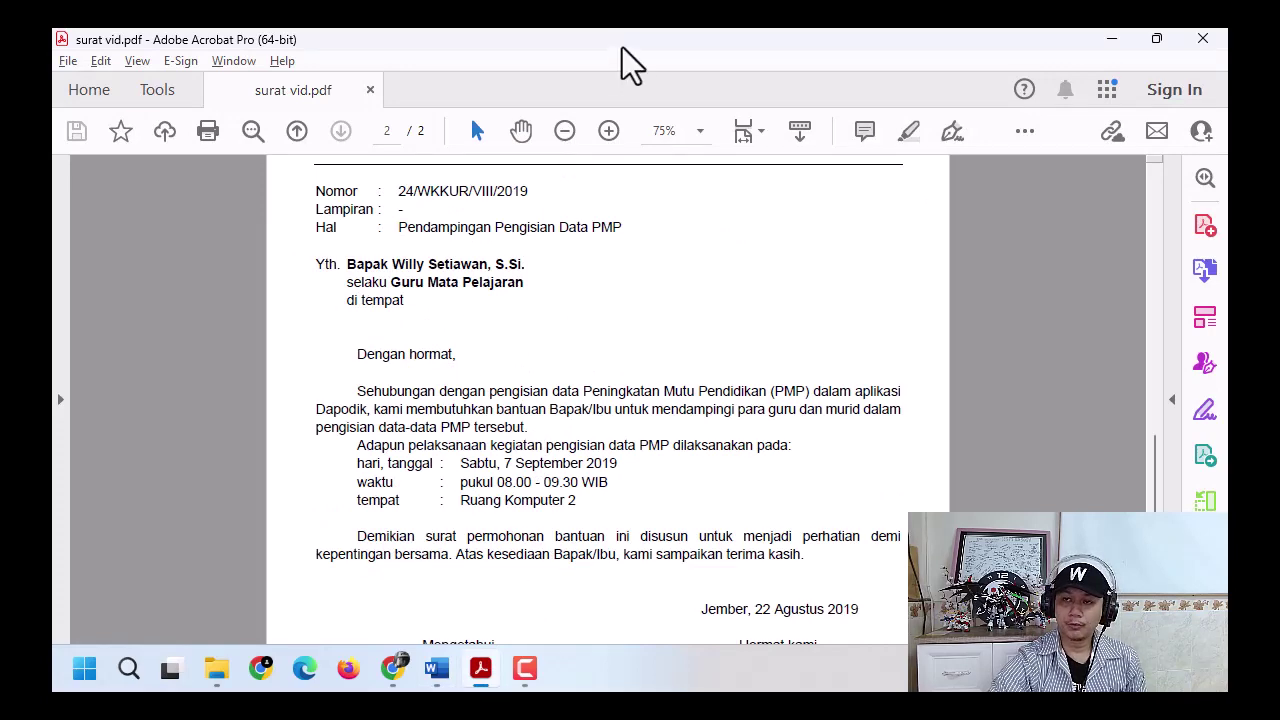
# - Snap the PDF right and Word left, then begin the addressee line with Yth
pyautogui.moveTo(623, 57); pyautogui.dragTo(1224, 256)
pyautogui.click(229, 211)
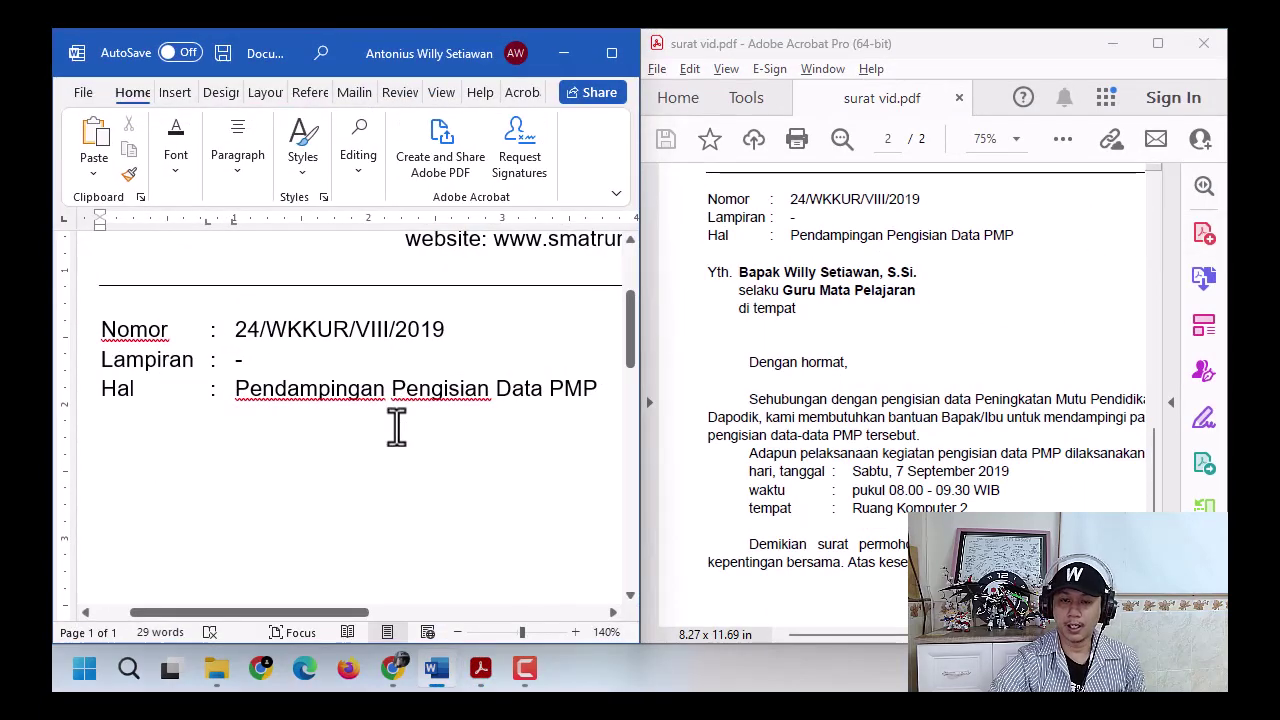
pyautogui.click(398, 437)
pyautogui.click(94, 468)
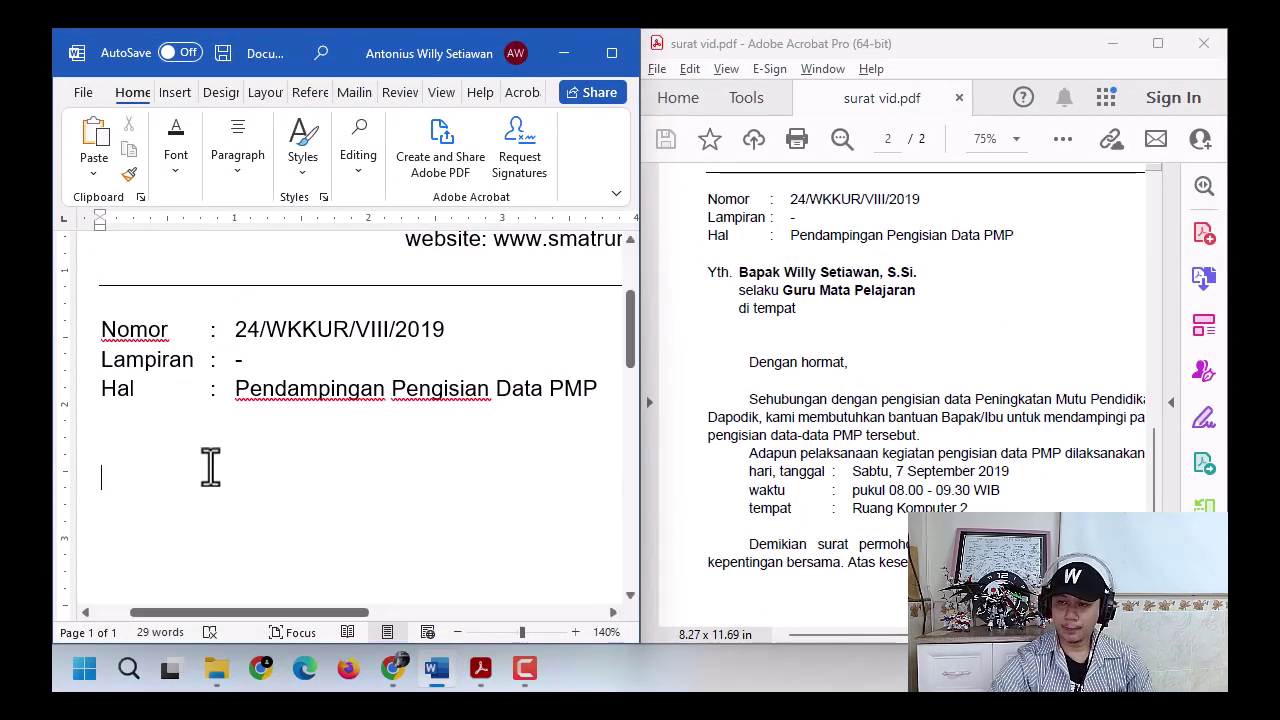
pyautogui.write('Yth.')
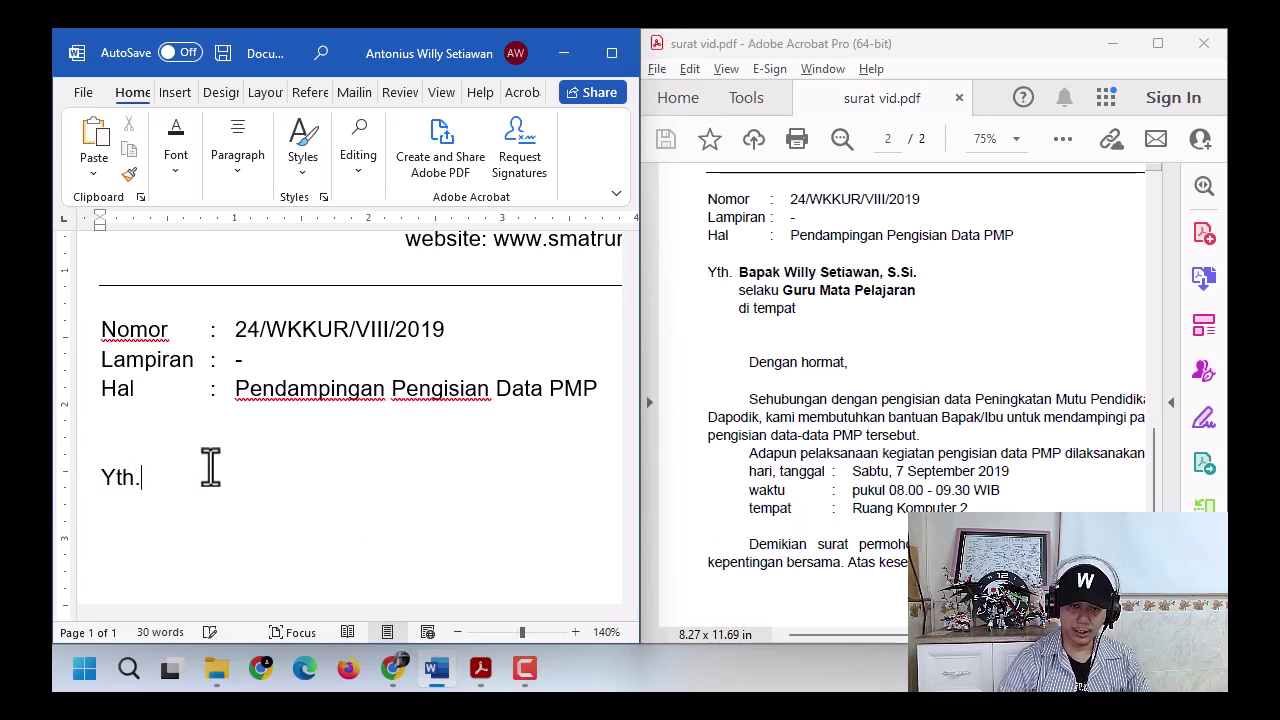
pyautogui.click(1014, 40)
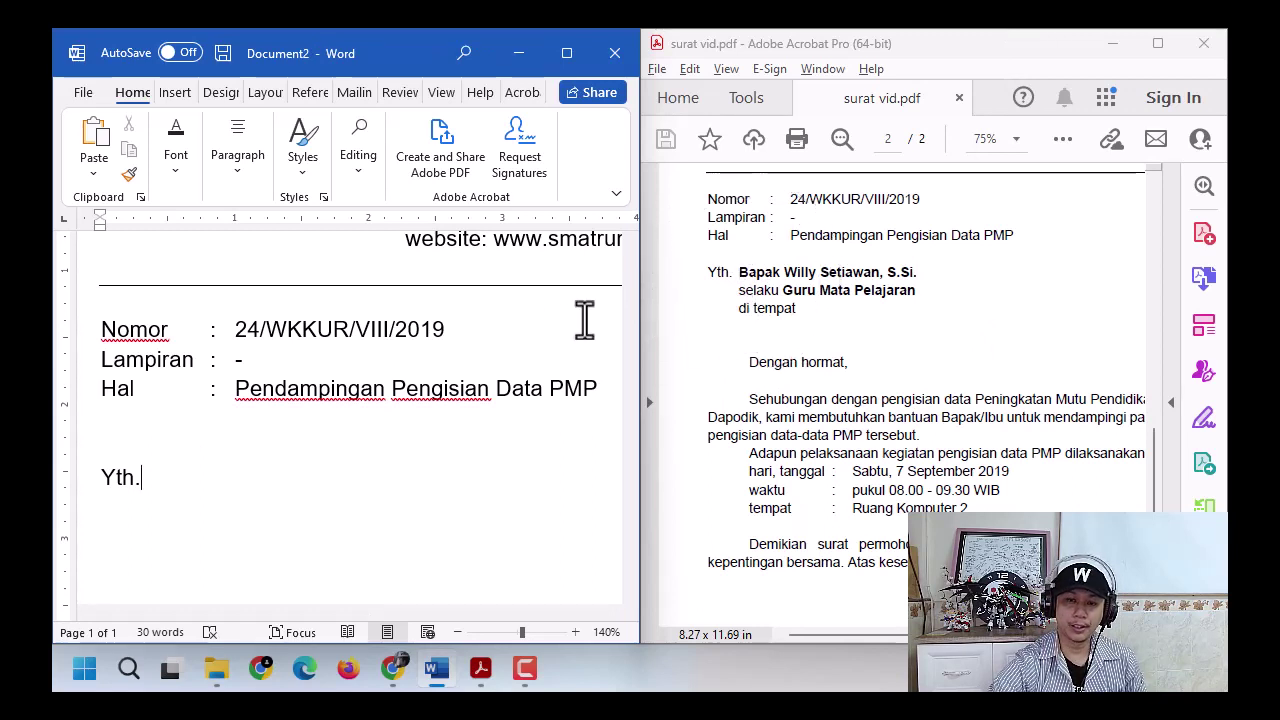
pyautogui.click(186, 490)
# - Type the recipient's name and the selaku line, reverting AutoCorrect's capital on selaku
pyautogui.press('Tab')
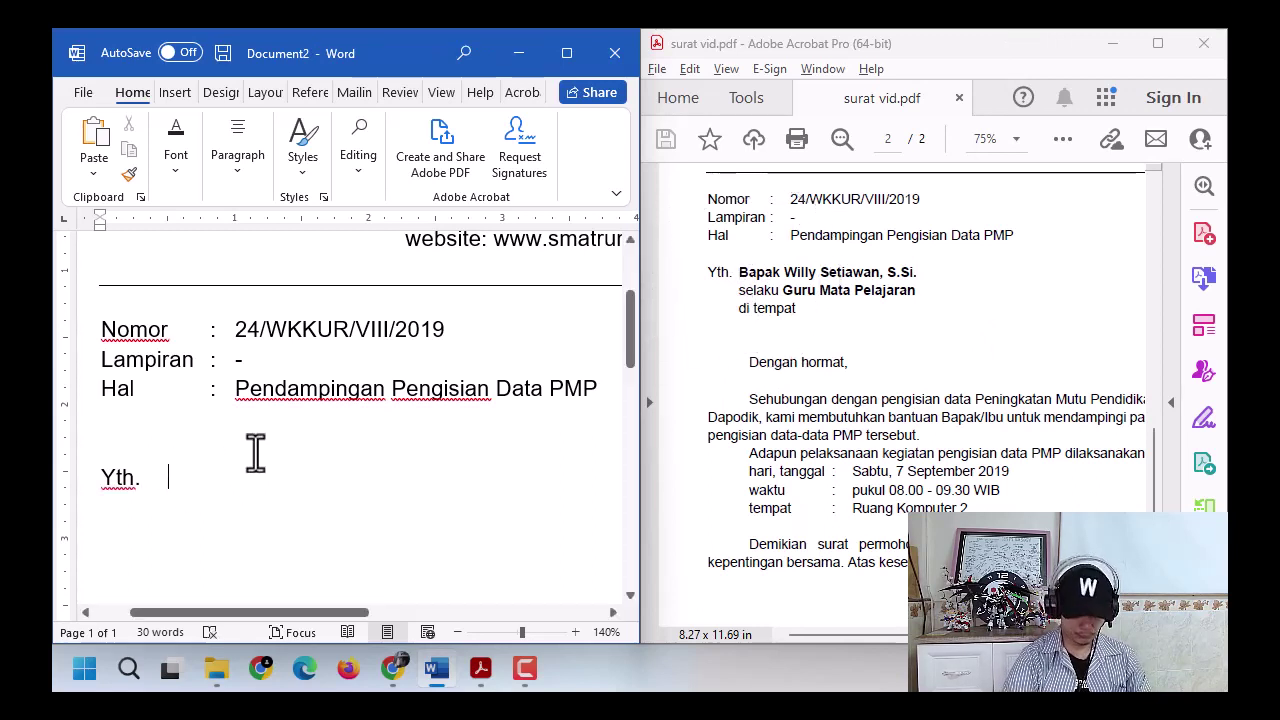
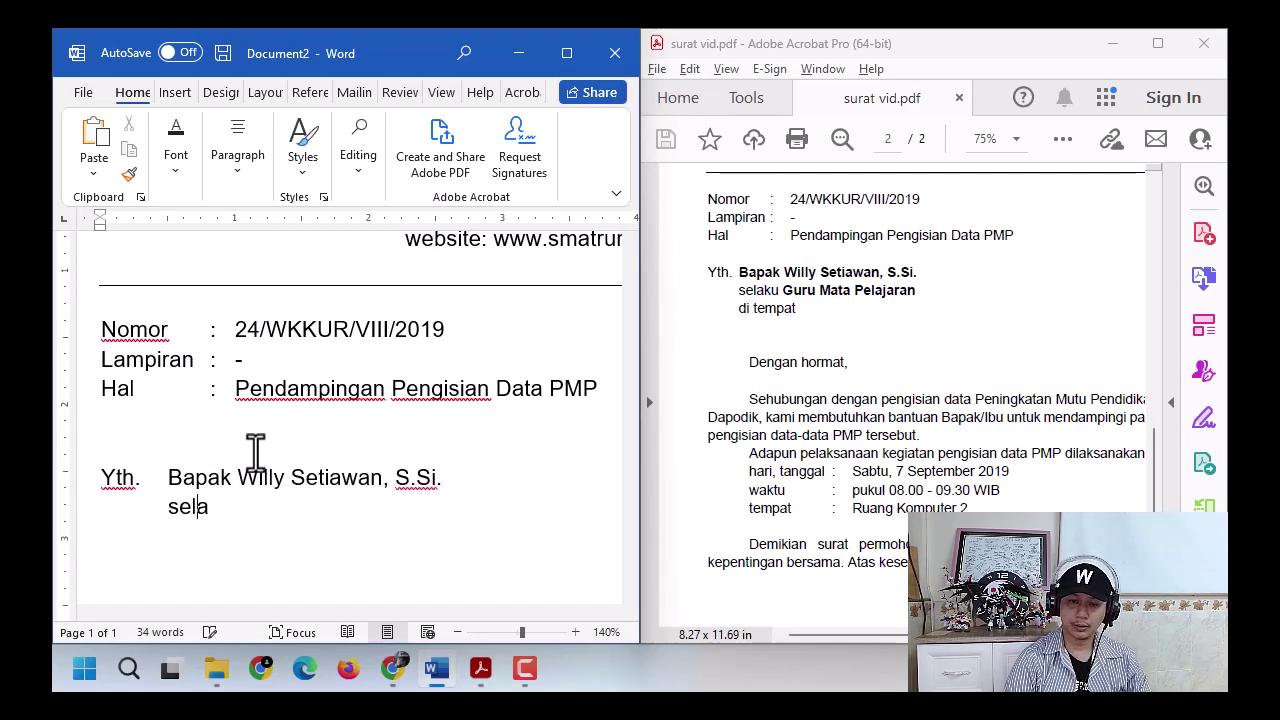
pyautogui.write('ku')
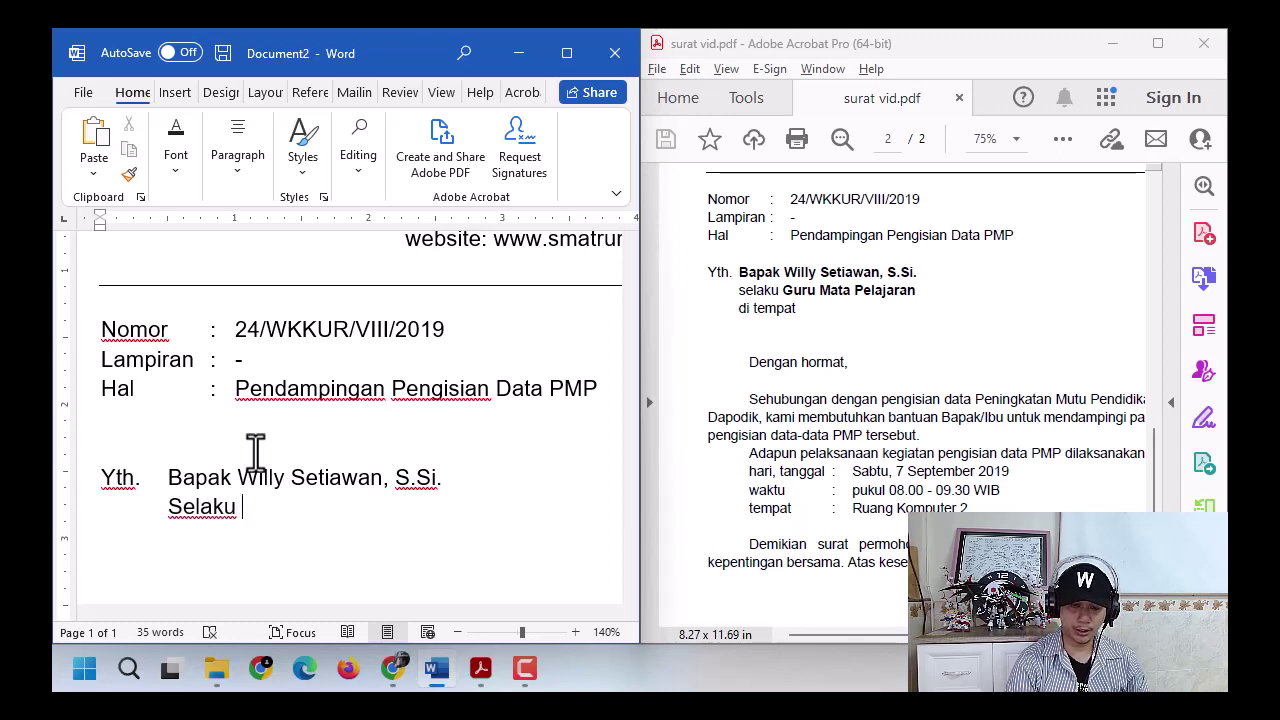
pyautogui.hotkey('ctrl', 'z')
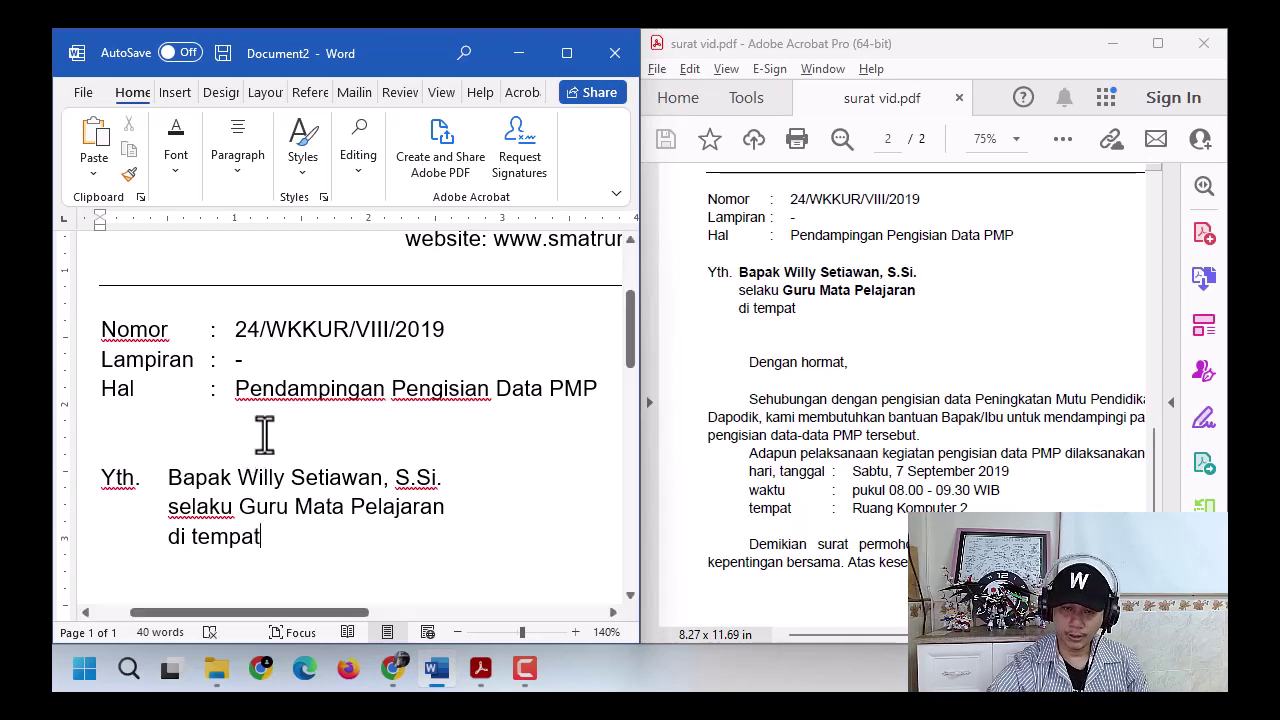
pyautogui.moveTo(300, 543); pyautogui.dragTo(103, 491)
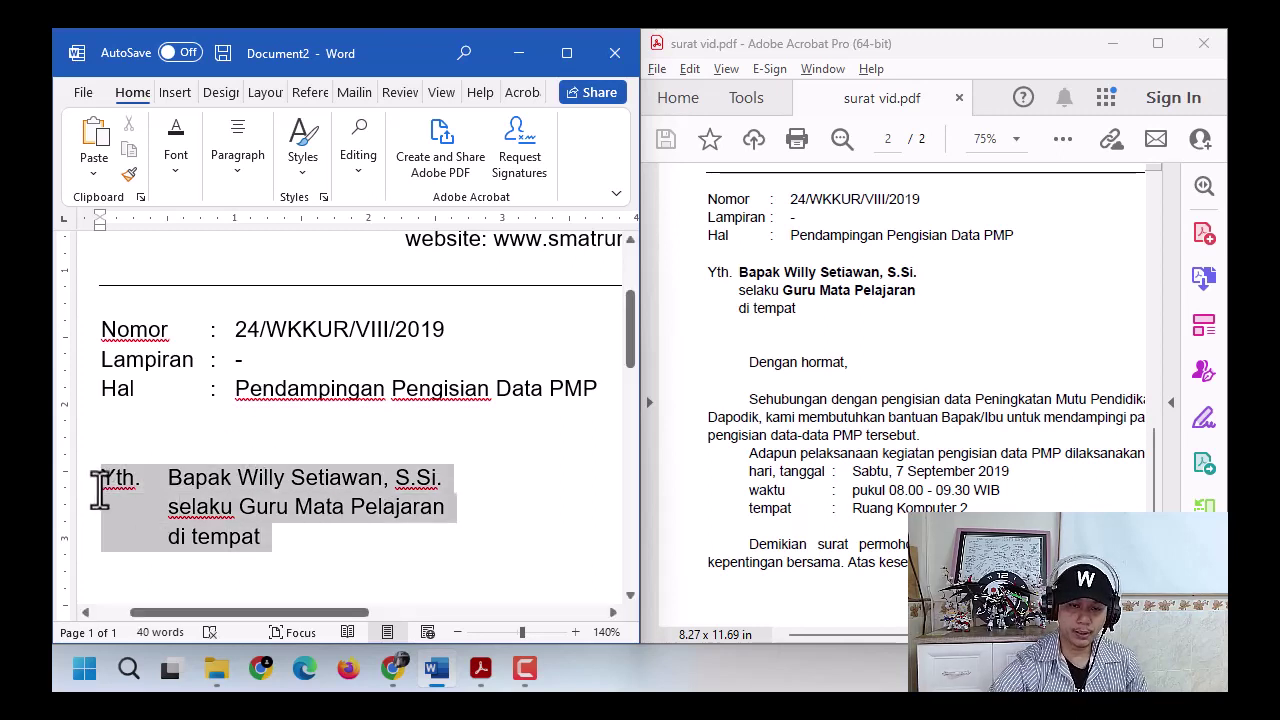
# - Shift the addressee block's tab stop left so its lines sit closer to Yth
pyautogui.click(312, 543)
pyautogui.press('Return')
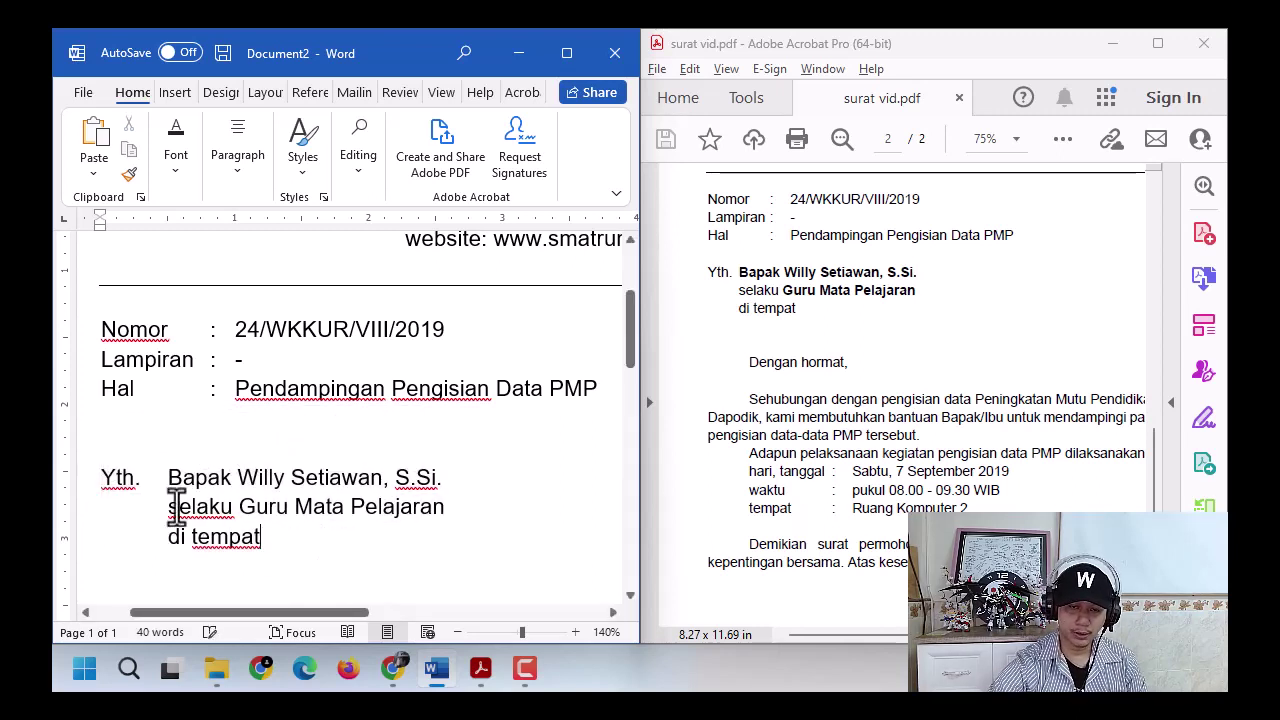
pyautogui.keyDown('shift'); pyautogui.click(106, 482); pyautogui.keyUp('shift')
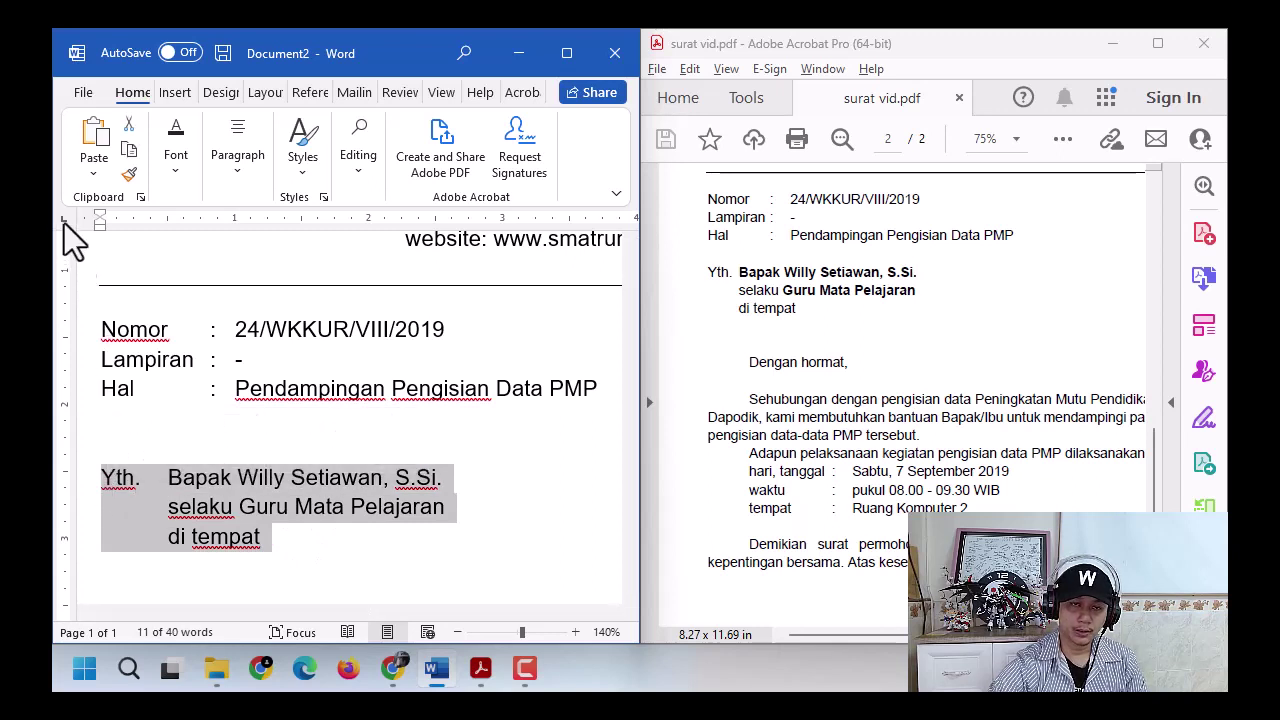
pyautogui.moveTo(165, 224); pyautogui.dragTo(150, 230)
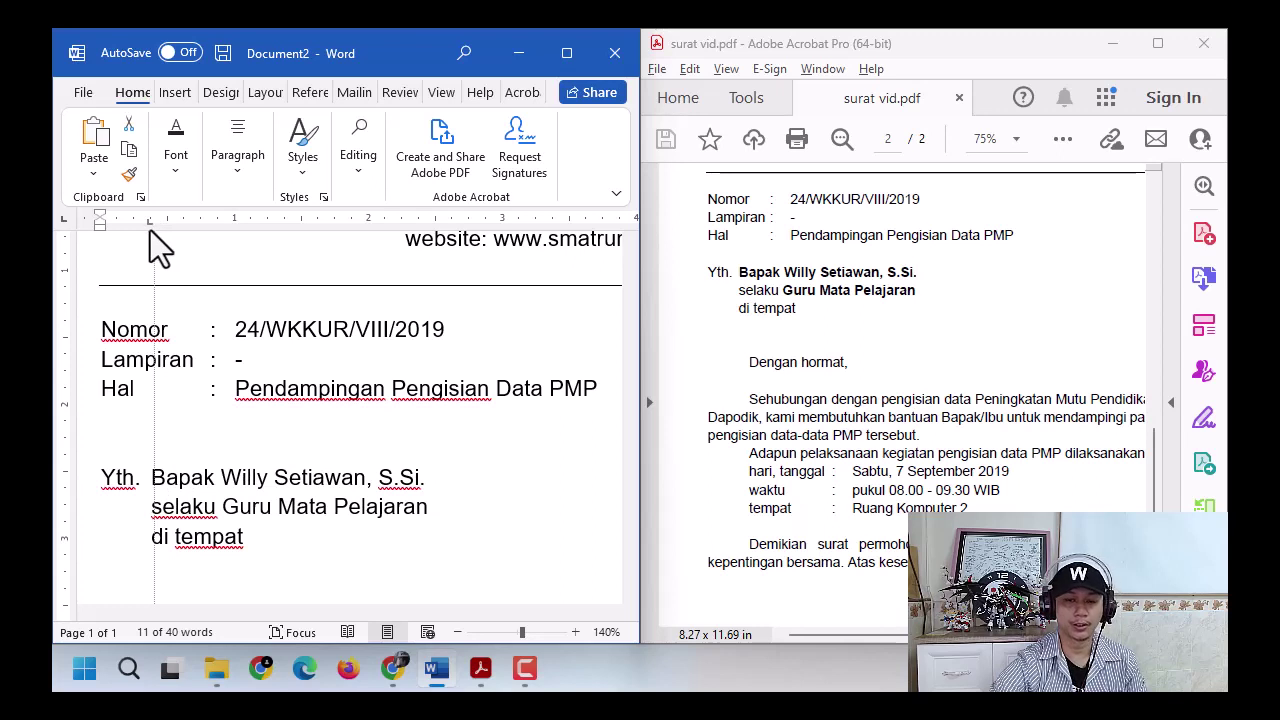
pyautogui.click(203, 477)
# - Bold the recipient's name and Guru Mata Pelajaran, then add a new line below di tempat
pyautogui.moveTo(153, 480); pyautogui.dragTo(442, 478)
pyautogui.hotkey('ctrl', 'b')
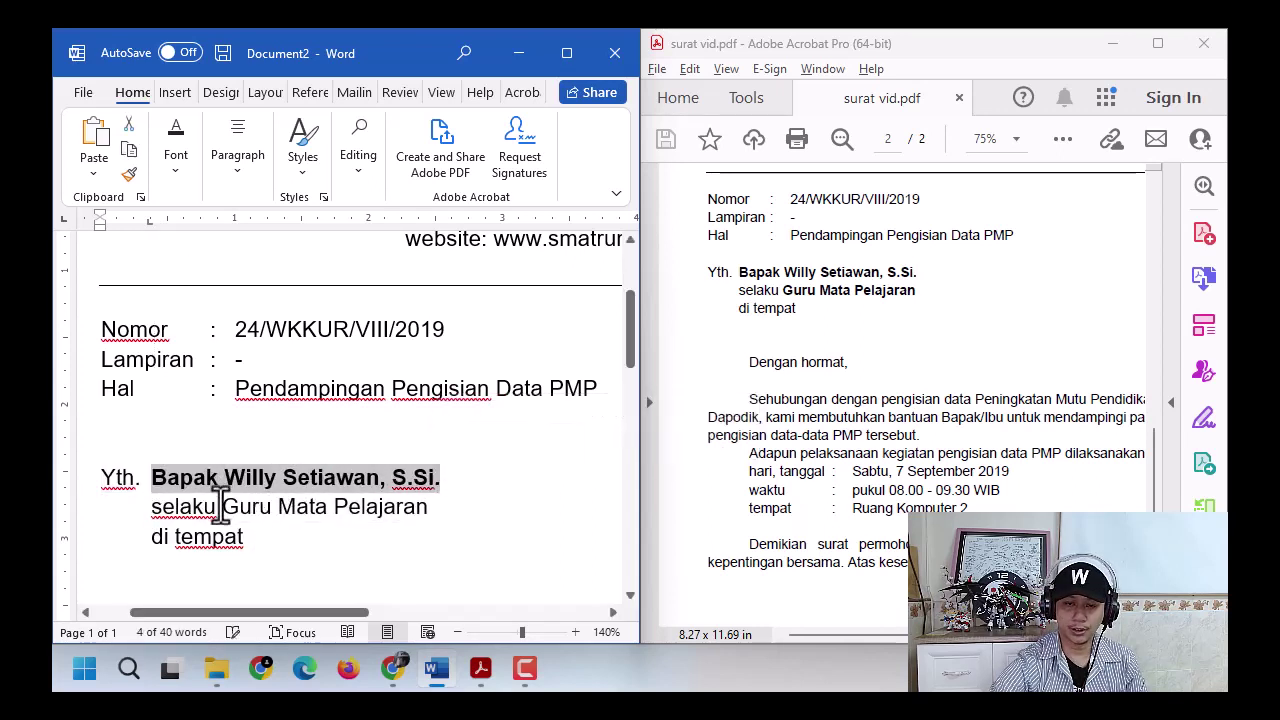
pyautogui.moveTo(222, 507); pyautogui.dragTo(428, 508)
pyautogui.click(434, 476)
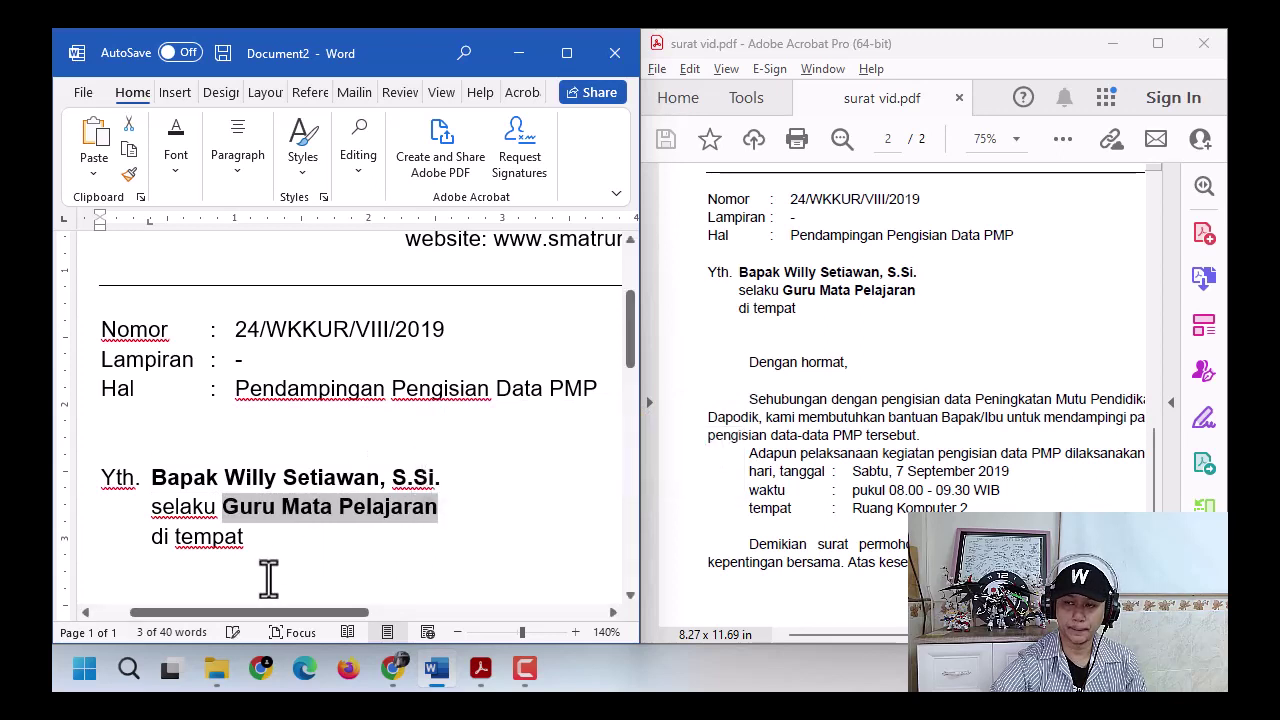
pyautogui.click(271, 531)
pyautogui.press('Return')
pyautogui.press('Return')
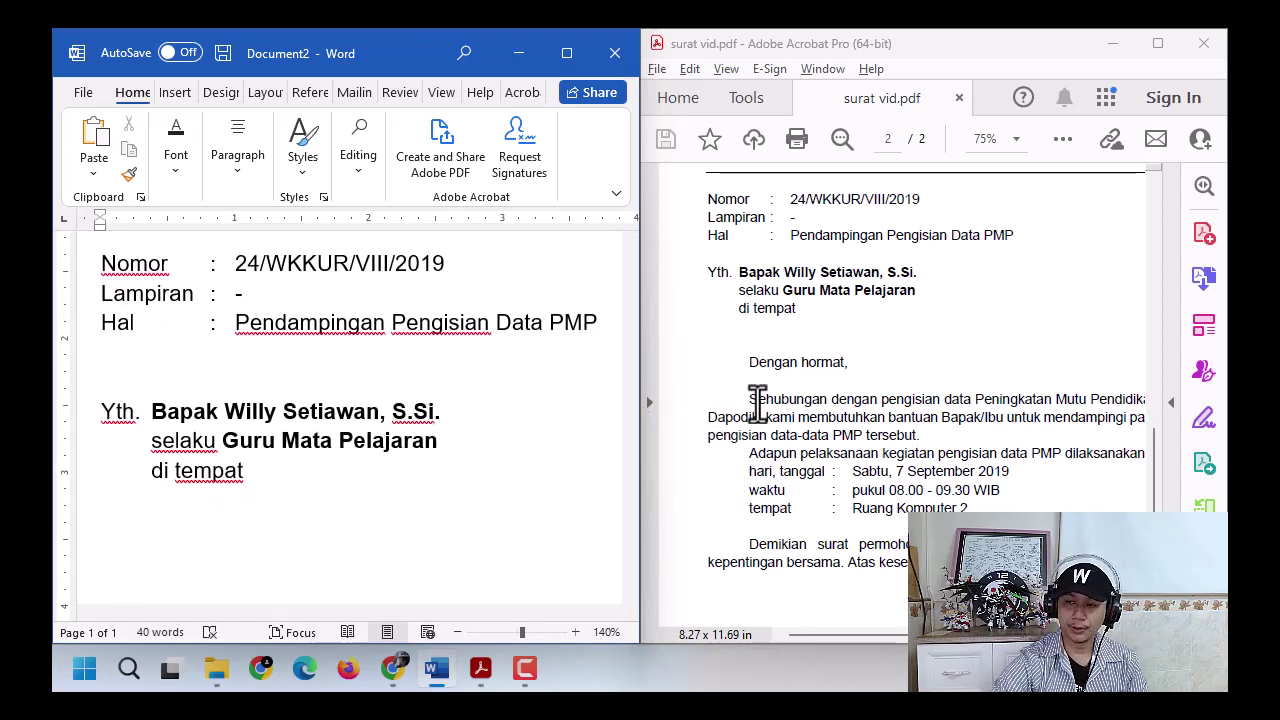
# - Compare the PDF's opening paragraphs and give the empty line below di tempat a first-line indent
pyautogui.scroll(-1, 764, 380)
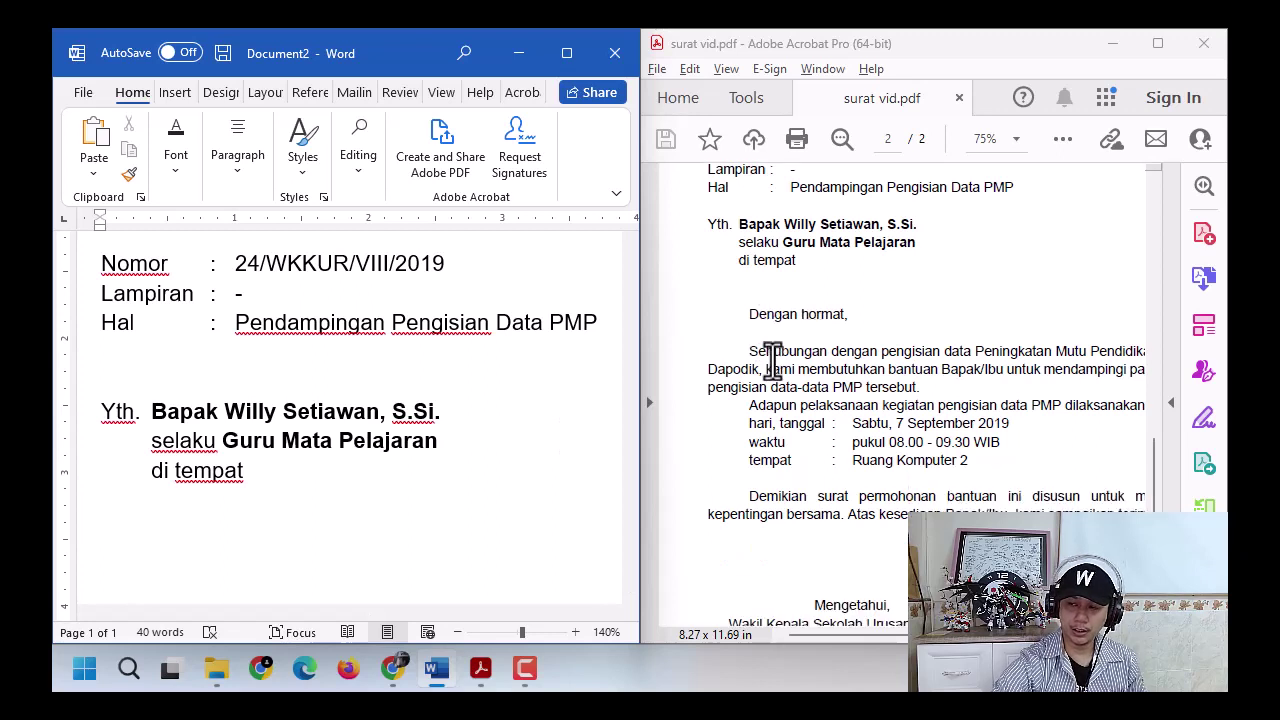
pyautogui.moveTo(890, 640)
pyautogui.mouseDown()
pyautogui.moveTo(985, 640)
pyautogui.moveTo(890, 640)
pyautogui.mouseUp()
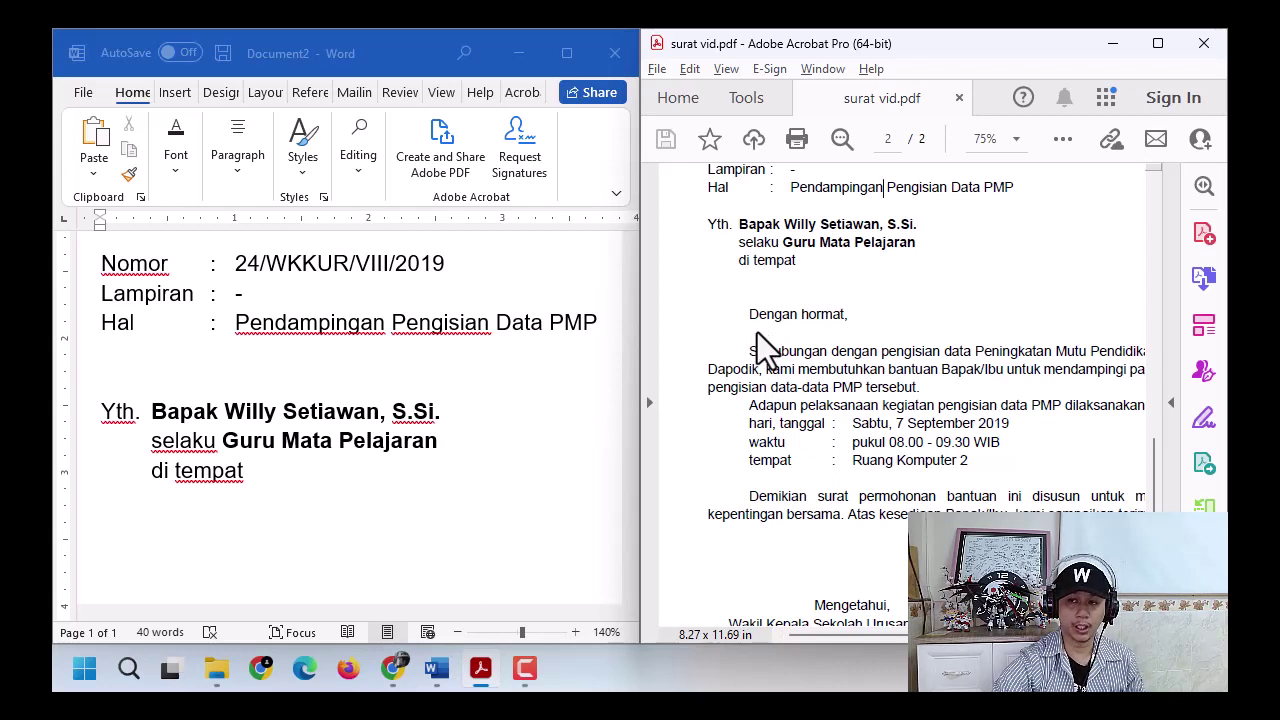
pyautogui.moveTo(752, 320); pyautogui.dragTo(897, 527)
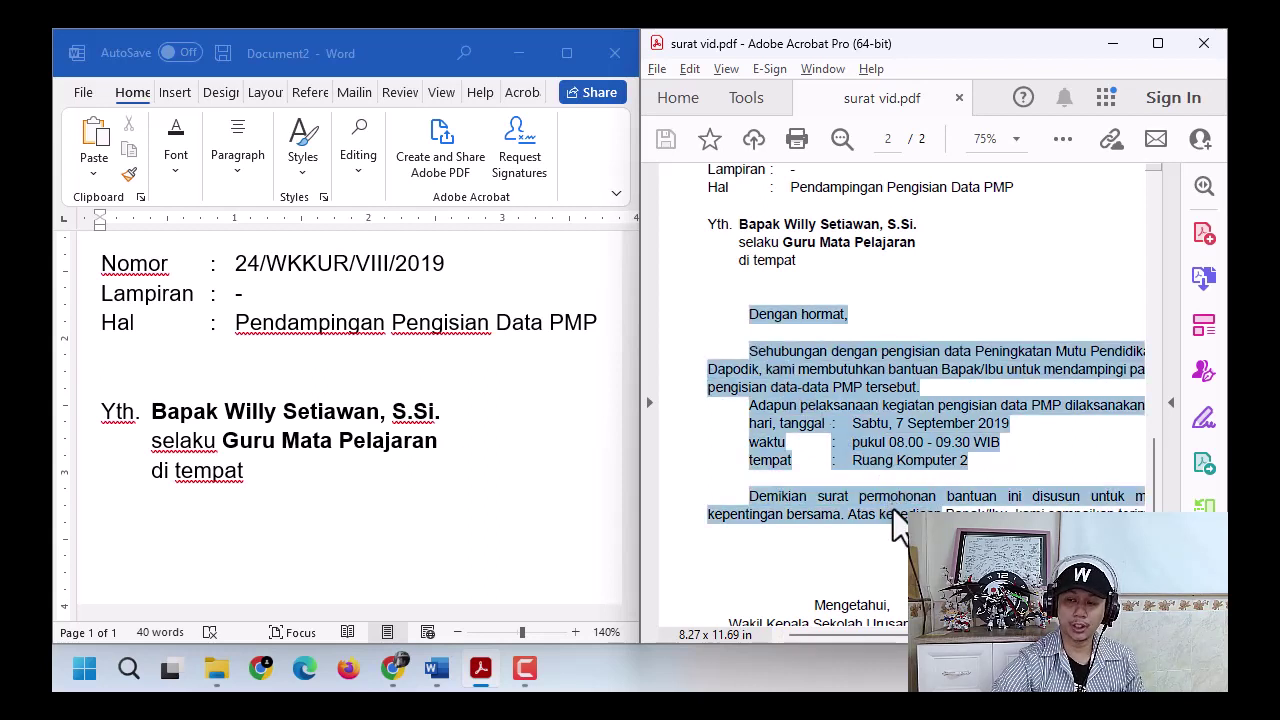
pyautogui.click(768, 370)
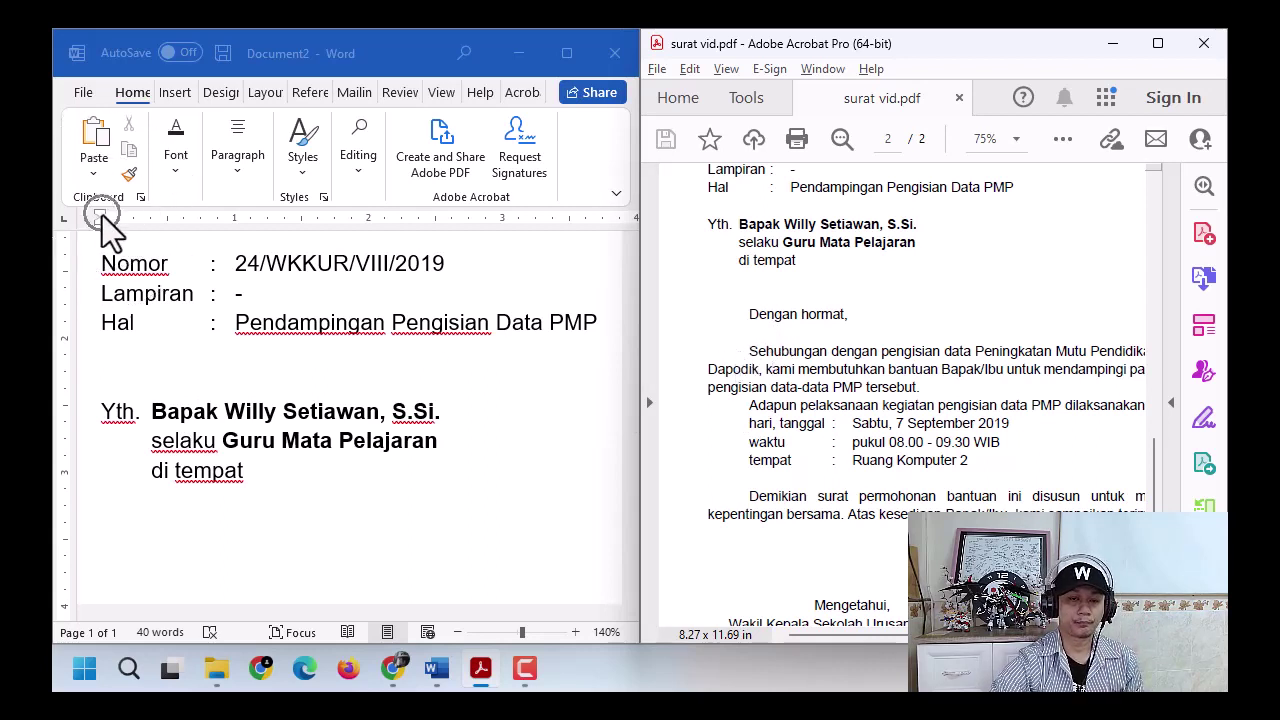
pyautogui.click(182, 538)
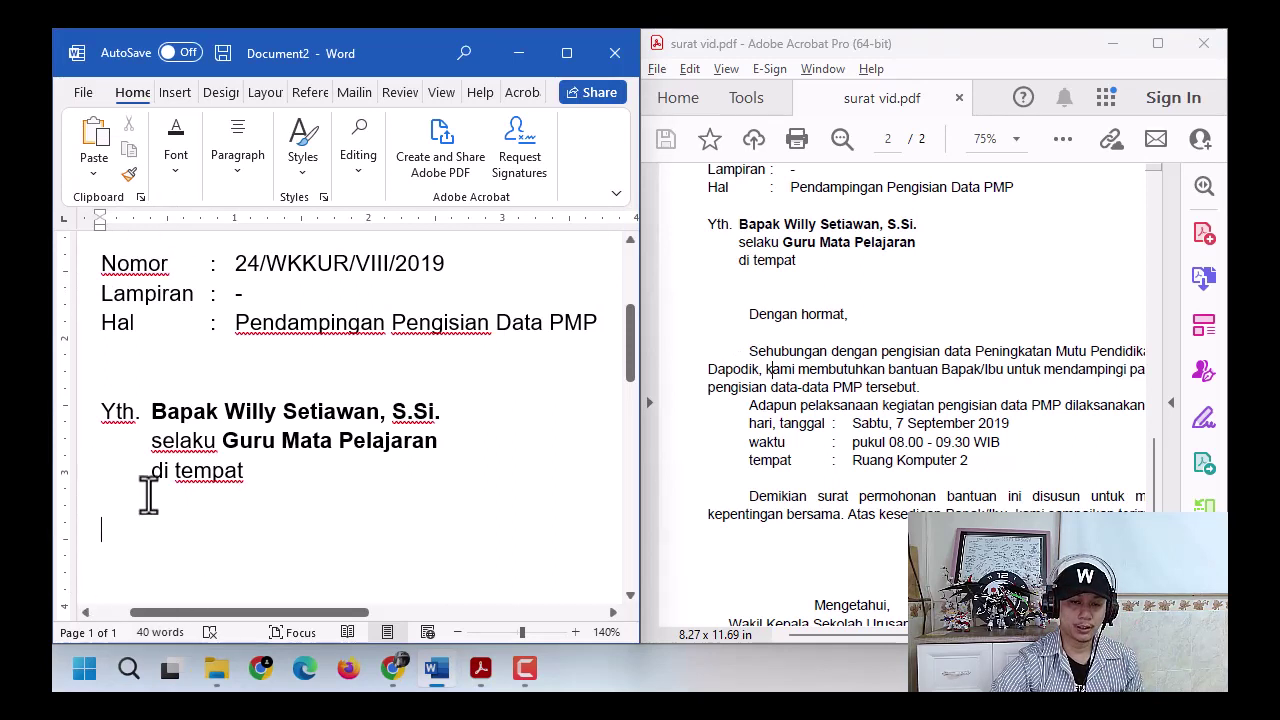
pyautogui.moveTo(99, 213); pyautogui.dragTo(166, 228)
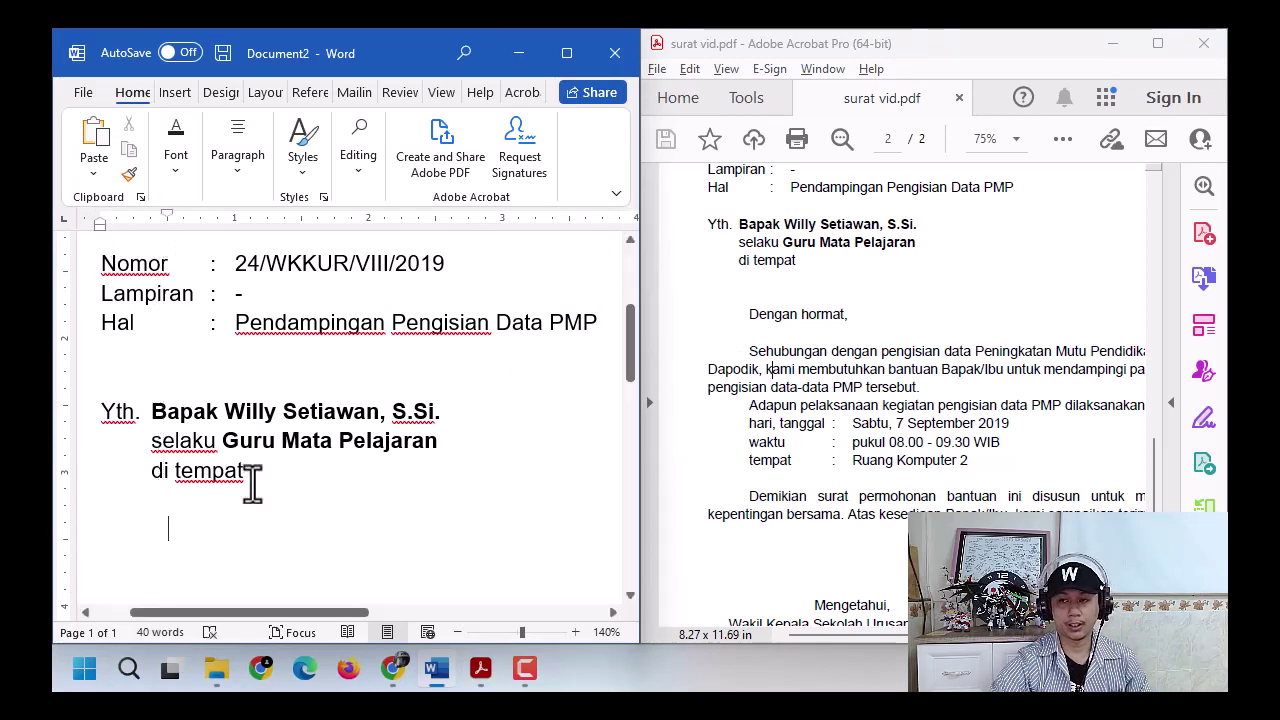
# - Type 'Dengan hormat,' and begin the body with 'Sehubungan dengan ... Mutu Pendidikan'
pyautogui.scroll(-1, 260, 480)
pyautogui.write('Dengan ')
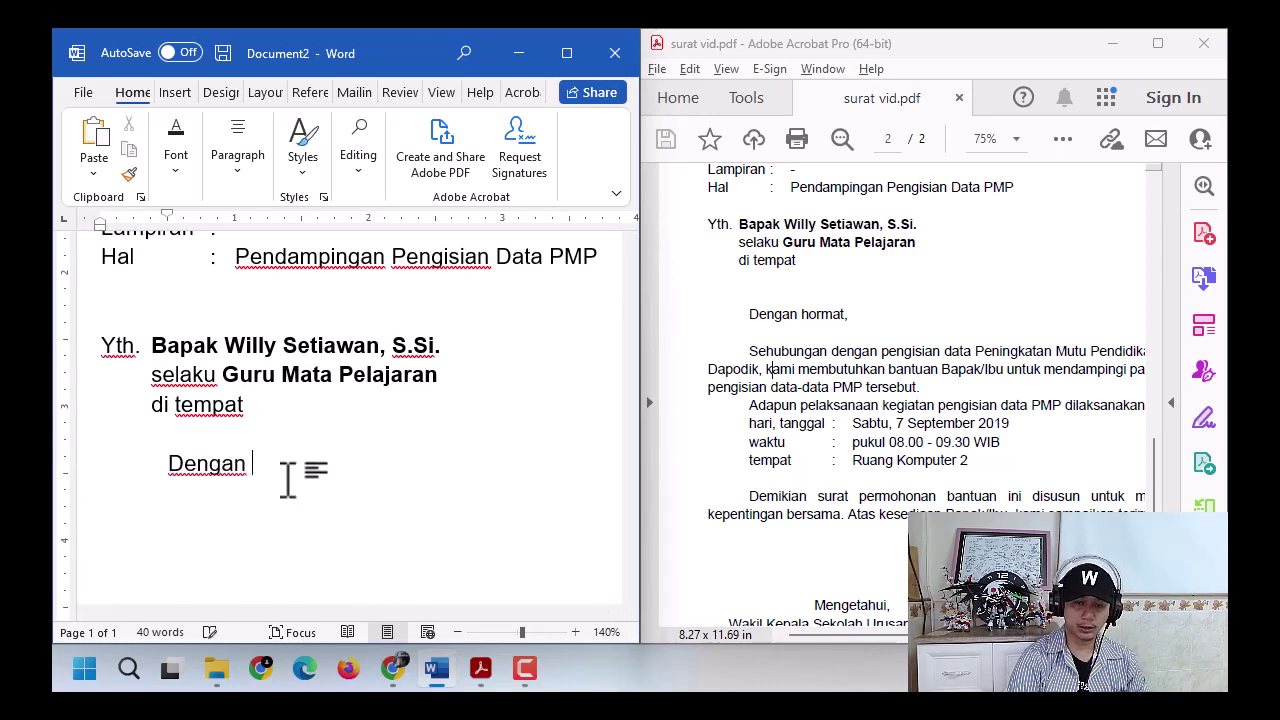
pyautogui.write('hormat')
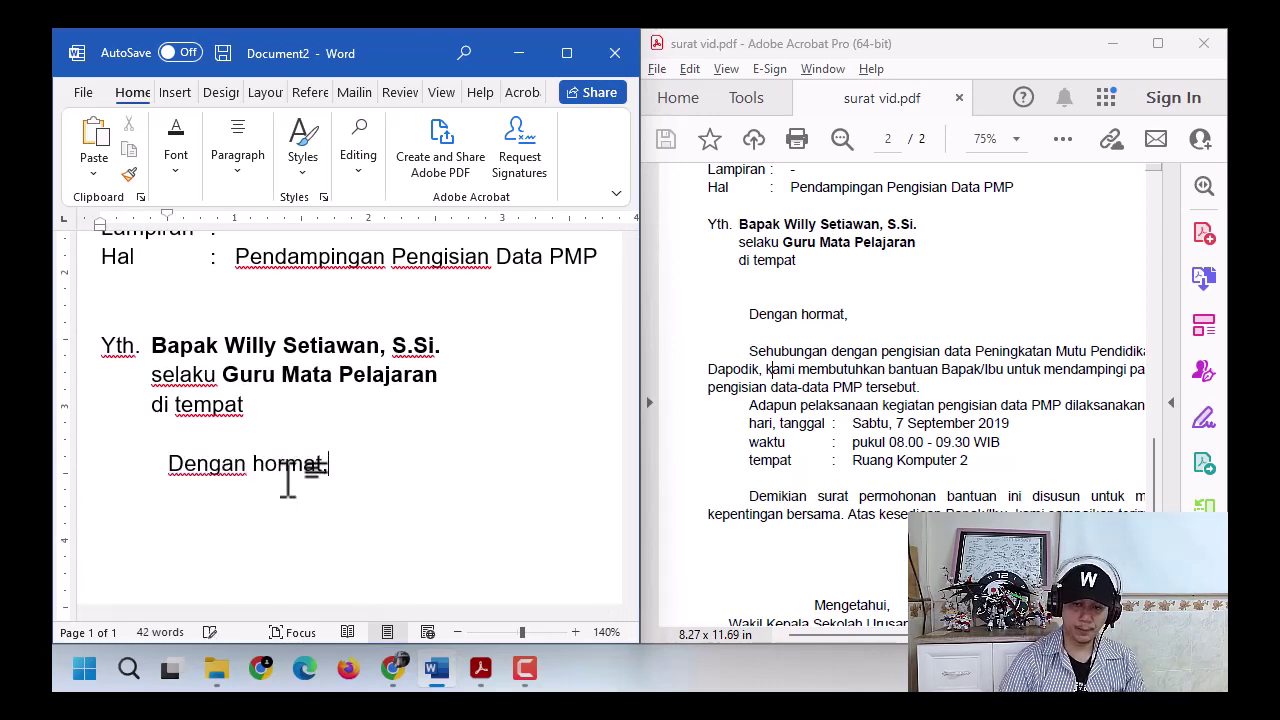
pyautogui.write(',')
pyautogui.press('Return')
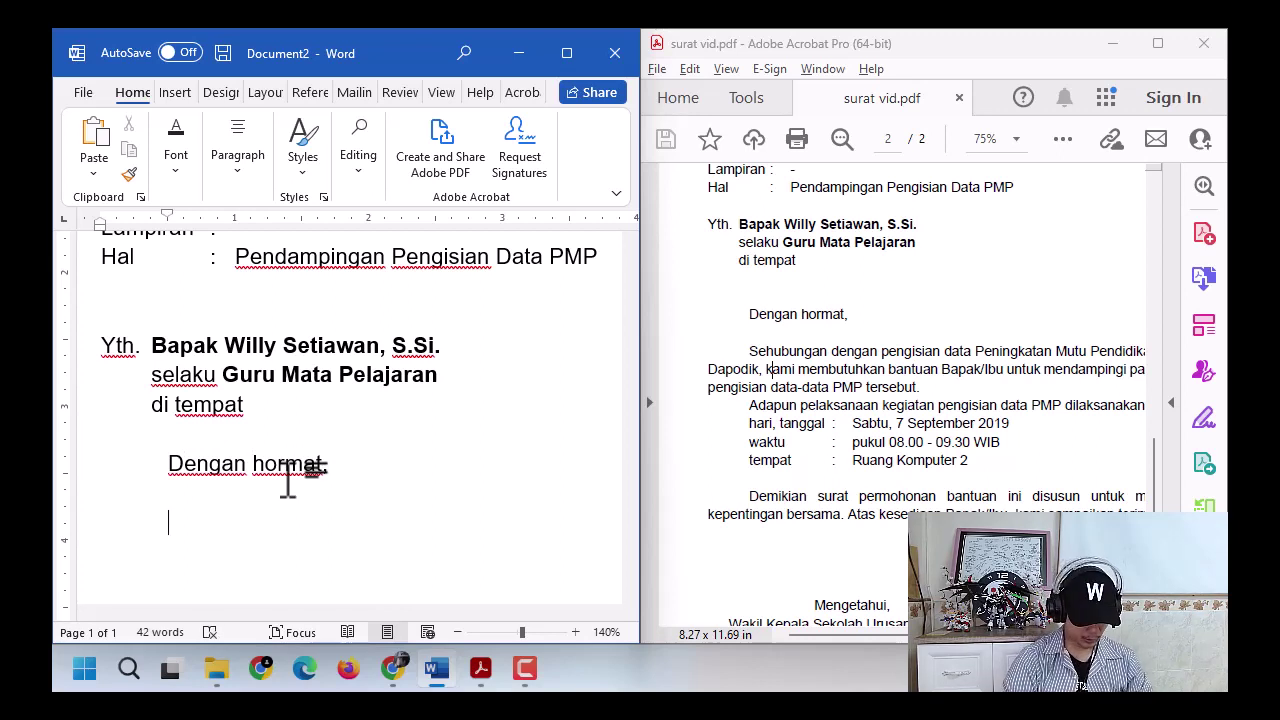
pyautogui.write('Sehubungan deng')
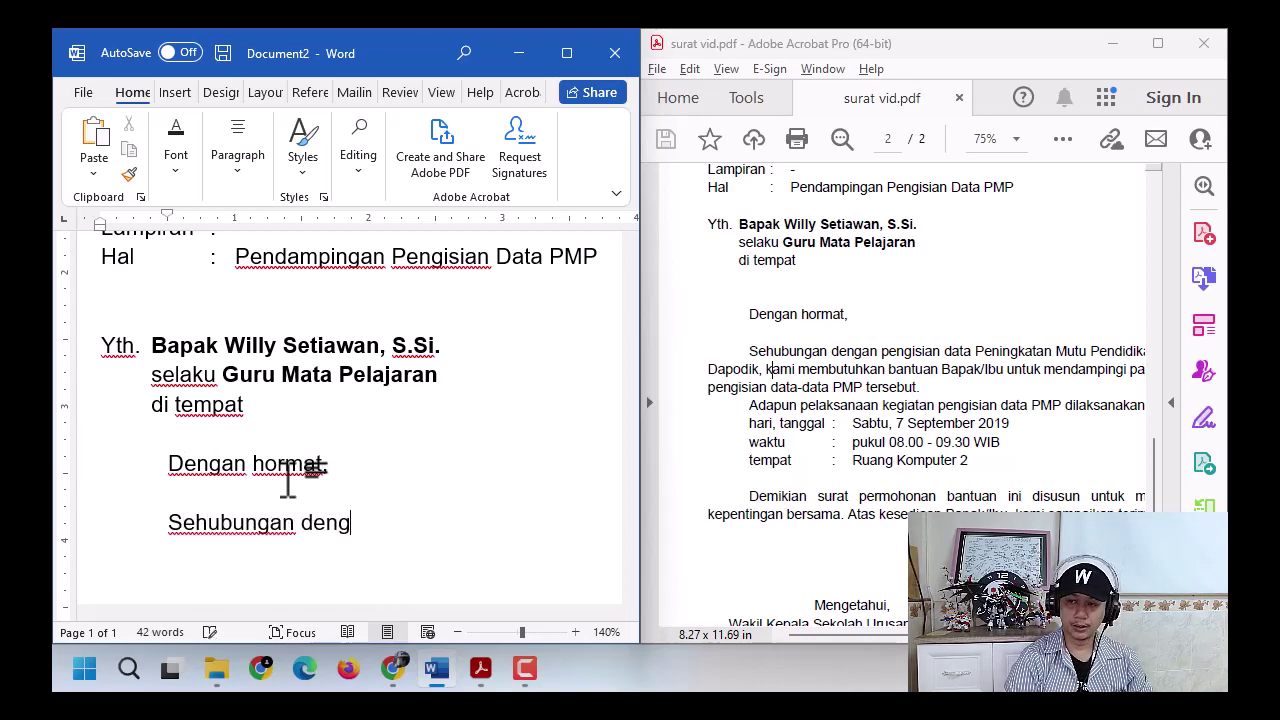
pyautogui.write('an')
pyautogui.press('BackSpace')
pyautogui.write('n pengisian data Peni')
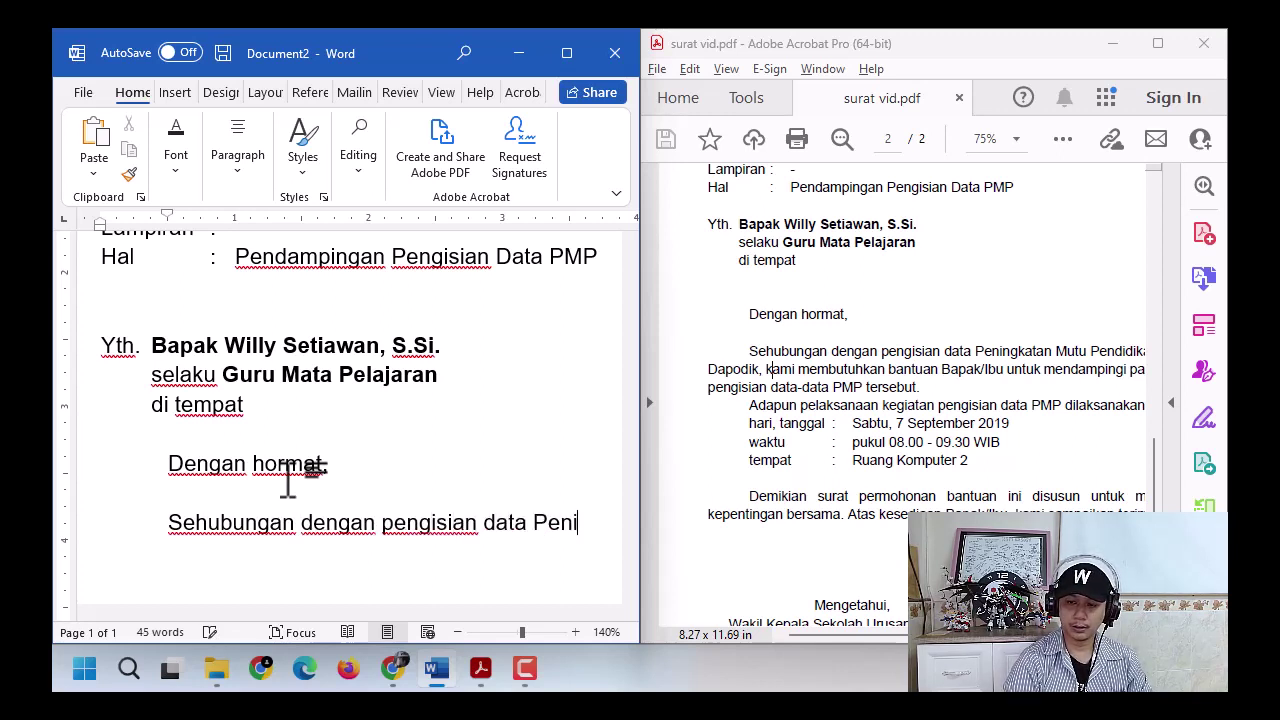
pyautogui.write('ngkatan Mutu Pendid')
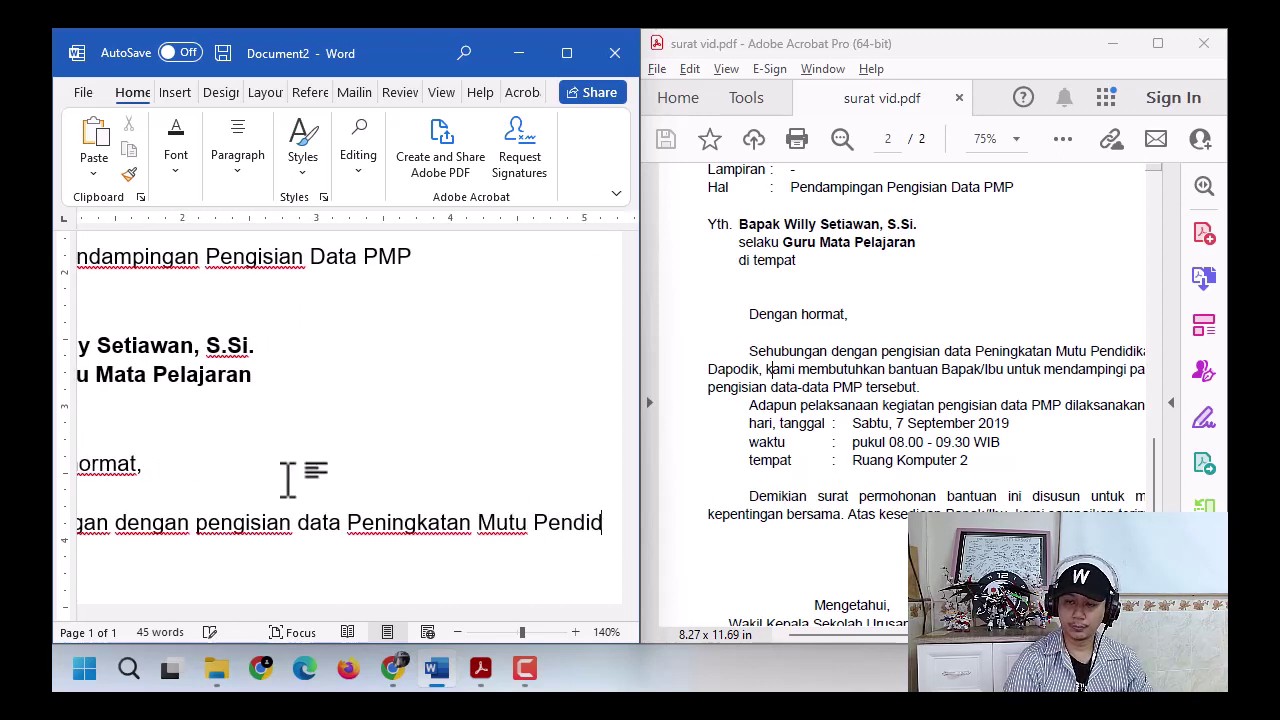
pyautogui.write('ikan')
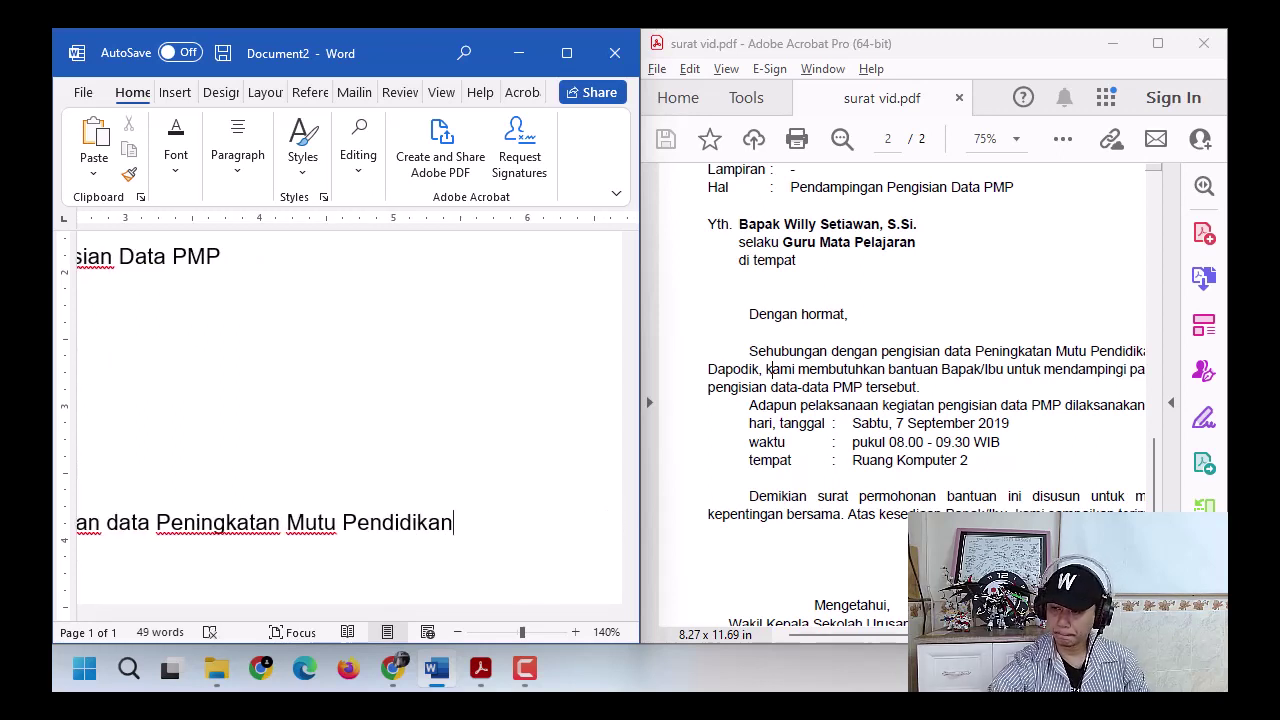
# - Check the PDF wording and continue the sentence with '(PMP) dalam aplikasi'
pyautogui.click(960, 635)
pyautogui.moveTo(960, 635); pyautogui.dragTo(1057, 635)
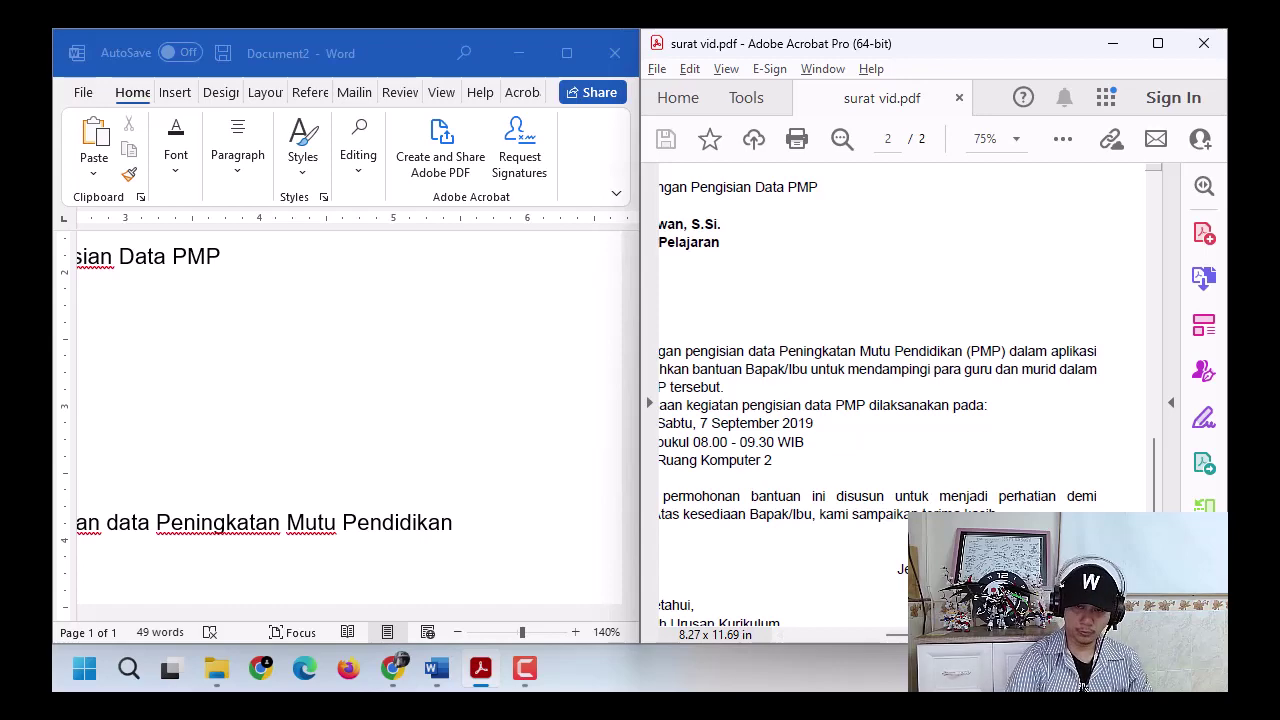
pyautogui.hotkey('alt', 'Tab')
pyautogui.write('(MPM')
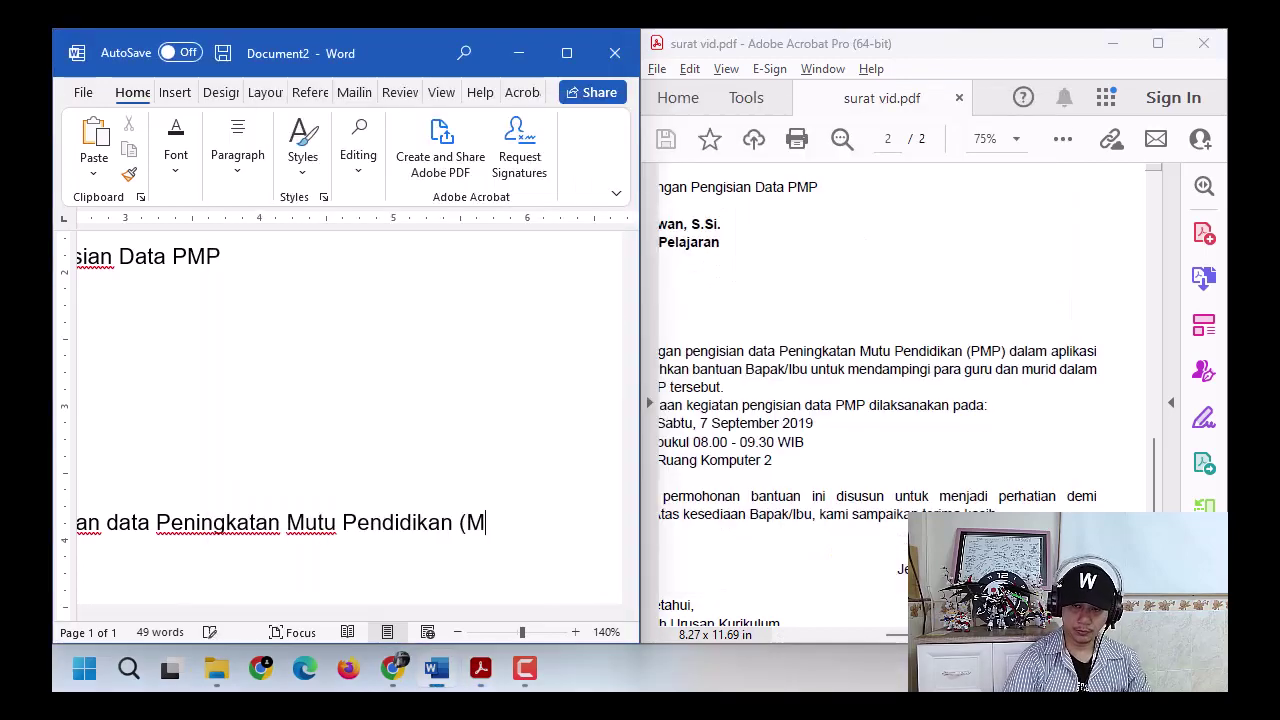
pyautogui.press('BackSpace')
pyautogui.press('BackSpace')
pyautogui.press('BackSpace')
pyautogui.write('PMP)')
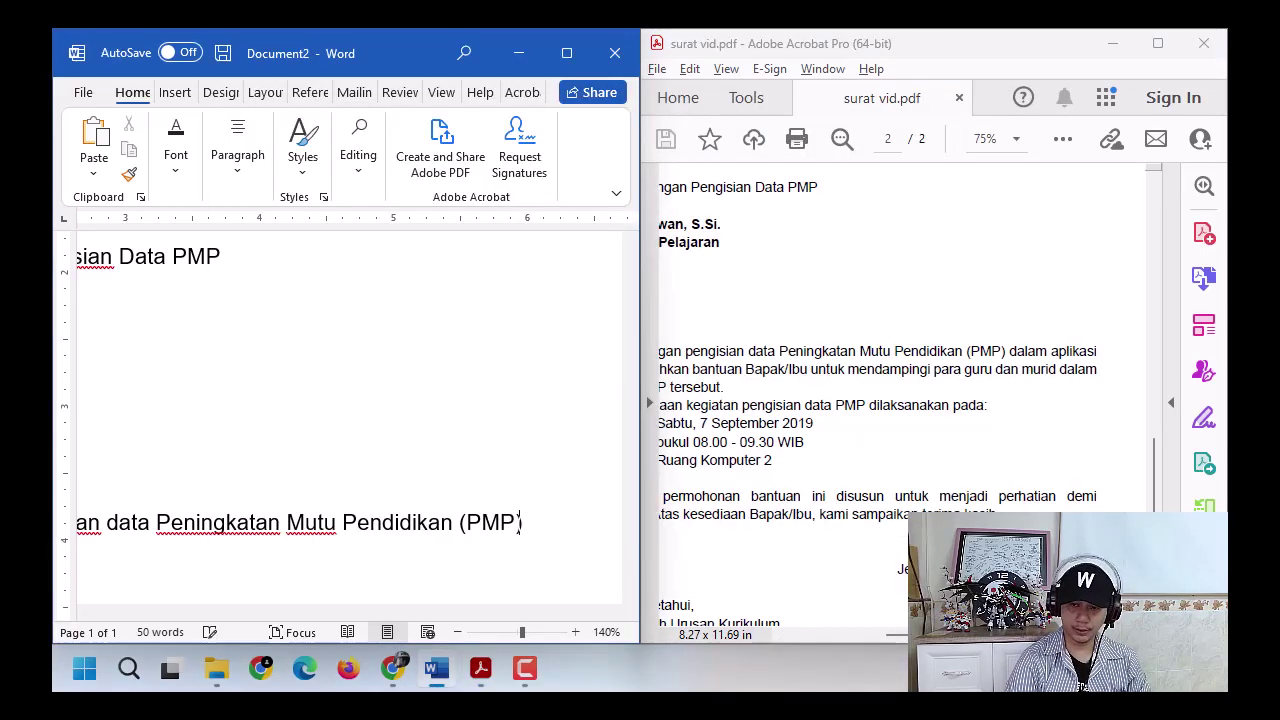
pyautogui.write(' dalam aplikasi')
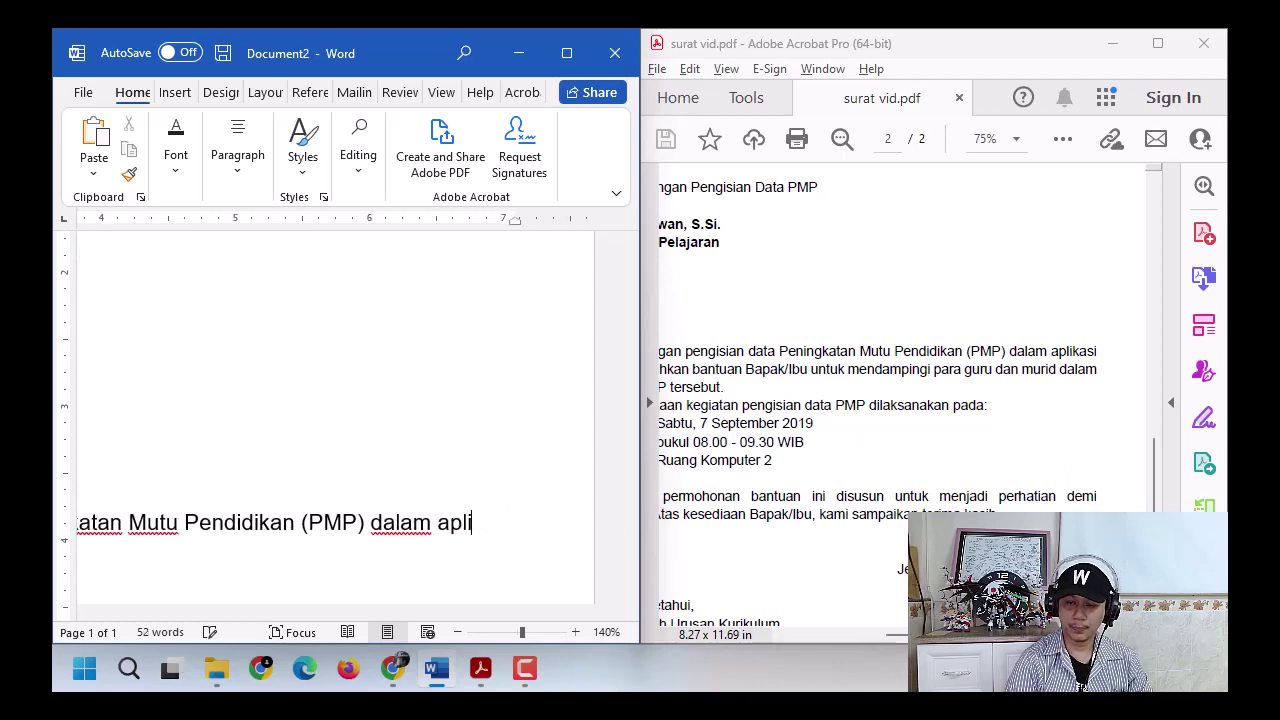
pyautogui.click(231, 168)
pyautogui.click(547, 543)
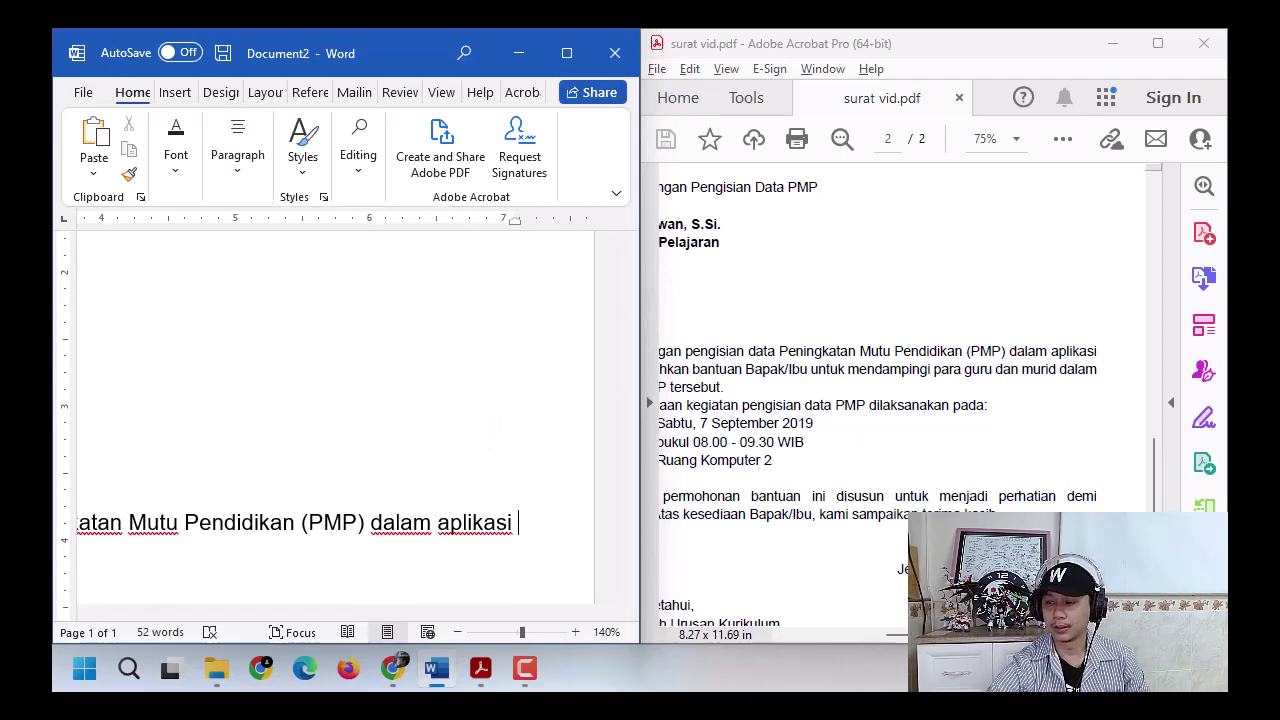
# - In the Acrobat reference letter, scroll down to show its date and signature block
pyautogui.click(865, 634)
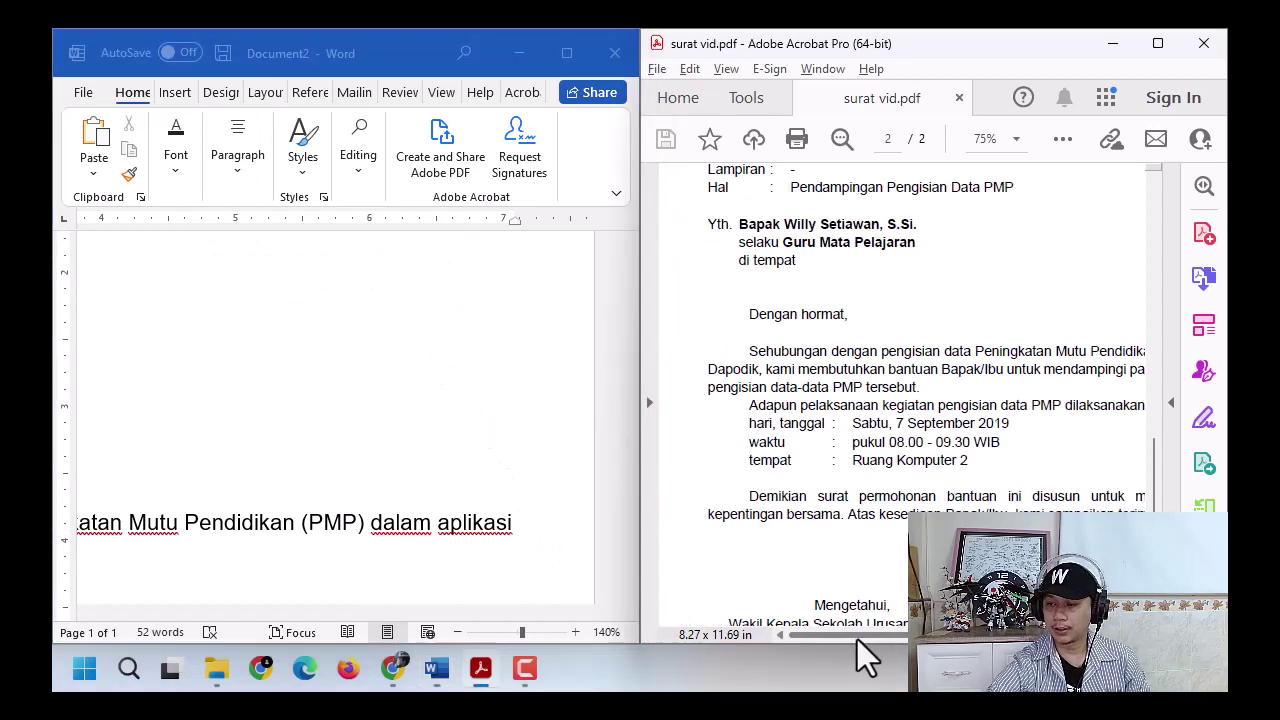
pyautogui.keyDown('ctrl'); pyautogui.scroll(-3, 975, 485); pyautogui.keyUp('ctrl')
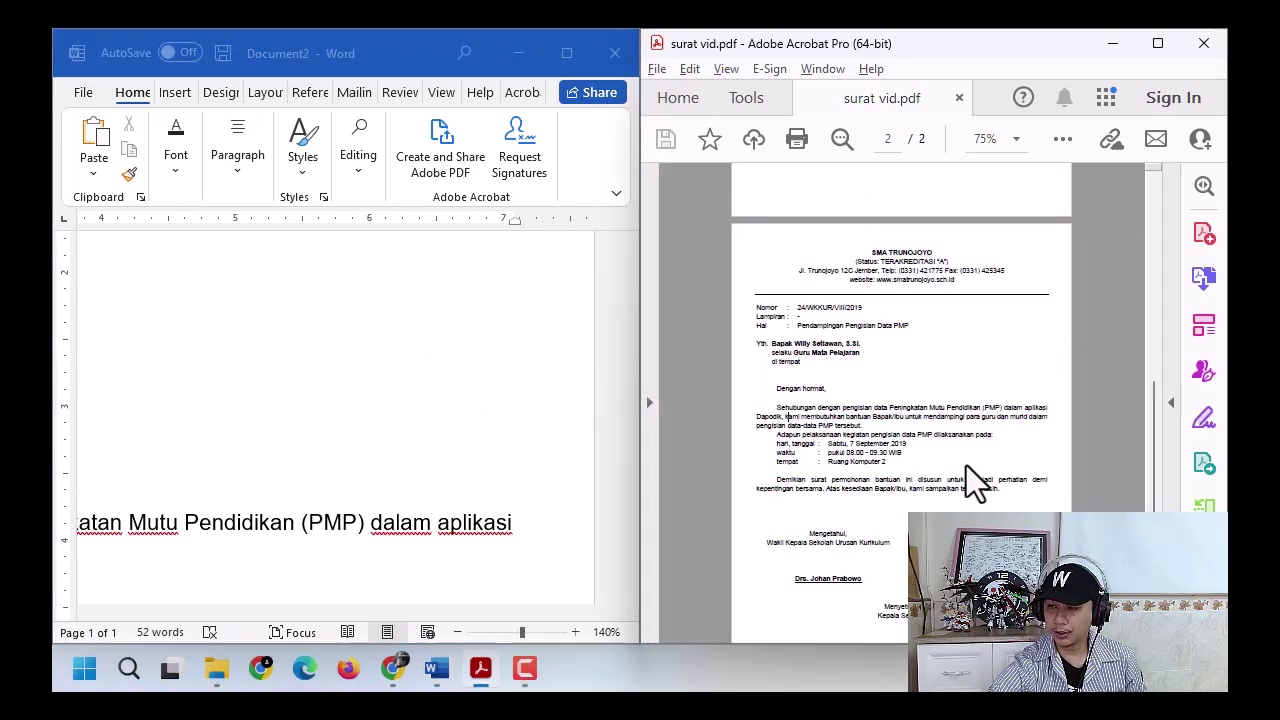
pyautogui.keyDown('ctrl'); pyautogui.scroll(2, 975, 485); pyautogui.keyUp('ctrl')
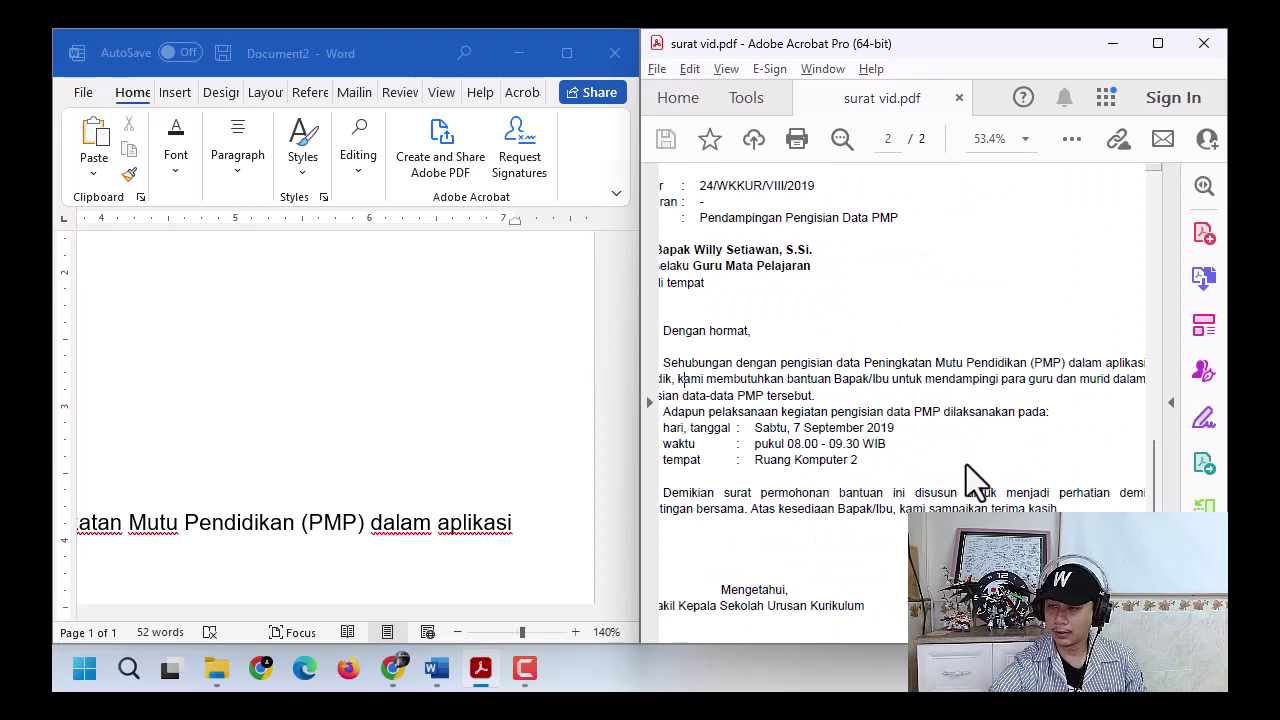
pyautogui.keyDown('ctrl'); pyautogui.scroll(-1, 975, 485); pyautogui.keyUp('ctrl')
pyautogui.scroll(-3, 975, 485)
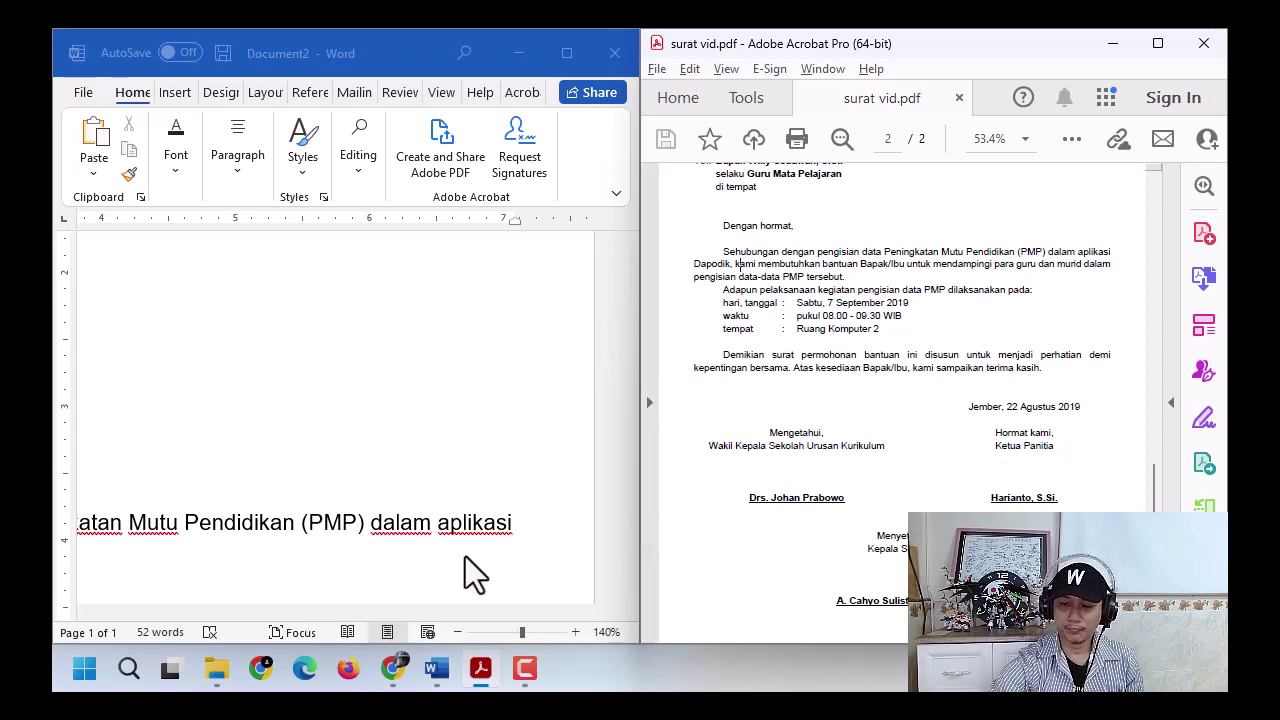
# - Continue the paragraph from 'Dapodik, kami membutuhkan bantuan Bapak/Ibu…' to 'tersebut.', then begin a new paragraph
pyautogui.click(535, 530)
pyautogui.write('Dap')
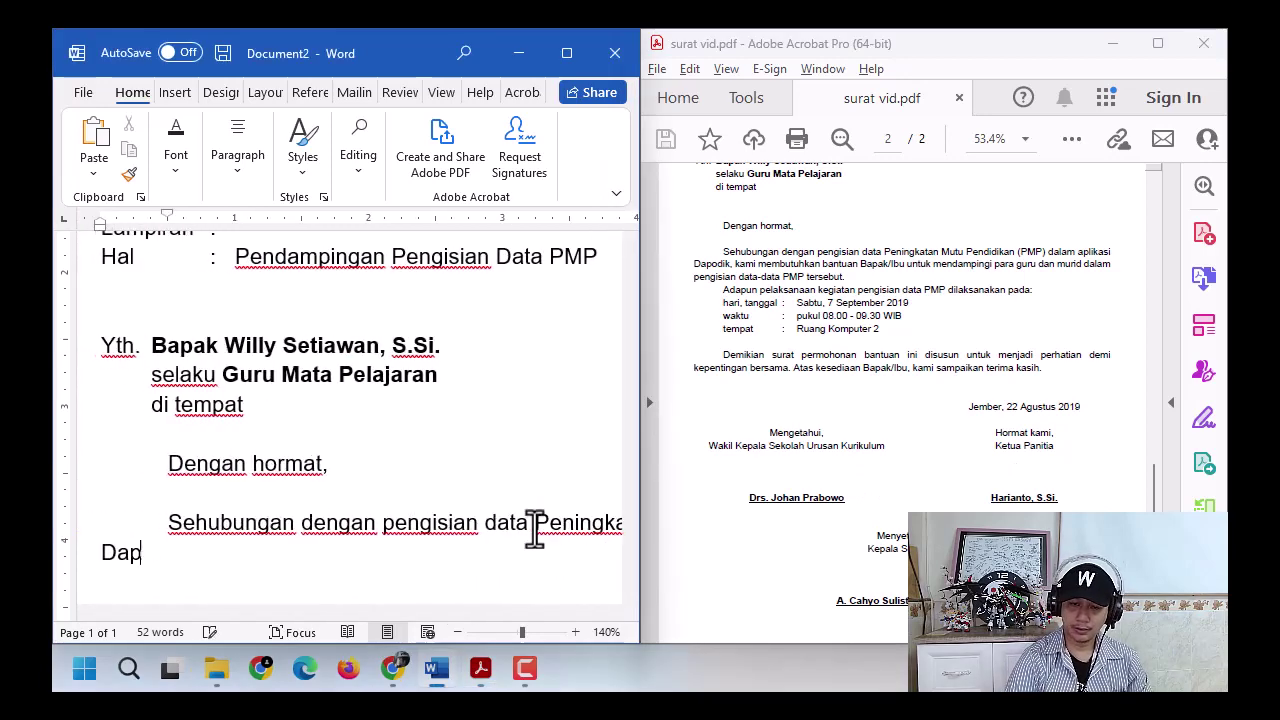
pyautogui.write('odik, kami memb')
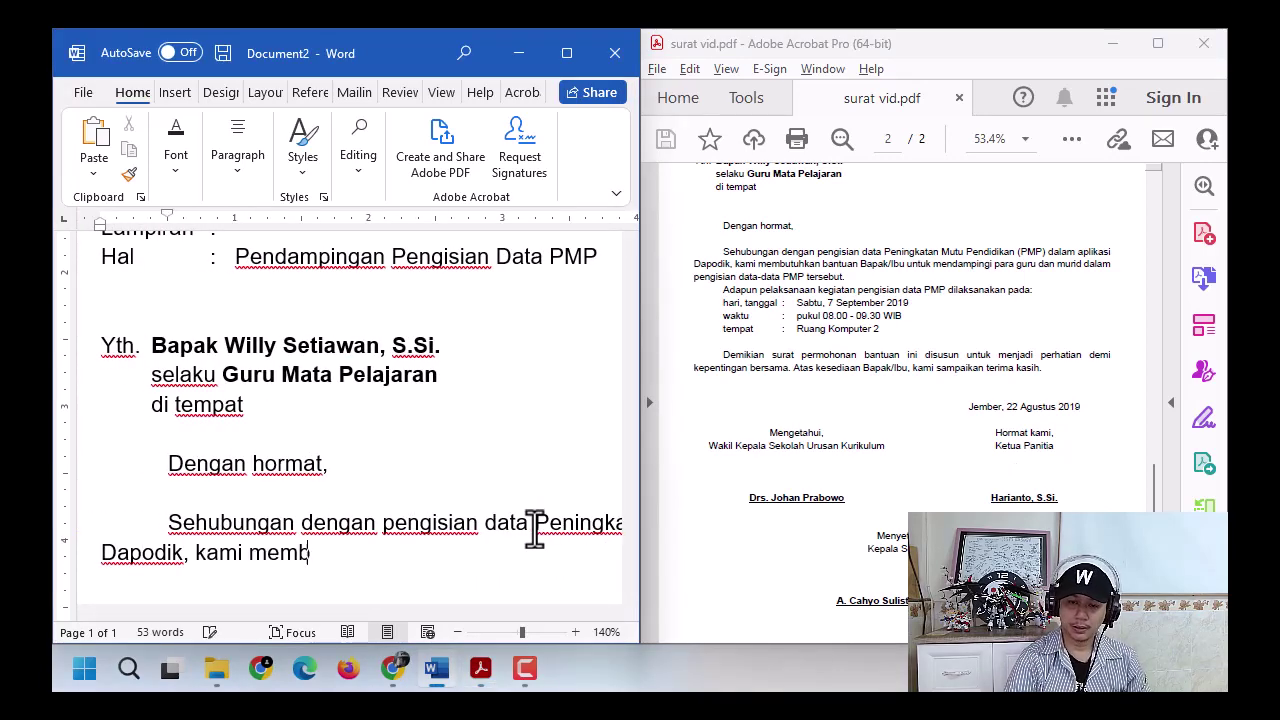
pyautogui.write('utuhkan bant')
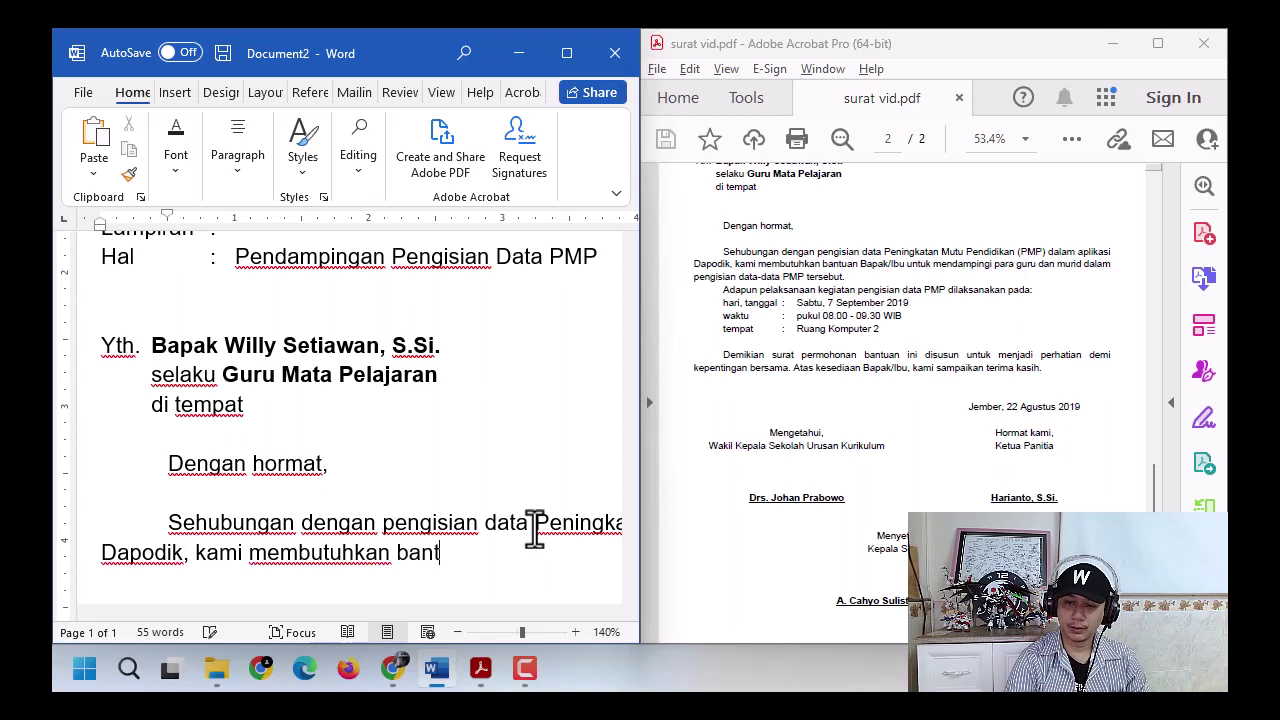
pyautogui.write('uan Bapak/Ibu u')
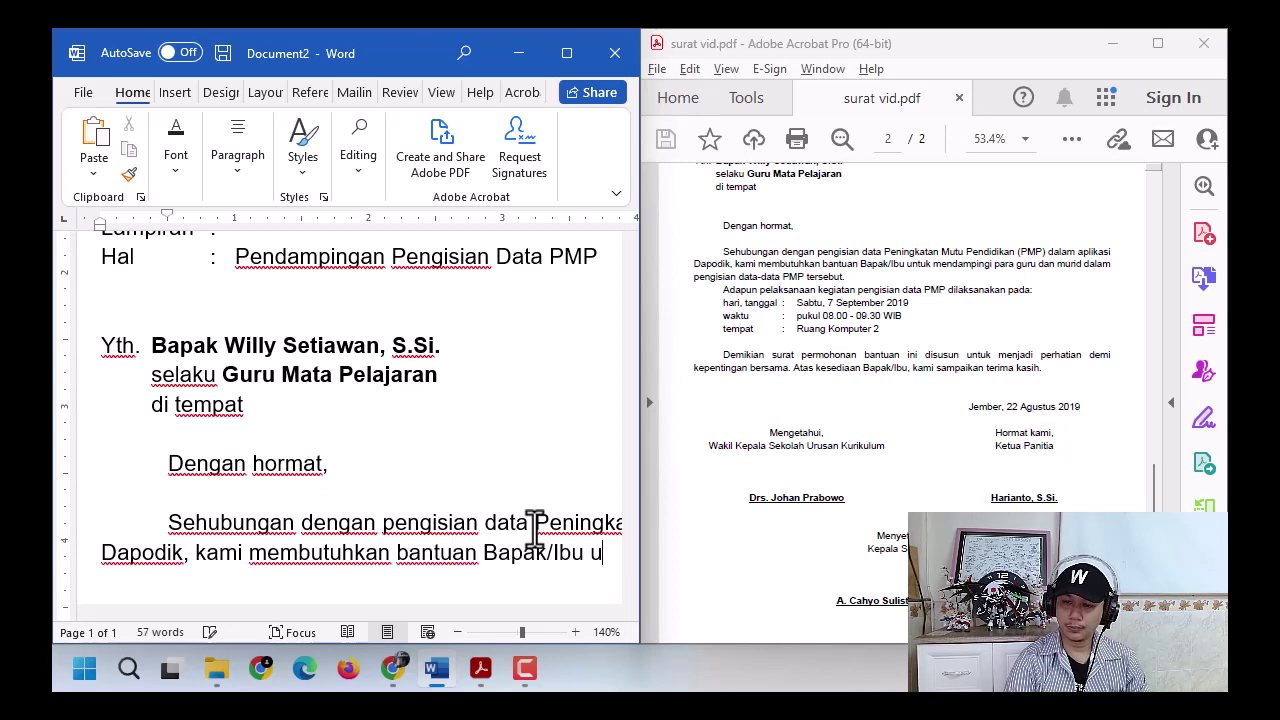
pyautogui.write('ntuk mendampingi ')
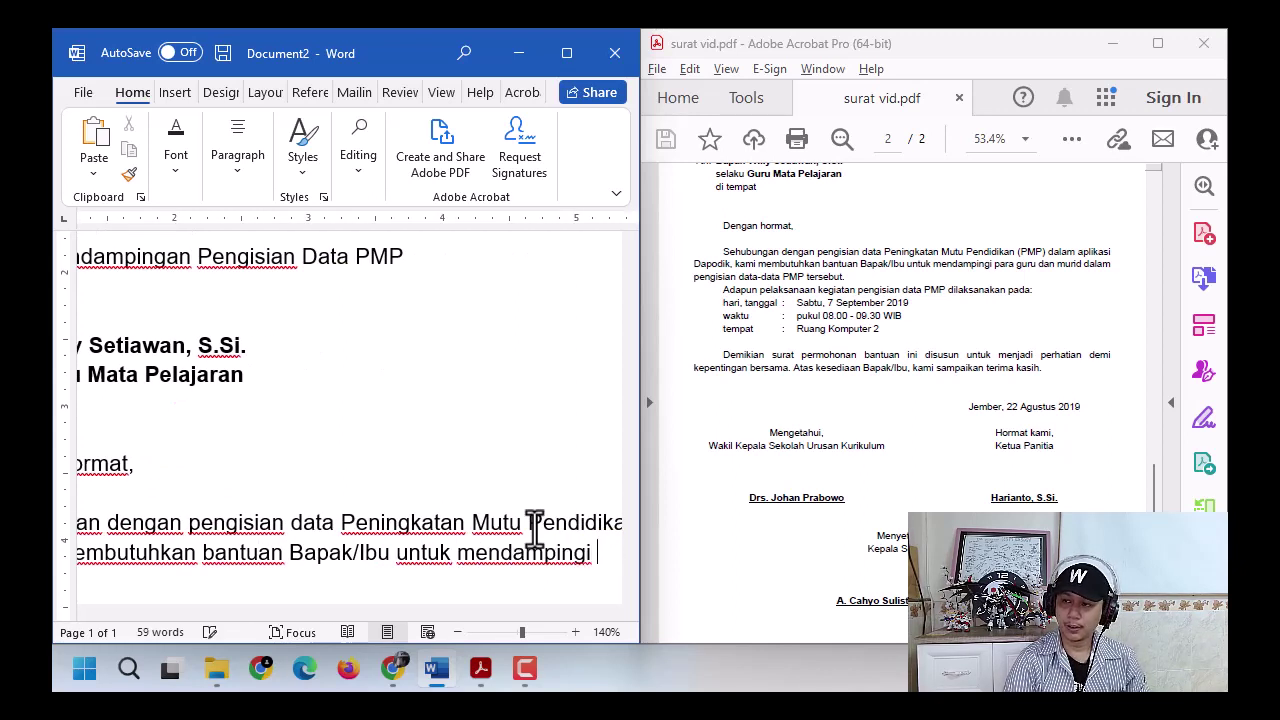
pyautogui.write('para guru dan m')
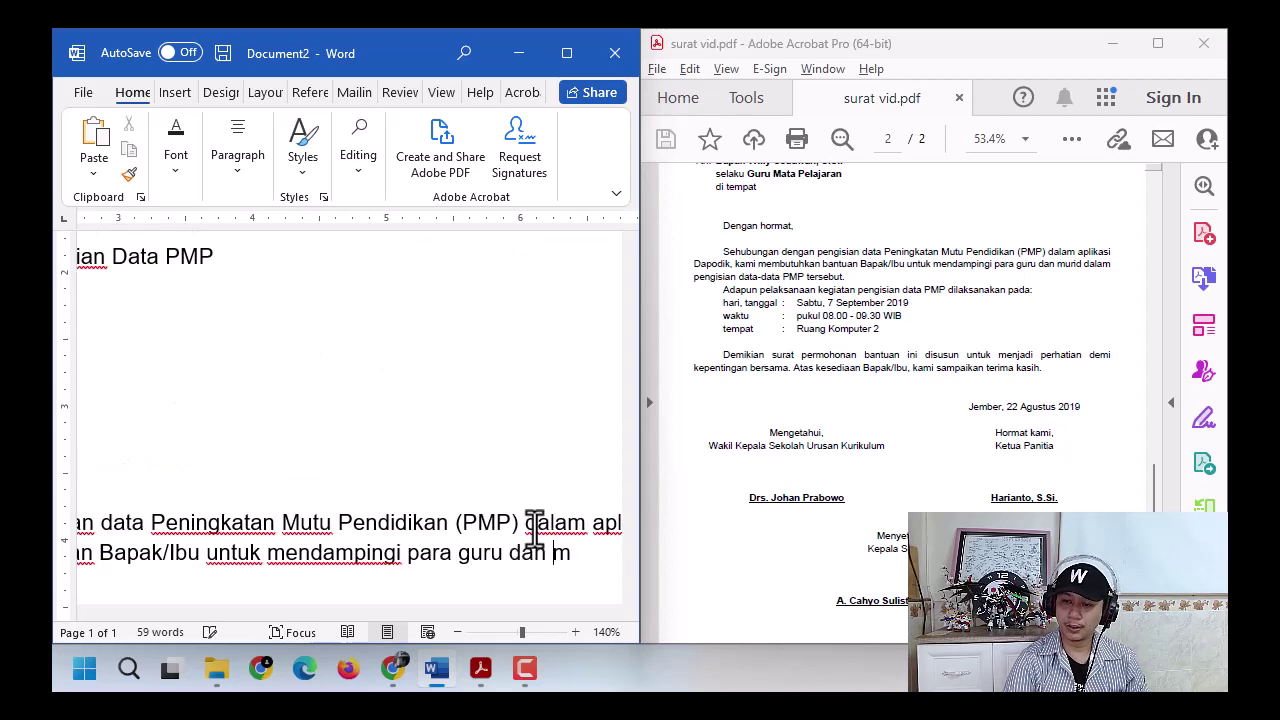
pyautogui.write('urid dalam pengisi')
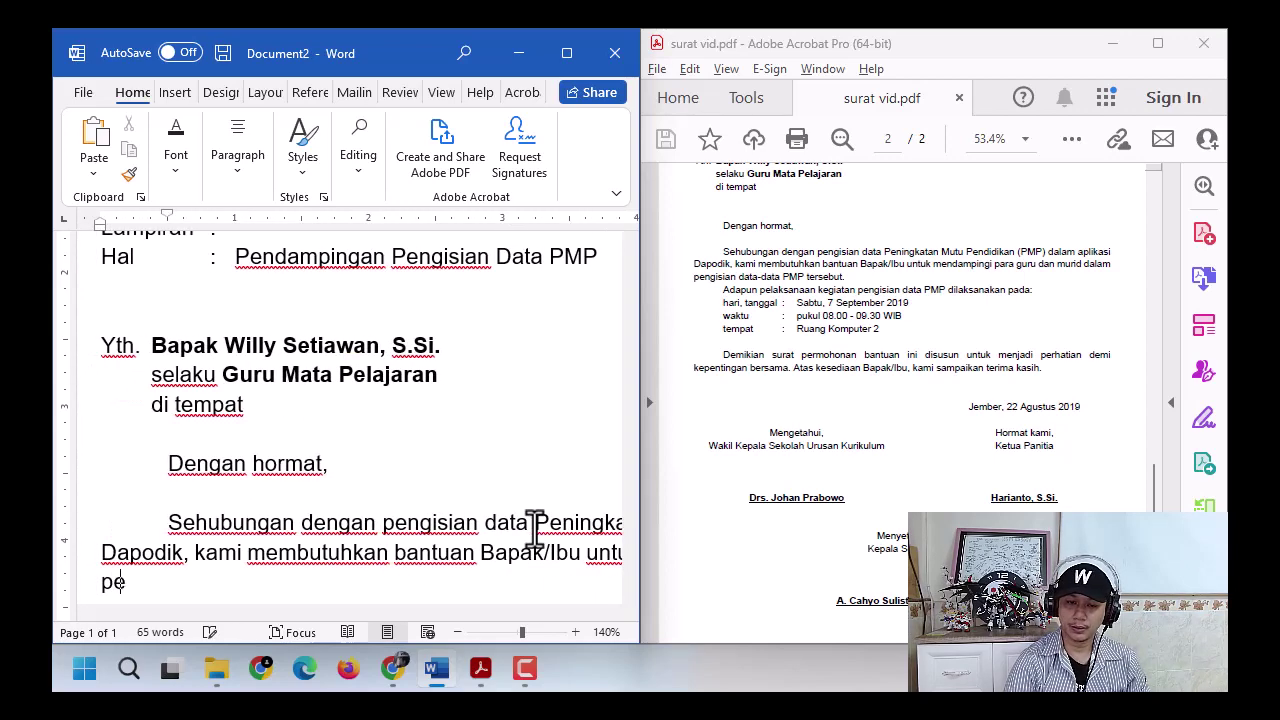
pyautogui.write('an data')
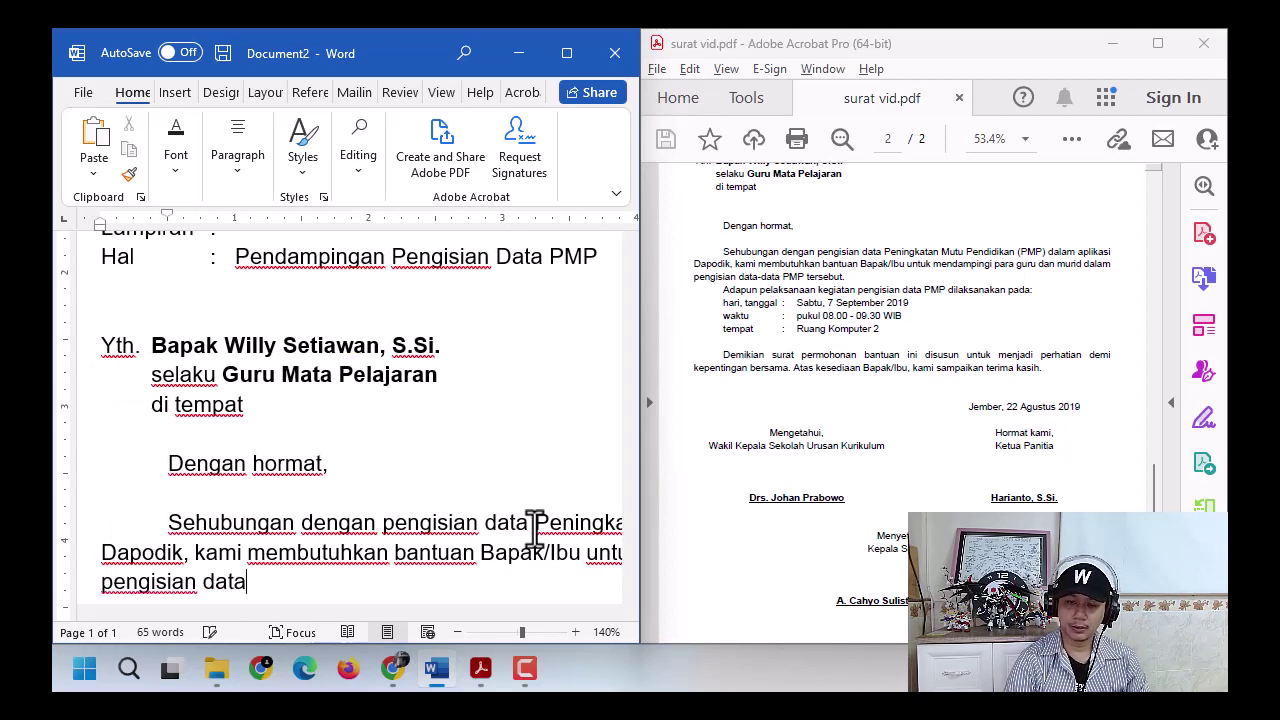
pyautogui.write('-data PMP t')
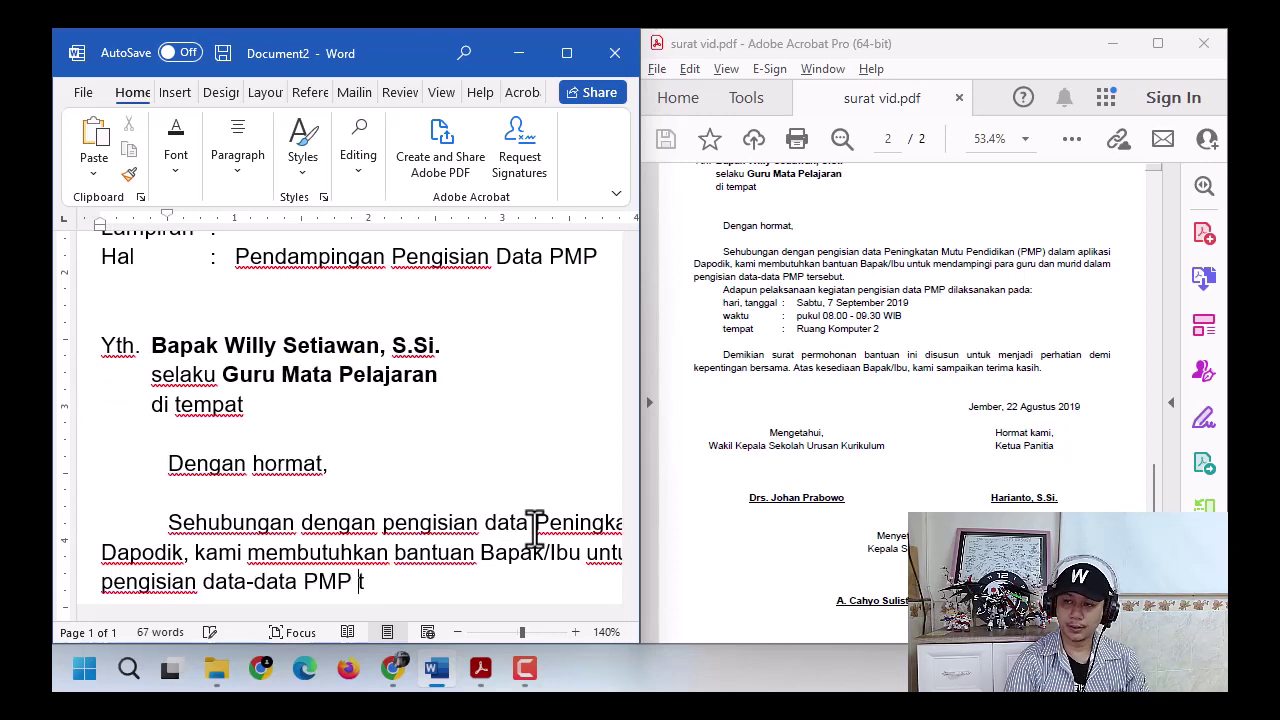
pyautogui.write('ersebut.')
pyautogui.press('Return')
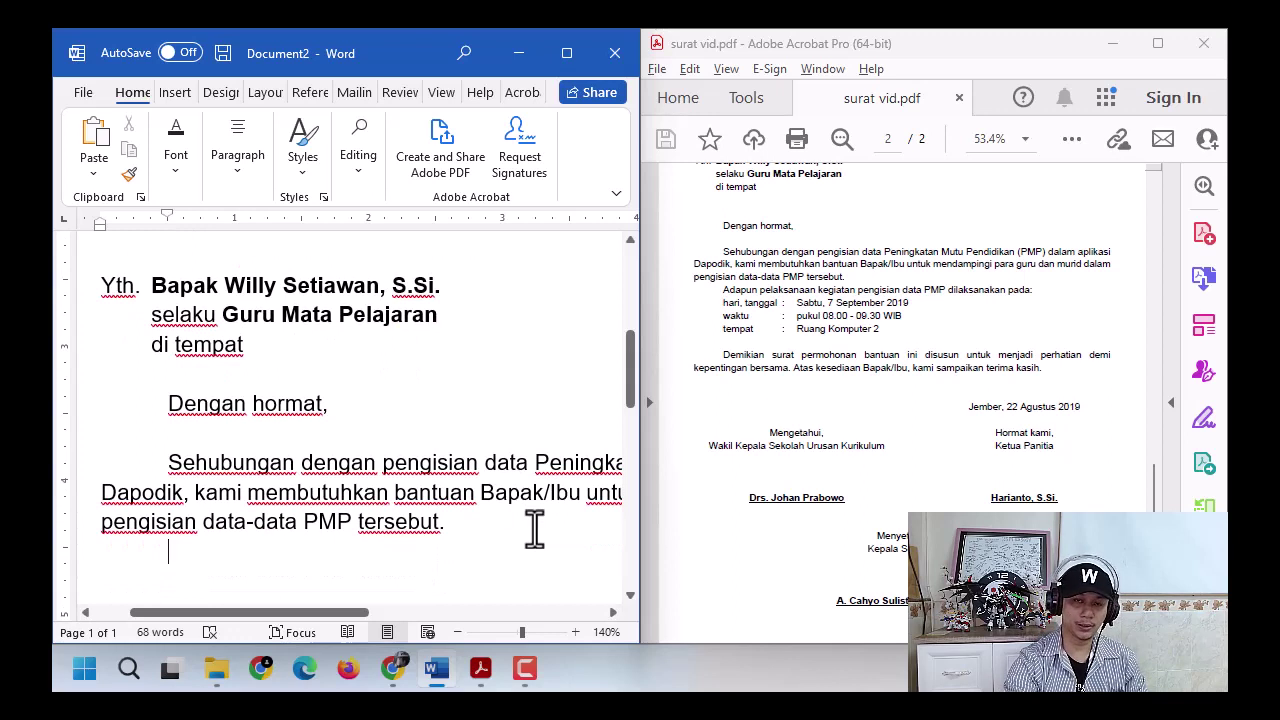
pyautogui.click(158, 226)
# - Type the line 'Adapun pelaksanaan kegiatan pengisian data PMP dilaksanakan pada:'
pyautogui.scroll(-1, 337, 551)
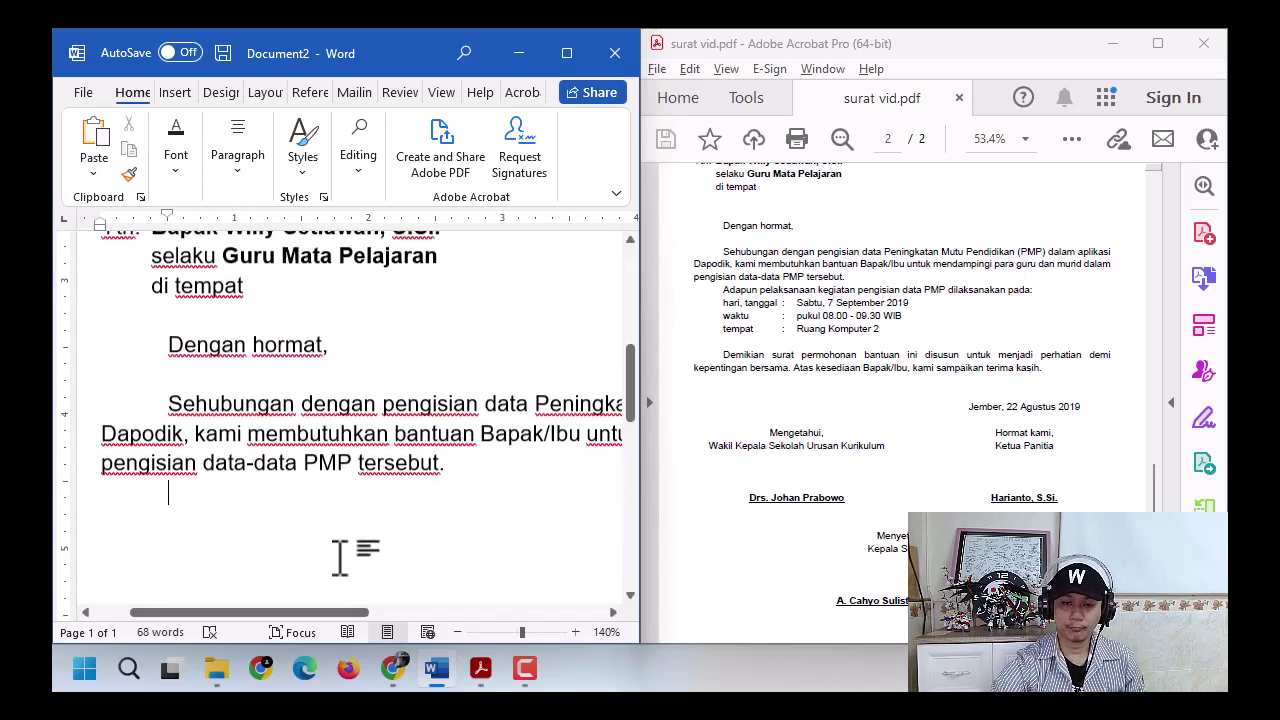
pyautogui.write('Ada')
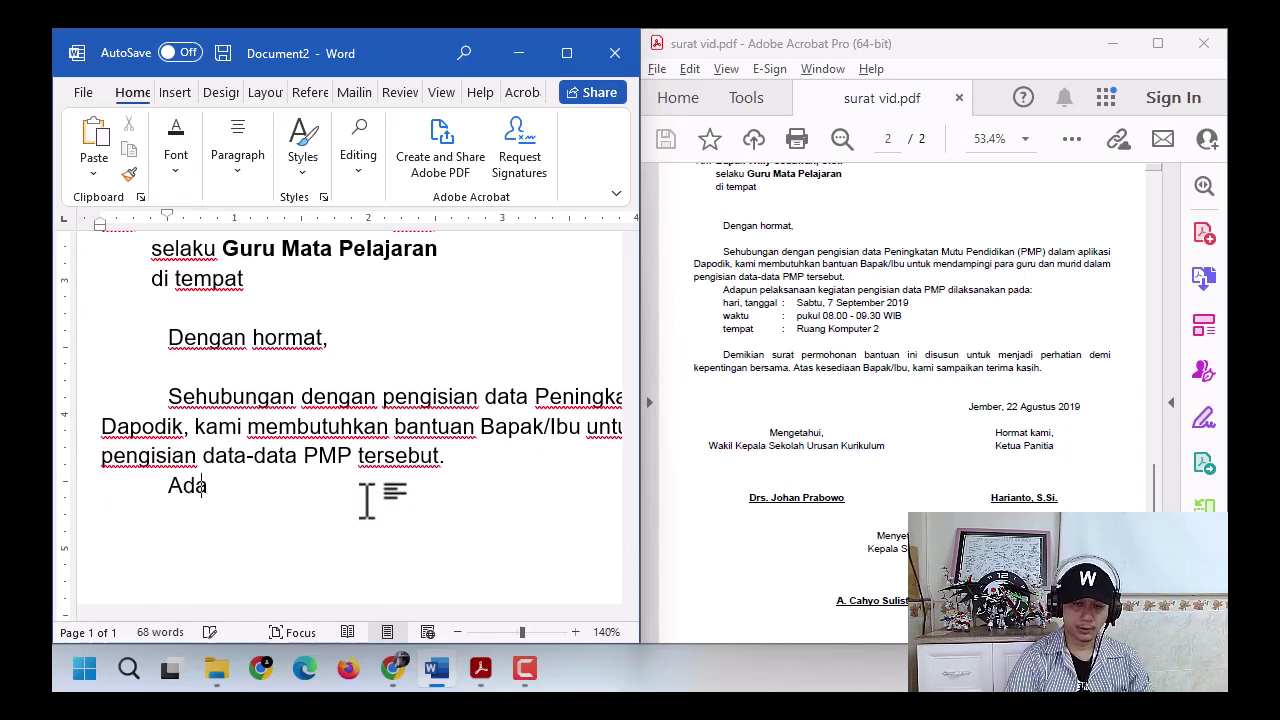
pyautogui.write('pun pelaksanaan kega')
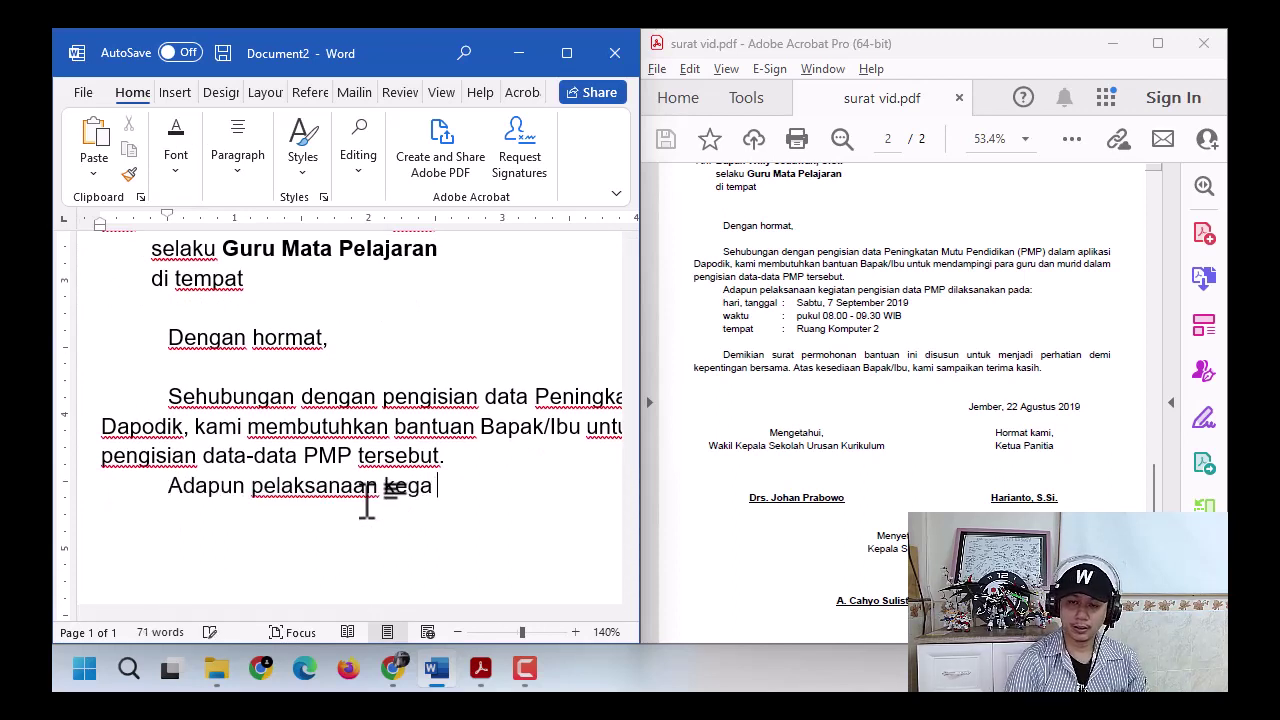
pyautogui.press('BackSpace')
pyautogui.write('iatan e')
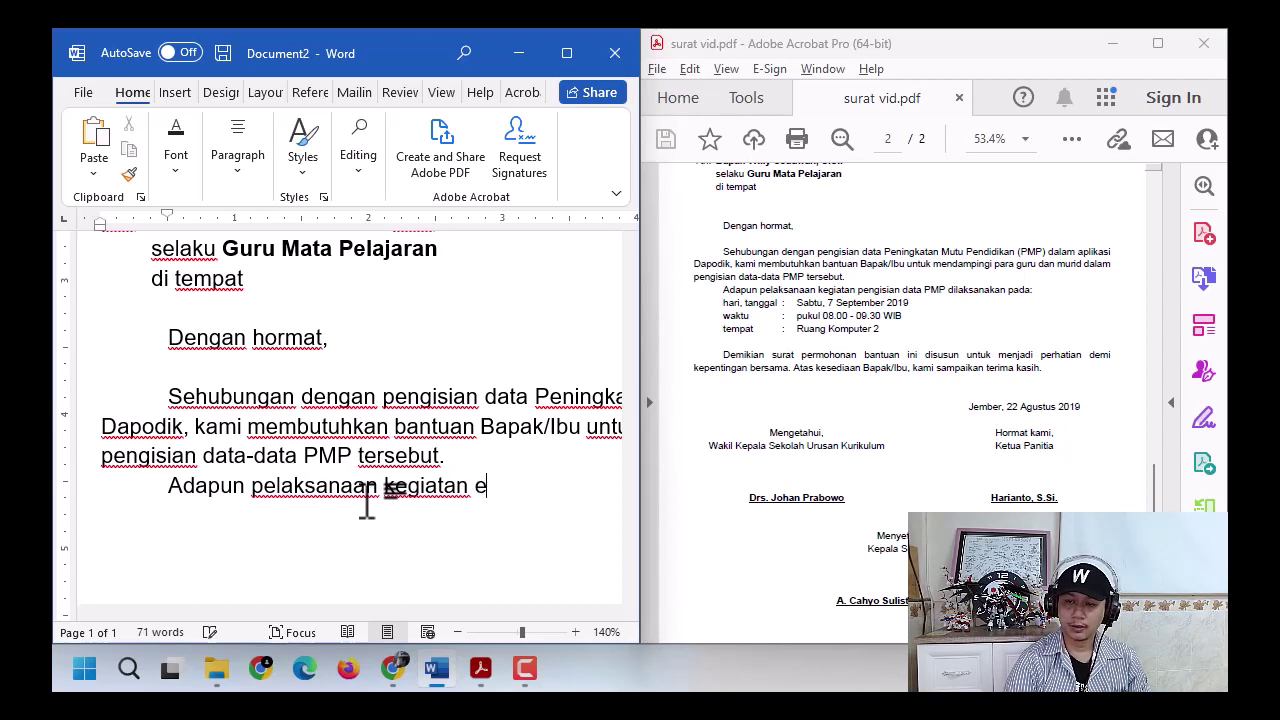
pyautogui.press('BackSpace')
pyautogui.write('pengisian data PMP')
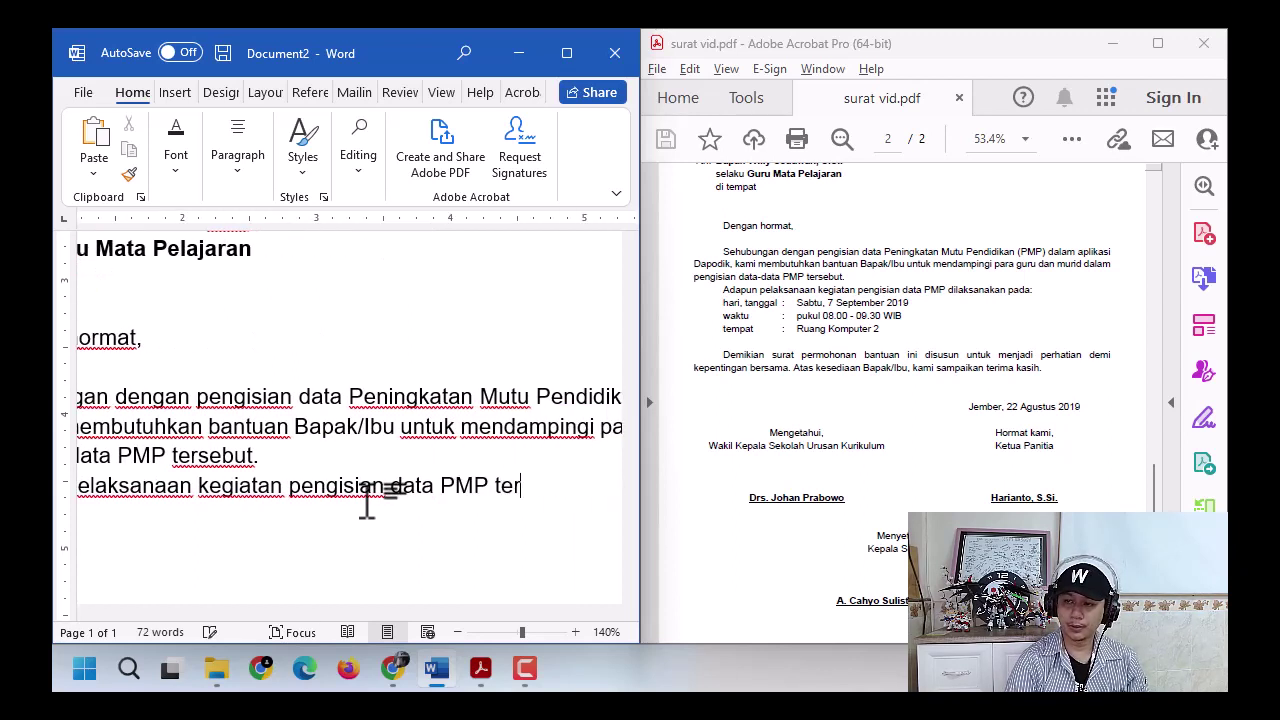
pyautogui.write(' dila')
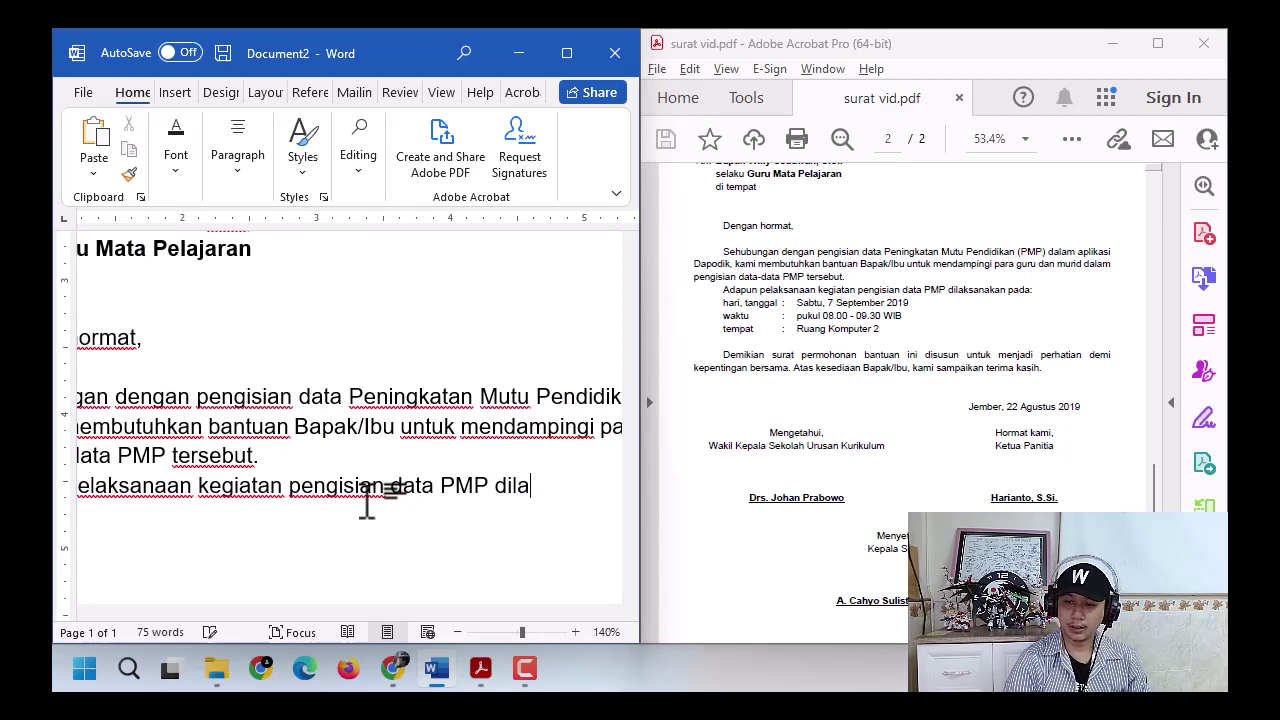
pyautogui.write('ksanakan')
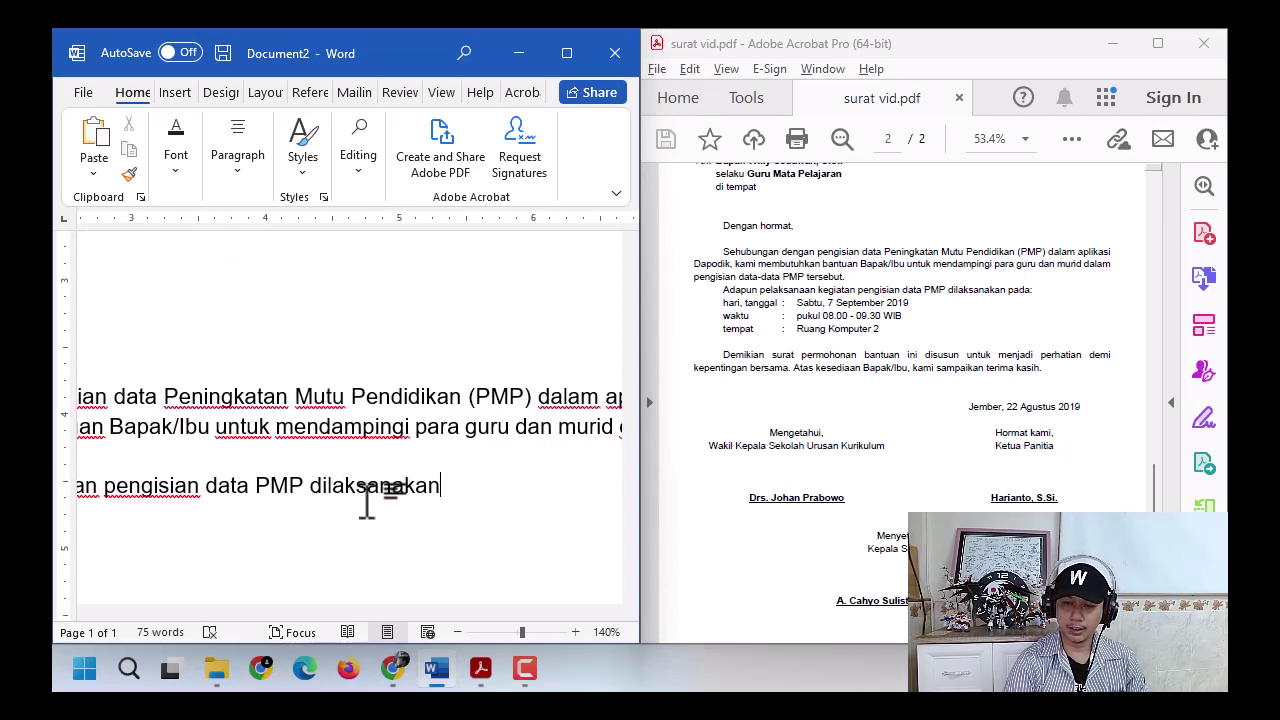
pyautogui.write(' pada:')
pyautogui.press('Return')
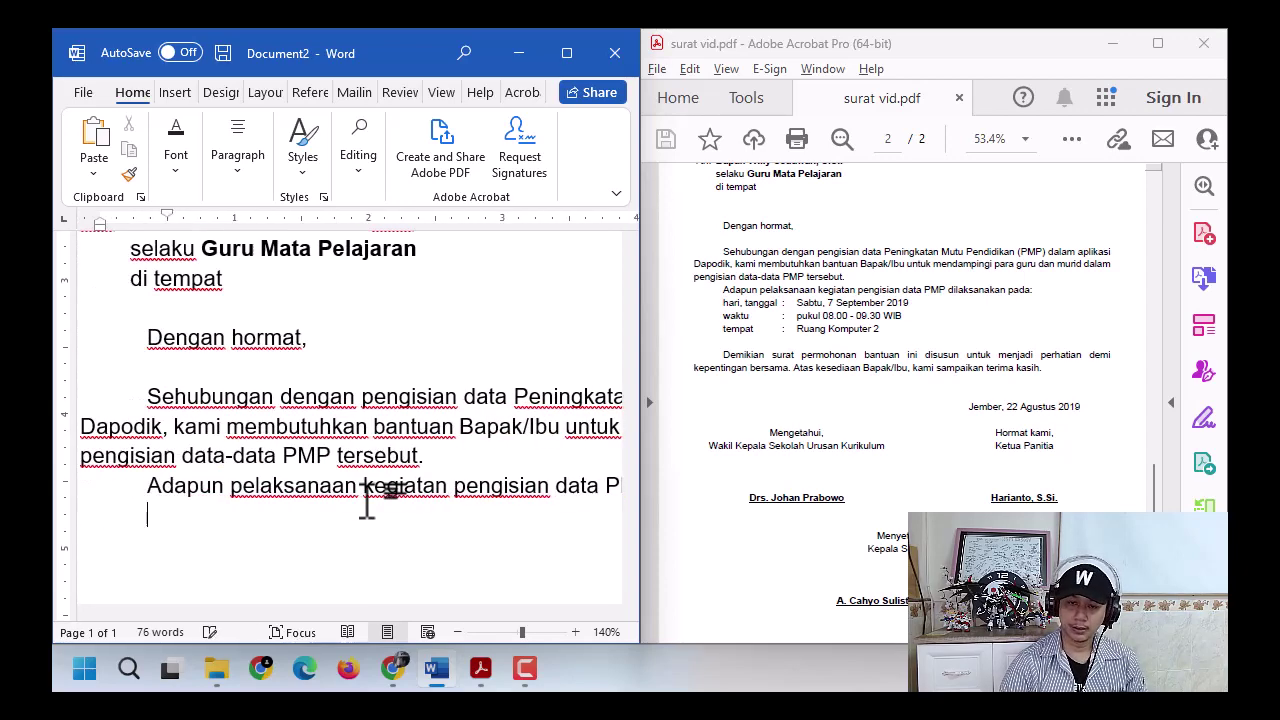
# - Add the line 'hari, tanggal : Sabtu, 7 September 2019', keeping 'hari' lowercase
pyautogui.write('hari,')
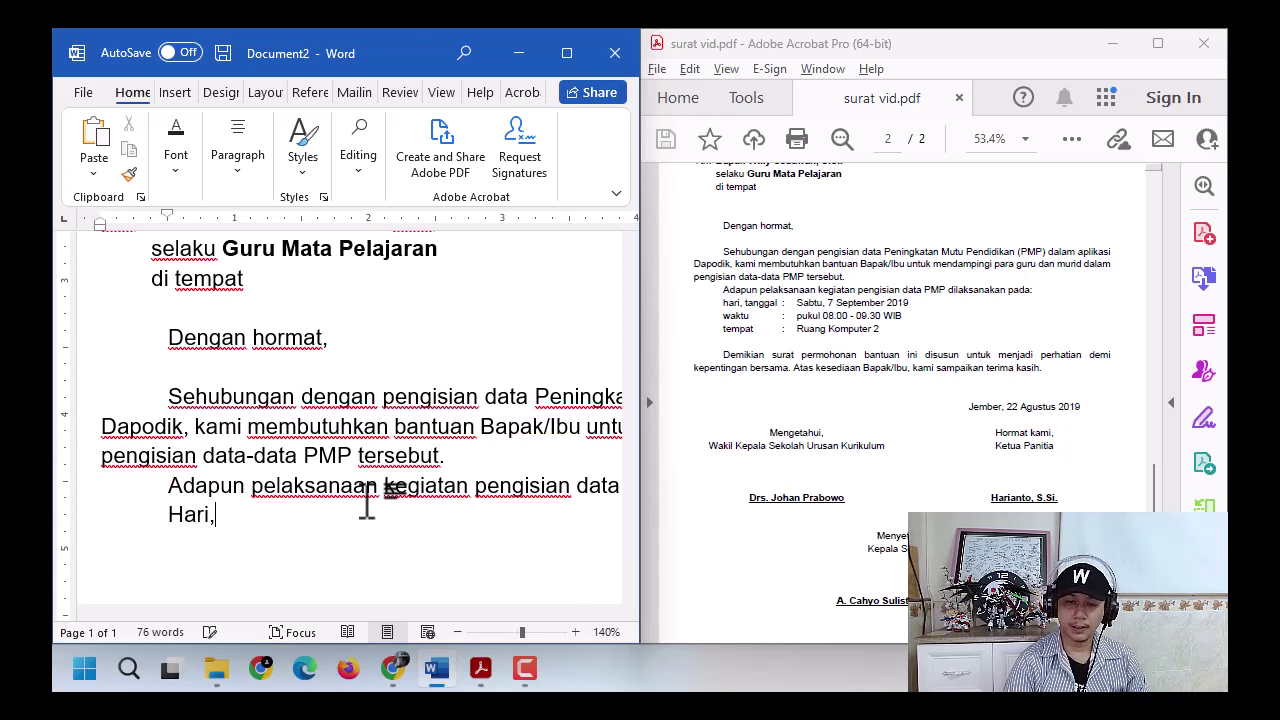
pyautogui.hotkey('ctrl', 'z')
pyautogui.write('tangga')
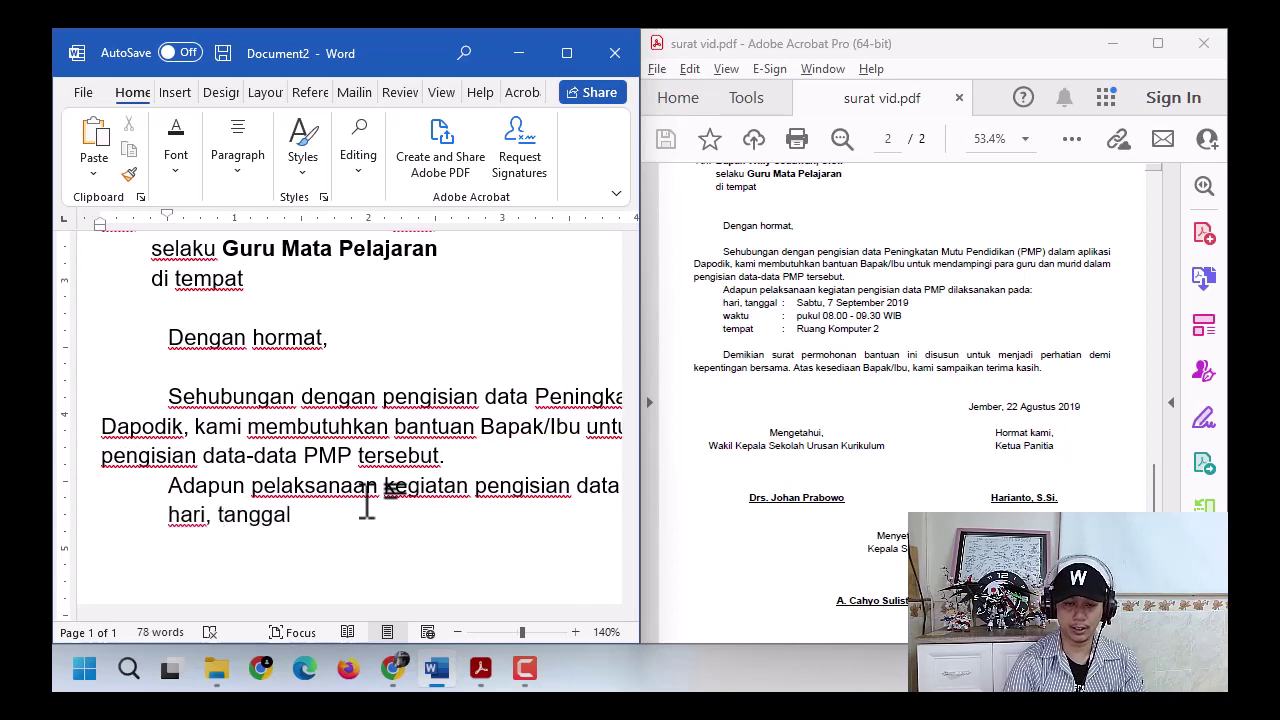
pyautogui.write('l  ')
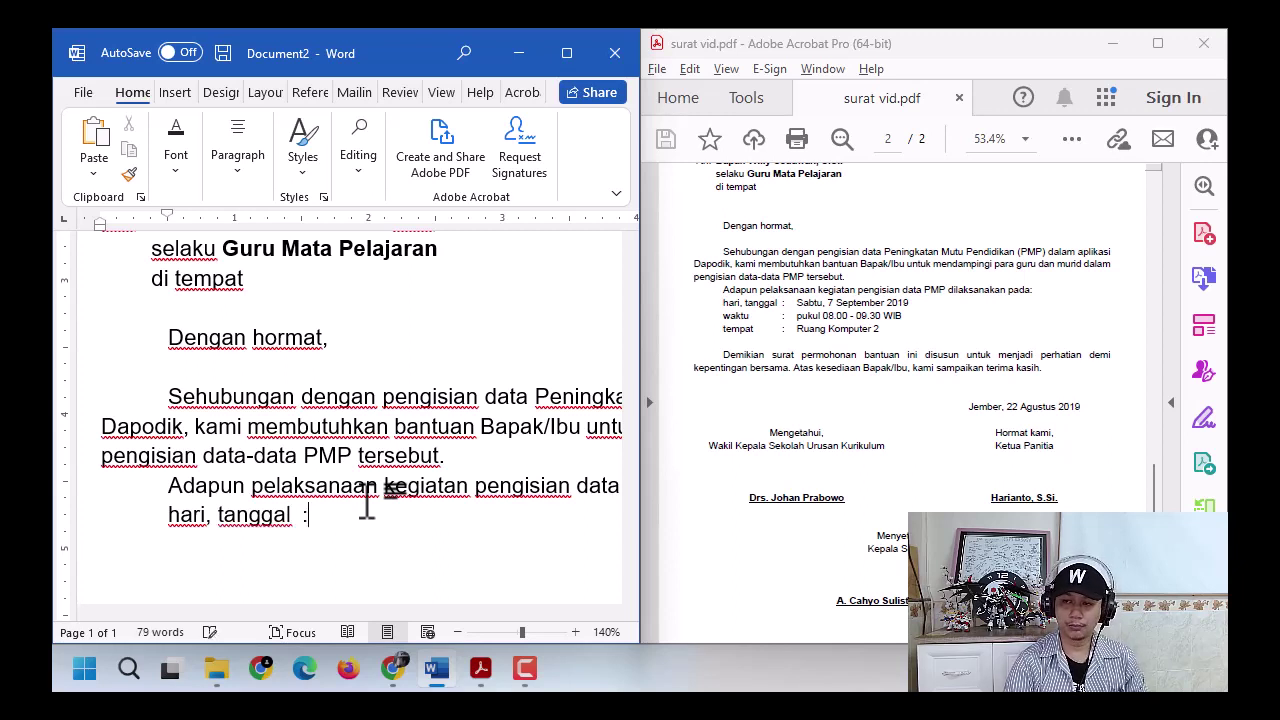
pyautogui.write(':')
pyautogui.press('Tab')
pyautogui.write('Sabtu, ')
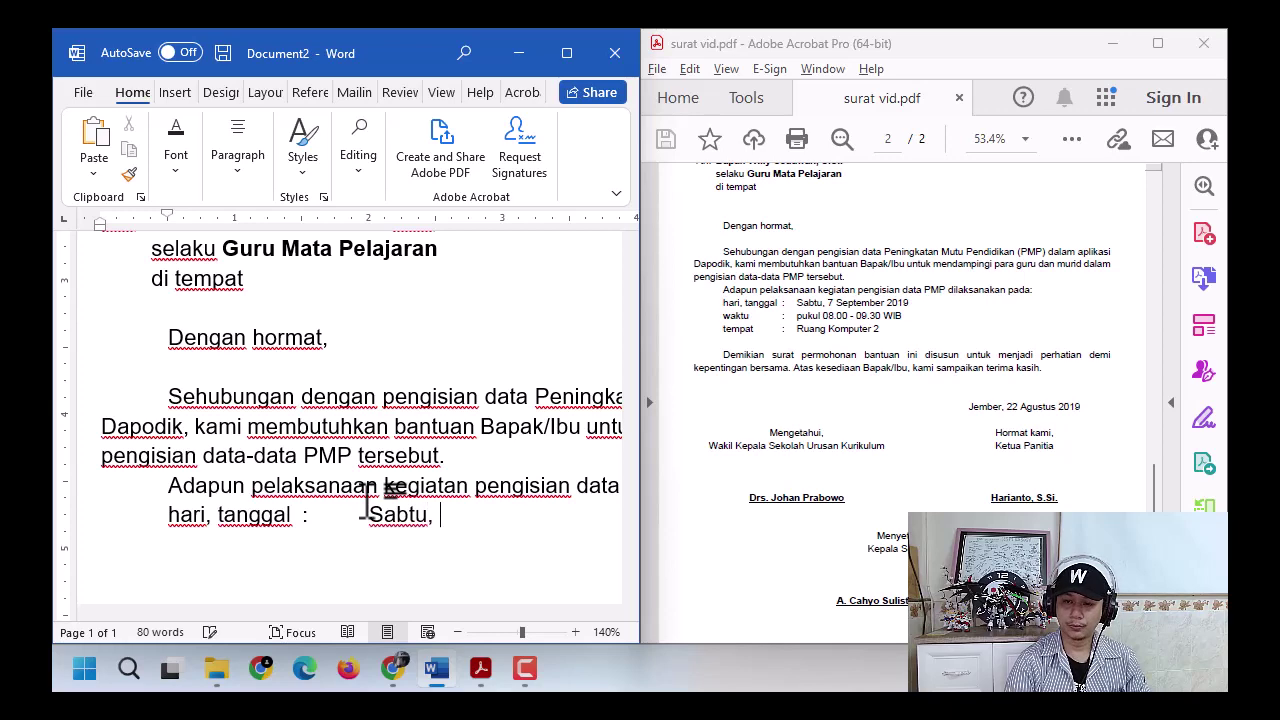
pyautogui.write('7 Sep')
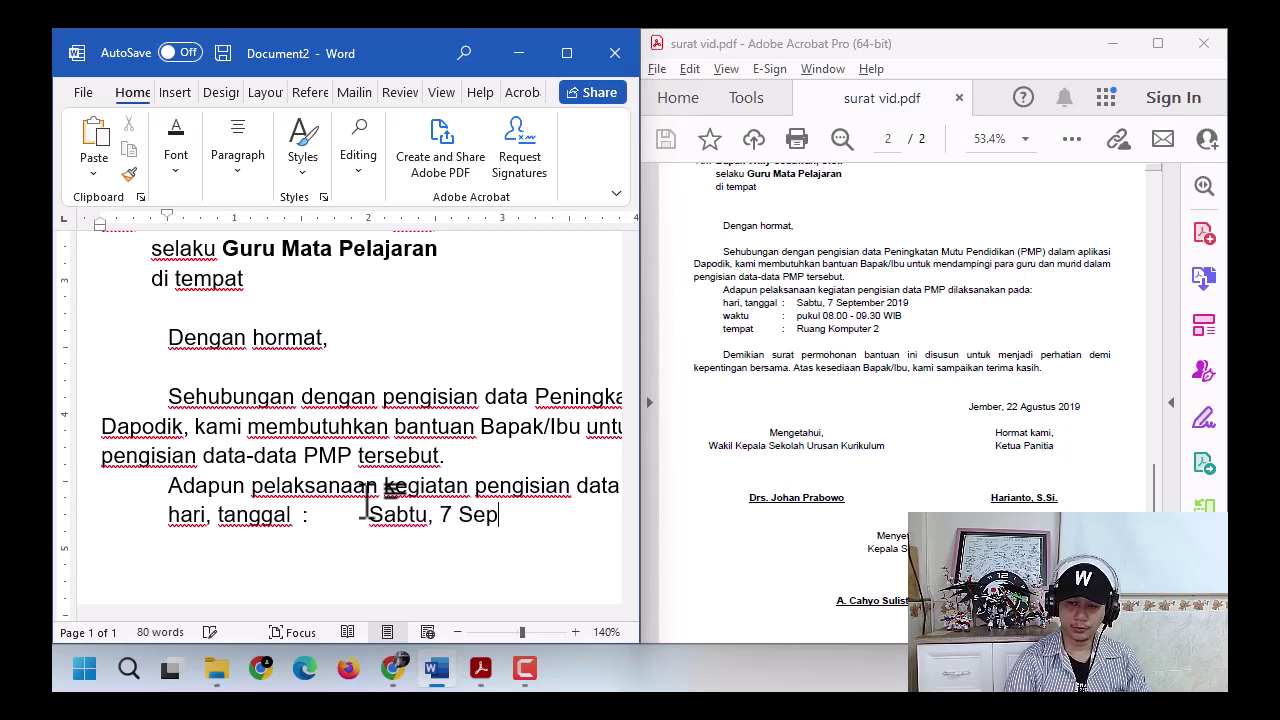
pyautogui.write('tember 2019')
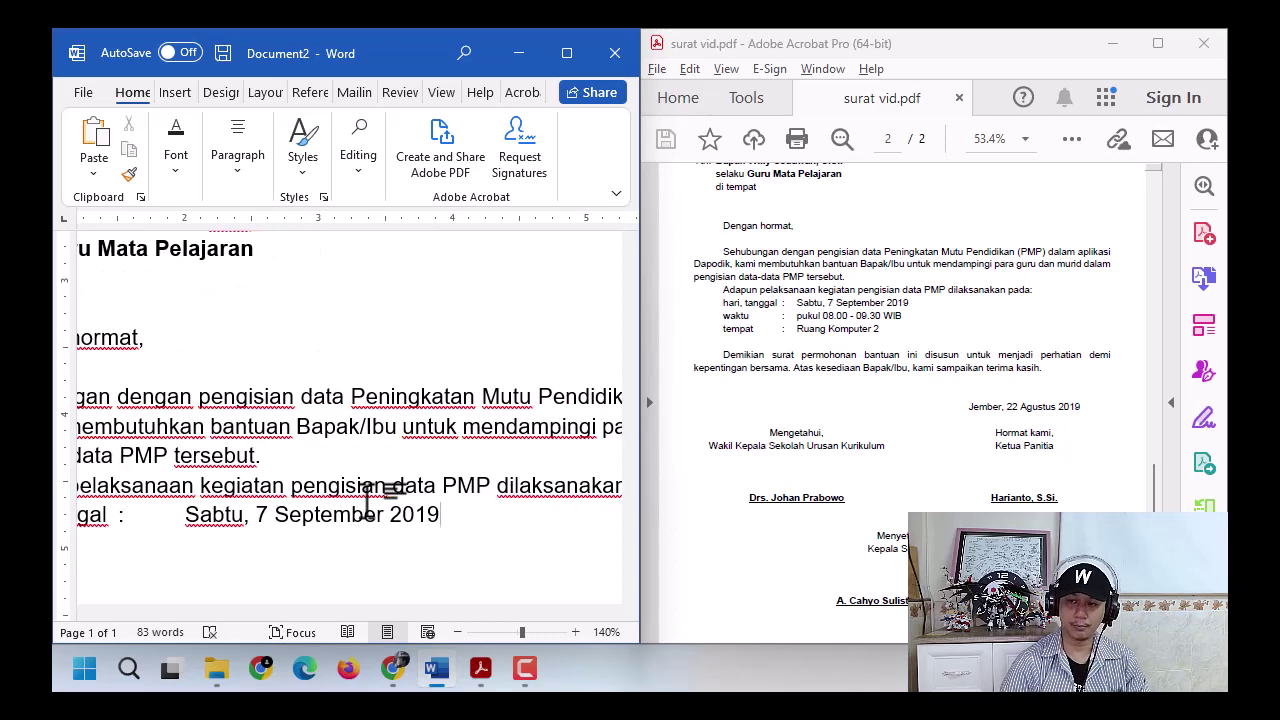
pyautogui.press('Return')
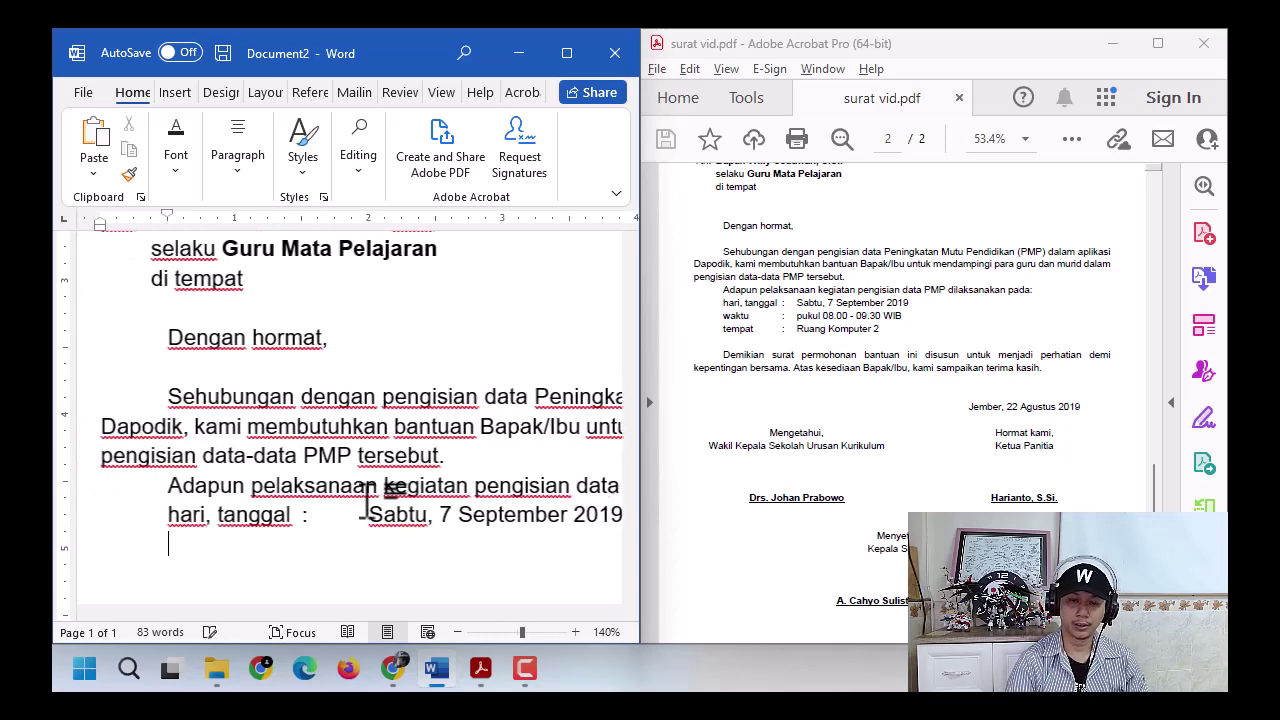
# - Add 'waktu : pukul 08.00 - 09.30 WIB' with a plain hyphen, and 'tempat : Ruang Komputer 2'
pyautogui.write('waktu ')
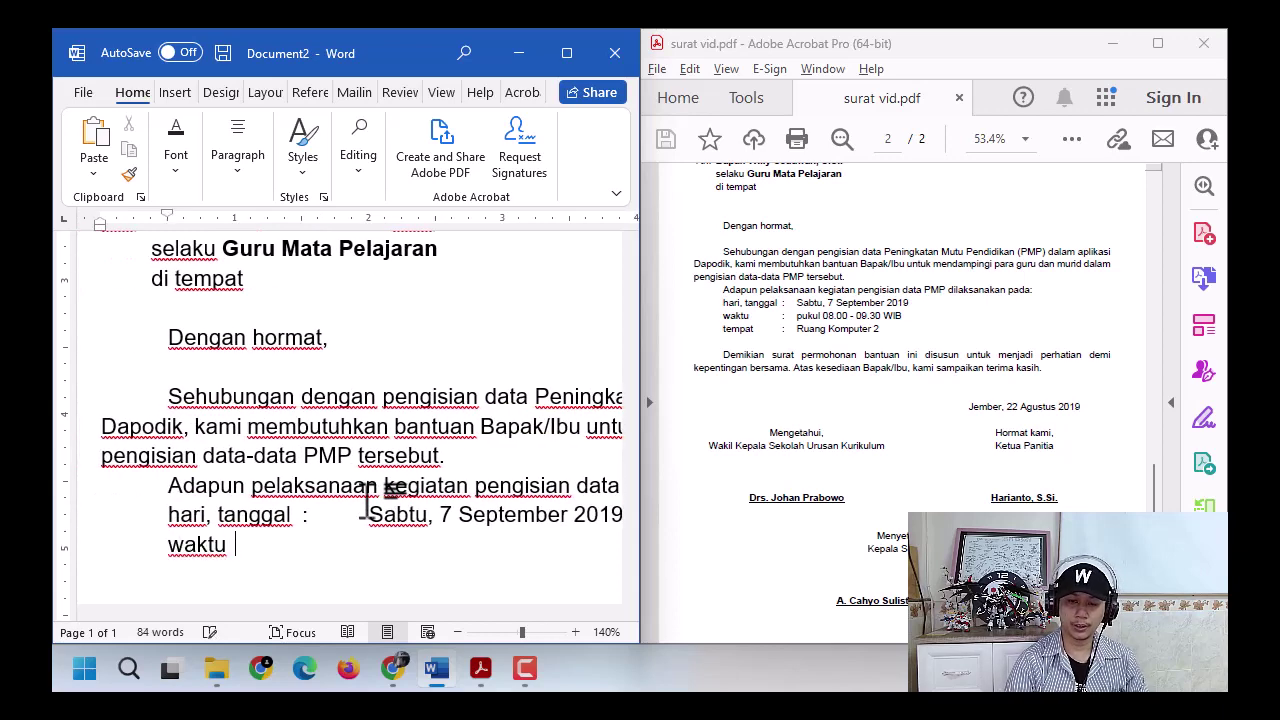
pyautogui.write(':')
pyautogui.press('Tab')
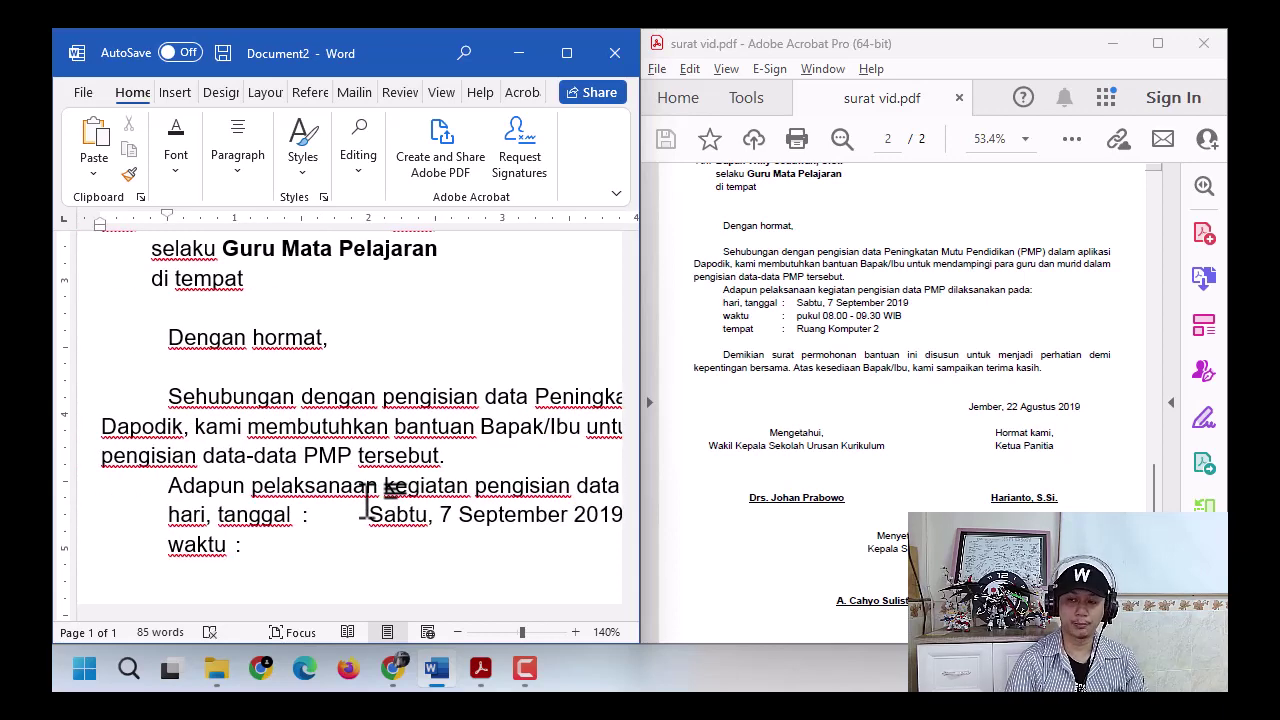
pyautogui.write('pukul 08')
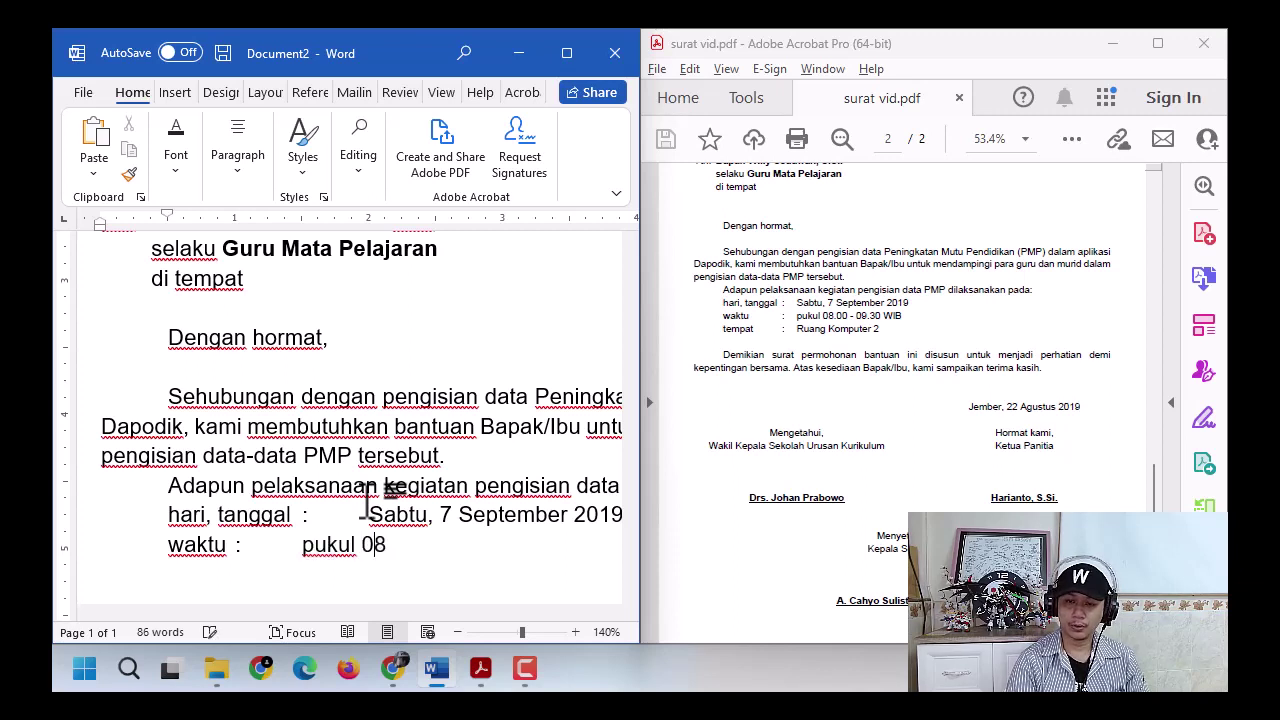
pyautogui.write('.00 -')
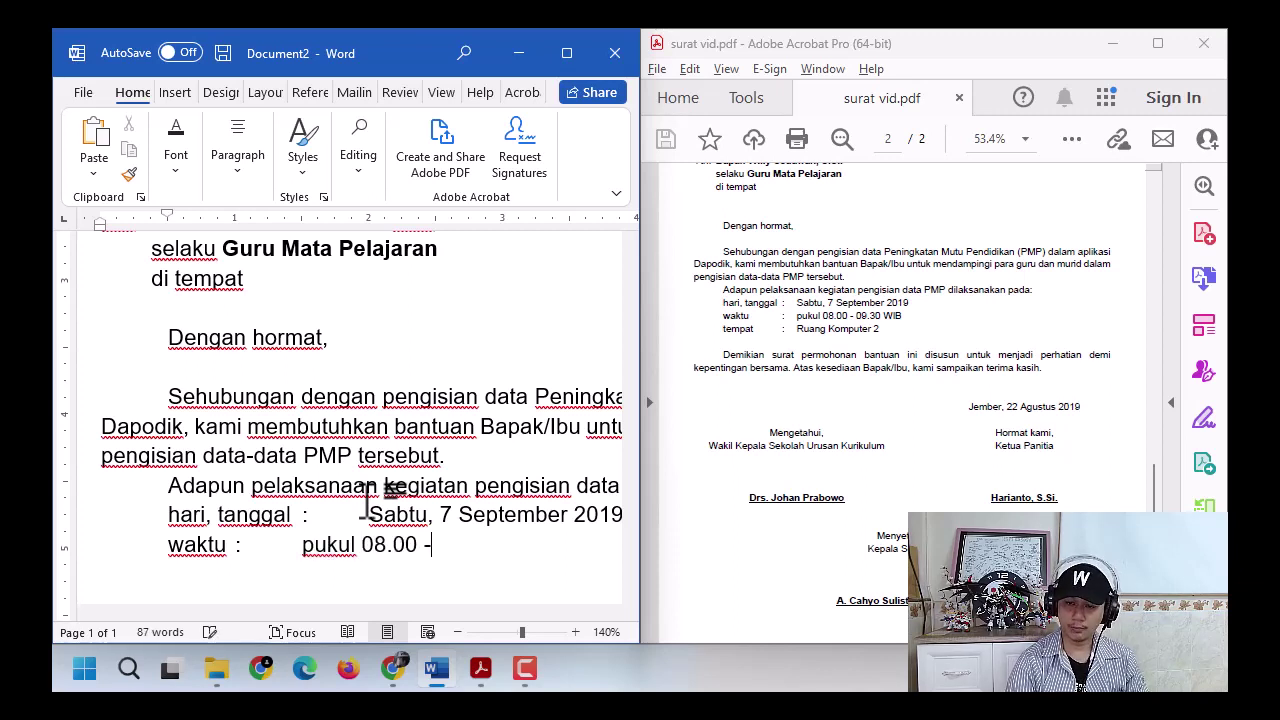
pyautogui.write(' 09.')
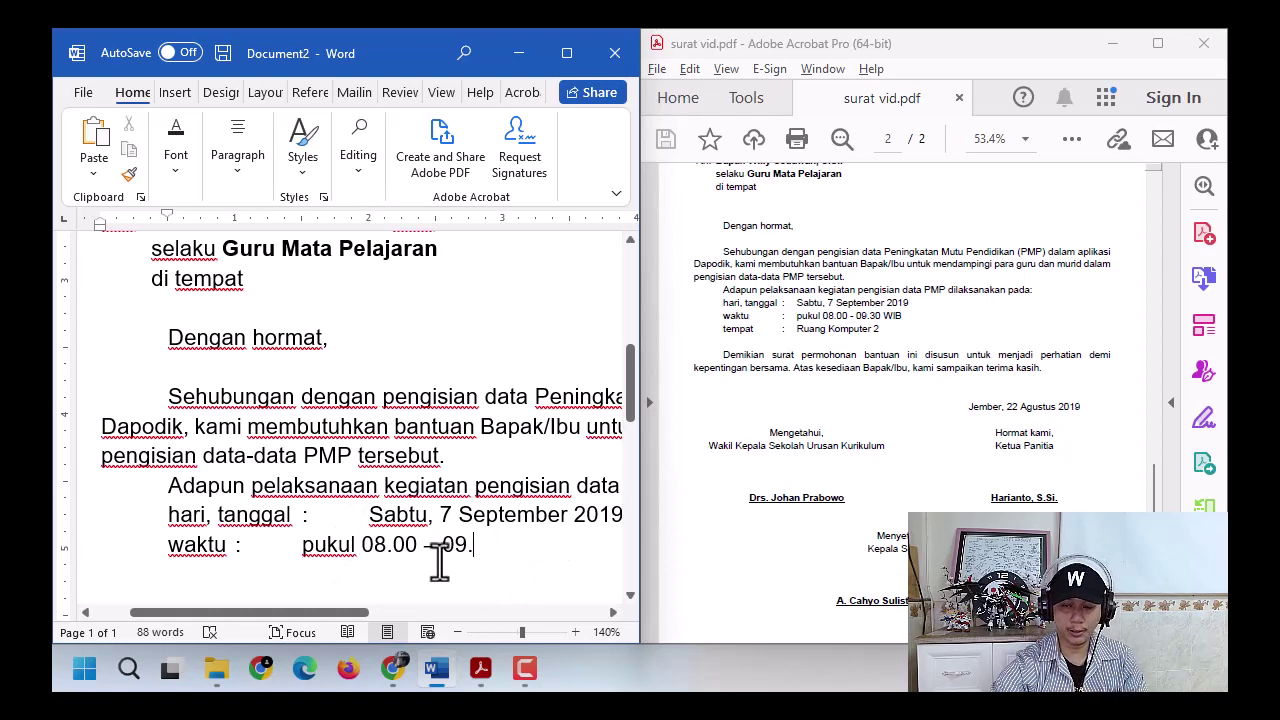
pyautogui.doubleClick(435, 546)
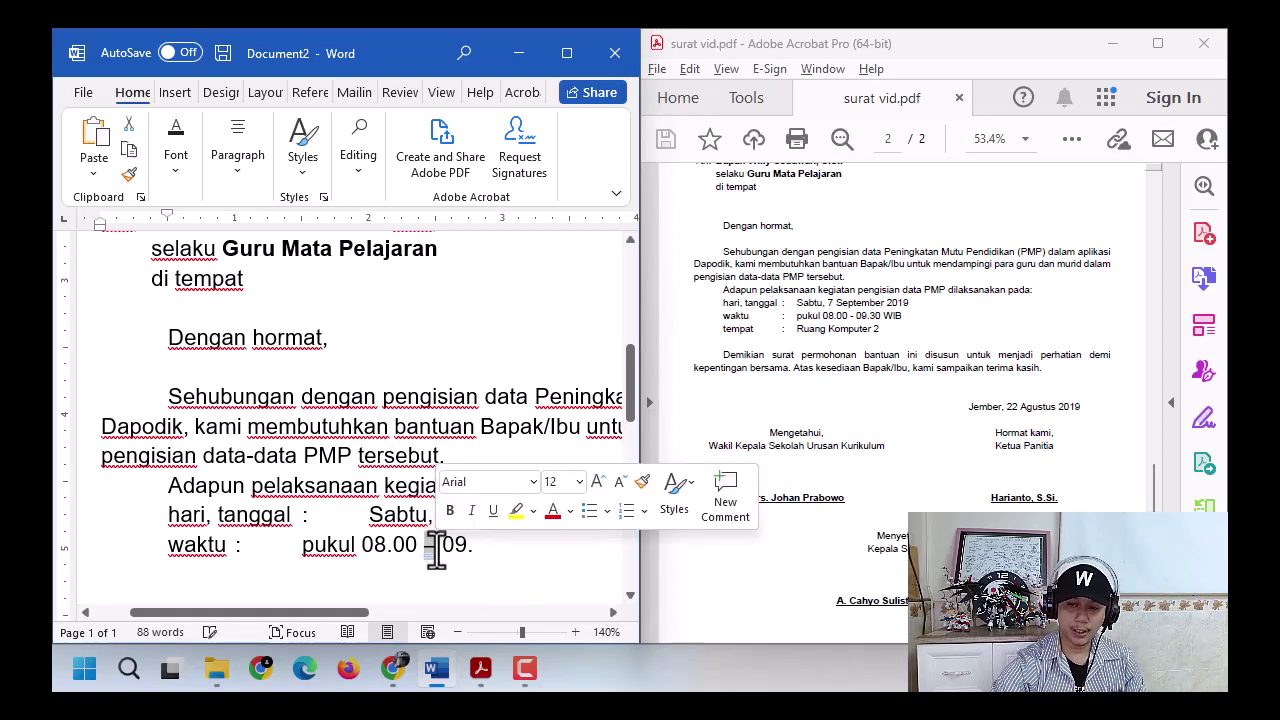
pyautogui.click(469, 550)
pyautogui.click(507, 555)
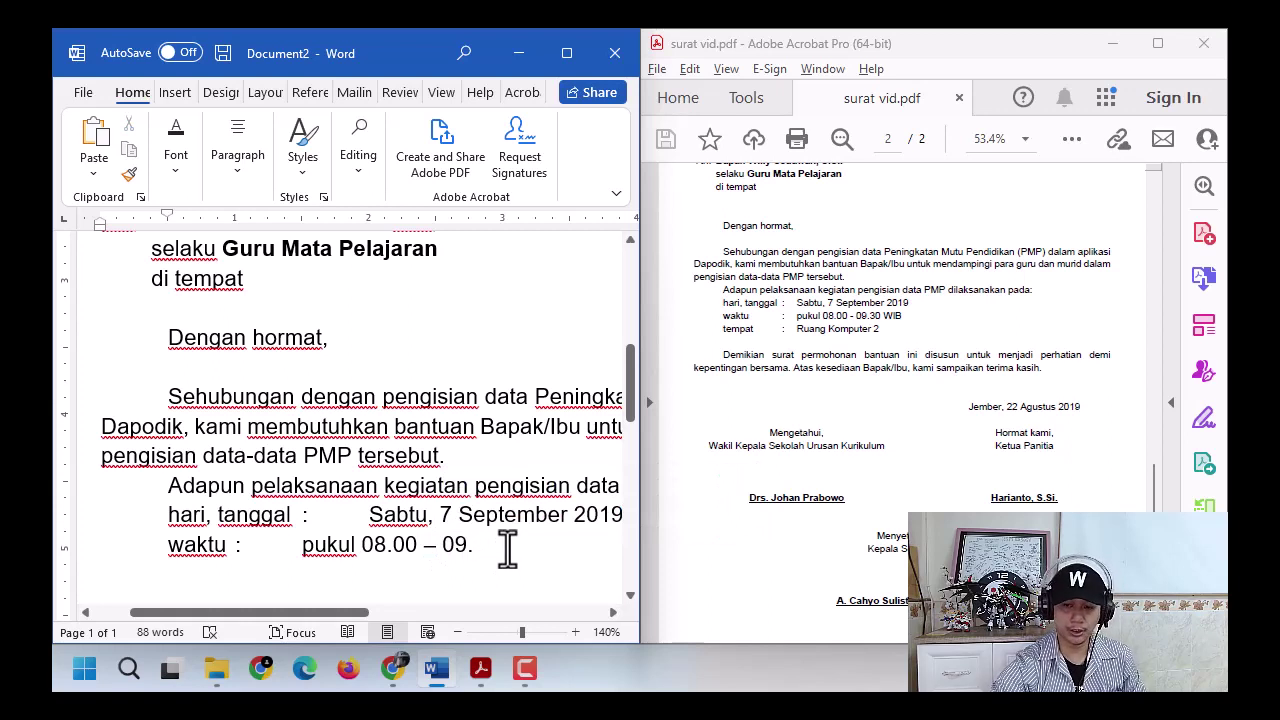
pyautogui.hotkey('ctrl', 'z')
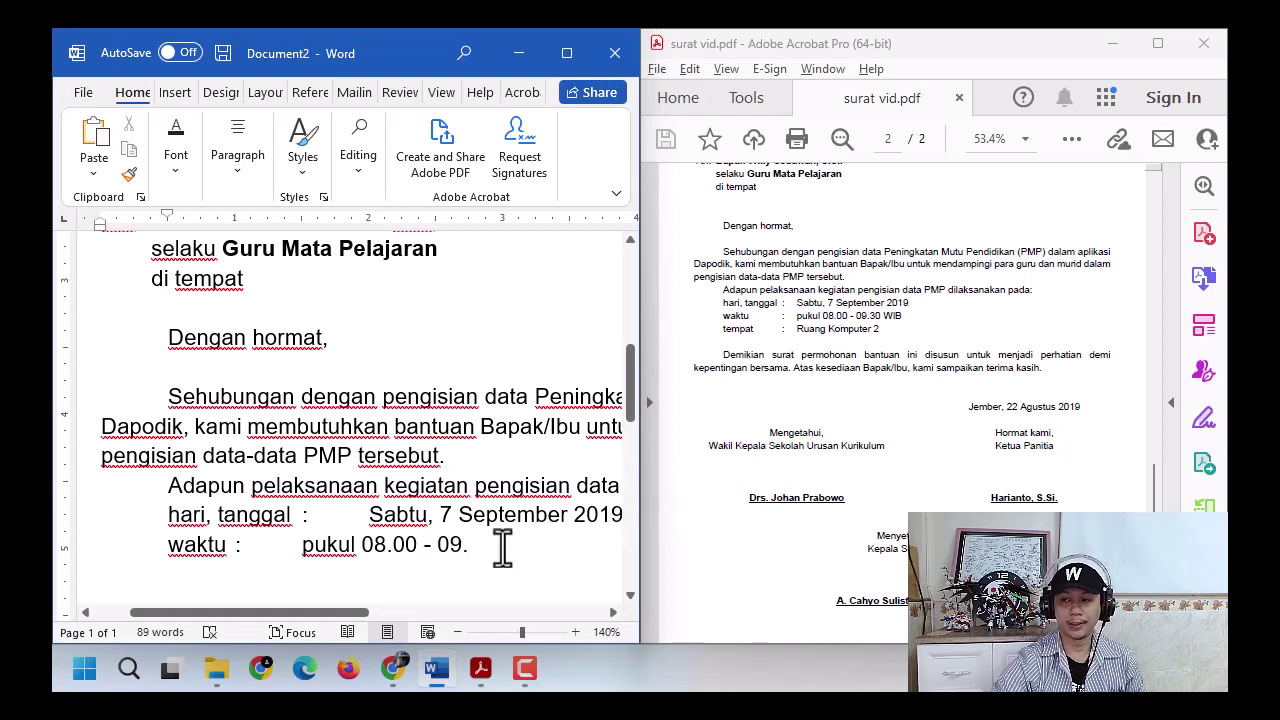
pyautogui.write('30 WIB ')
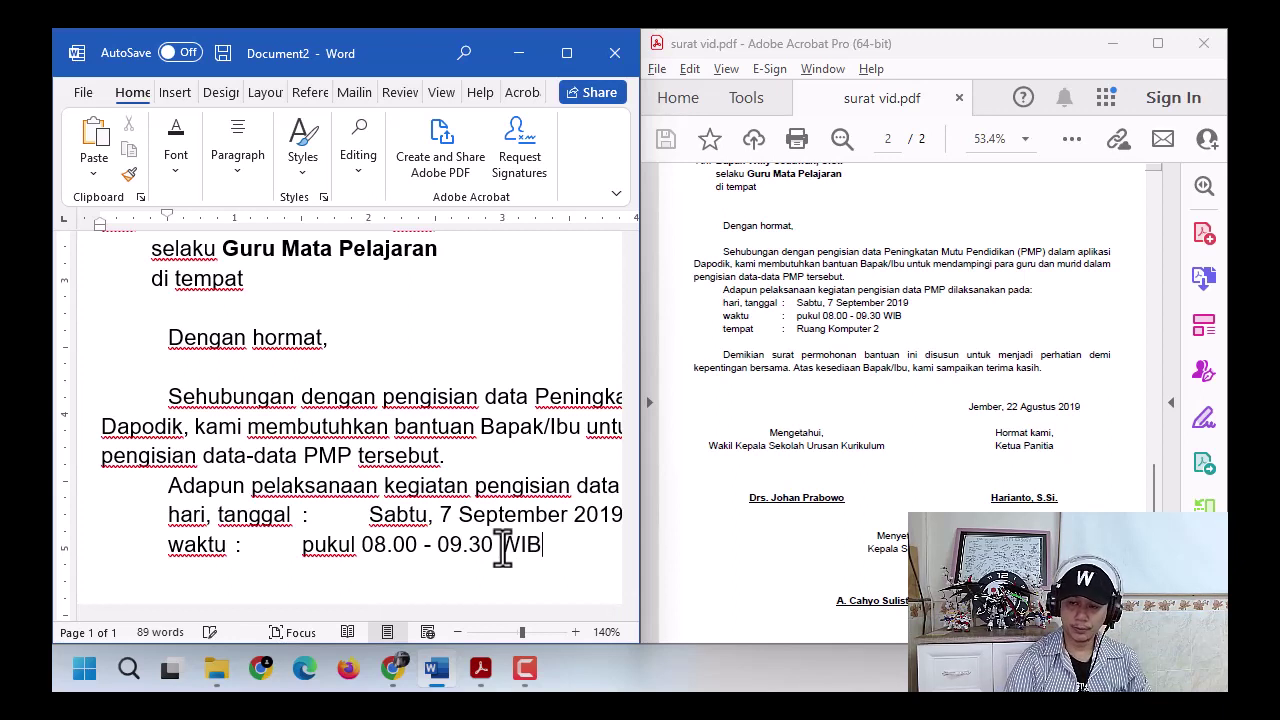
pyautogui.write('t')
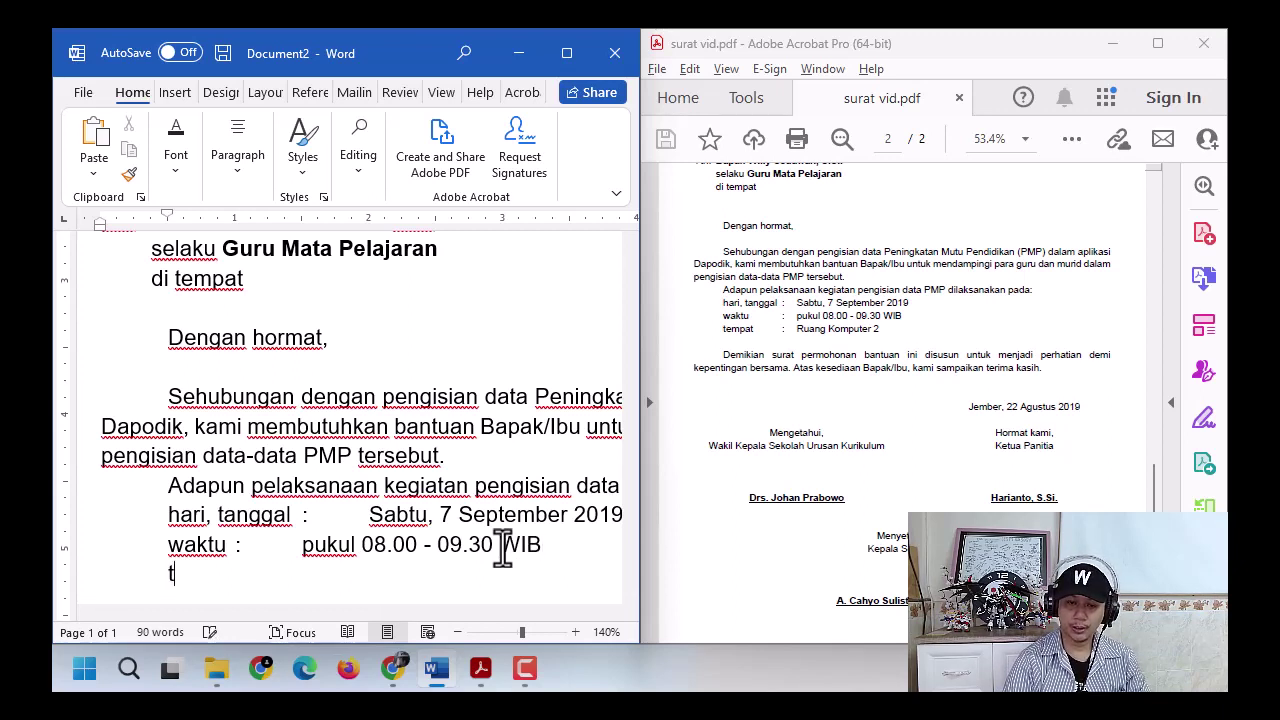
pyautogui.write('empat')
pyautogui.press('Tab')
pyautogui.write(':')
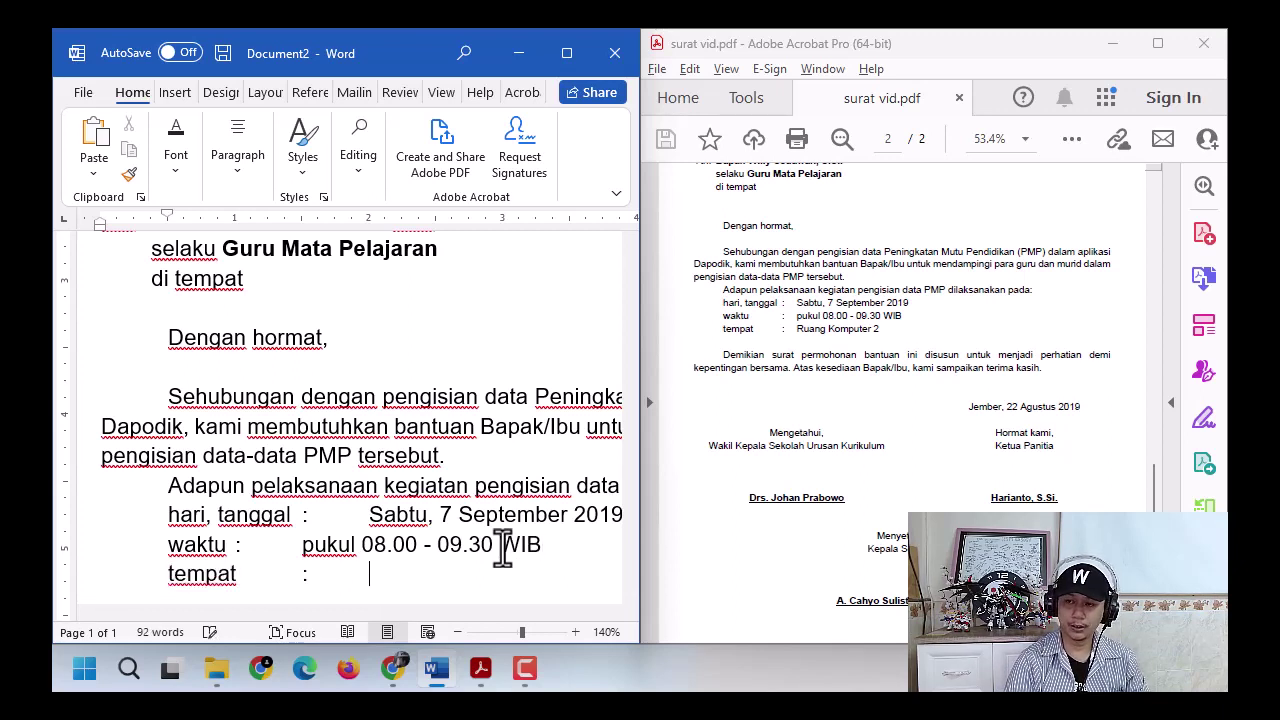
pyautogui.write('Ruag')
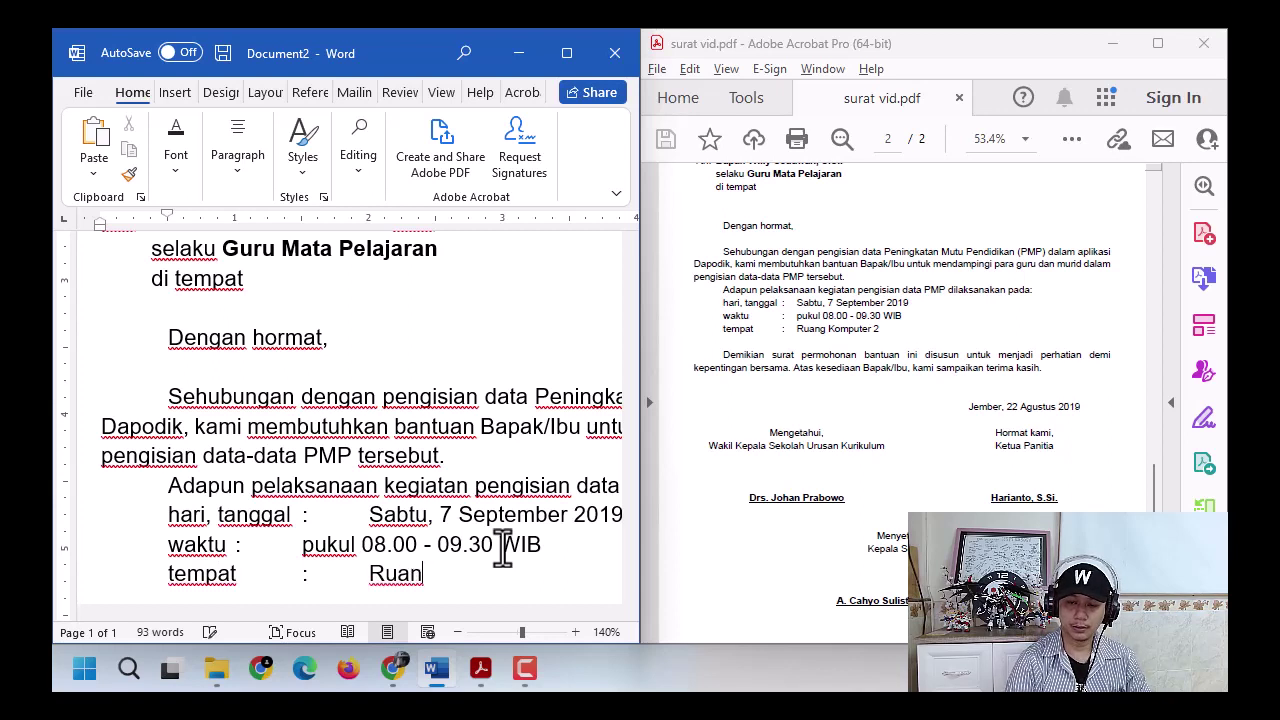
pyautogui.write('g Komputer ')
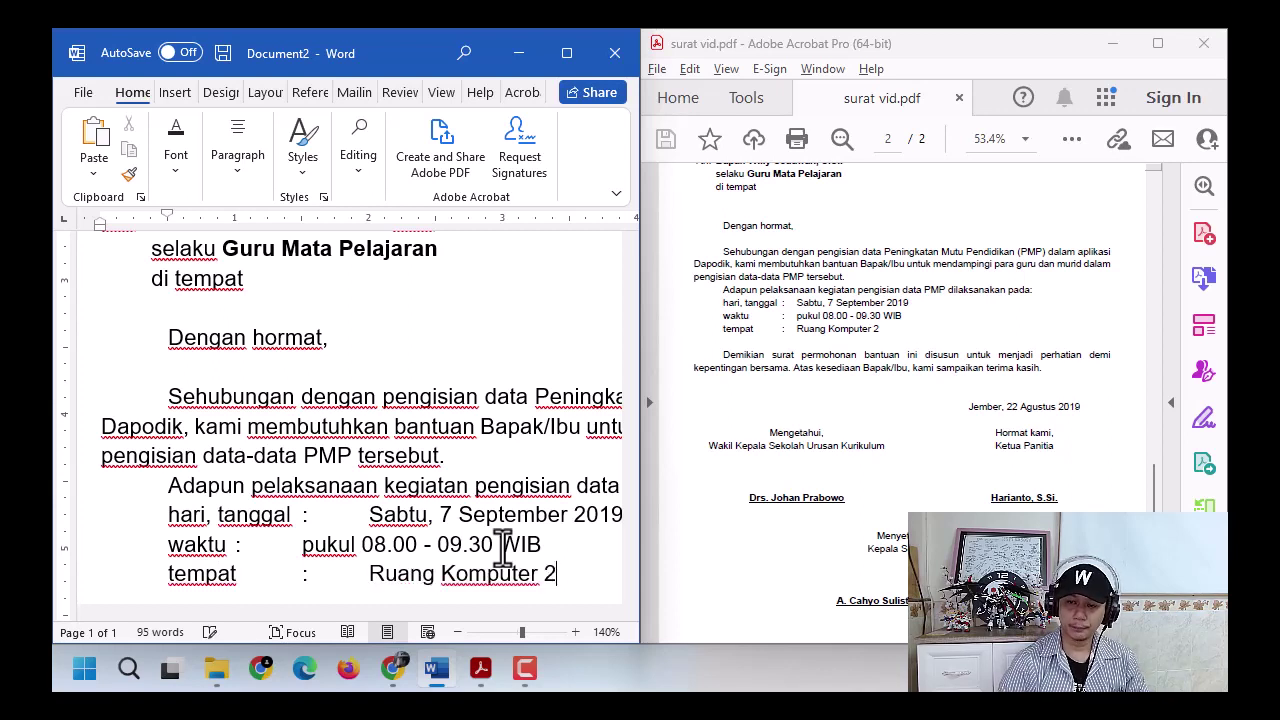
pyautogui.write('2')
pyautogui.press('Return')
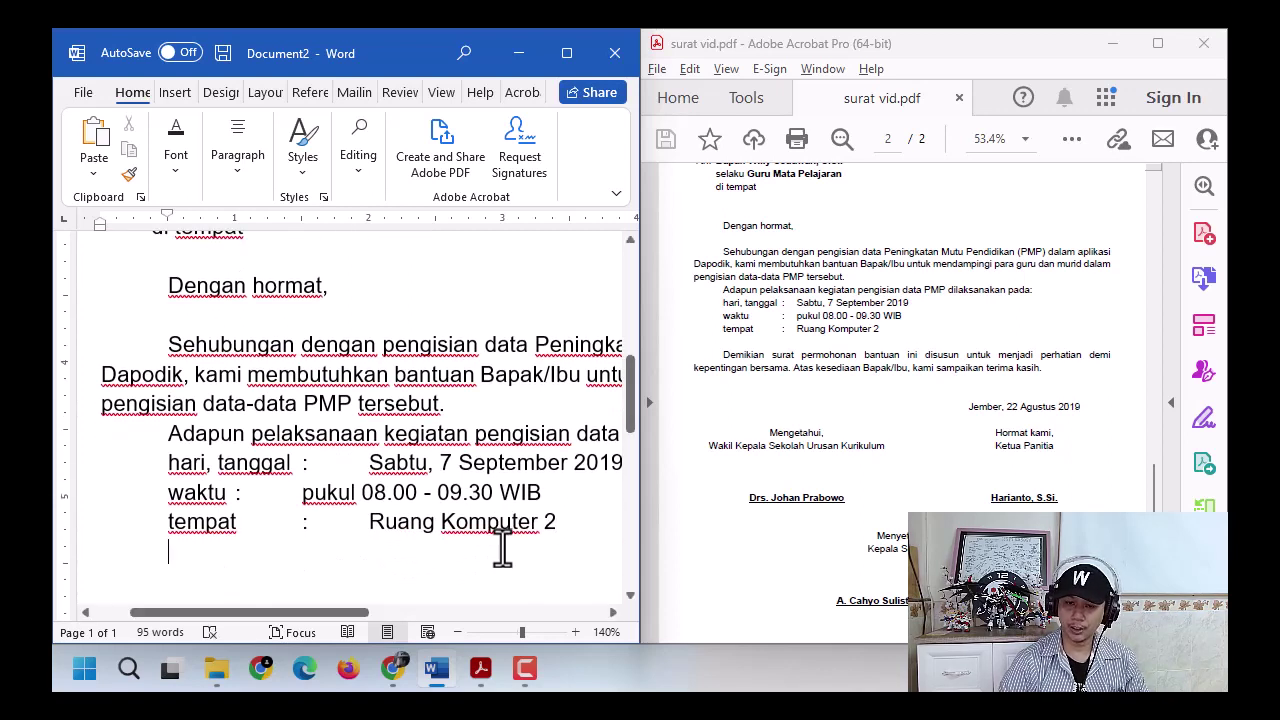
# - Add a blank line and check the tab gaps after tanggal, waktu and tempat
pyautogui.press('Return')
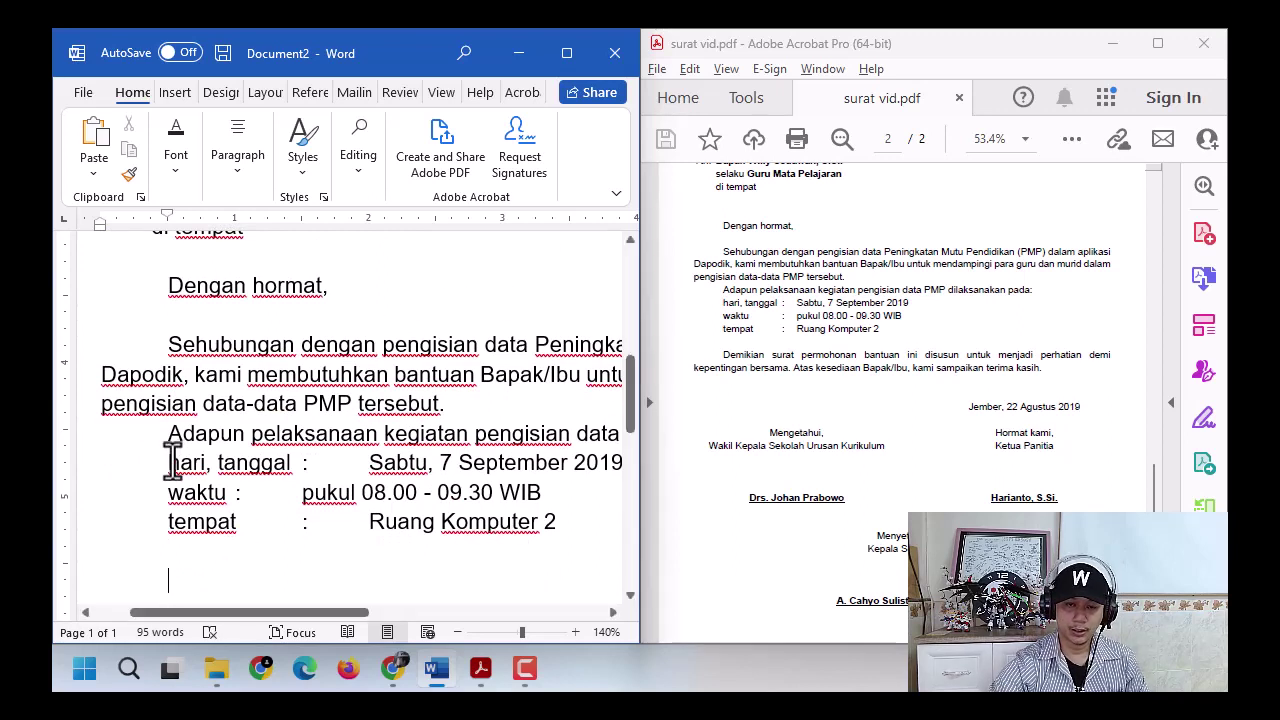
pyautogui.moveTo(170, 462); pyautogui.dragTo(565, 521)
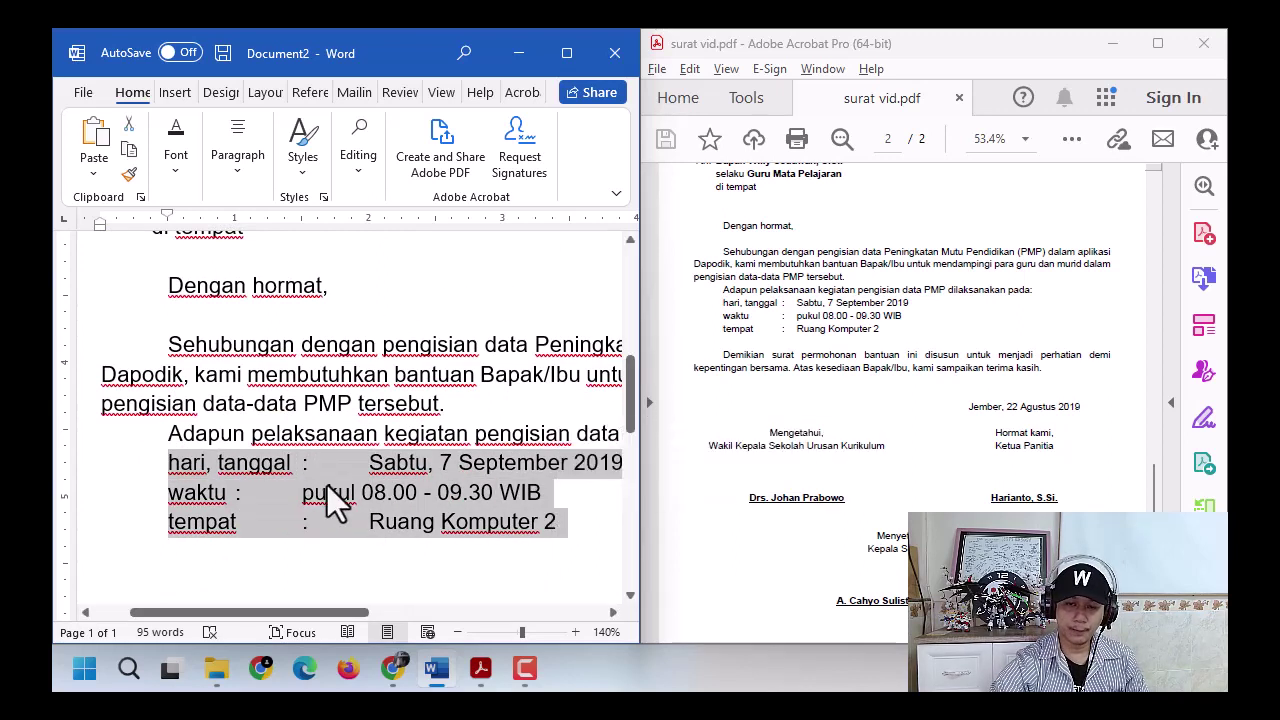
pyautogui.click(326, 471)
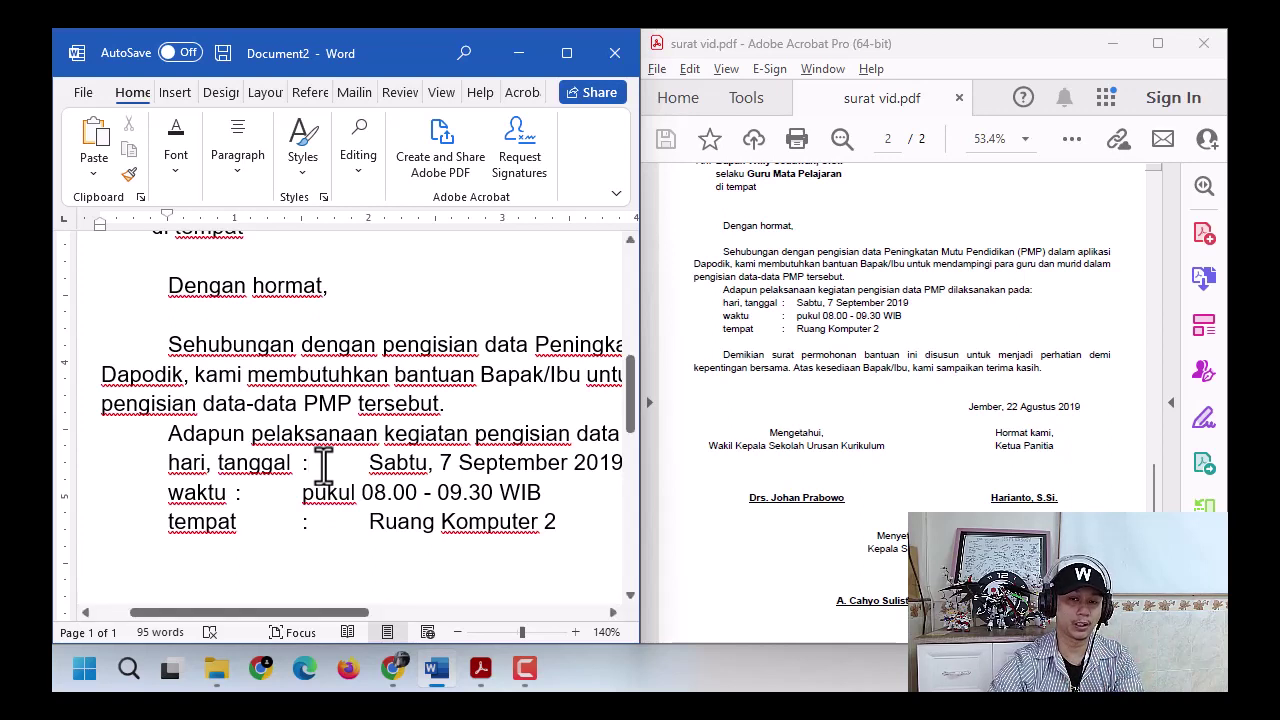
pyautogui.moveTo(291, 462); pyautogui.dragTo(302, 462)
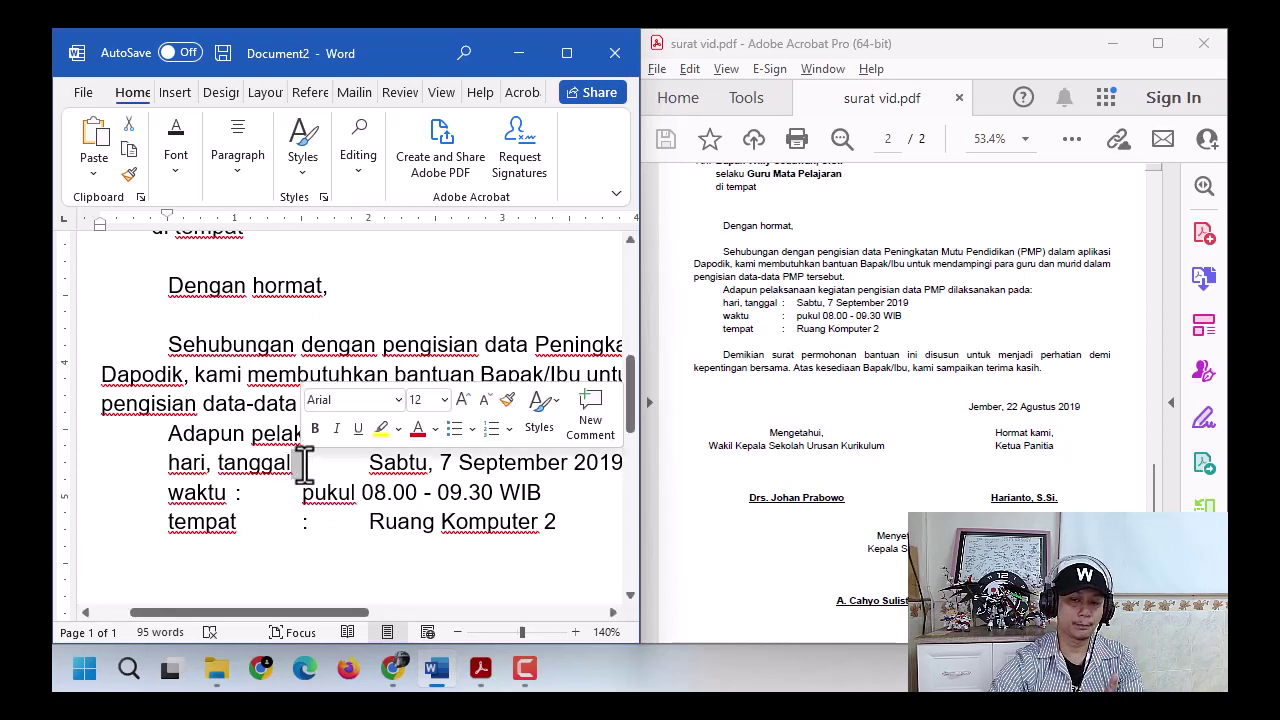
pyautogui.moveTo(236, 492); pyautogui.dragTo(302, 492)
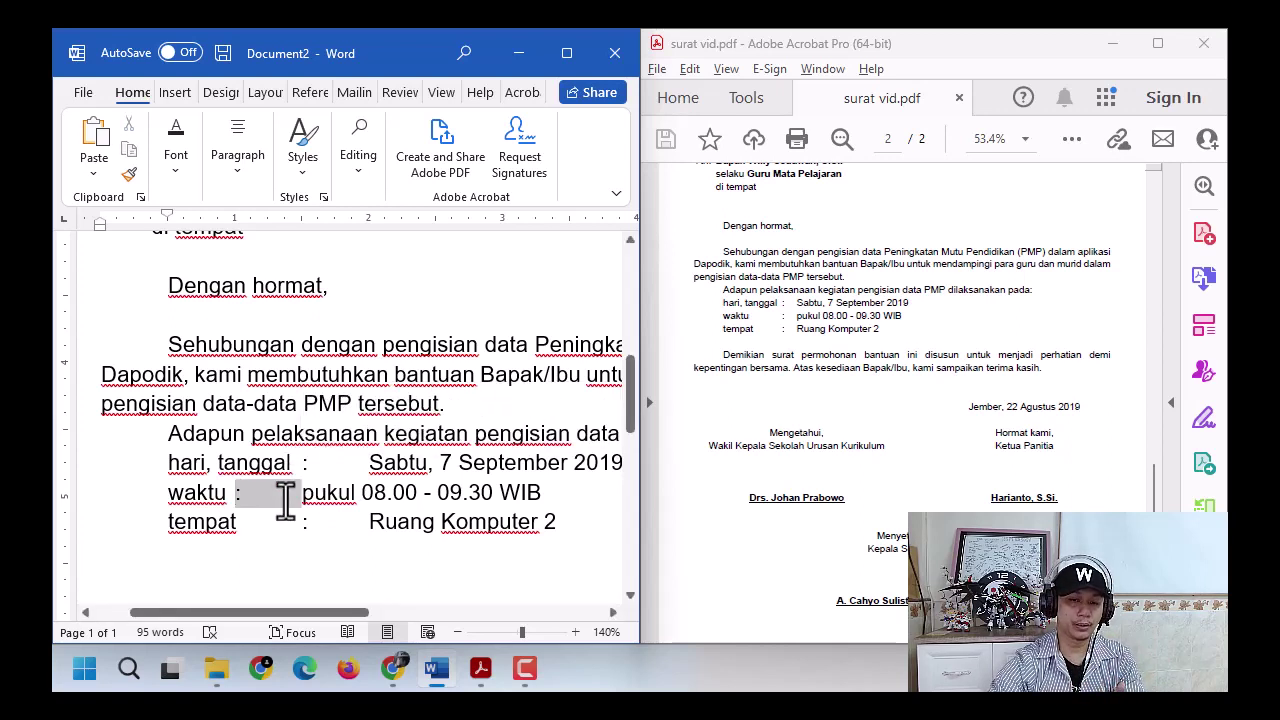
pyautogui.doubleClick(279, 530)
pyautogui.click(405, 531)
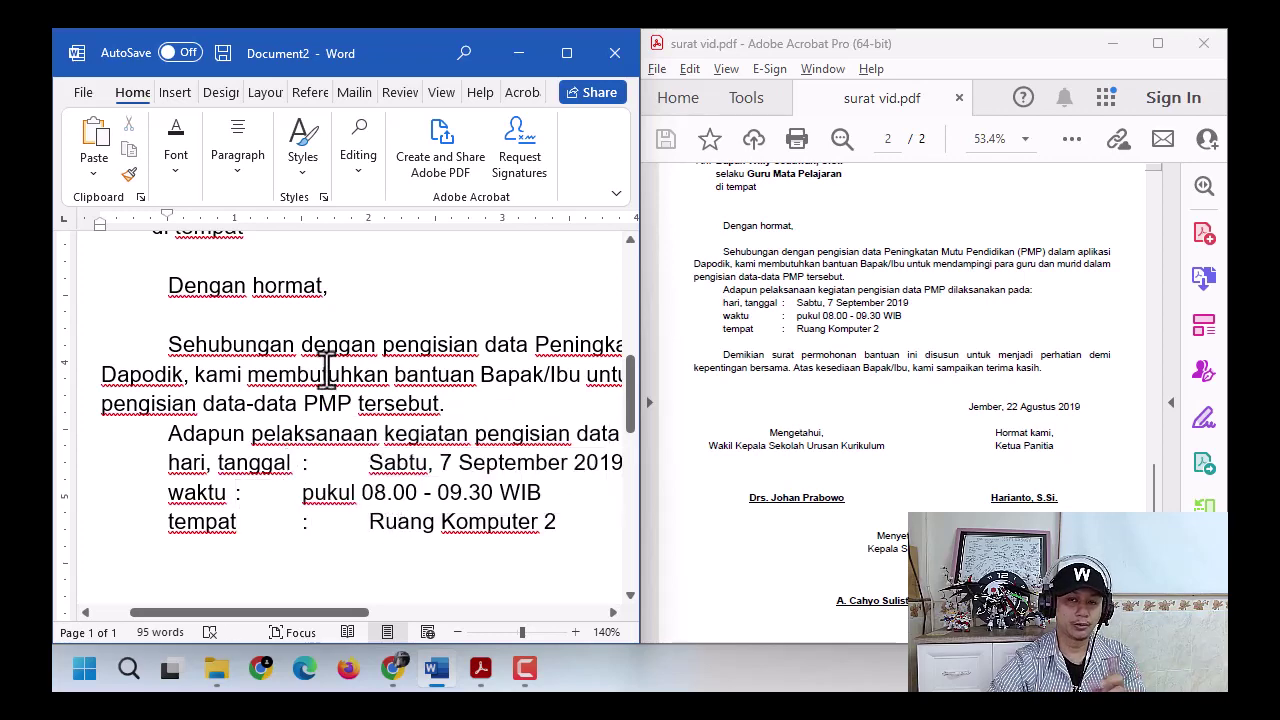
# - Set ruler tab stops for the header lines and align the schedule colons in one column
pyautogui.scroll(3, 327, 372)
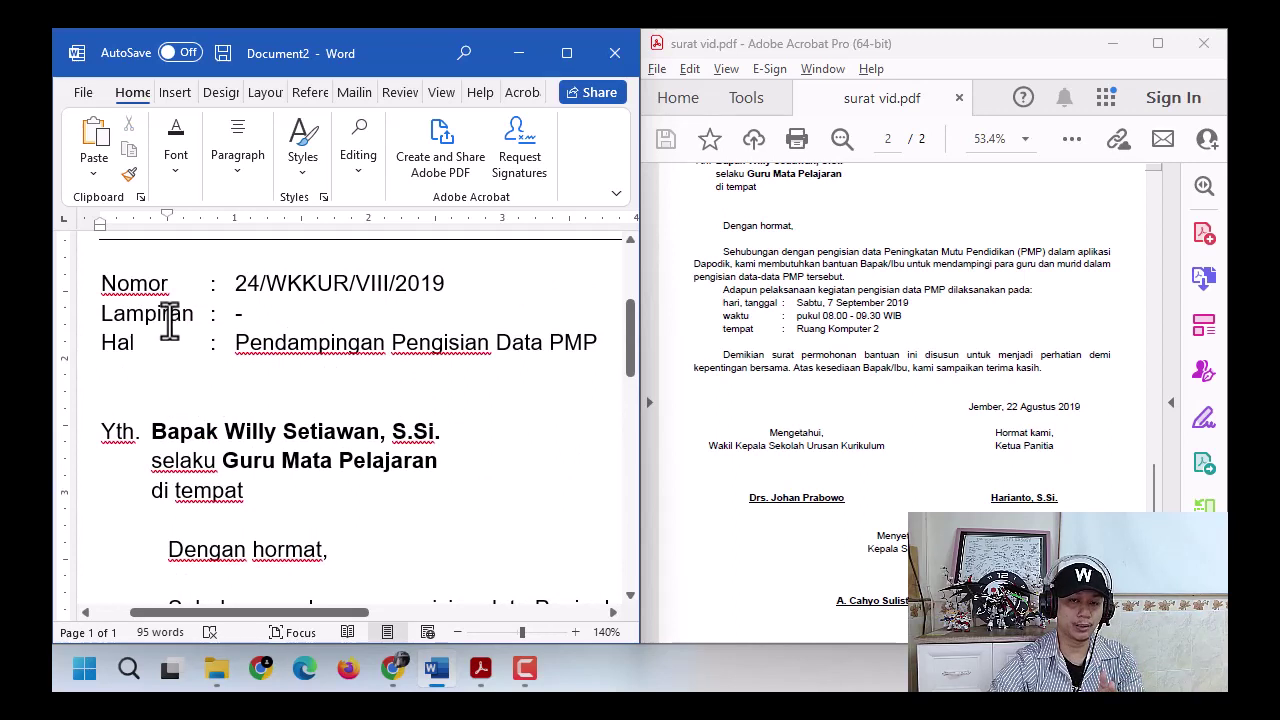
pyautogui.moveTo(150, 285); pyautogui.dragTo(303, 342)
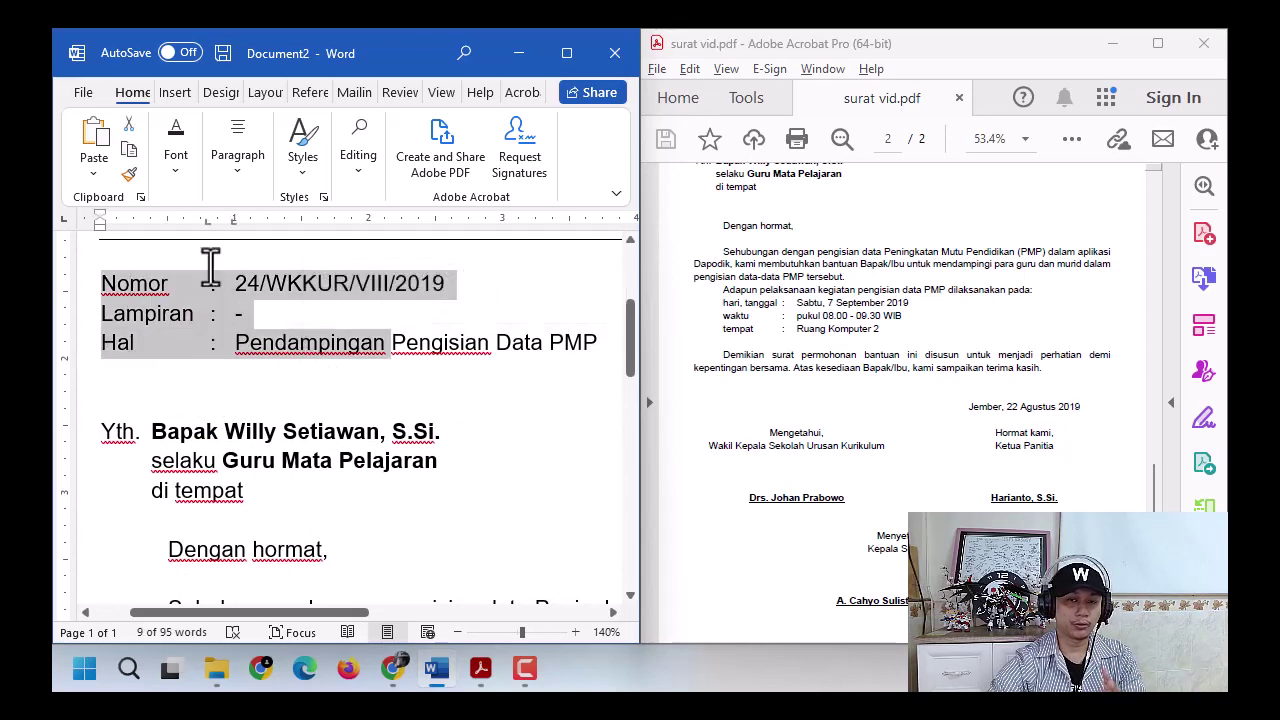
pyautogui.click(205, 224)
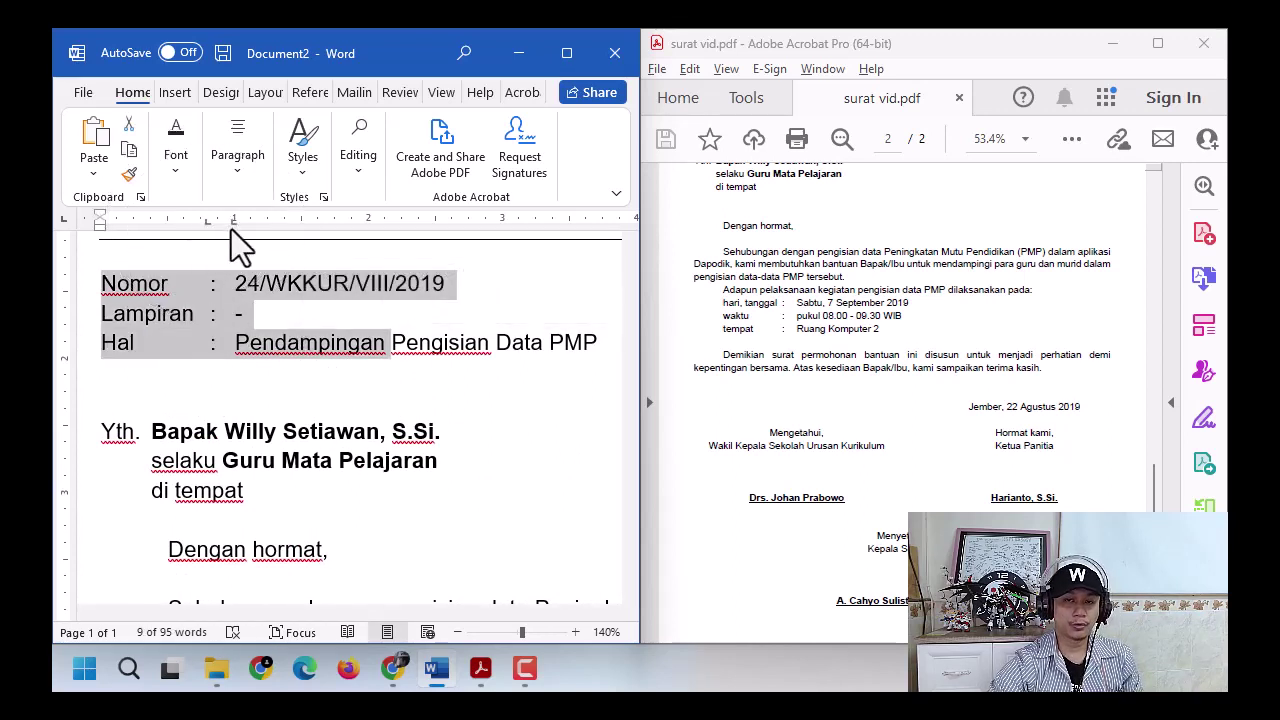
pyautogui.scroll(-4, 423, 491)
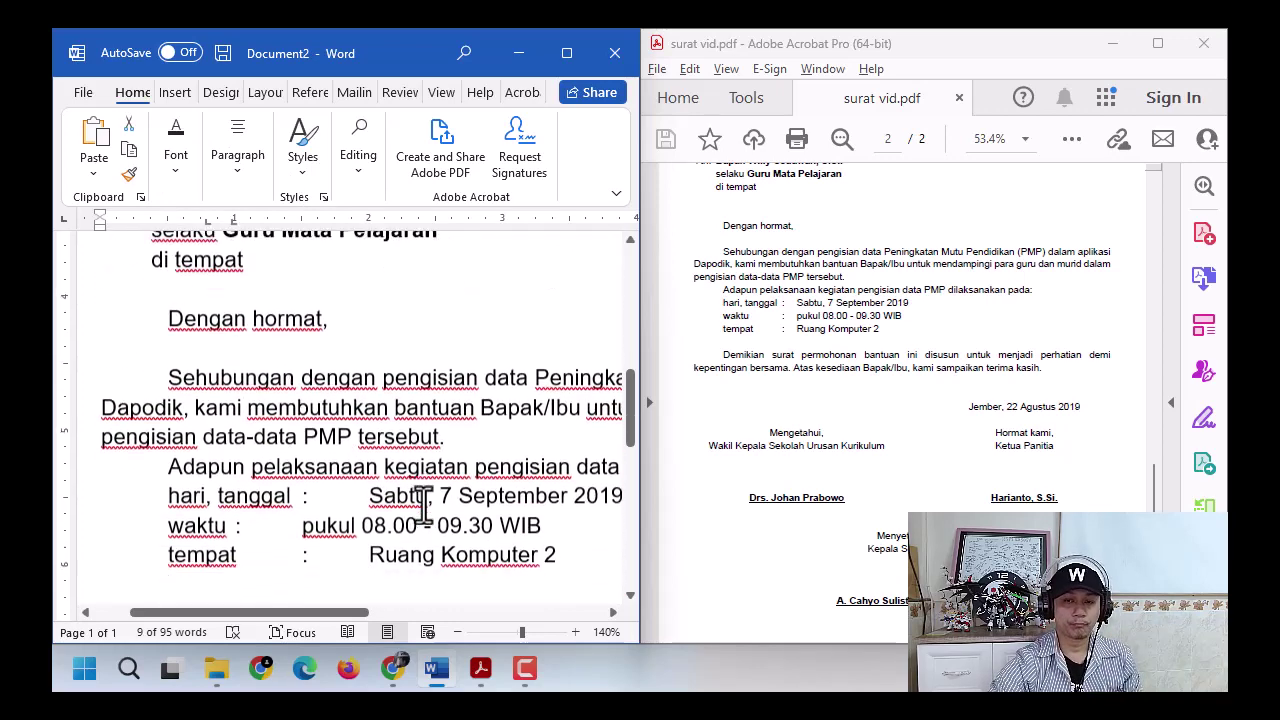
pyautogui.moveTo(165, 396); pyautogui.dragTo(568, 456)
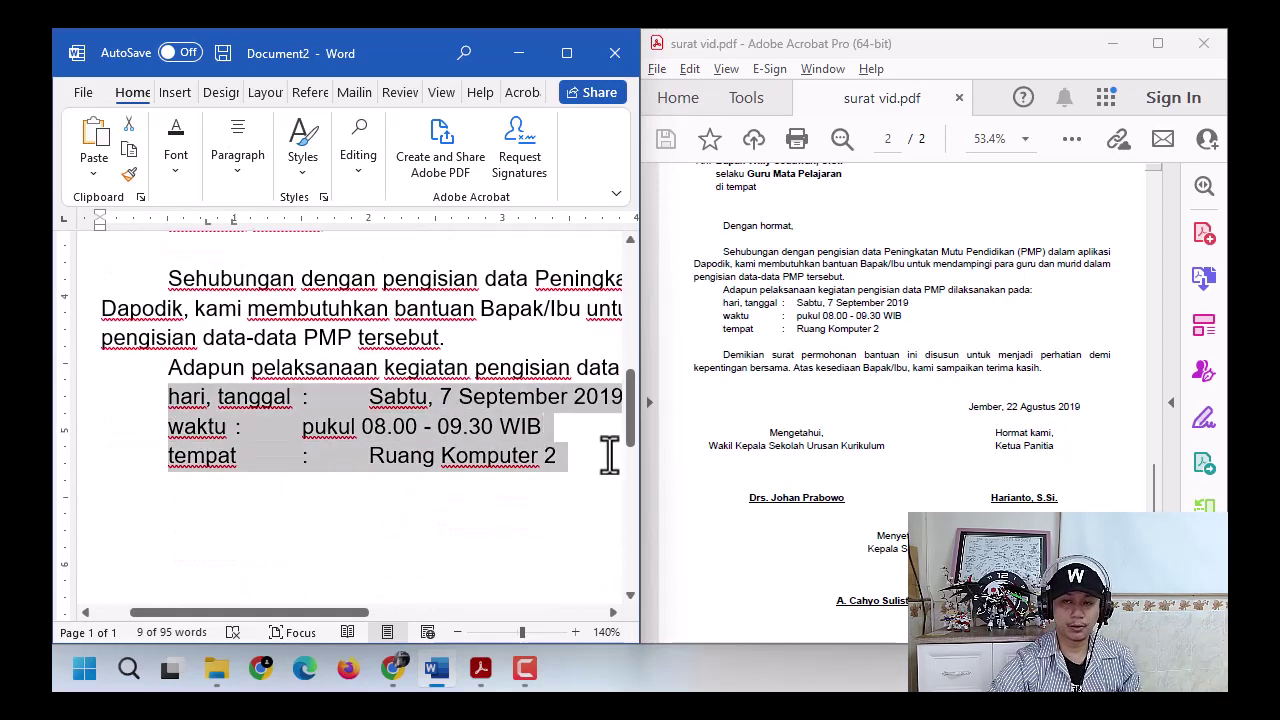
pyautogui.moveTo(298, 221); pyautogui.dragTo(336, 223)
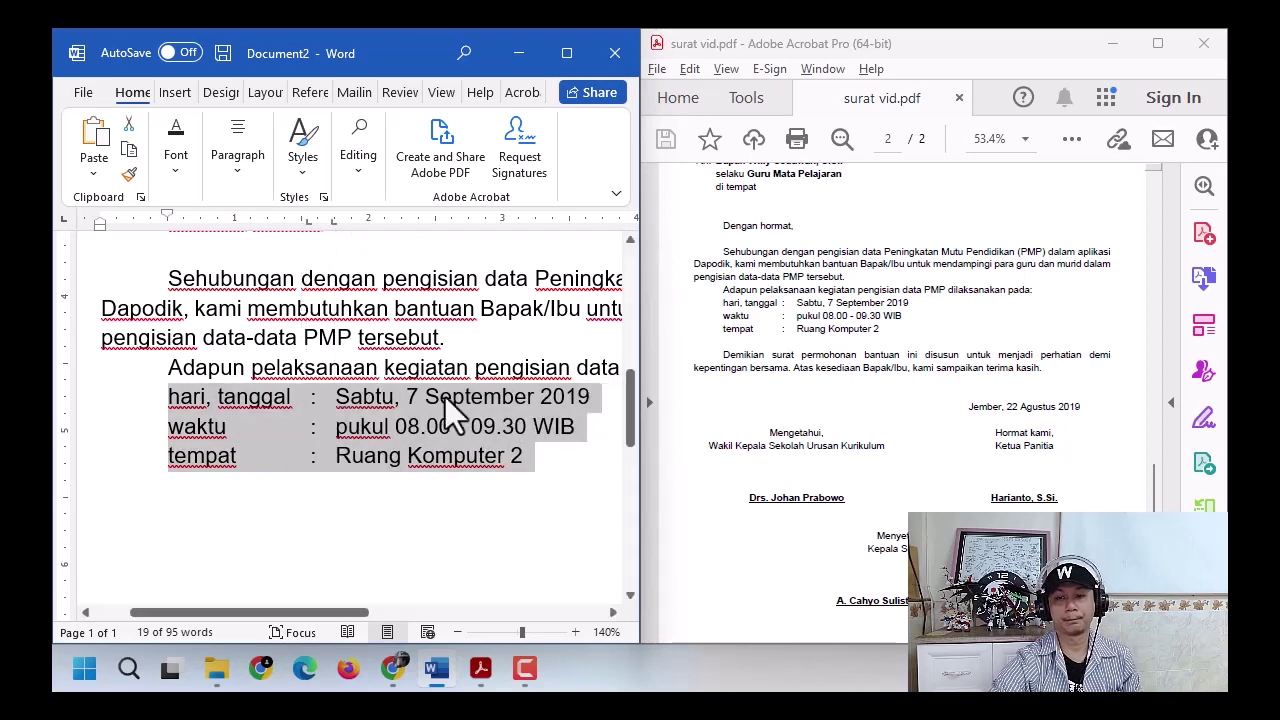
pyautogui.click(386, 517)
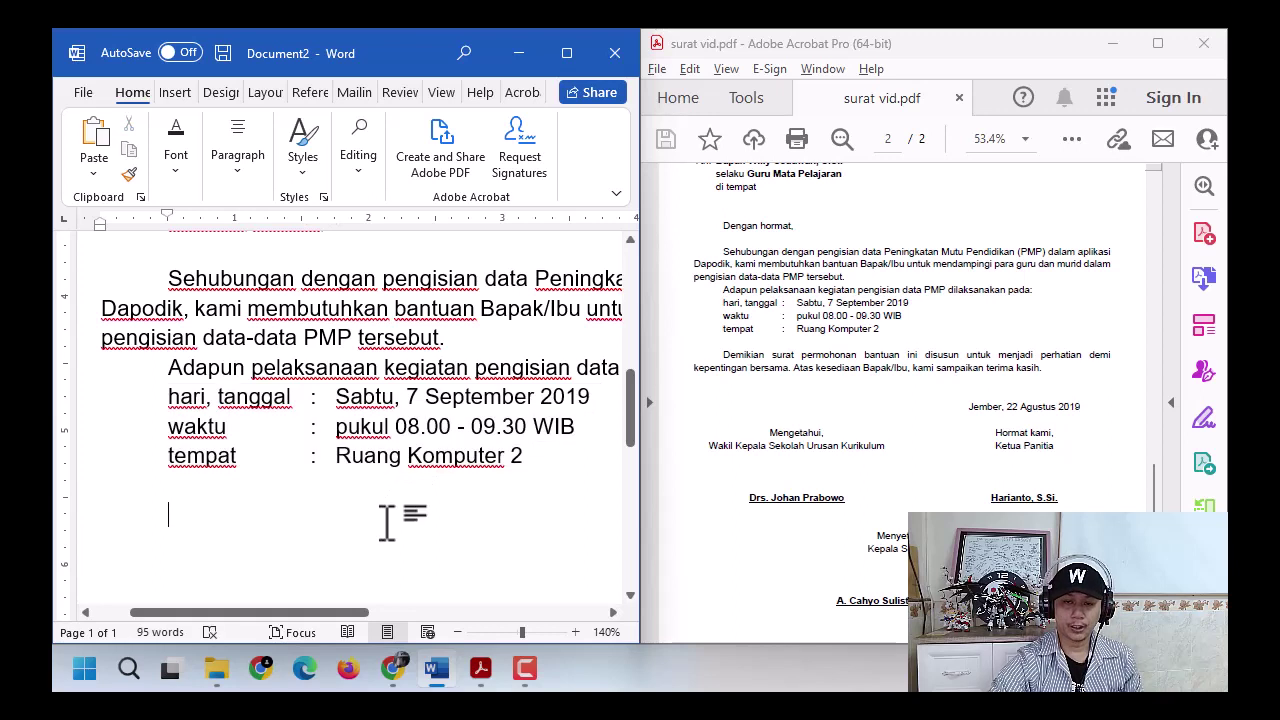
# - Type the closing 'Demikian surat permohonan bantuan ini disusun… terima kasih.' paragraph and begin a new line
pyautogui.click(337, 406)
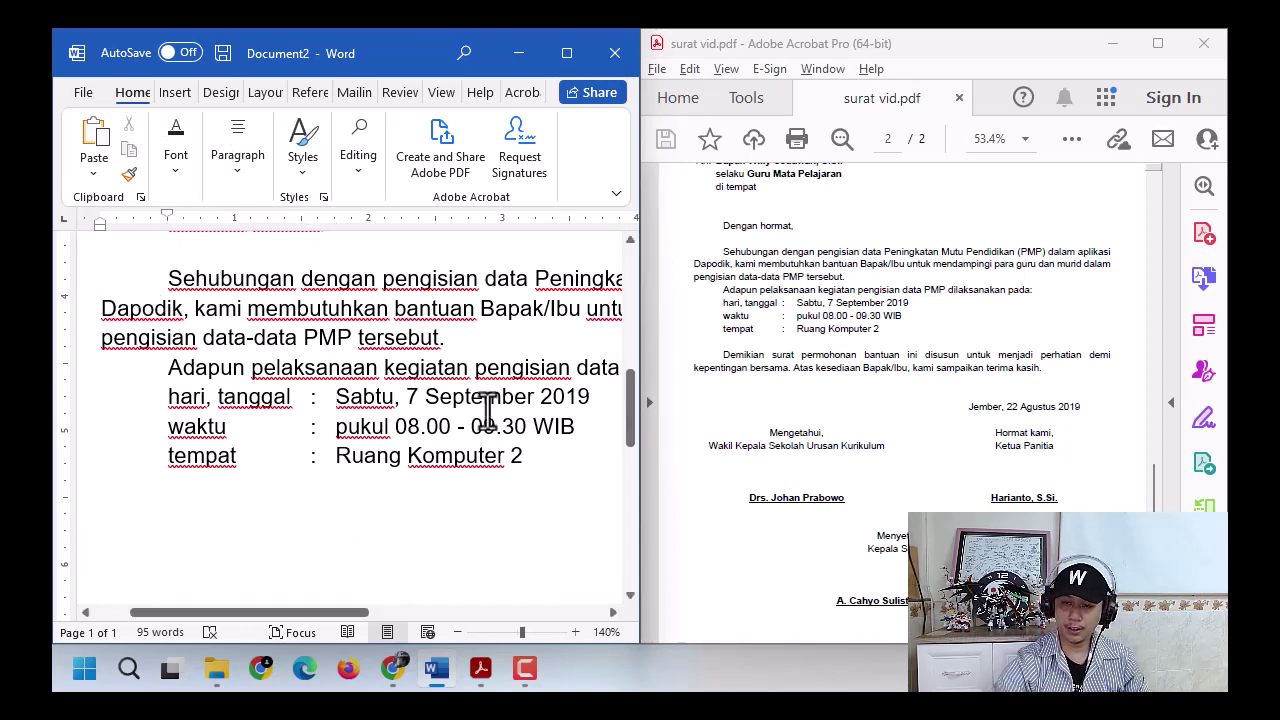
pyautogui.write('Demikian surat permohon')
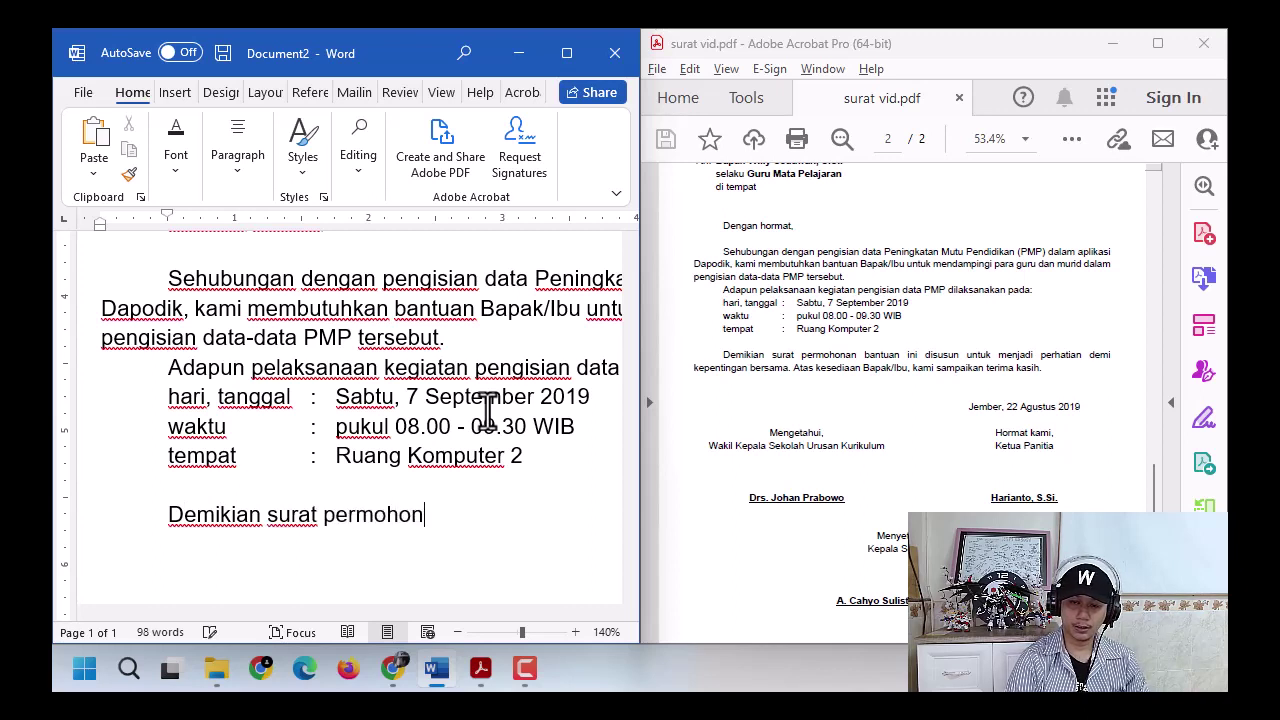
pyautogui.write('an ban')
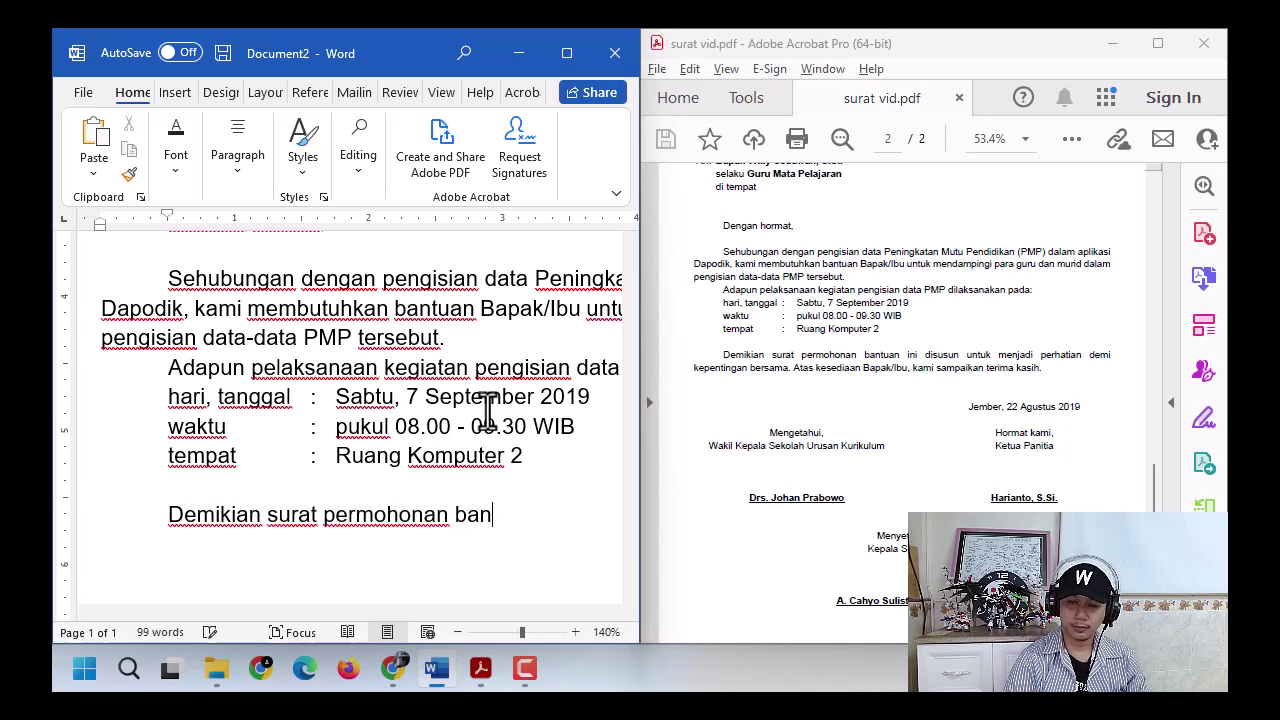
pyautogui.write('tuan ini disusun unt')
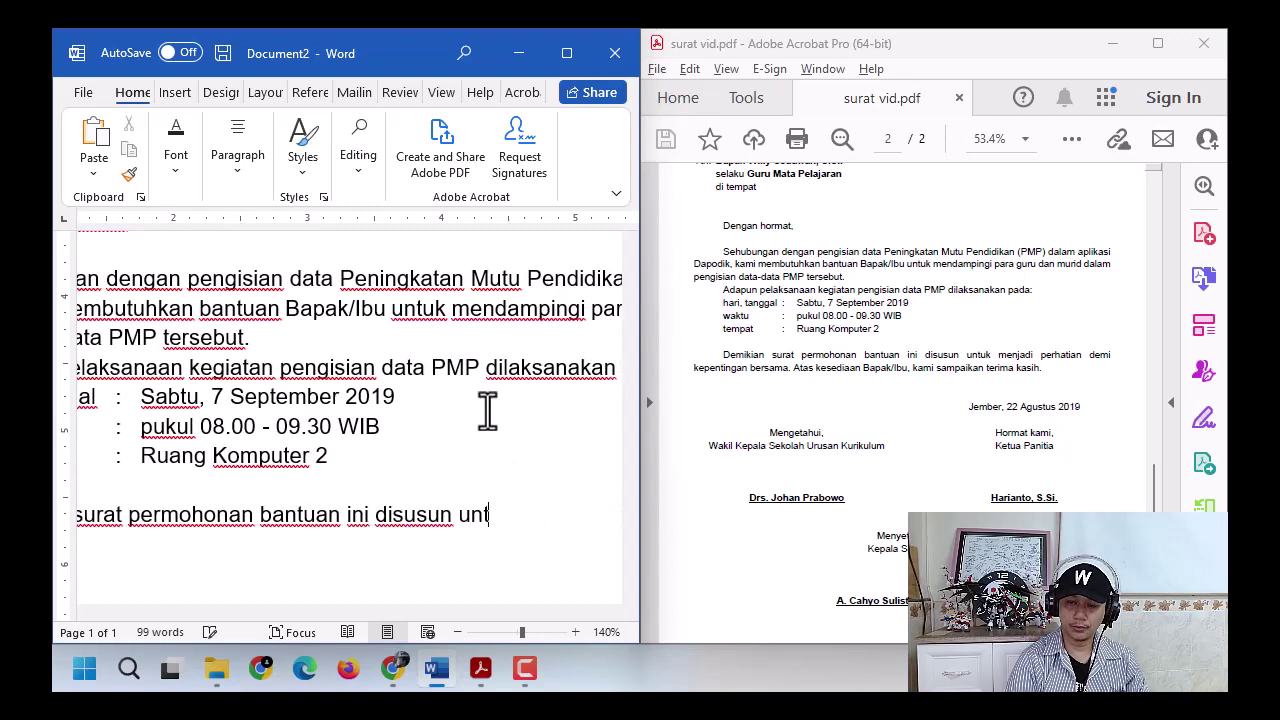
pyautogui.write('uk menjadi perha')
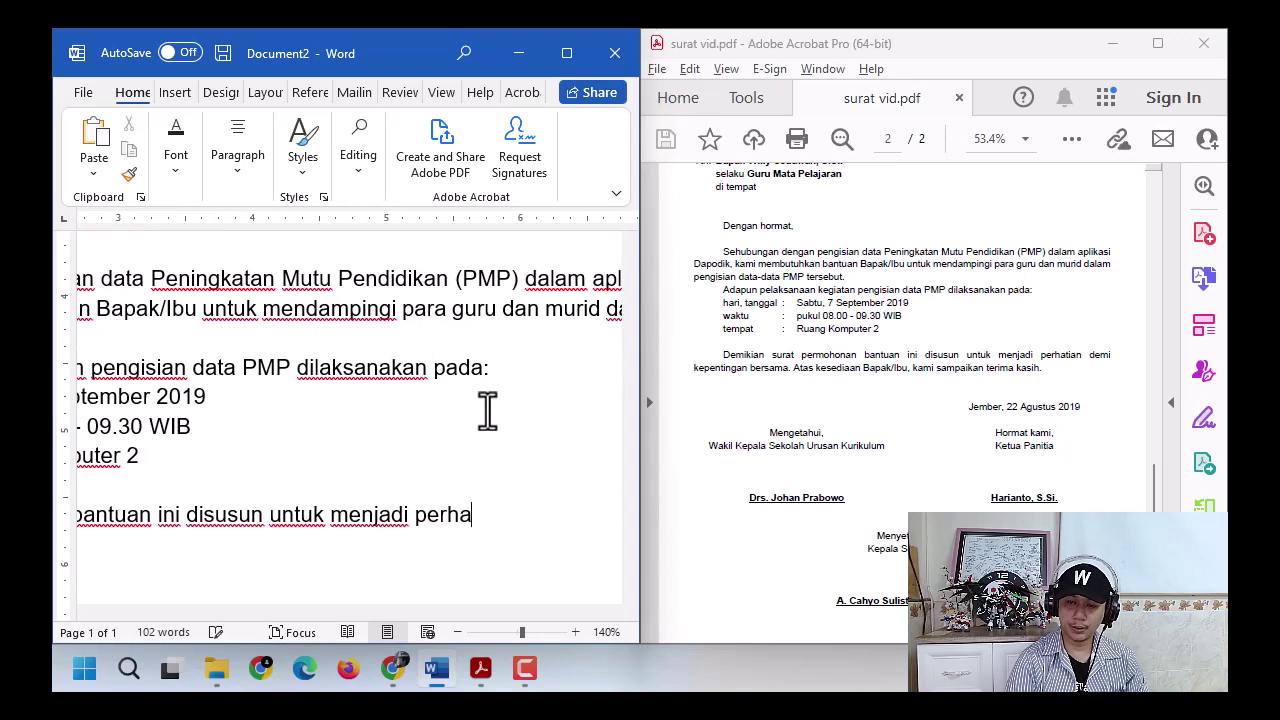
pyautogui.write('tian de')
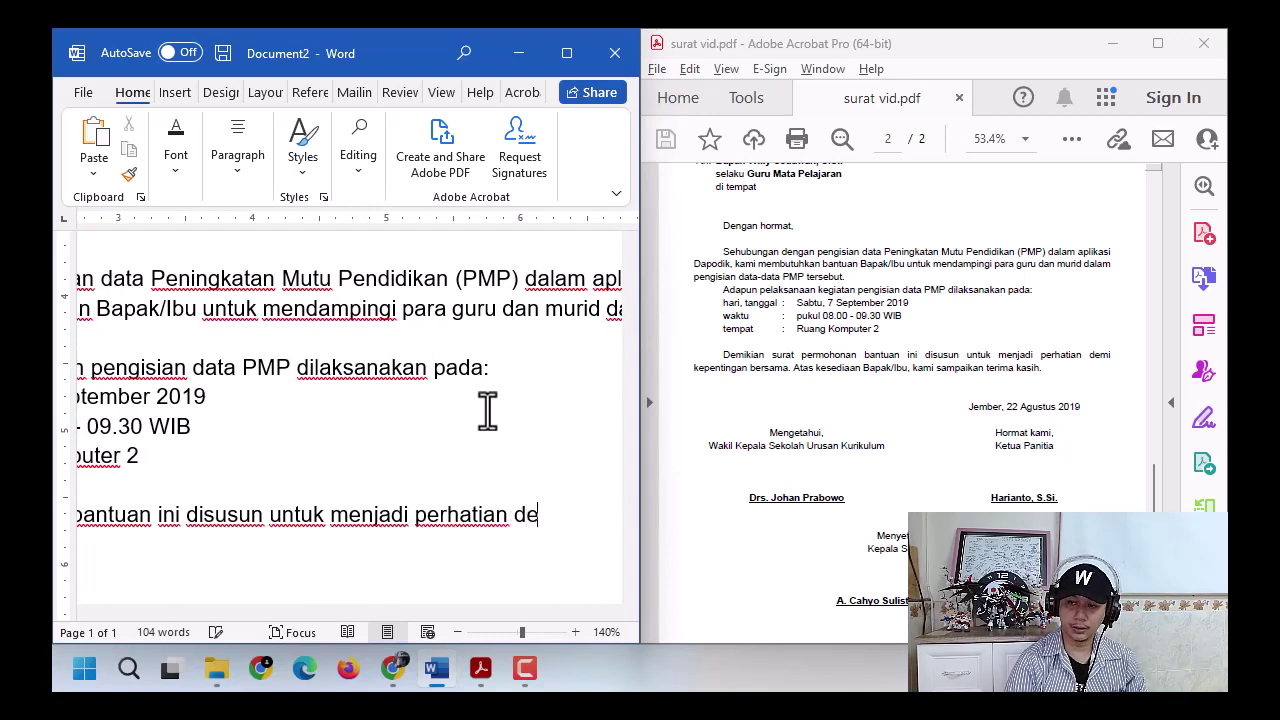
pyautogui.write('mi kepentingan besama')
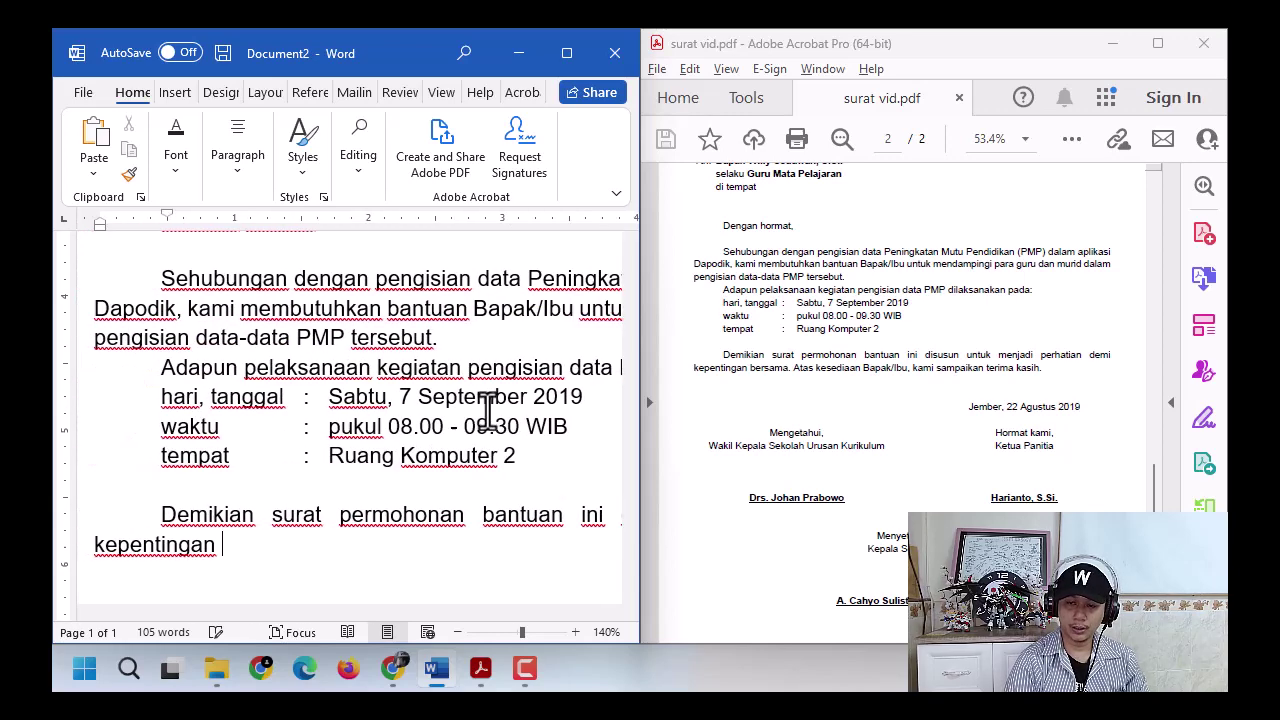
pyautogui.write('. Atas k')
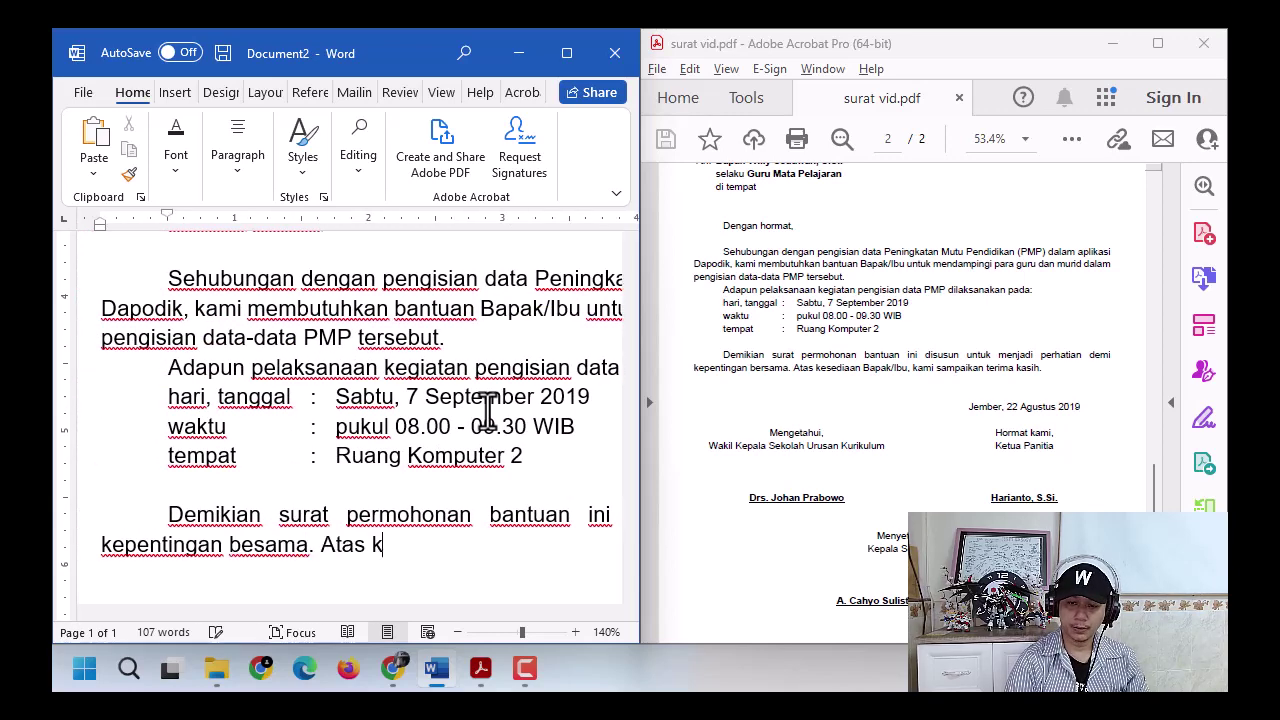
pyautogui.write('esediaan Ba')
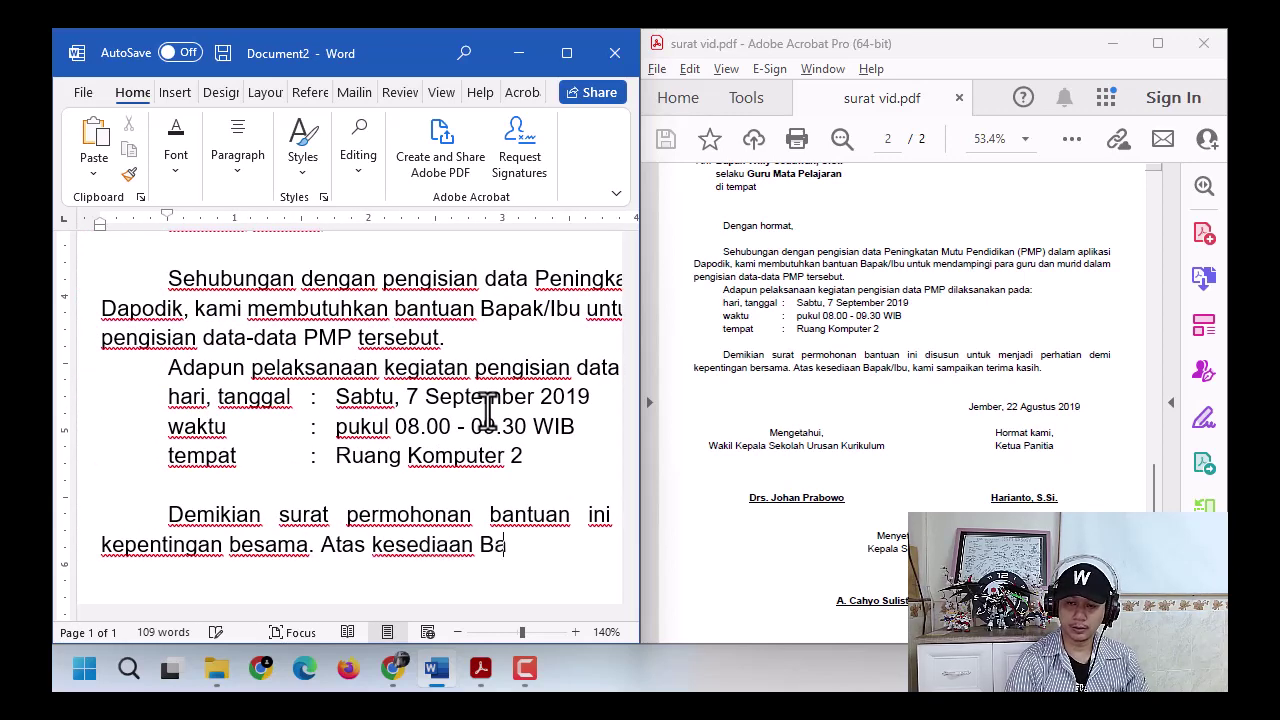
pyautogui.write('pak/Ibu, ')
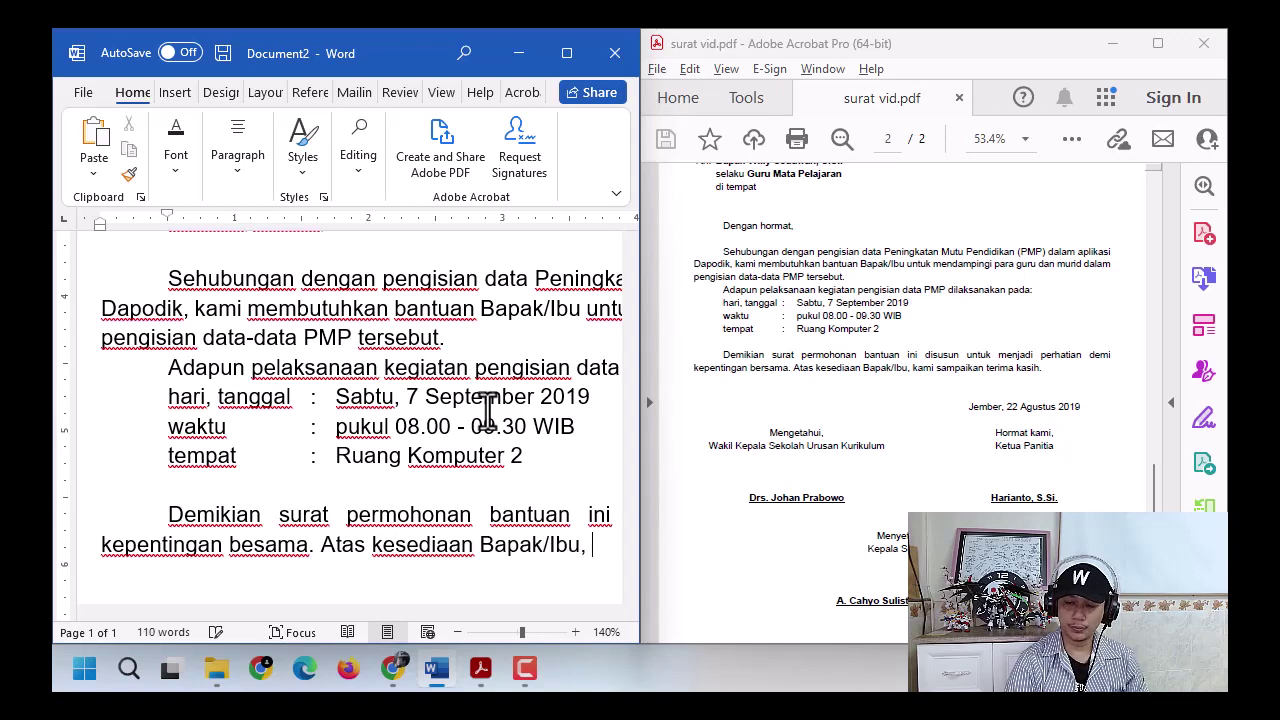
pyautogui.write('kami sampaikan tere')
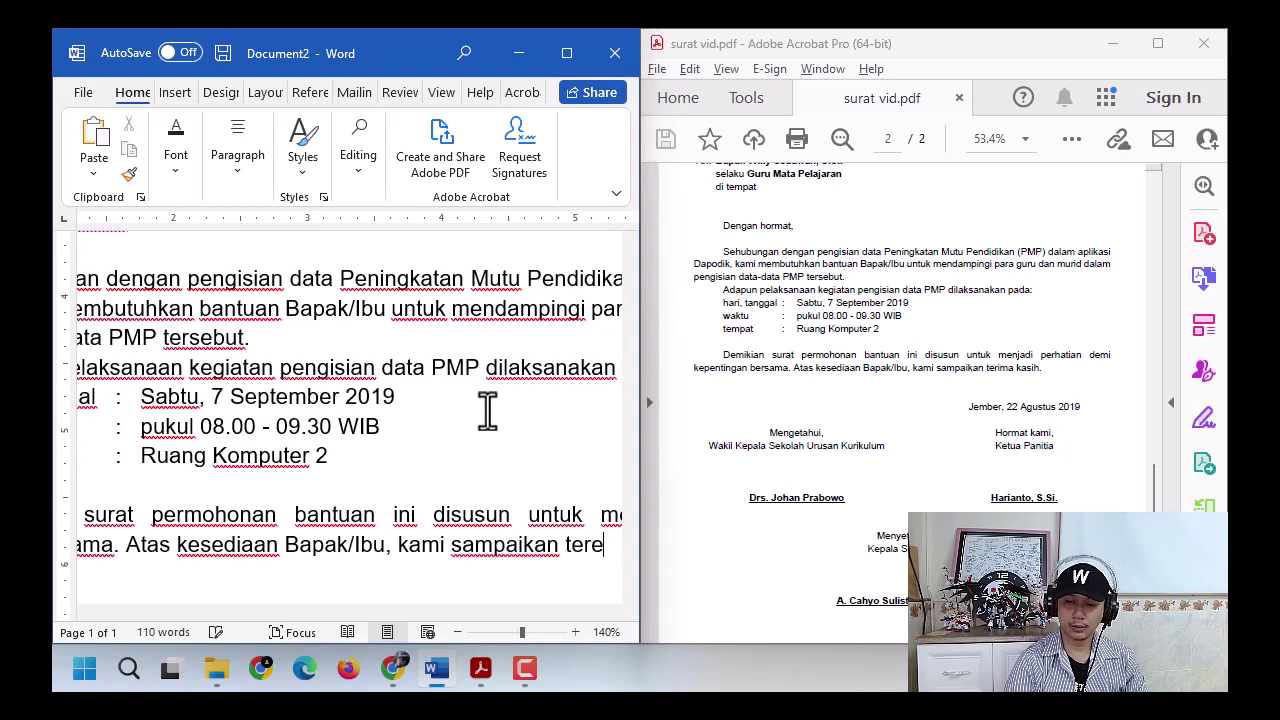
pyautogui.write('ma k')
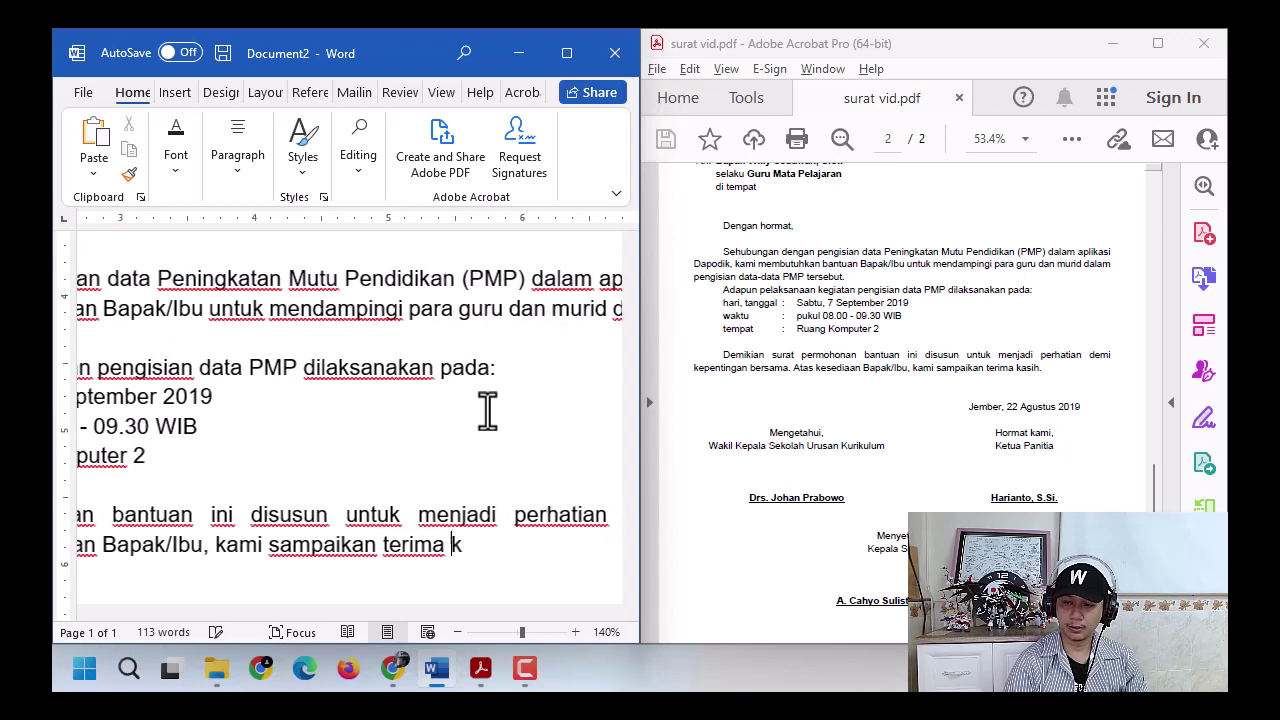
pyautogui.write('asih.')
pyautogui.press('Return')
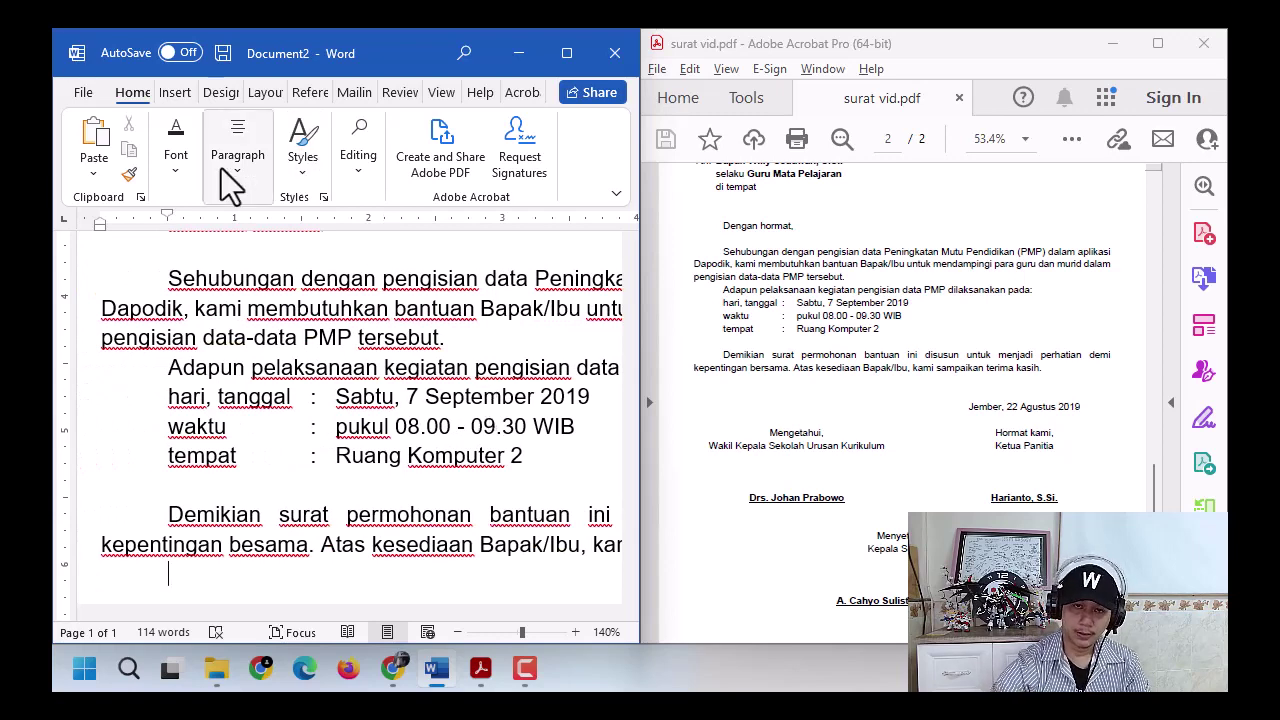
pyautogui.scroll(-2, 172, 245)
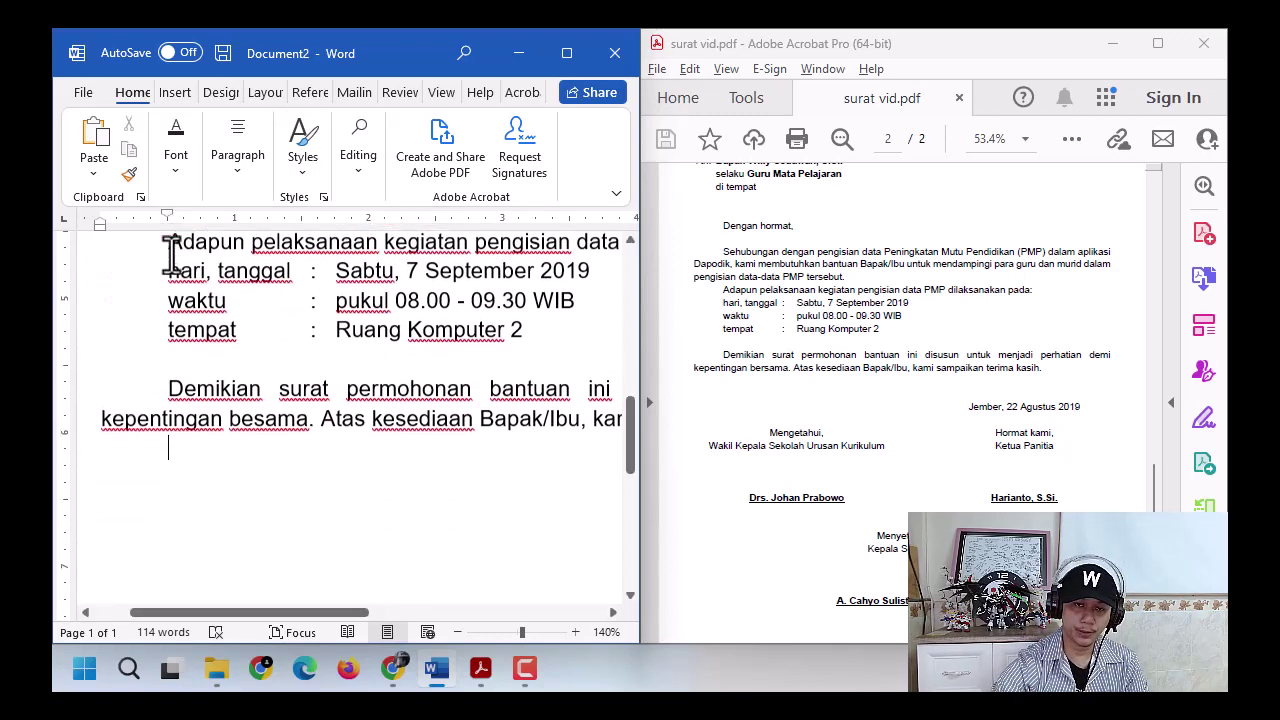
pyautogui.scroll(2, 366, 325)
pyautogui.scroll(3, 366, 330)
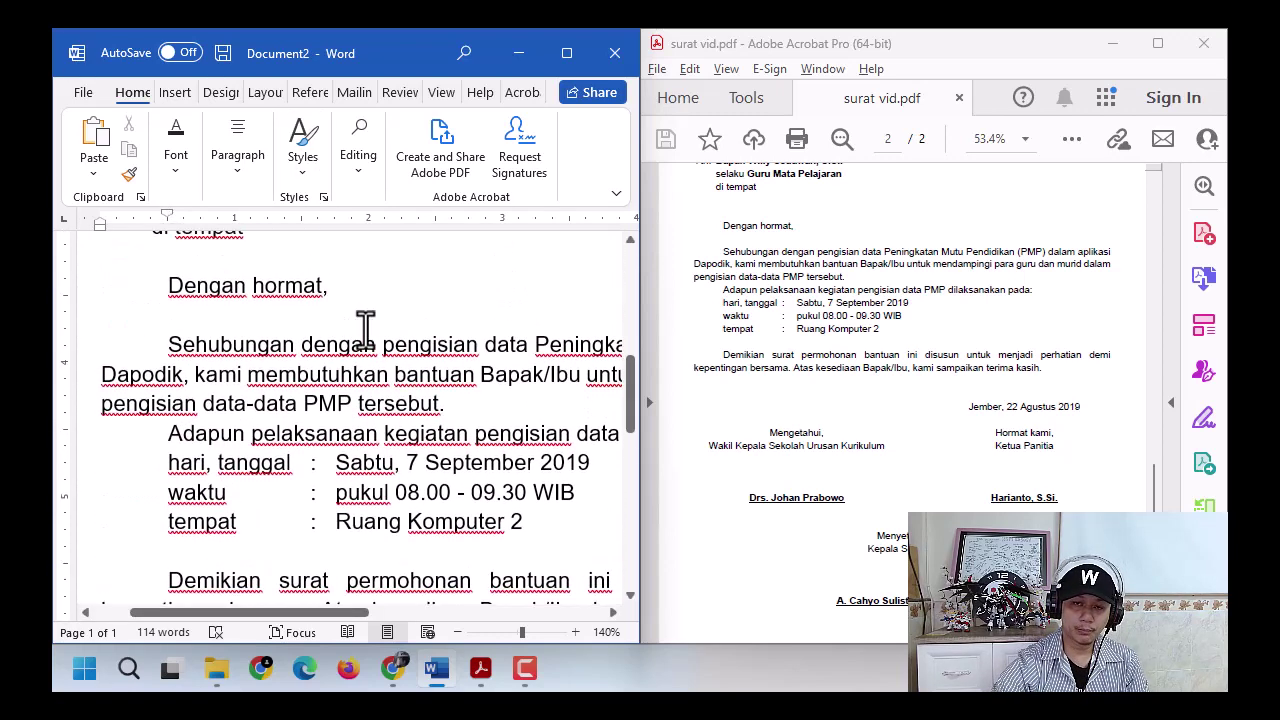
pyautogui.scroll(3, 300, 365)
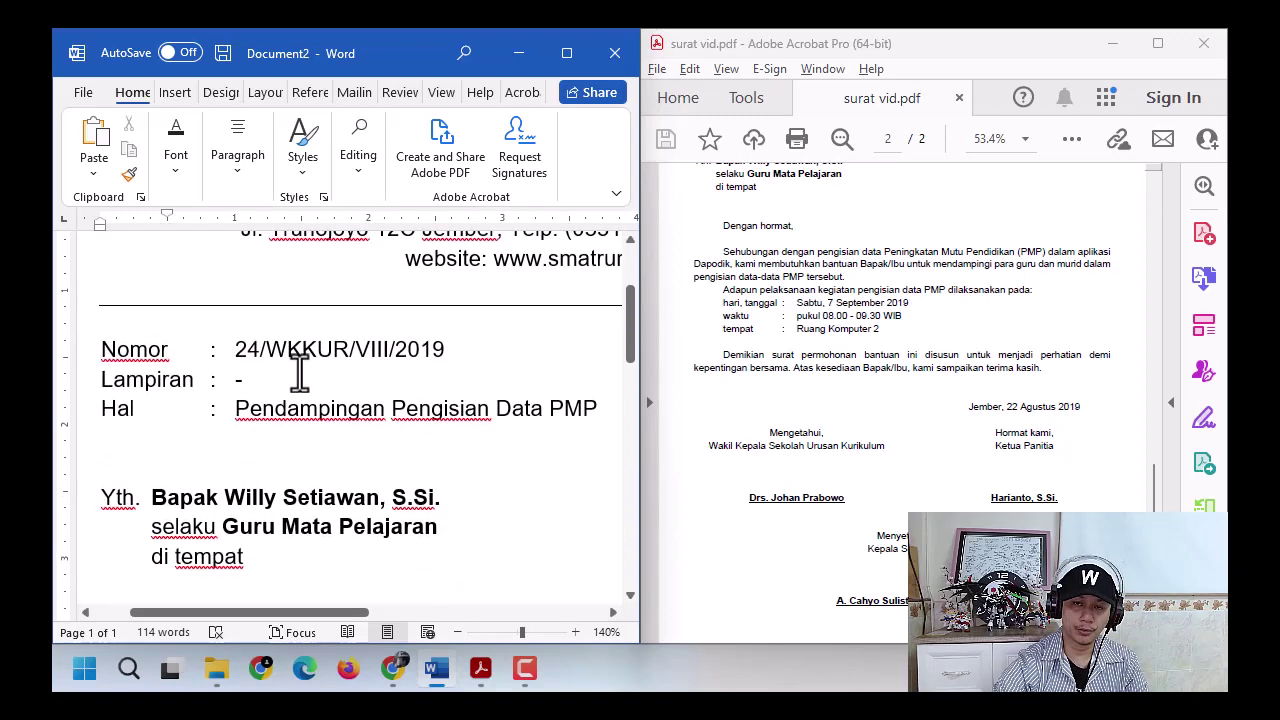
pyautogui.click(180, 450)
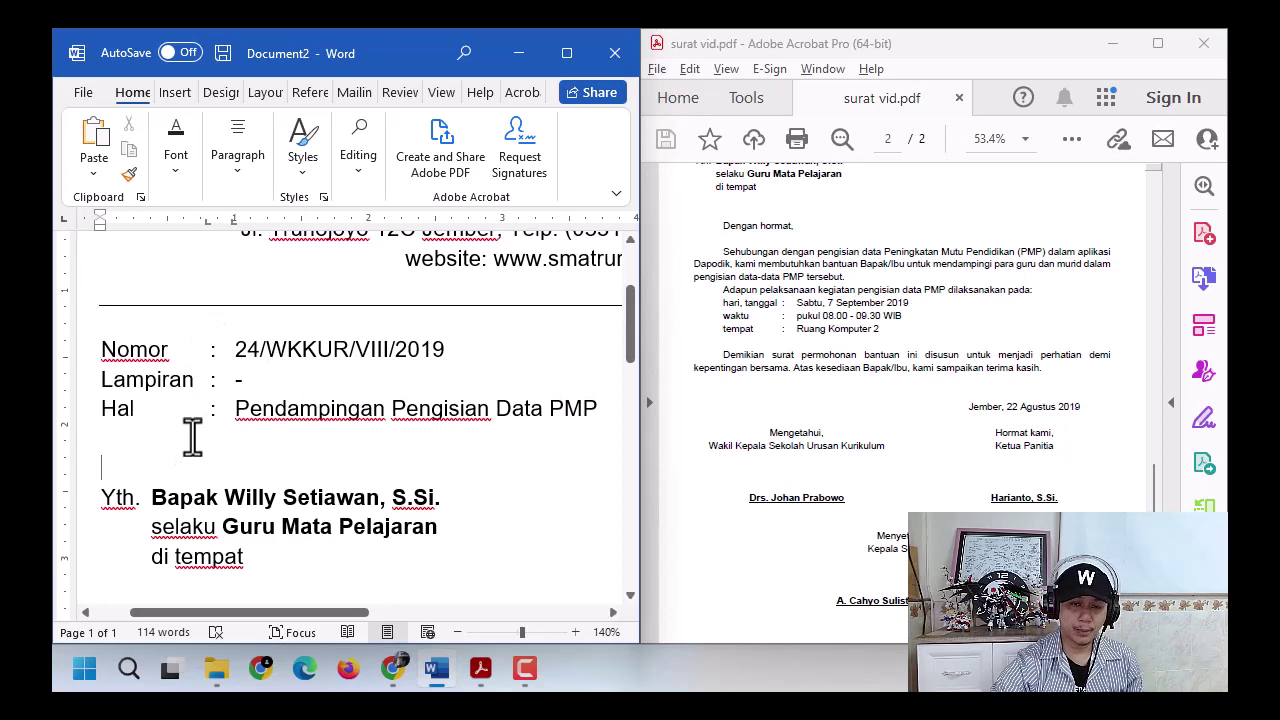
pyautogui.click(175, 445)
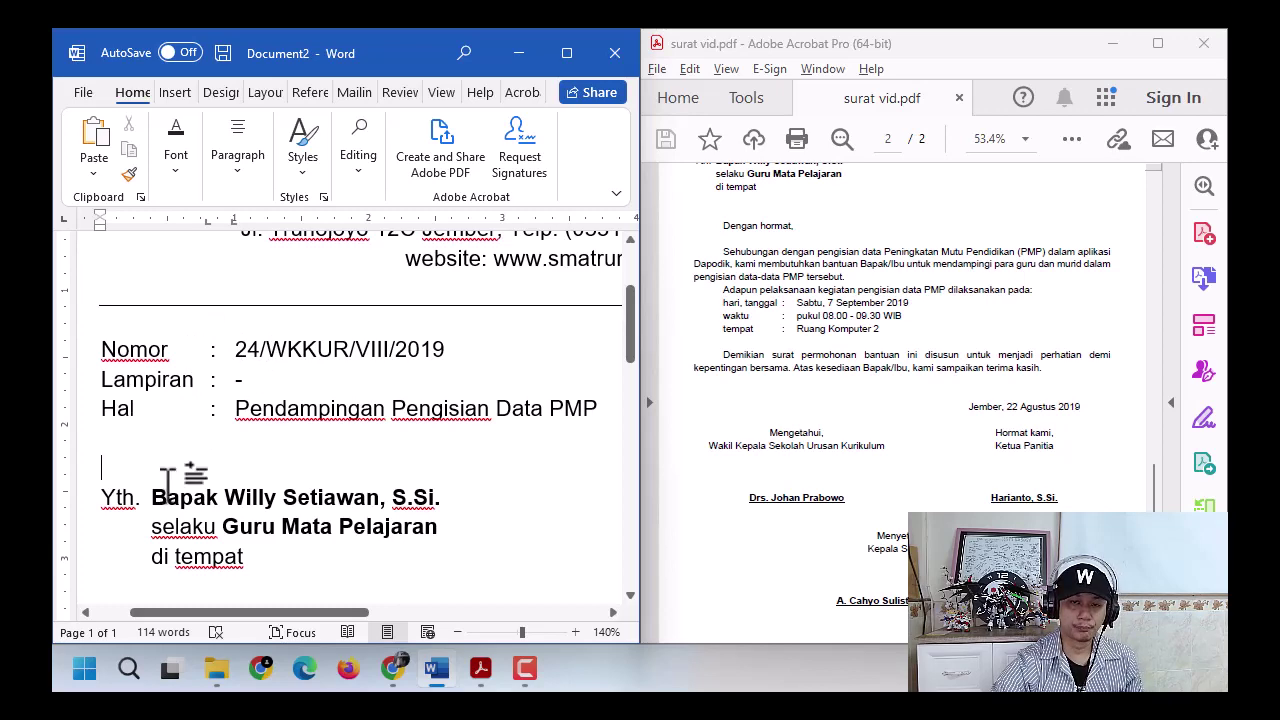
pyautogui.scroll(-2, 170, 480)
pyautogui.click(175, 460)
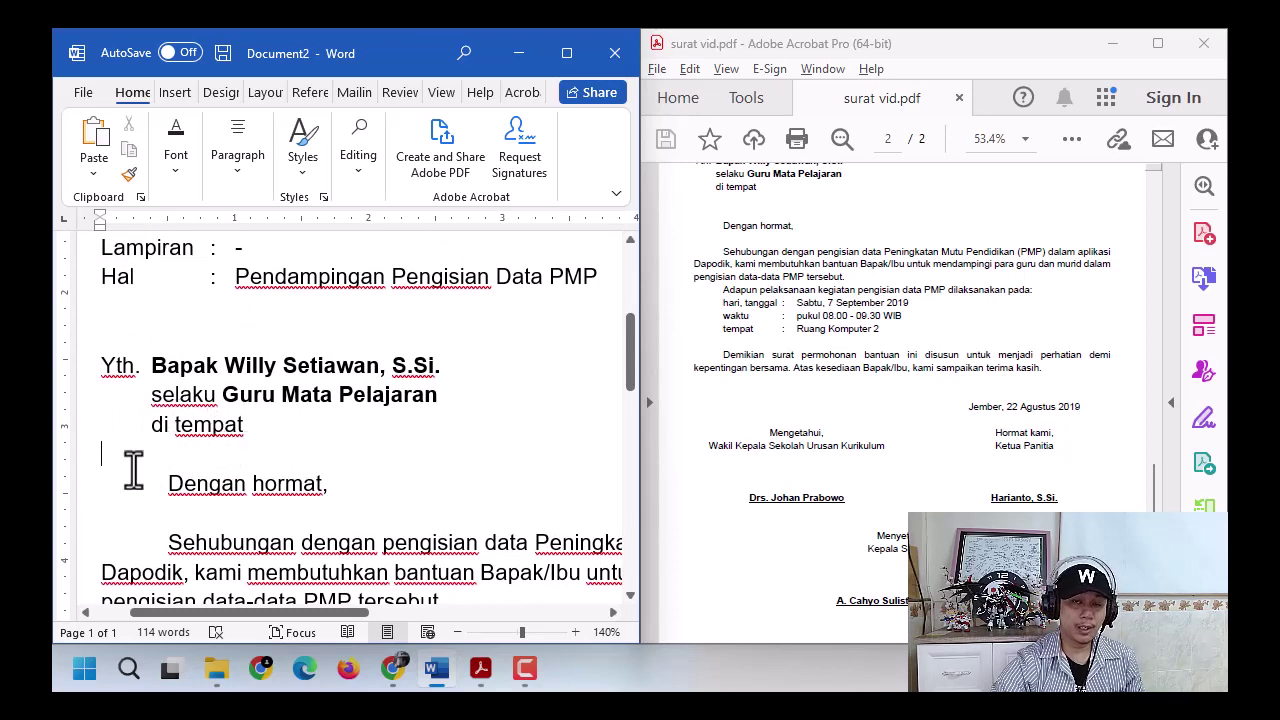
pyautogui.moveTo(94, 453); pyautogui.dragTo(370, 505)
pyautogui.click(372, 510)
pyautogui.scroll(1, 296, 443)
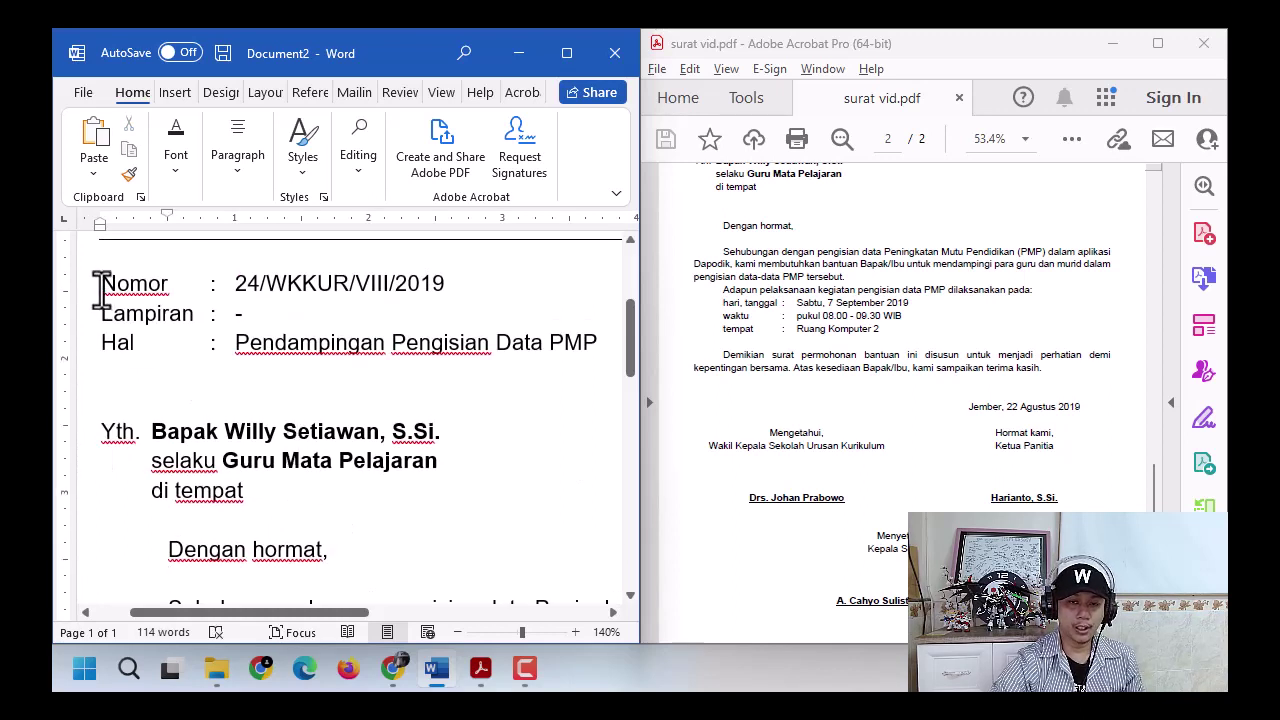
pyautogui.moveTo(100, 286); pyautogui.dragTo(520, 350)
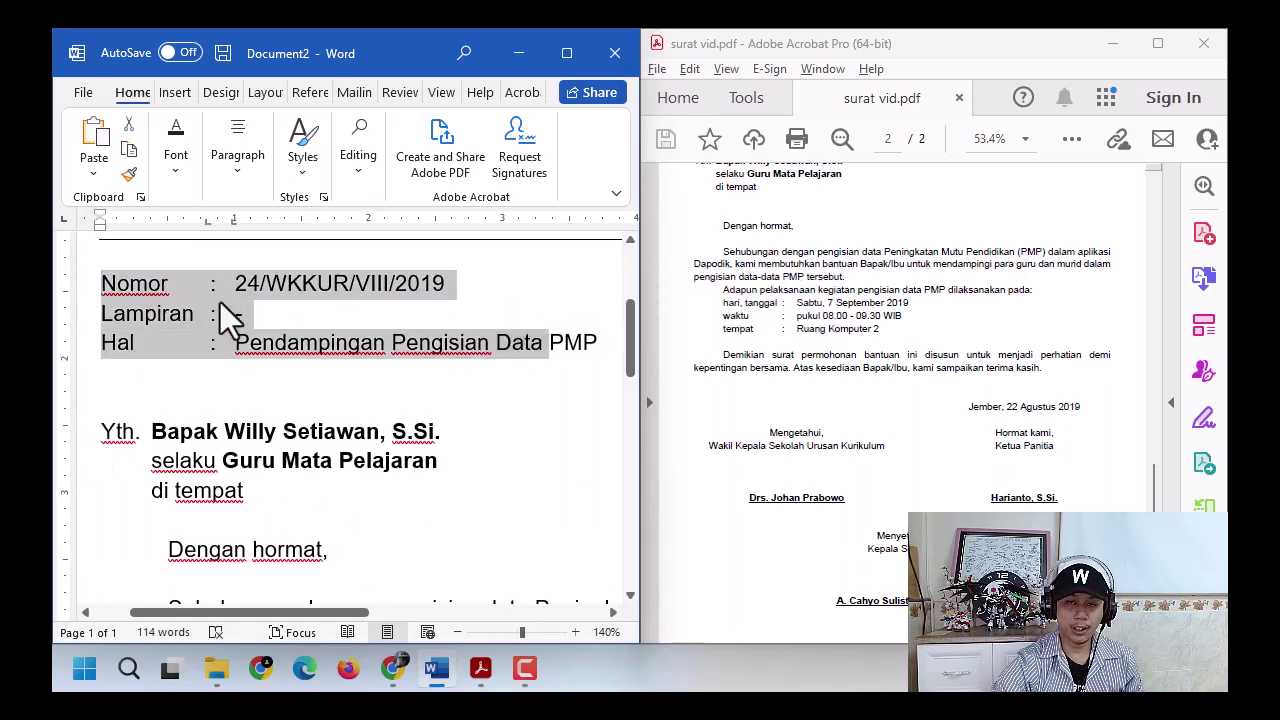
pyautogui.click(210, 223)
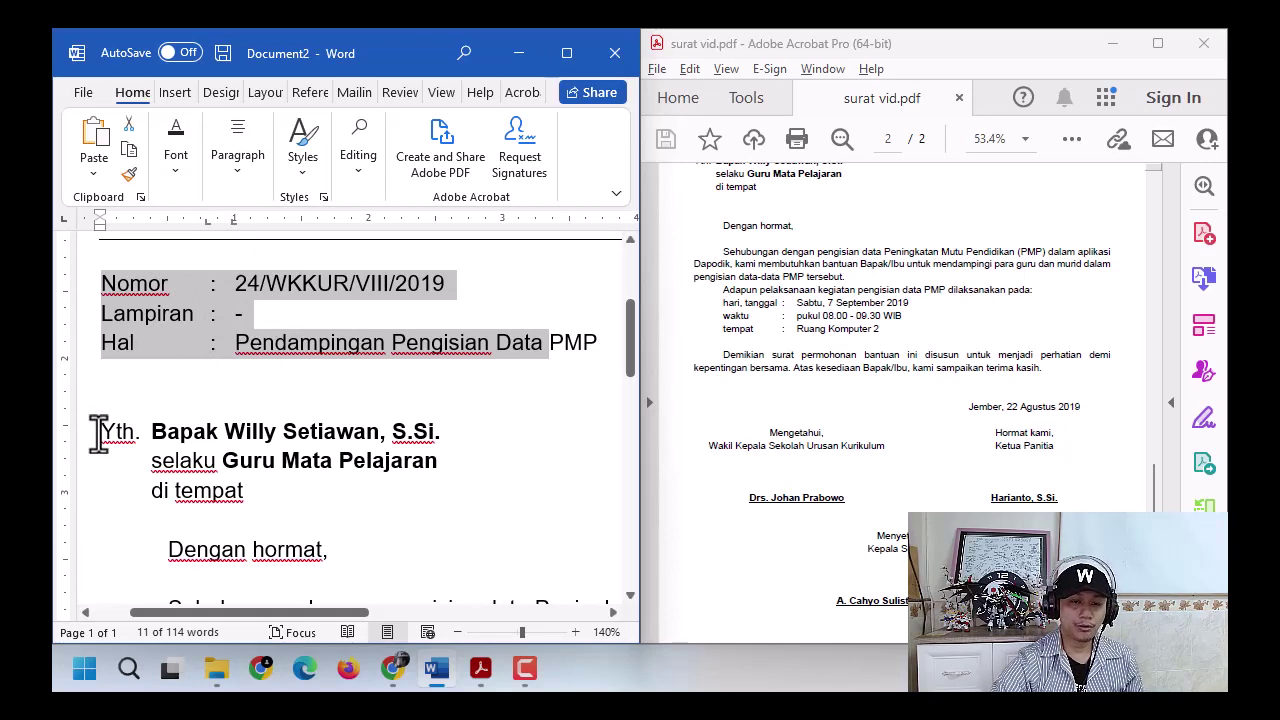
pyautogui.click(113, 432)
pyautogui.moveTo(113, 432); pyautogui.dragTo(255, 487)
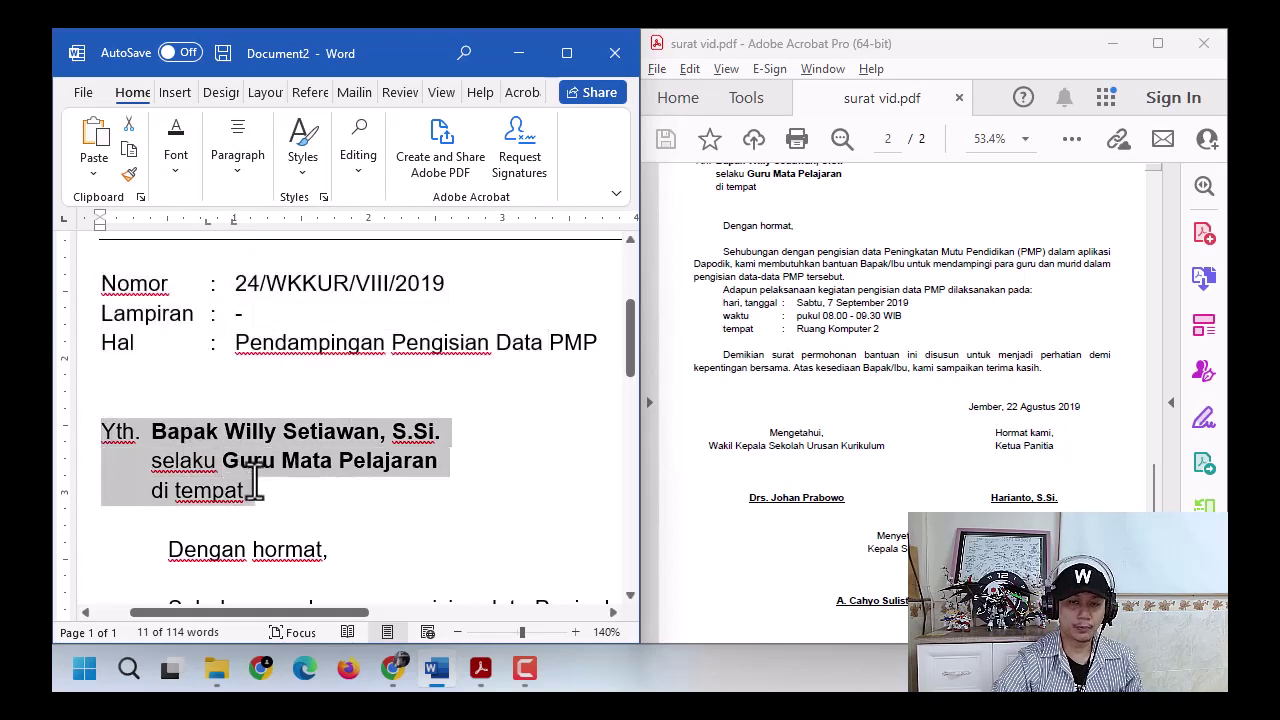
pyautogui.click(149, 226)
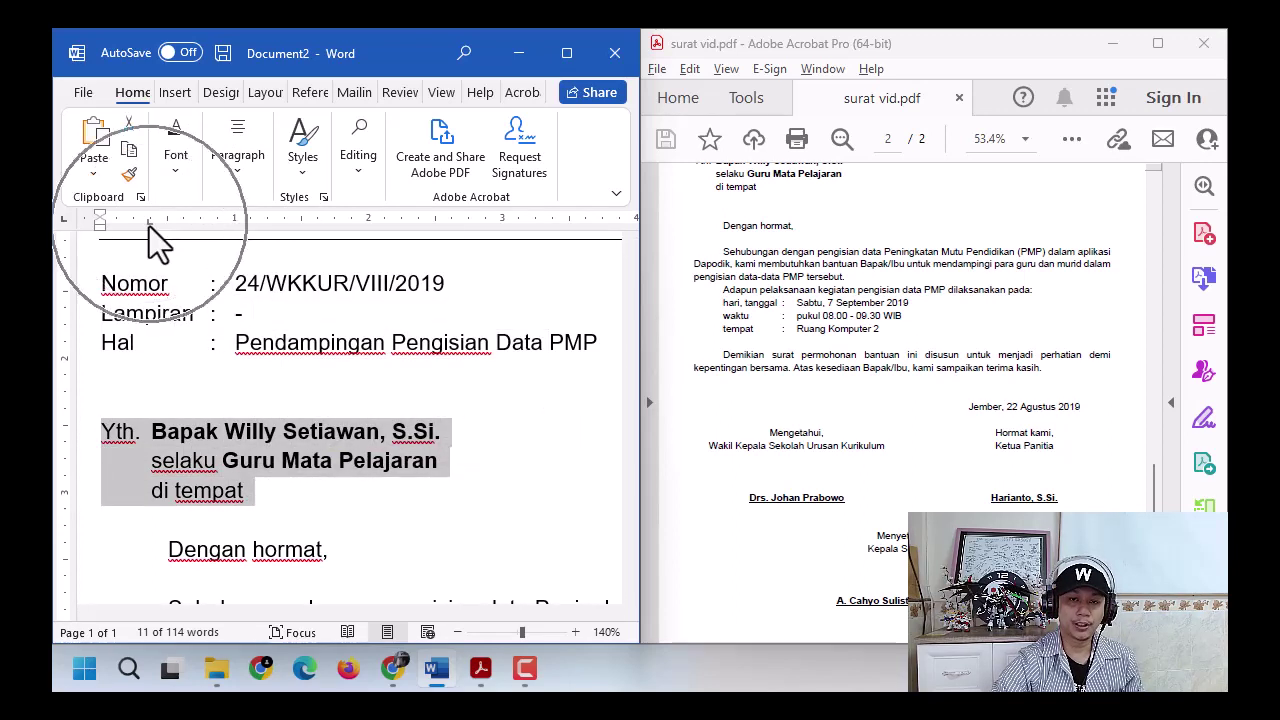
pyautogui.click(234, 283)
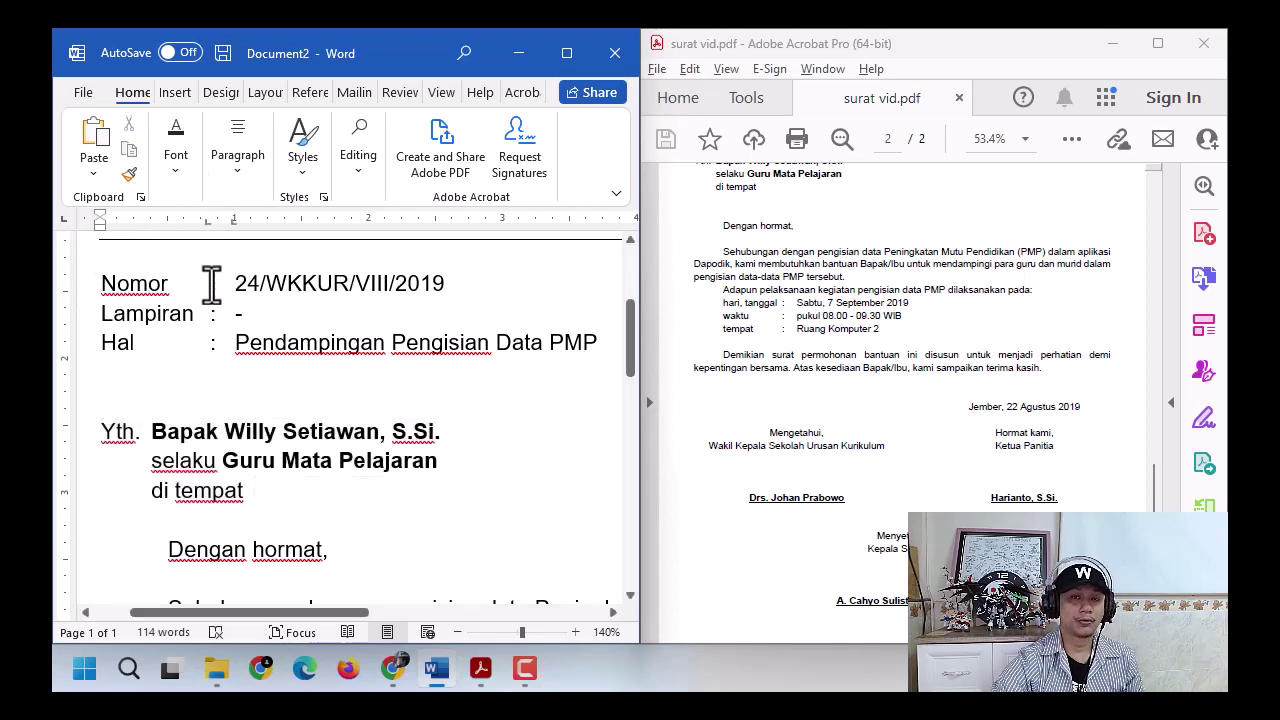
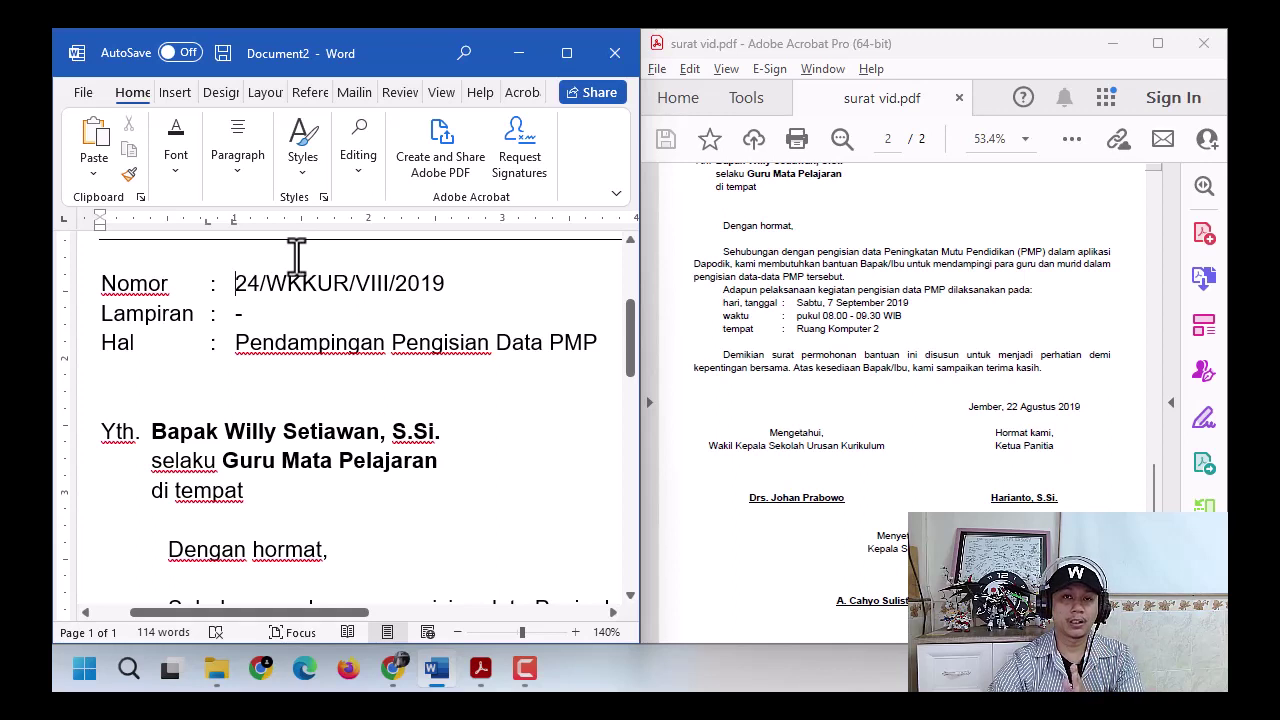
# - Try a tab stop on the Nomor line, then undo it so Nomor stays aligned with the lines below
pyautogui.click(152, 431)
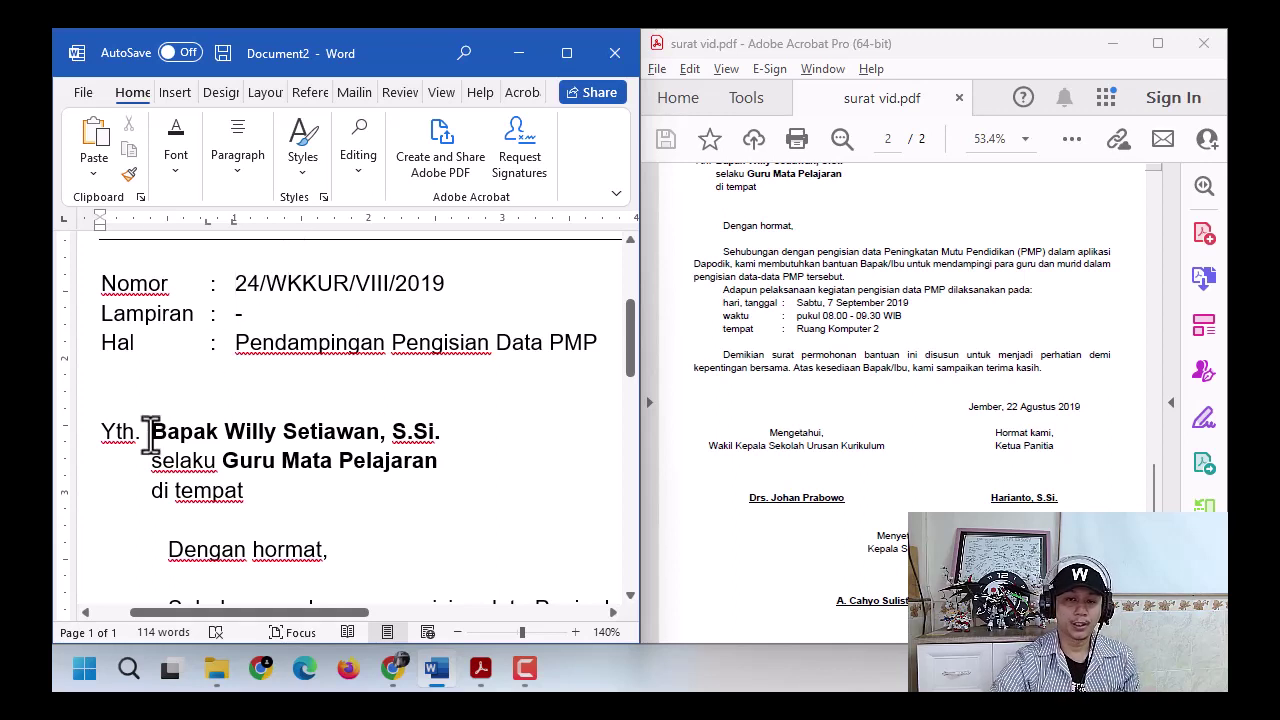
pyautogui.click(247, 284)
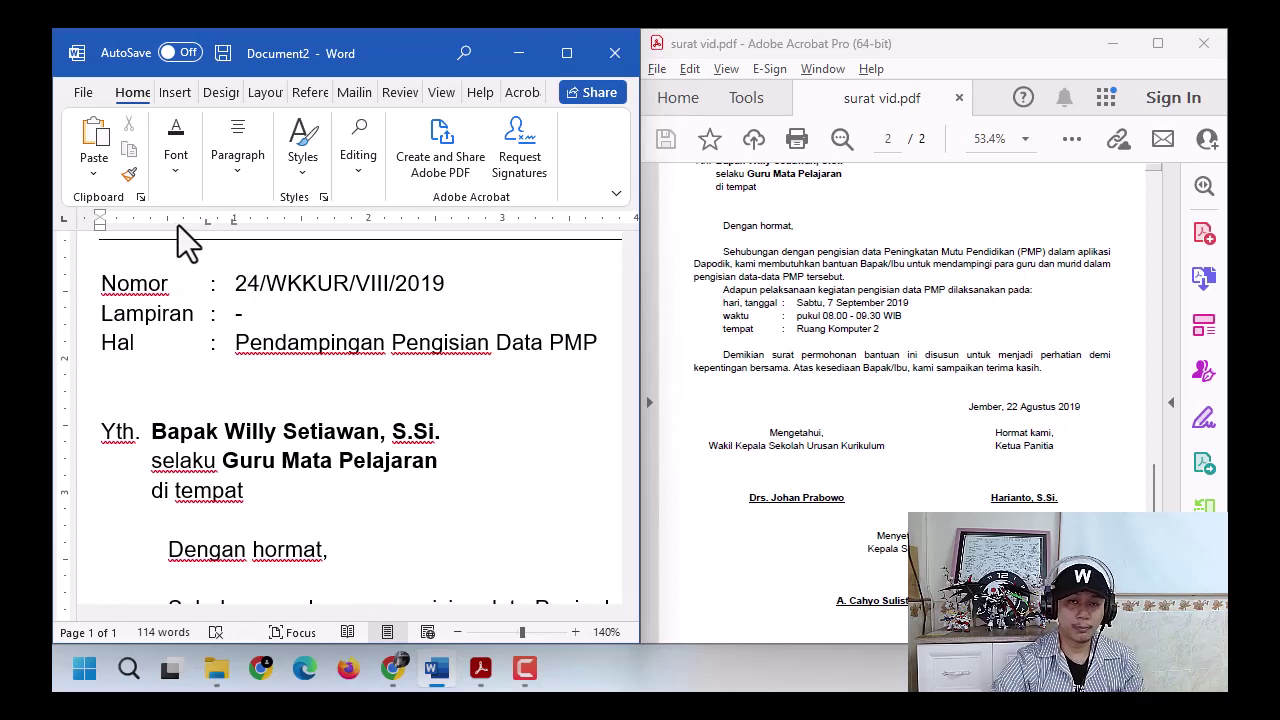
pyautogui.click(178, 225)
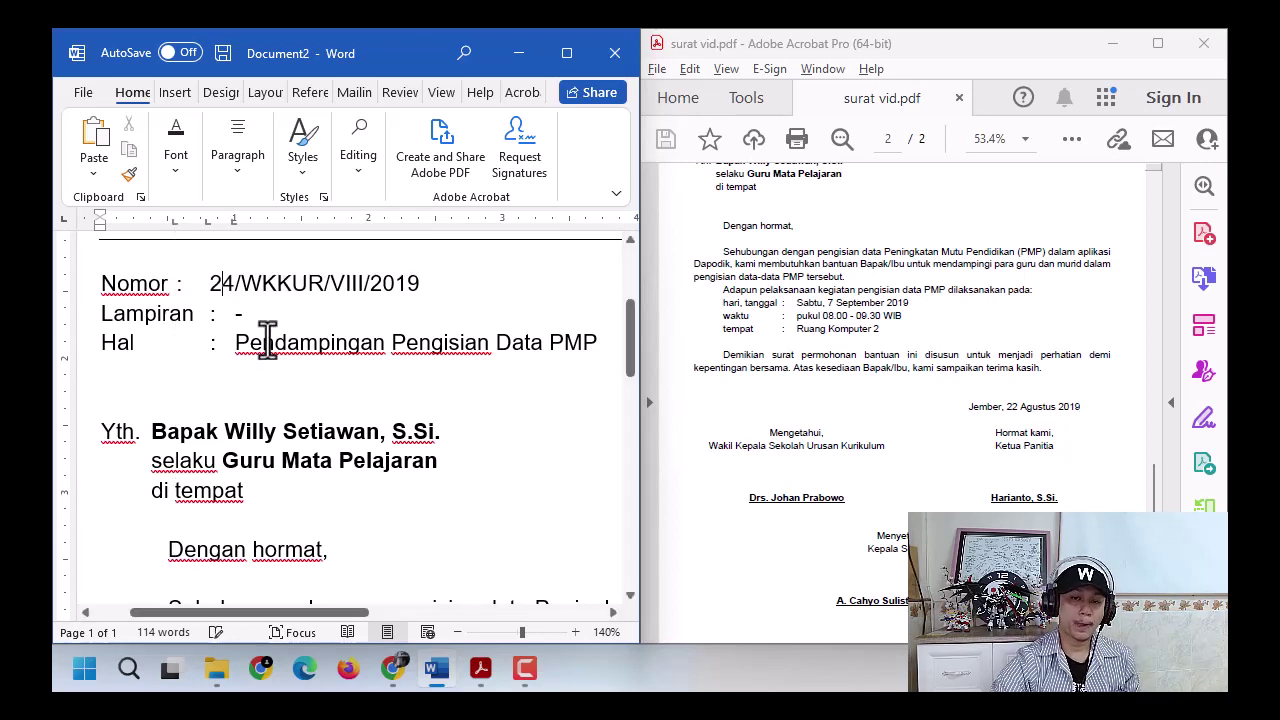
pyautogui.press('ctrl')
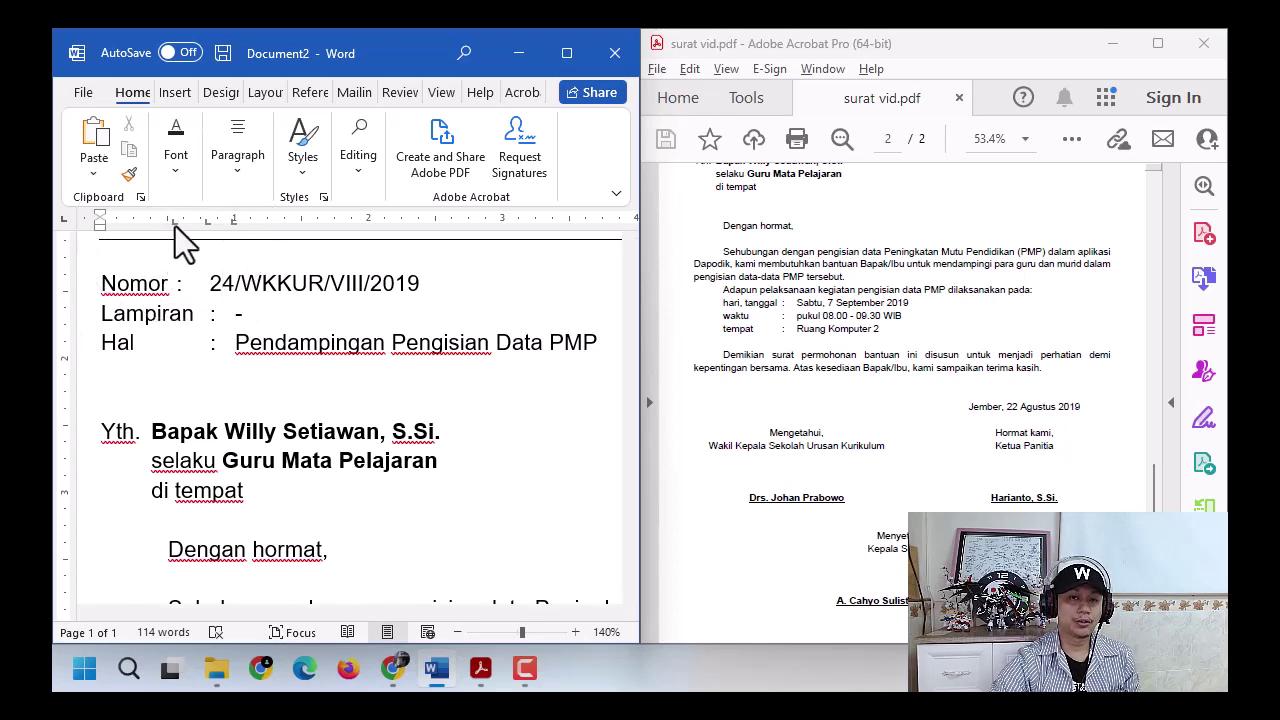
pyautogui.press('ctrl')
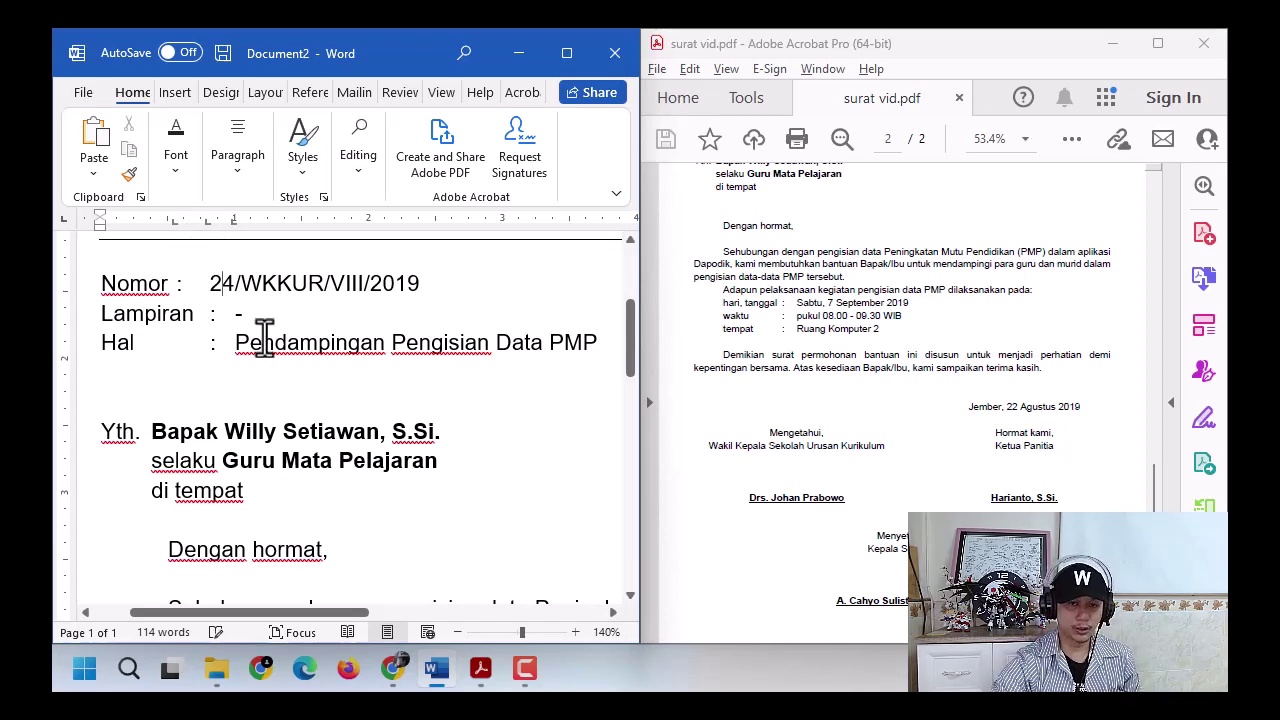
pyautogui.hotkey('ctrl', 'z')
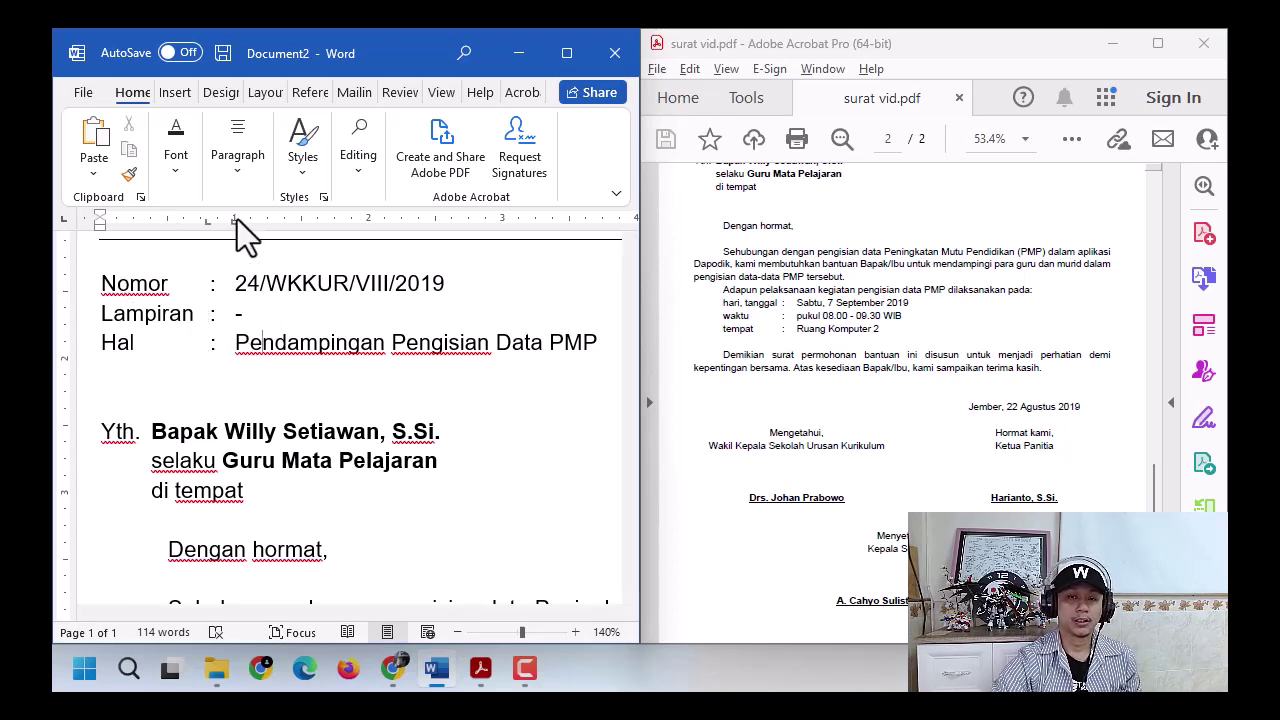
pyautogui.click(212, 227)
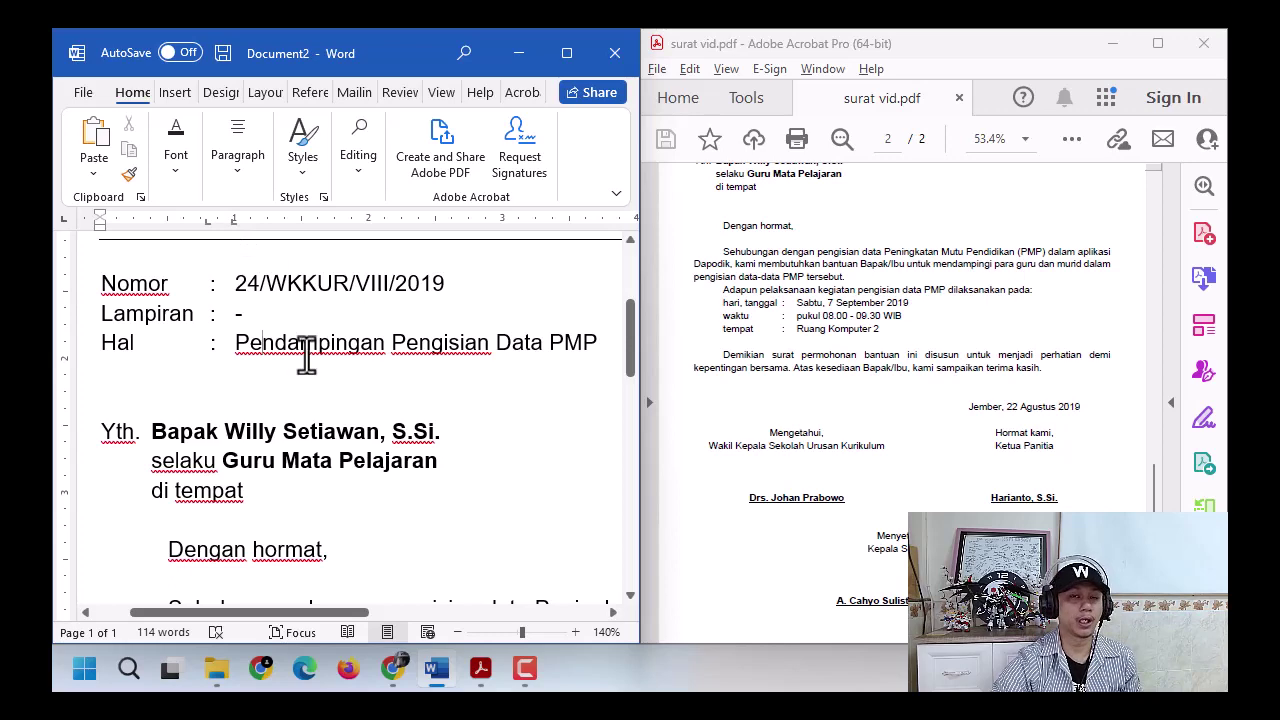
# - Move the first-line indent of the empty line below the closing paragraph to the left margin
pyautogui.scroll(-3, 288, 493)
pyautogui.scroll(-6, 287, 494)
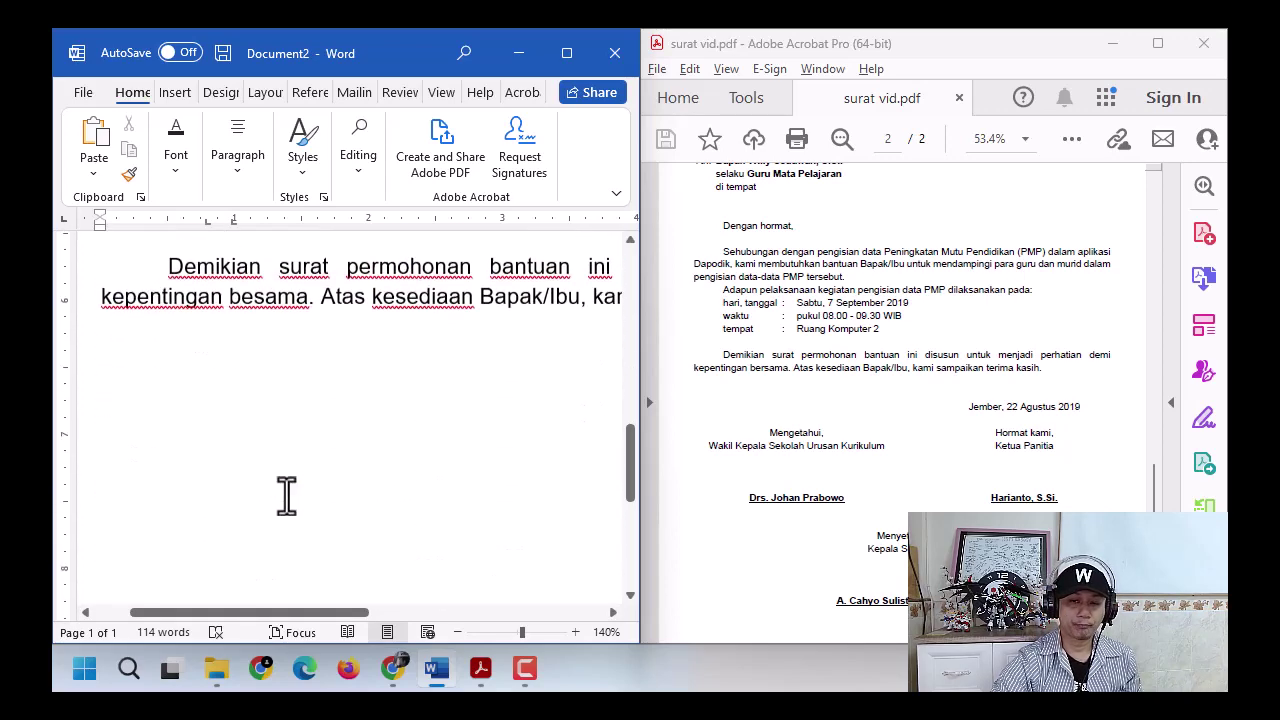
pyautogui.click(225, 348)
pyautogui.click(353, 220)
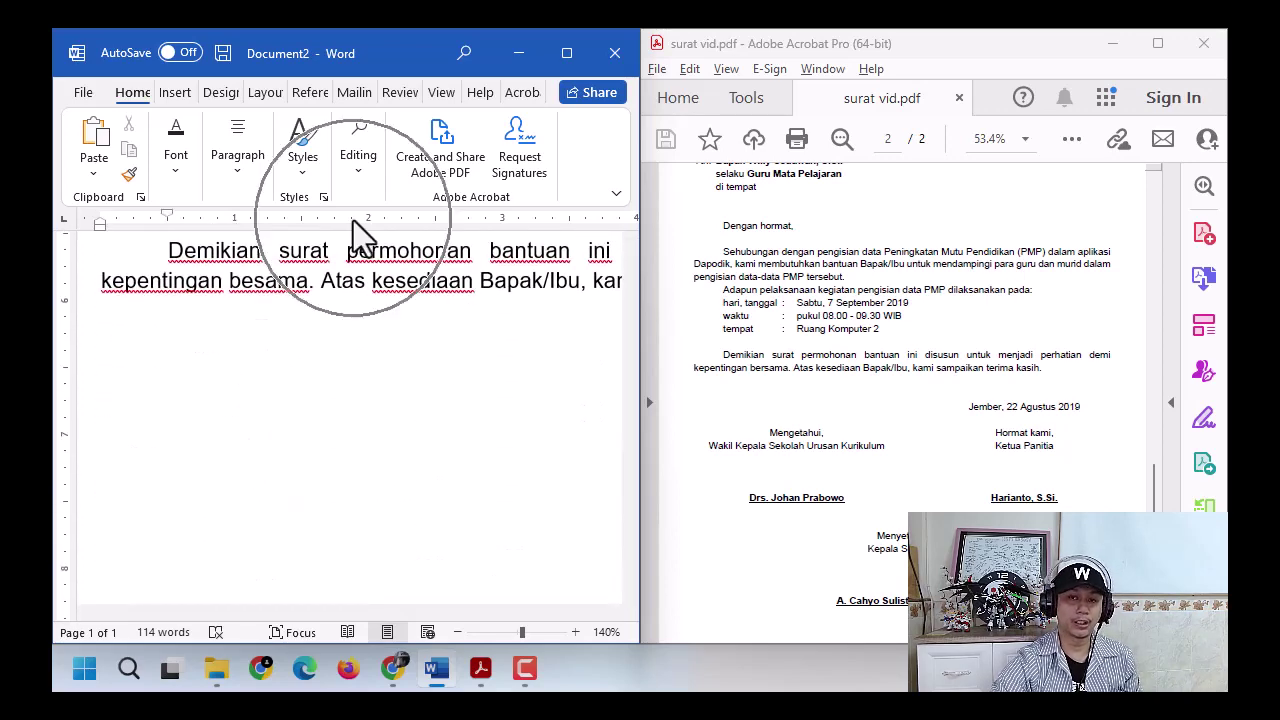
pyautogui.scroll(2, 329, 300)
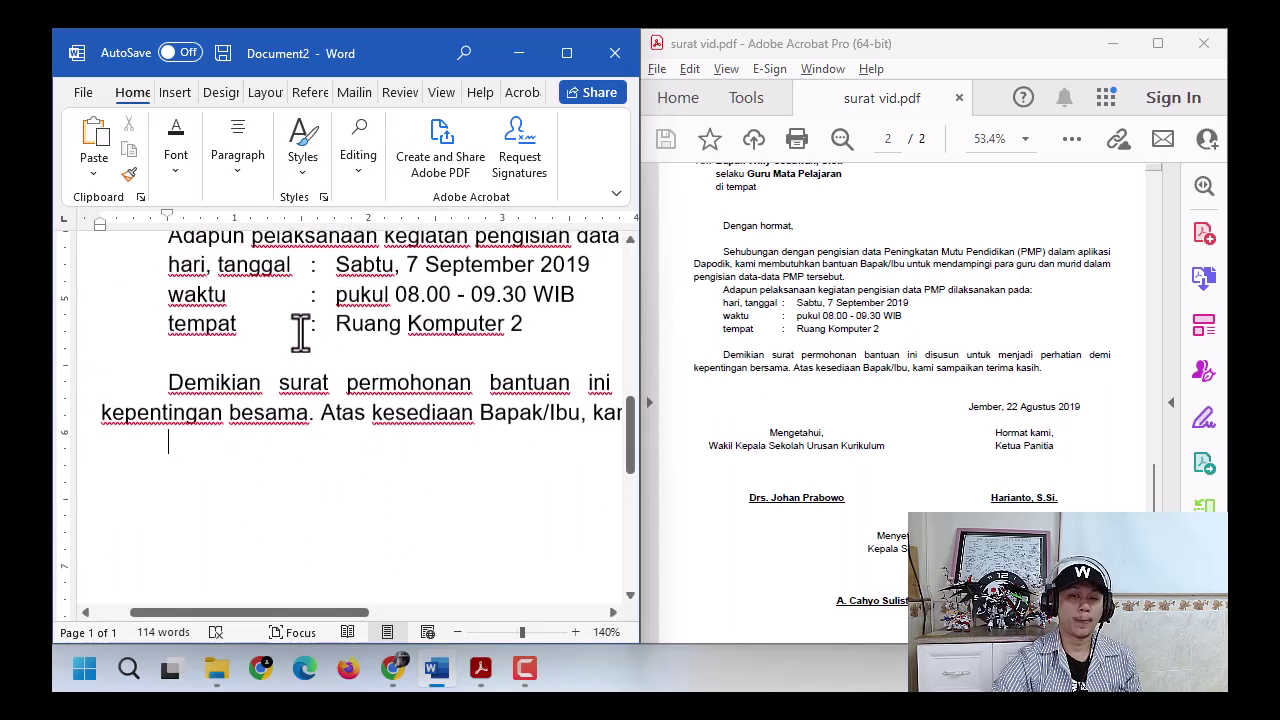
pyautogui.moveTo(172, 278); pyautogui.dragTo(457, 334)
pyautogui.click(283, 395)
pyautogui.click(266, 441)
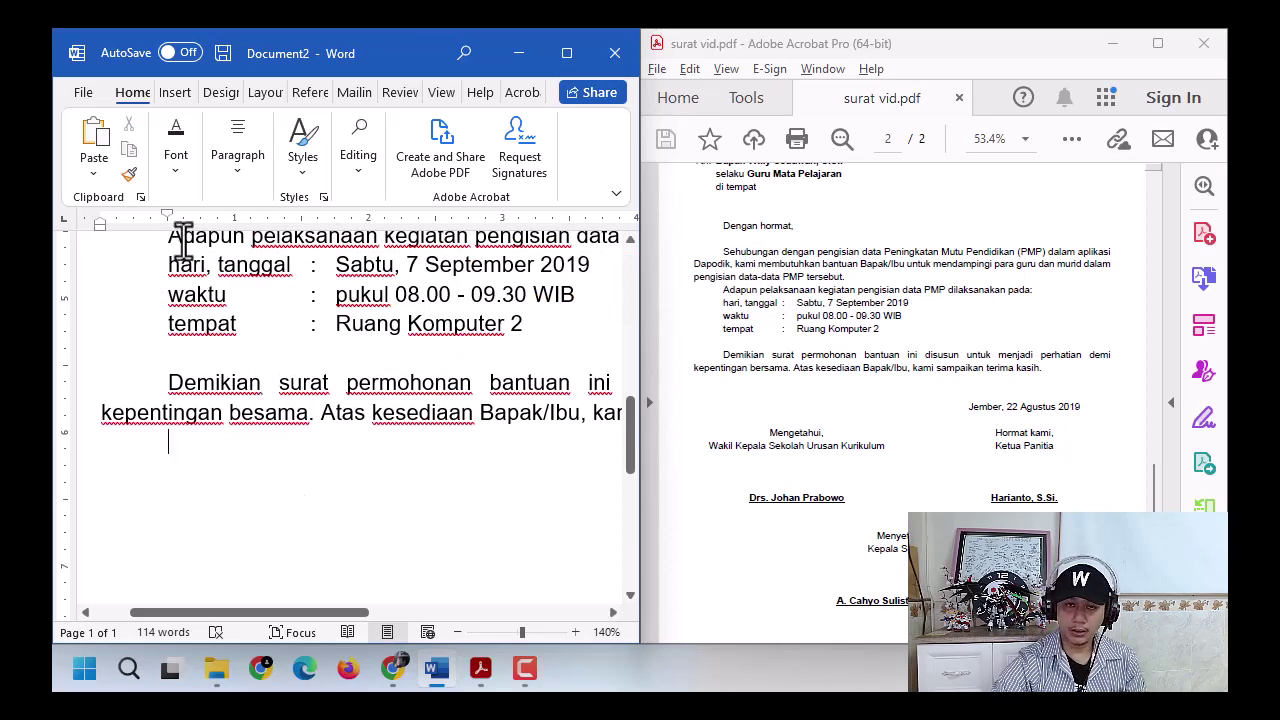
pyautogui.moveTo(166, 213); pyautogui.dragTo(101, 222)
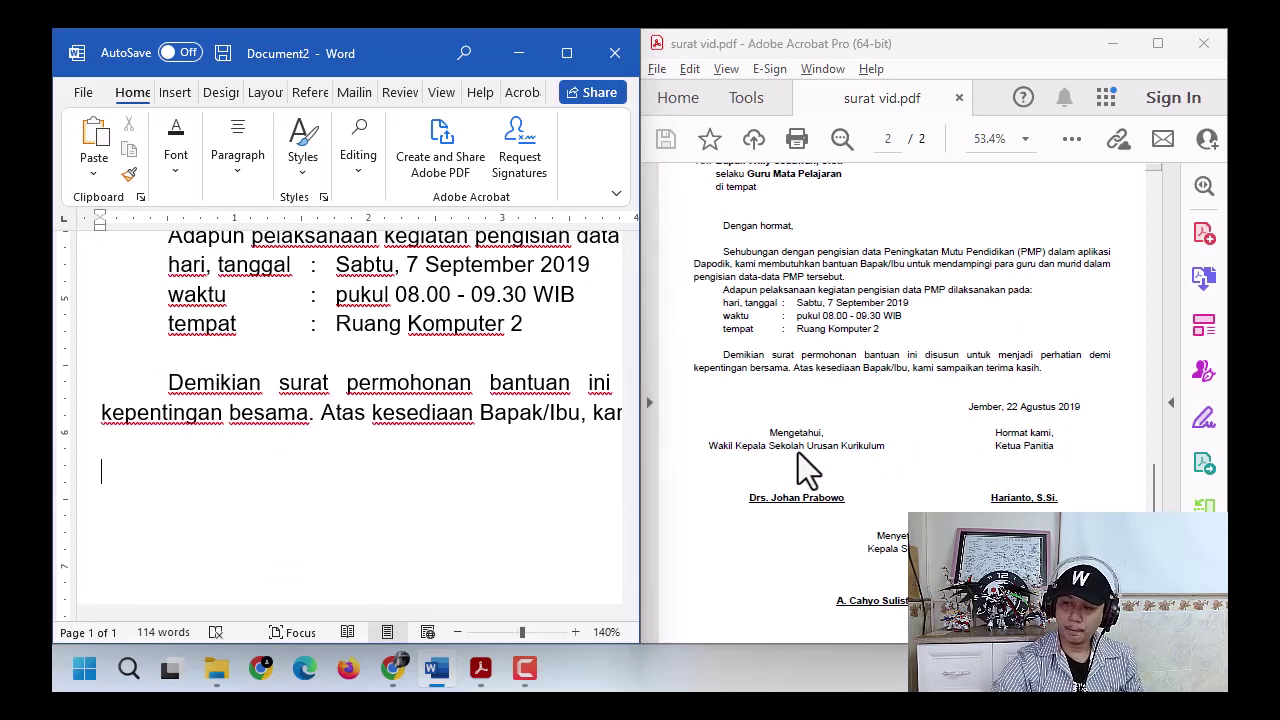
# - In the reference PDF, scroll to the signature block and zoom to 75%
pyautogui.scroll(2, 828, 445)
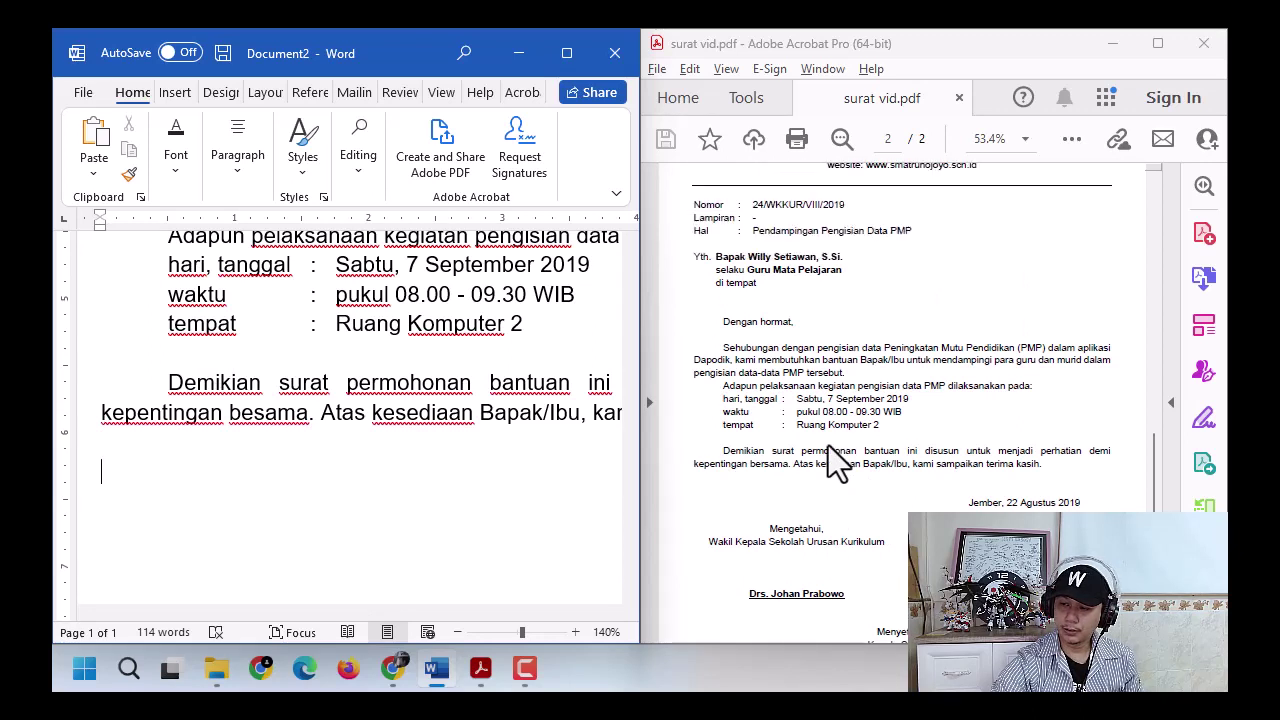
pyautogui.scroll(1, 828, 445)
pyautogui.scroll(-4, 829, 442)
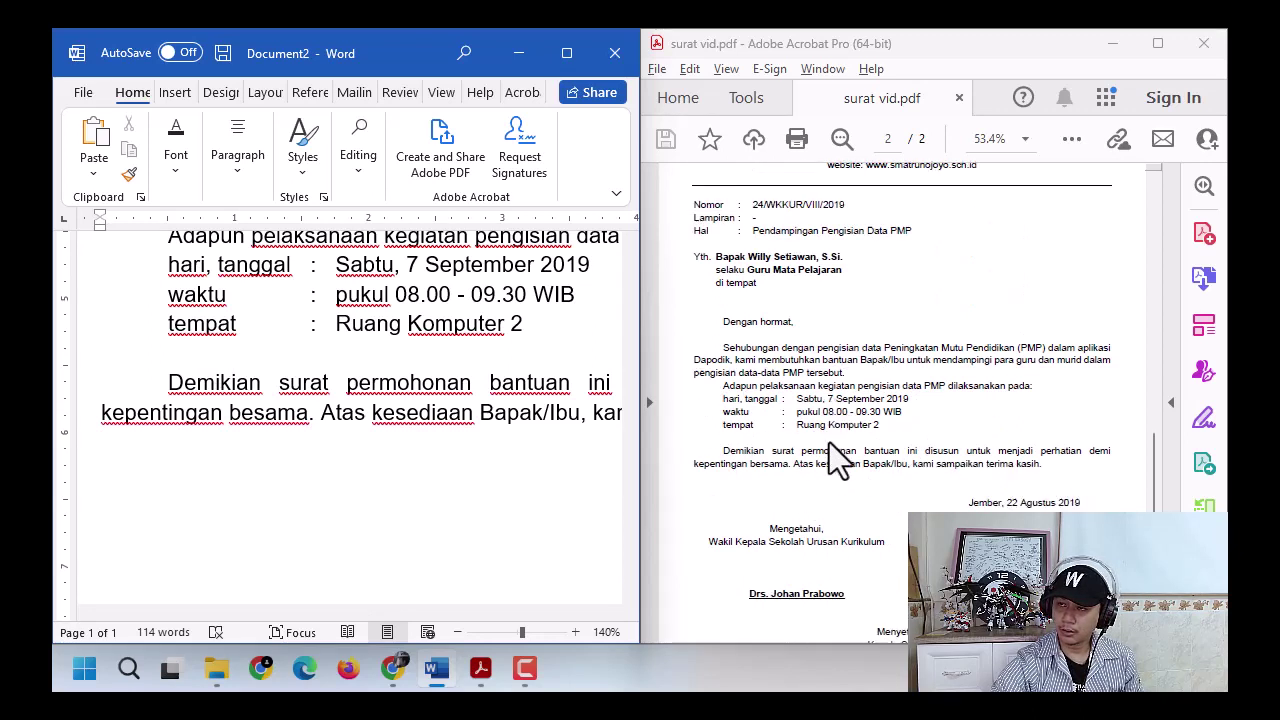
pyautogui.click(895, 426)
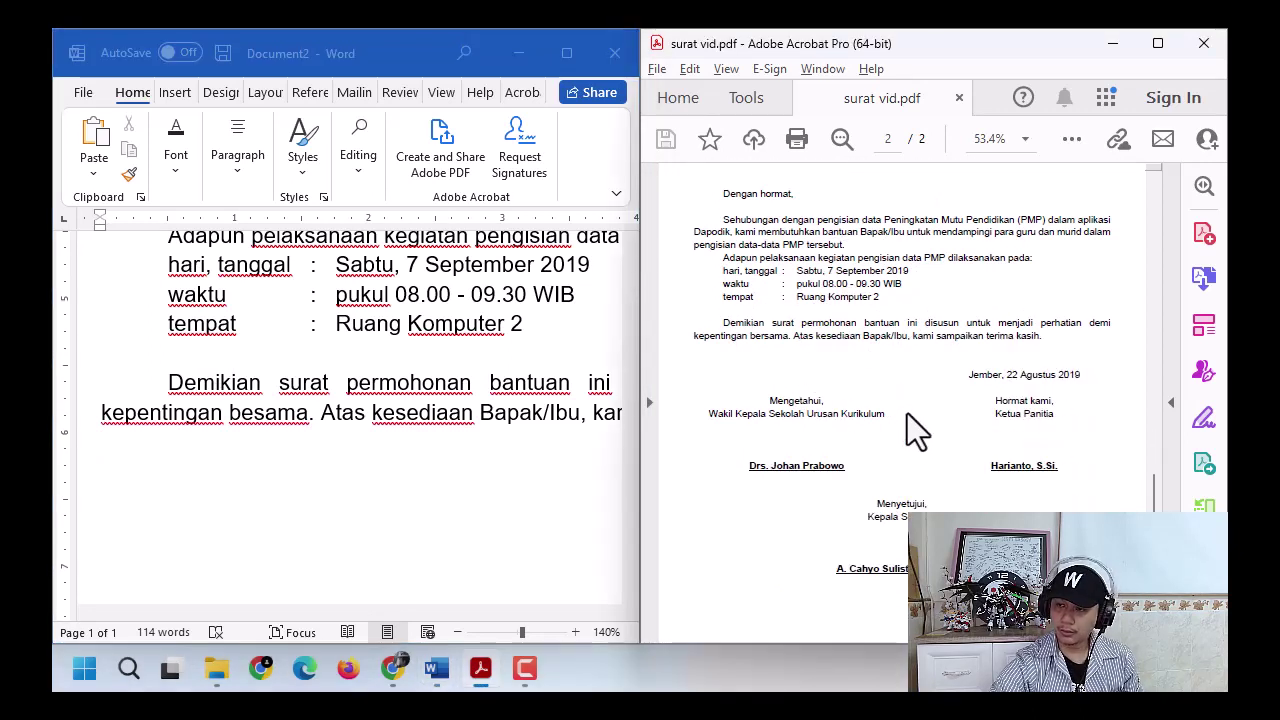
pyautogui.scroll(-1, 916, 424)
pyautogui.keyDown('ctrl'); pyautogui.scroll(1, 916, 424); pyautogui.keyUp('ctrl')
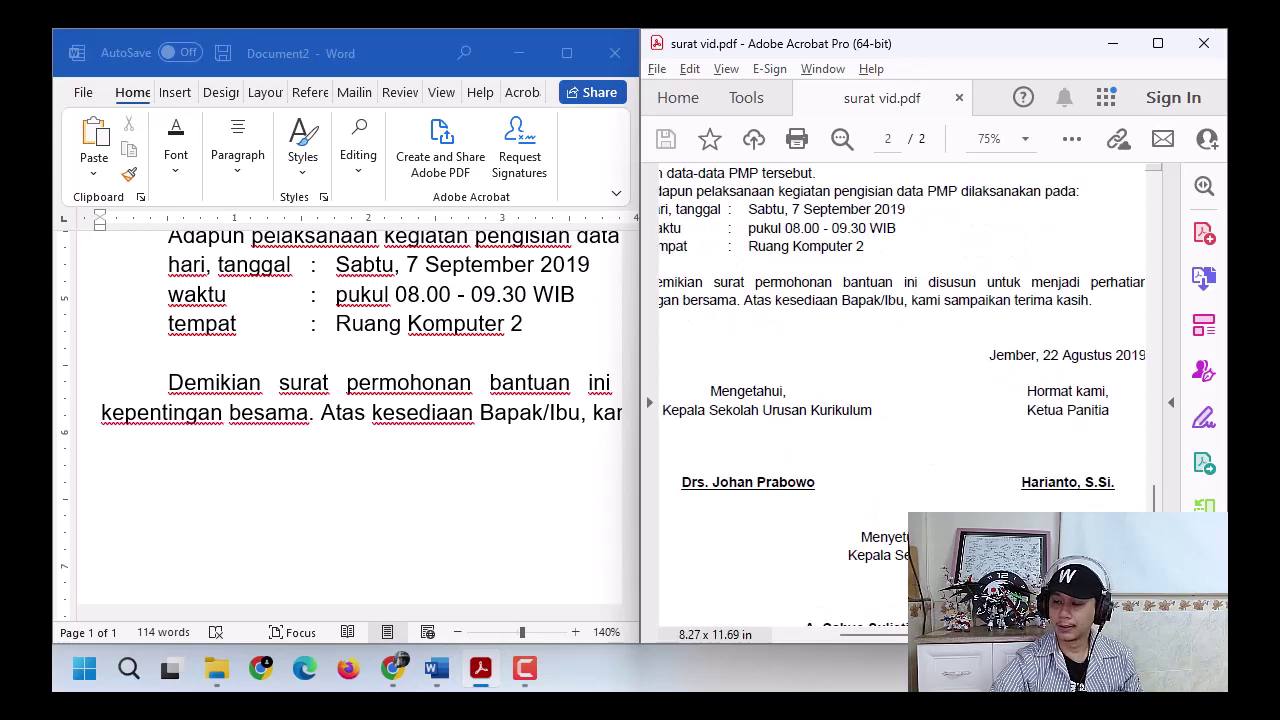
pyautogui.moveTo(960, 635)
pyautogui.mouseDown()
pyautogui.moveTo(938, 635)
pyautogui.moveTo(954, 635)
pyautogui.mouseUp()
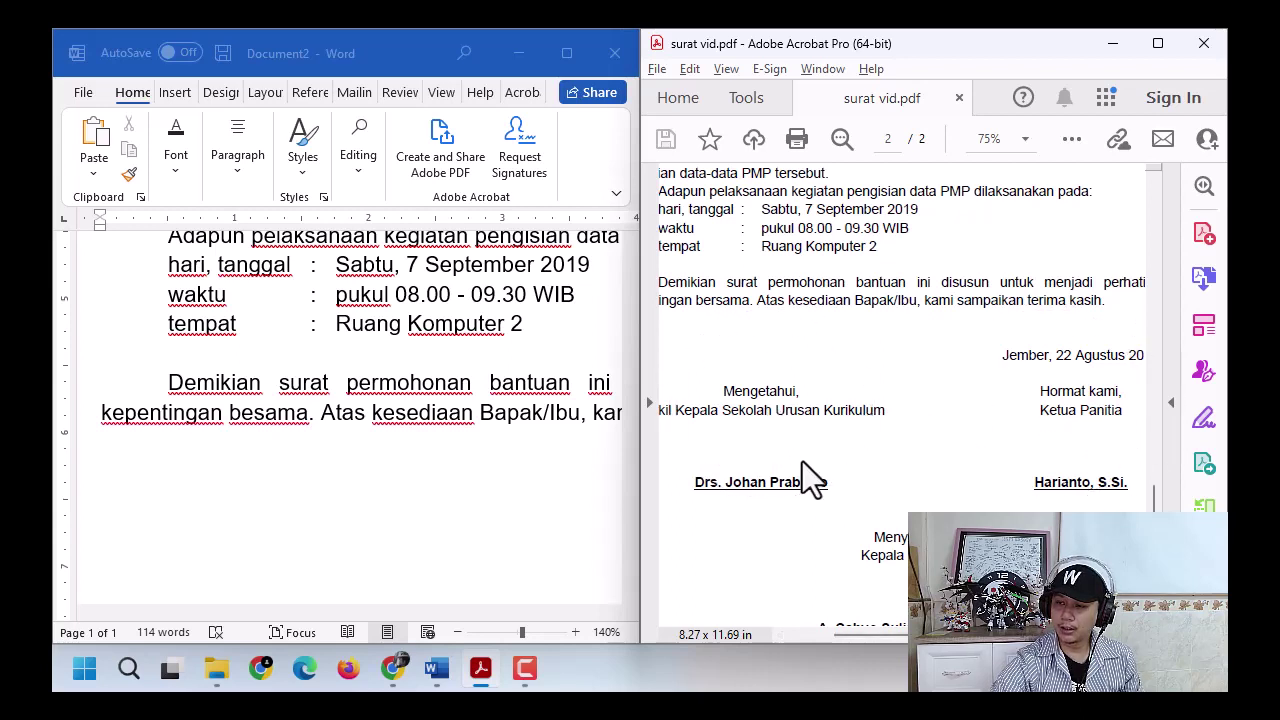
pyautogui.click(767, 410)
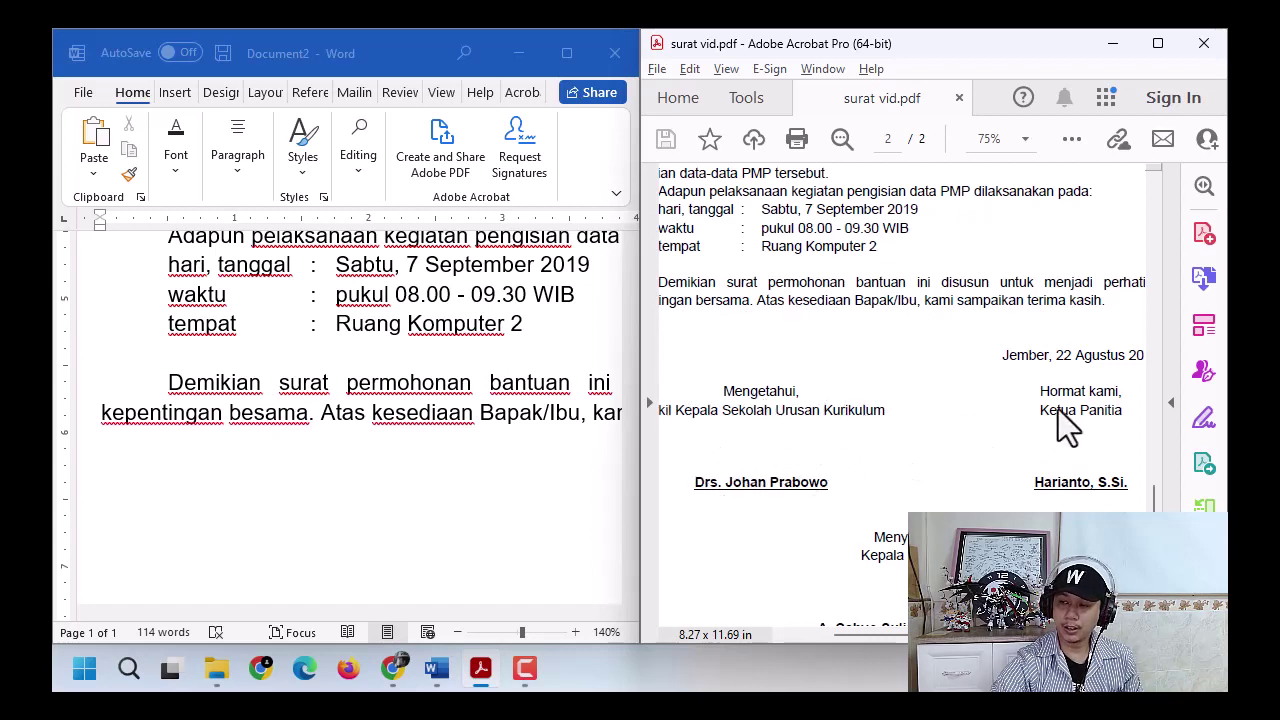
pyautogui.click(1092, 412)
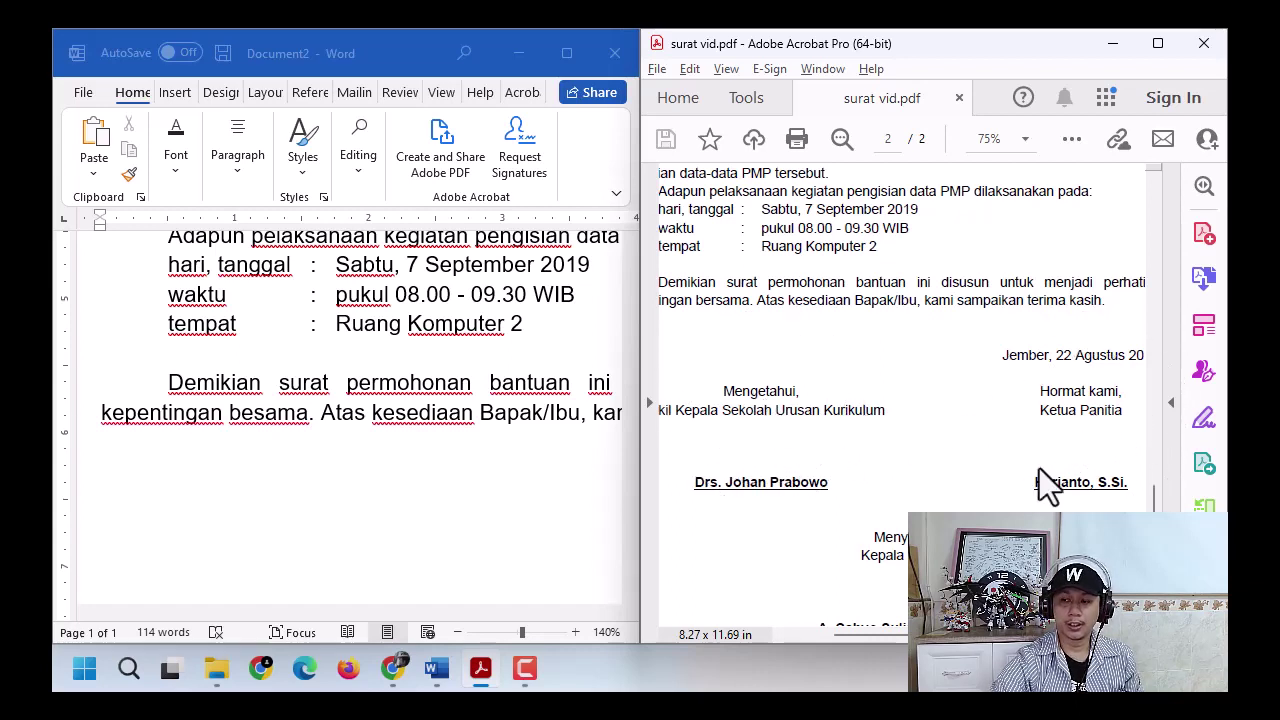
pyautogui.scroll(-2, 892, 474)
pyautogui.click(923, 492)
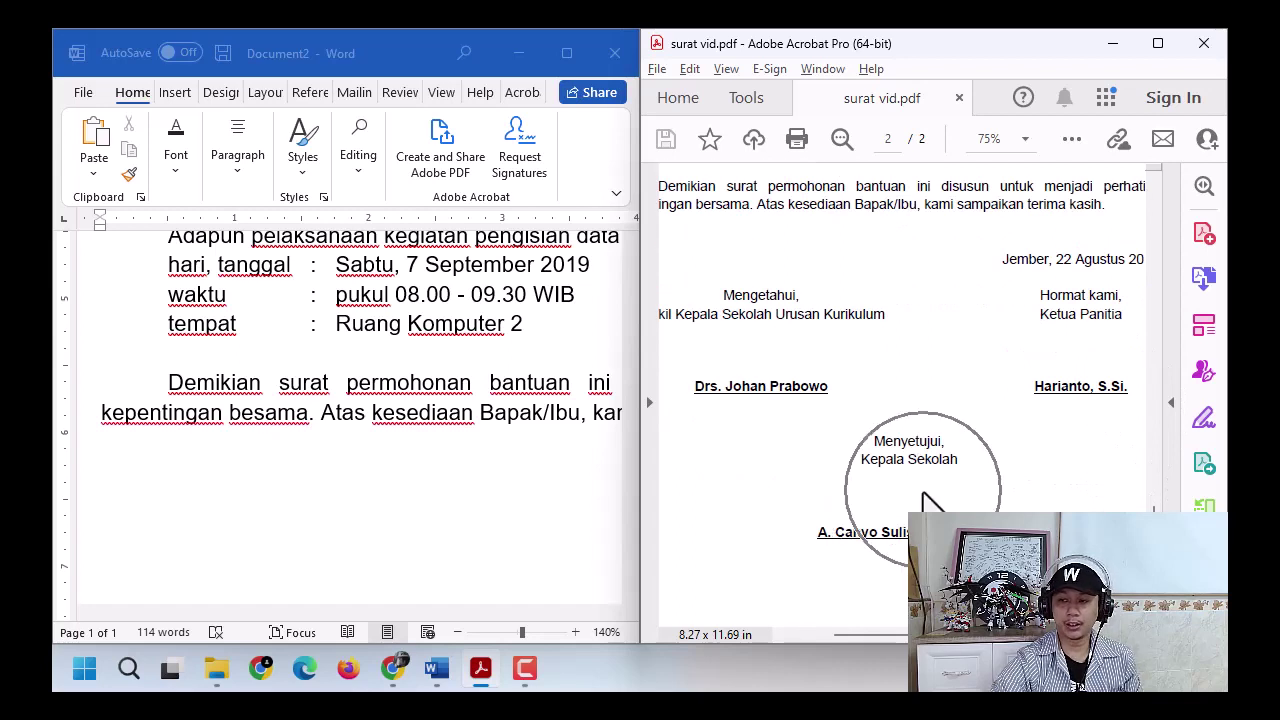
# - Compare Word's paragraph alignment options with the PDF's signature layout, then return to the empty line
pyautogui.click(242, 173)
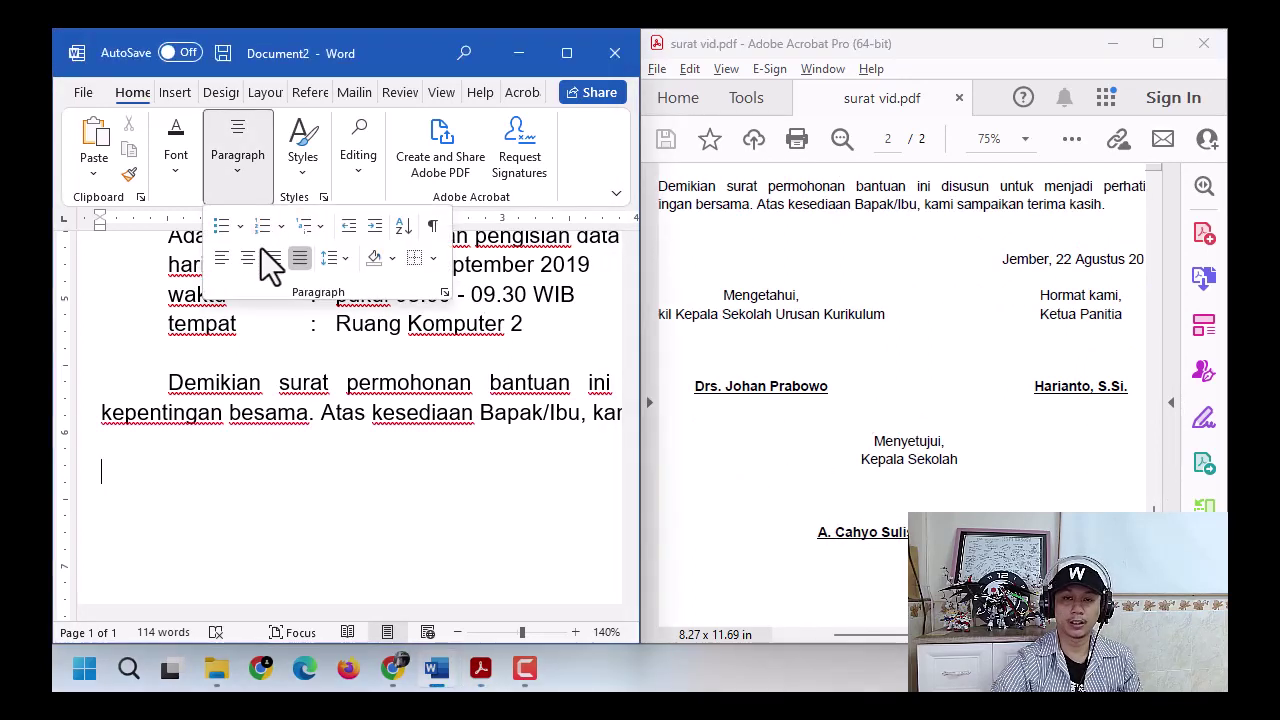
pyautogui.click(781, 350)
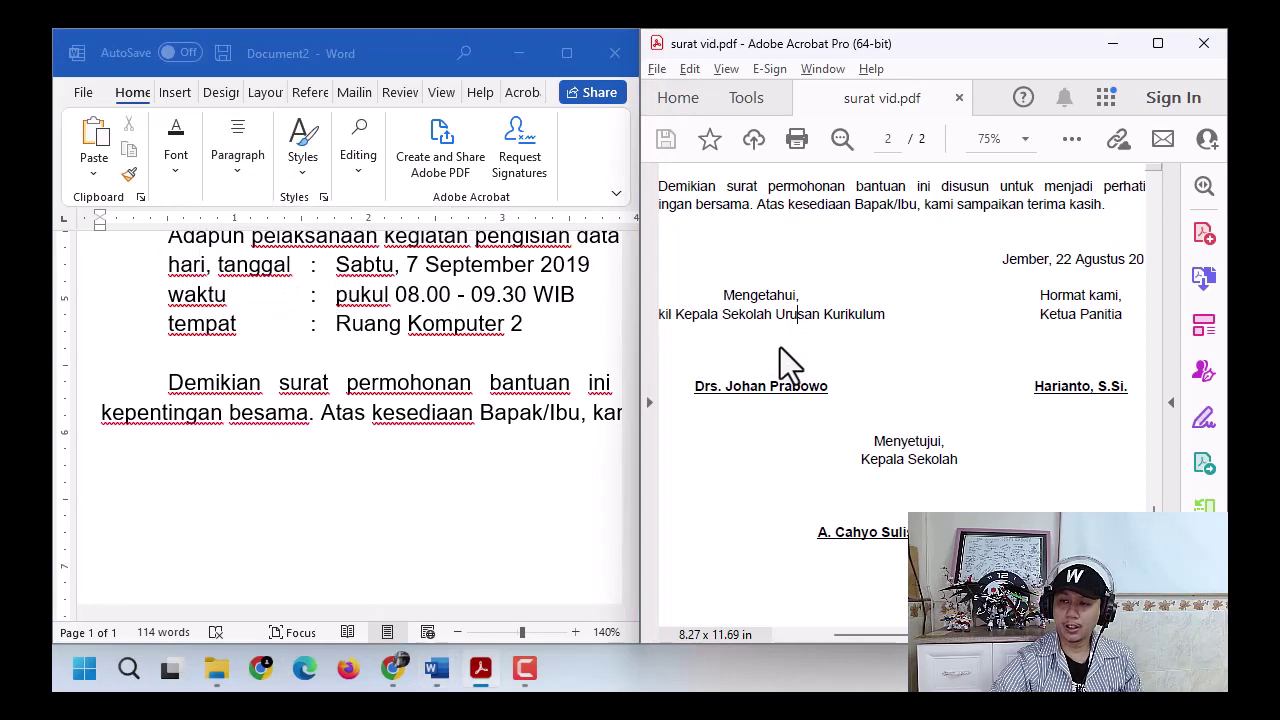
pyautogui.click(1074, 334)
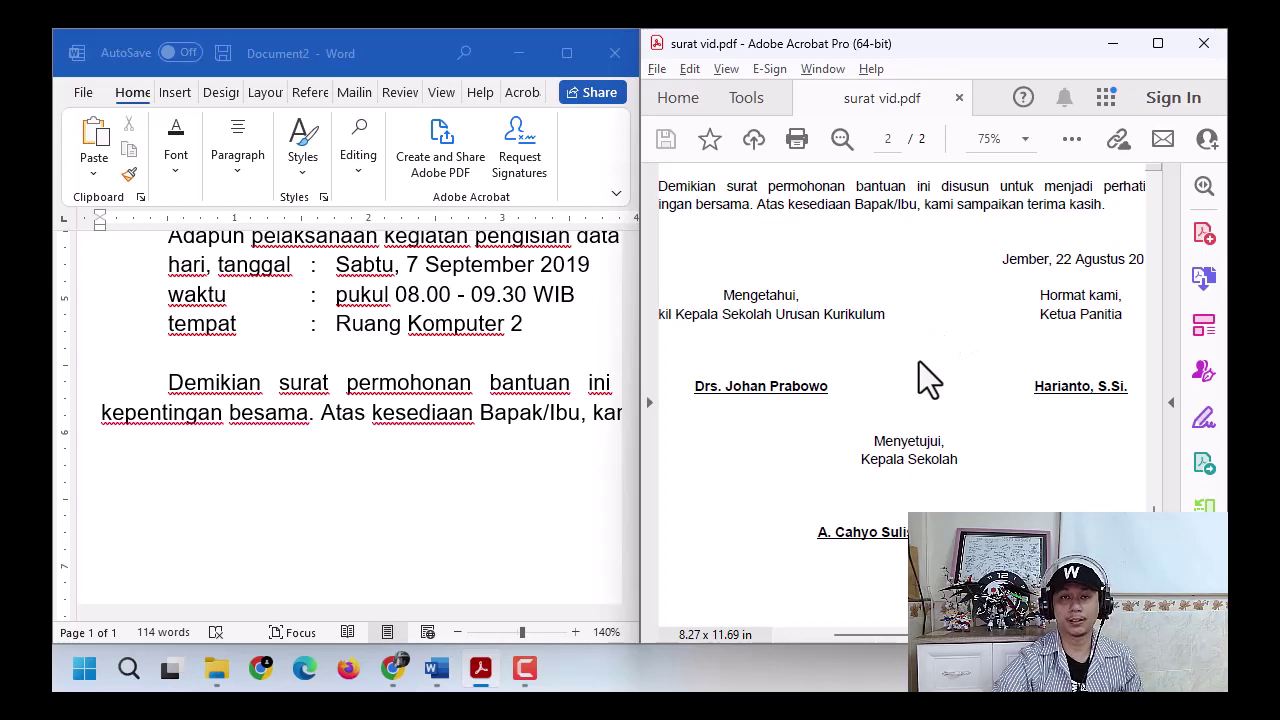
pyautogui.click(298, 470)
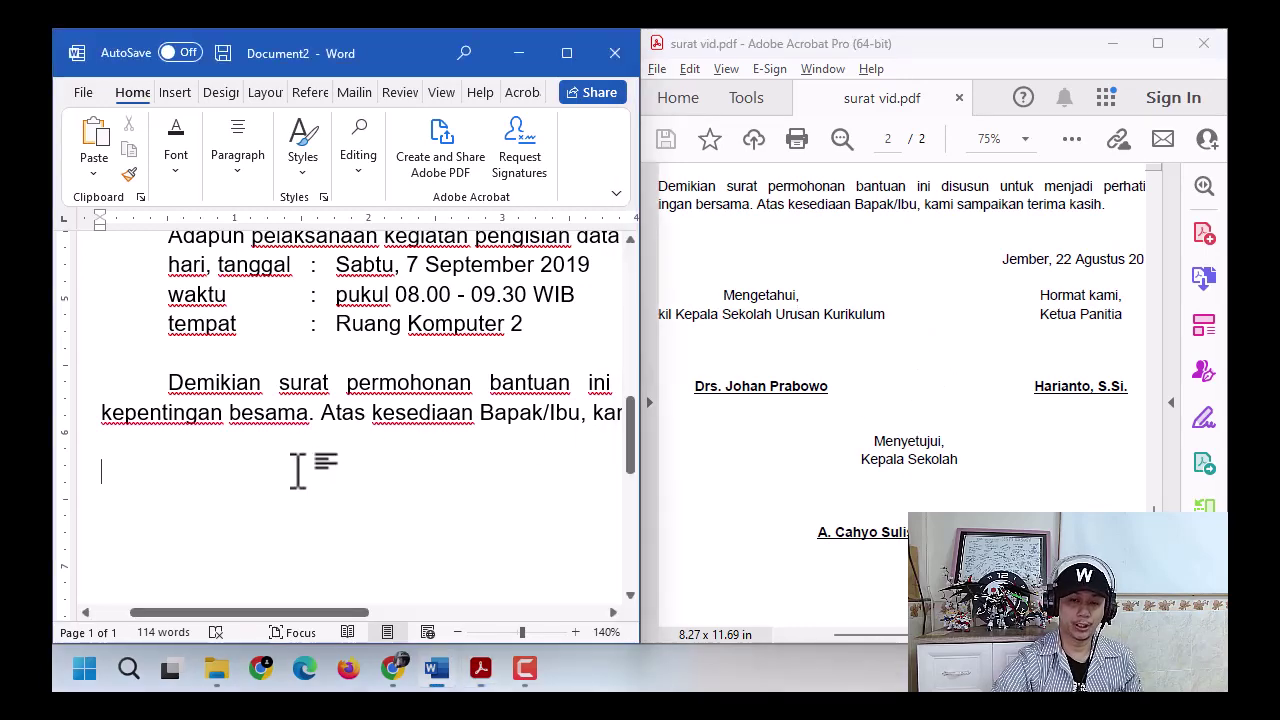
# - Shift the empty line's left indent slightly to the right on the ruler
pyautogui.keyDown('ctrl'); pyautogui.scroll(-3, 238, 486); pyautogui.keyUp('ctrl')
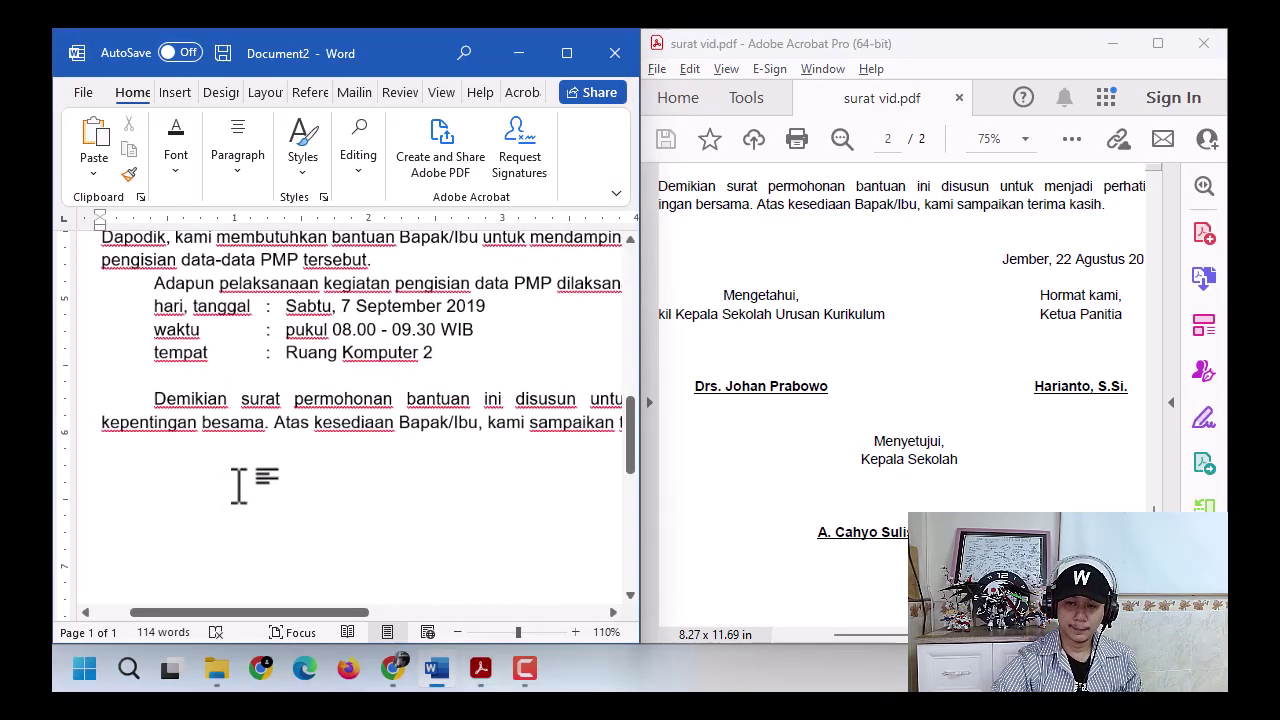
pyautogui.scroll(-2, 238, 486)
pyautogui.keyDown('ctrl'); pyautogui.scroll(1, 238, 486); pyautogui.keyUp('ctrl')
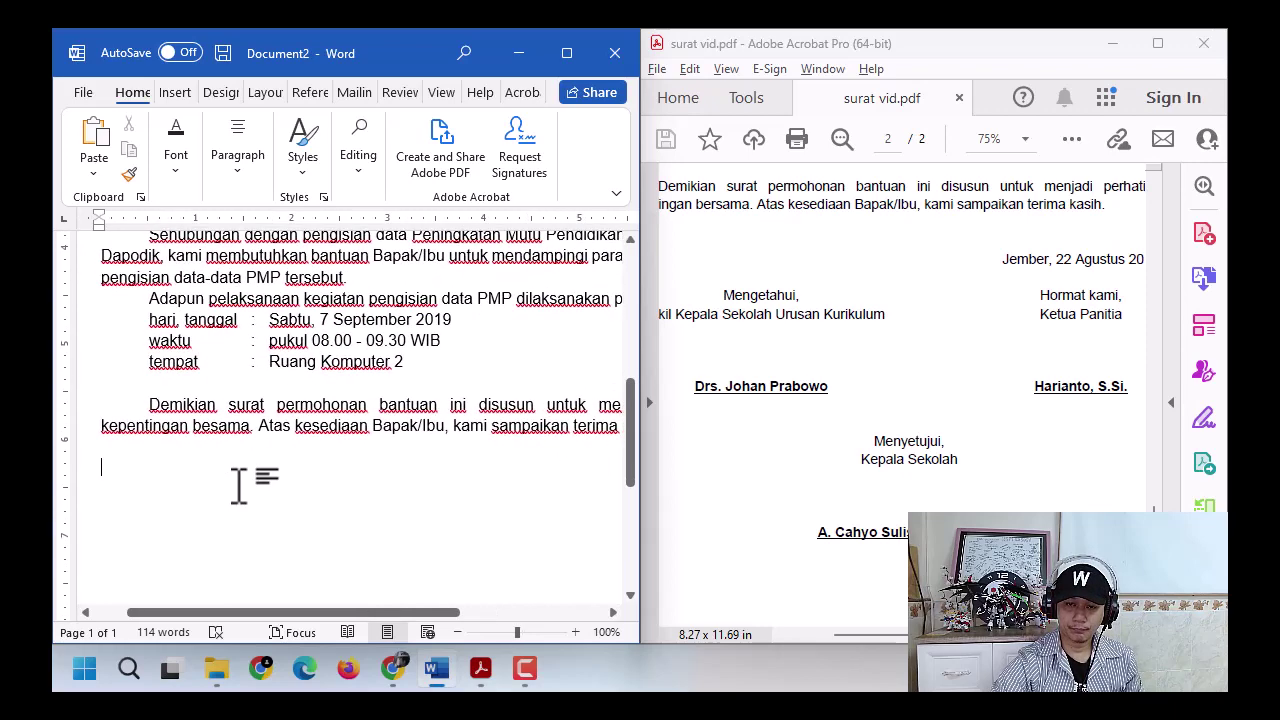
pyautogui.moveTo(276, 618); pyautogui.dragTo(290, 603)
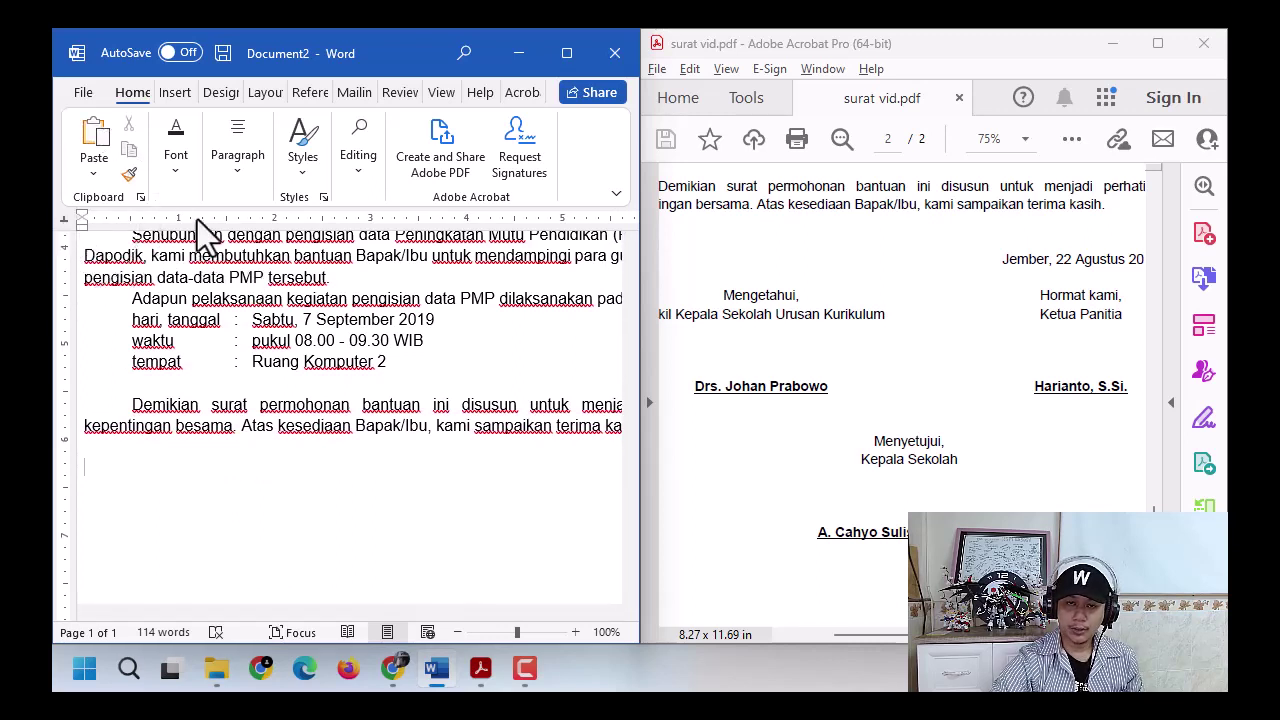
pyautogui.moveTo(202, 221); pyautogui.dragTo(219, 224)
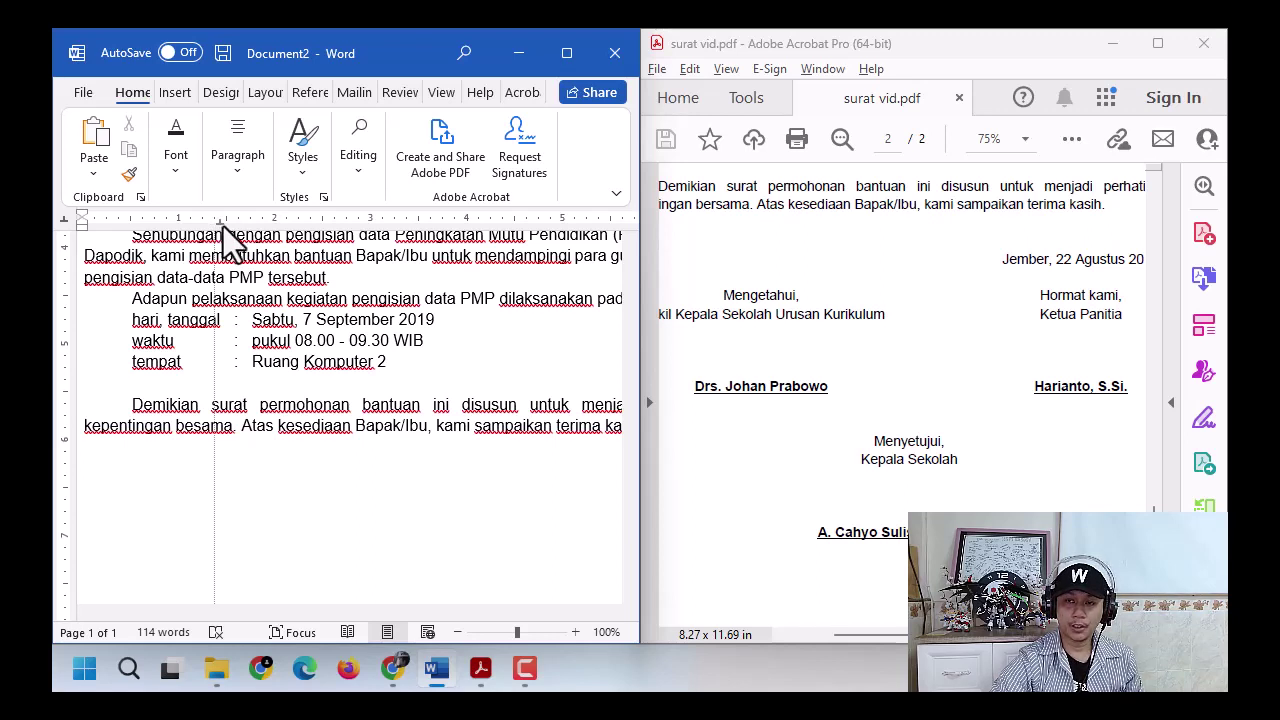
pyautogui.moveTo(223, 226); pyautogui.dragTo(223, 226)
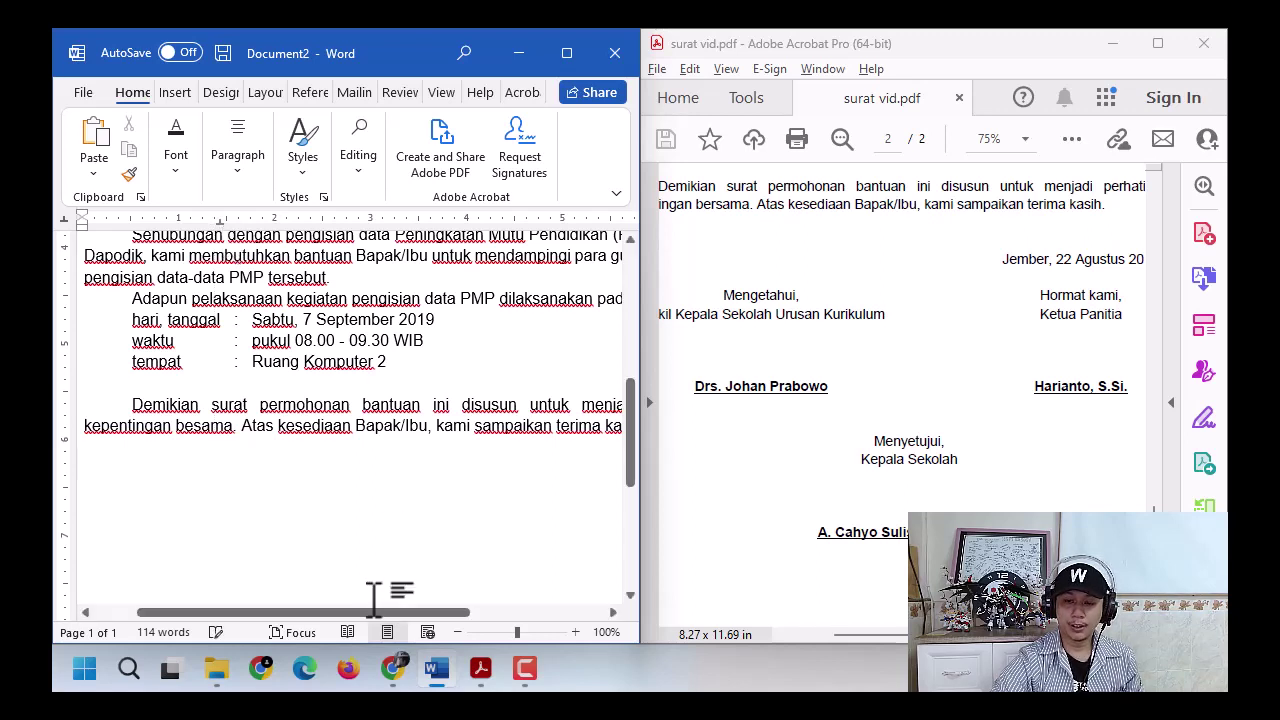
# - Set a new right paragraph edge on the ruler so the text re-wraps, back on the blank line
pyautogui.moveTo(381, 610); pyautogui.dragTo(507, 612)
pyautogui.moveTo(440, 226); pyautogui.dragTo(442, 222)
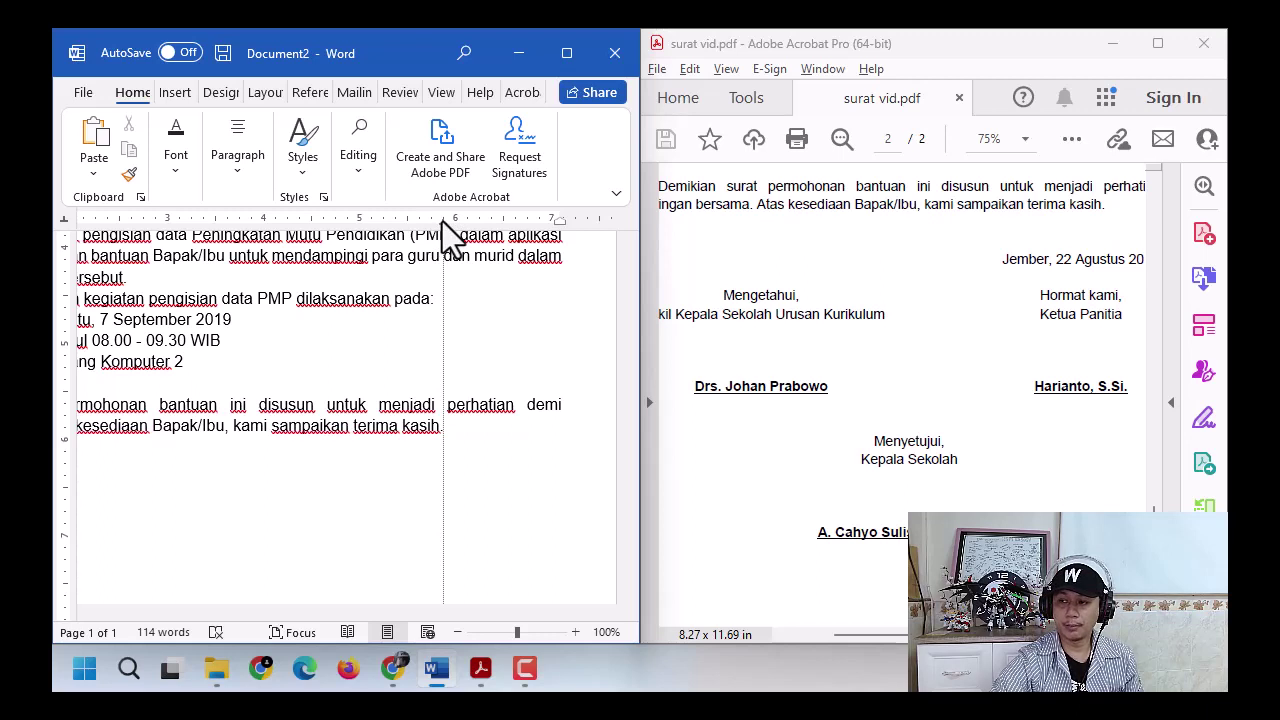
pyautogui.moveTo(442, 221); pyautogui.dragTo(442, 221)
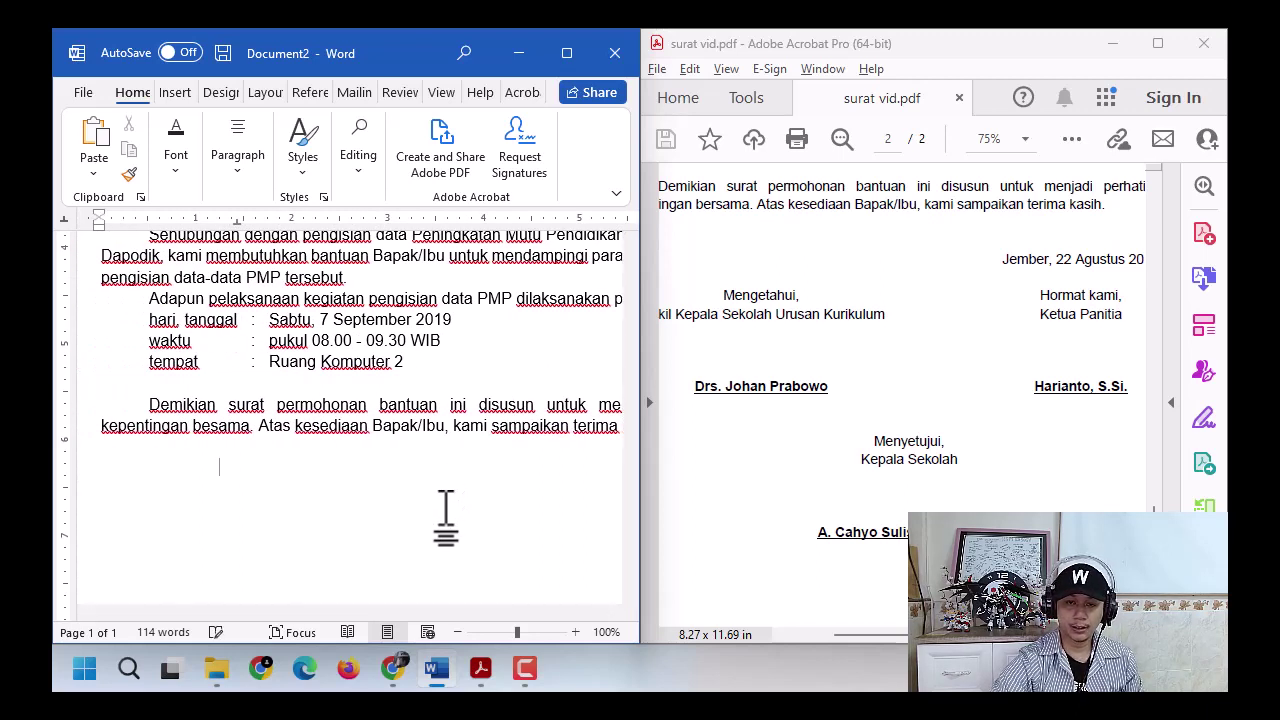
pyautogui.click(248, 460)
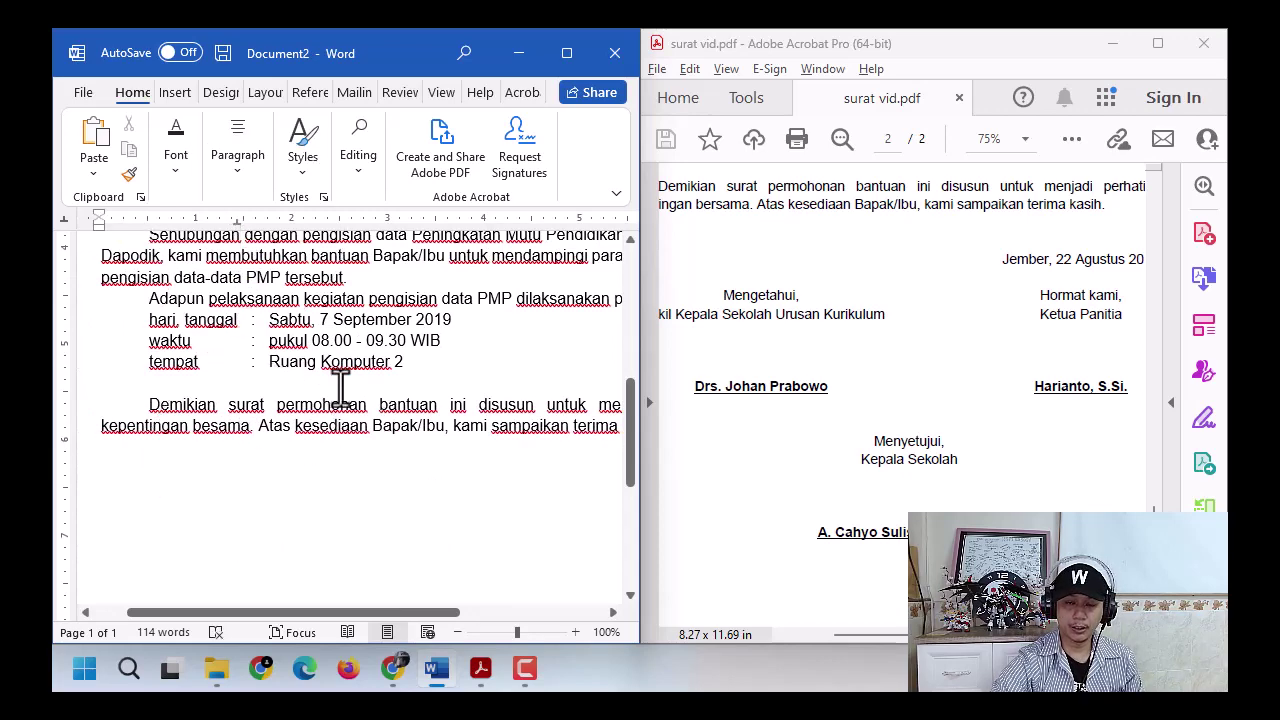
# - Type the date 'Jember, 22 Agustus 2019' at the right-hand tab and add a blank line below
pyautogui.press('Tab')
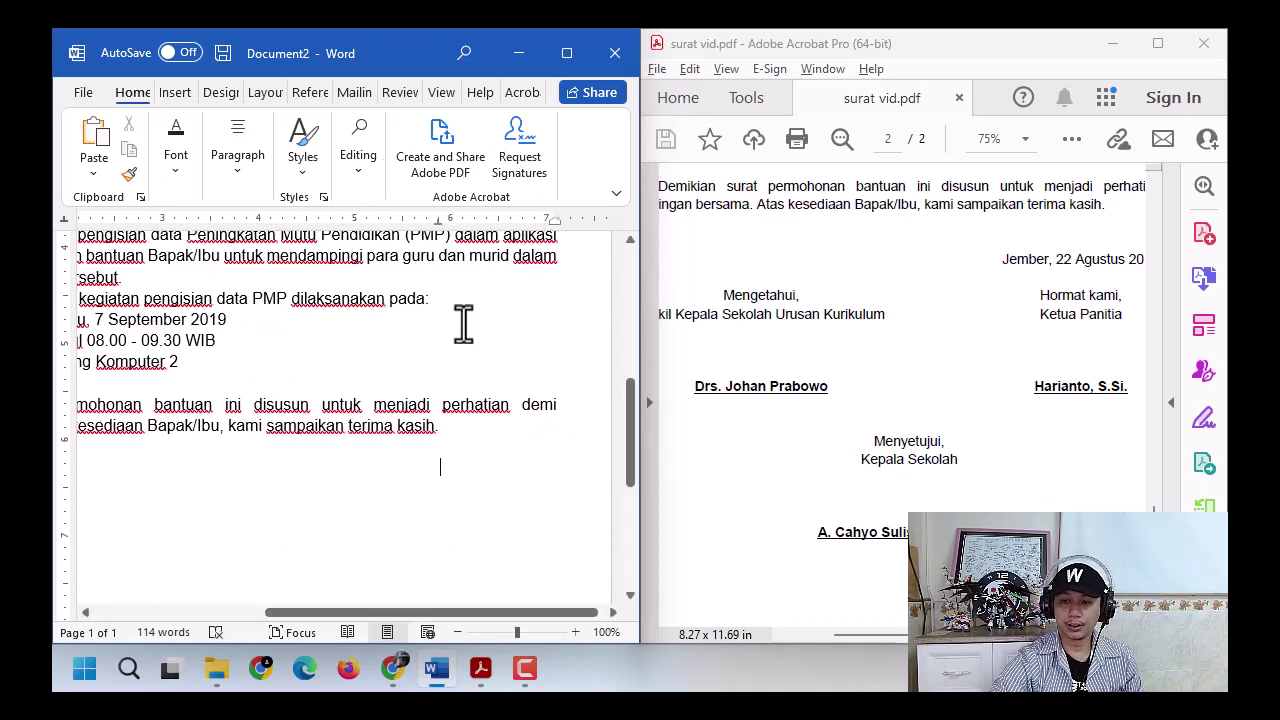
pyautogui.write('Jember, 22 Agustus')
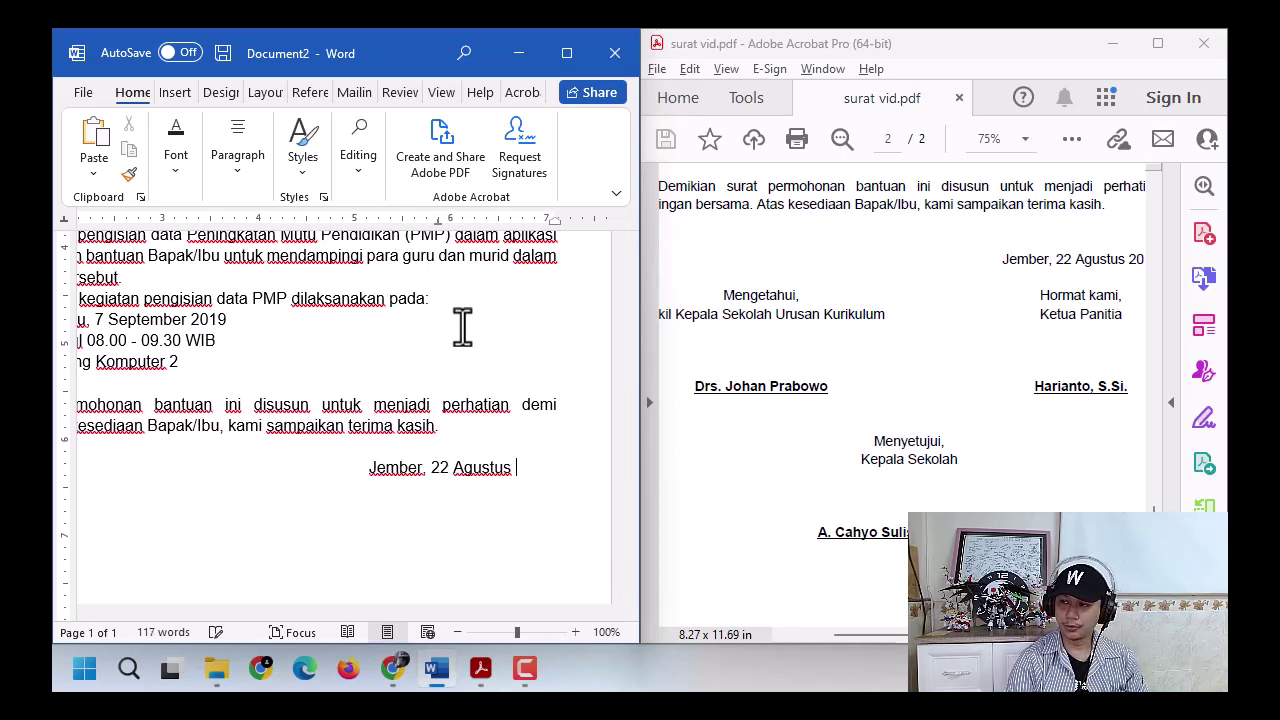
pyautogui.write(' 2019')
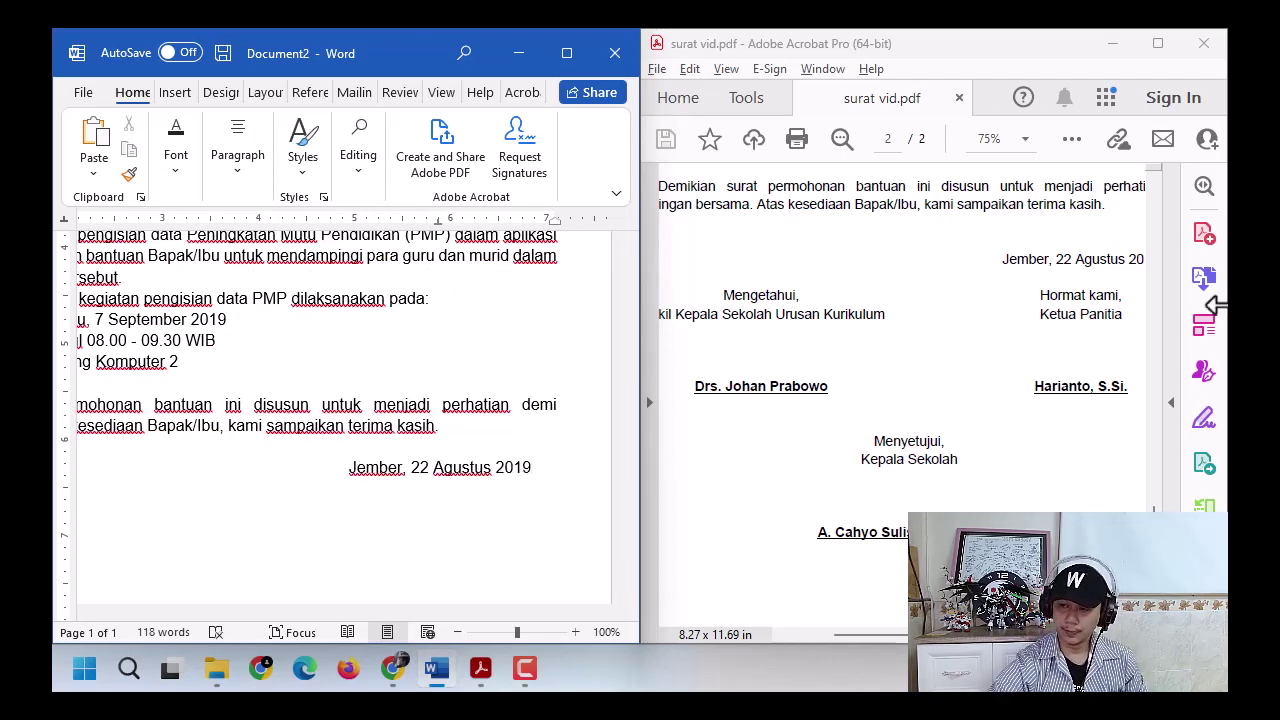
pyautogui.click(1000, 635)
pyautogui.moveTo(1000, 635); pyautogui.dragTo(1020, 635)
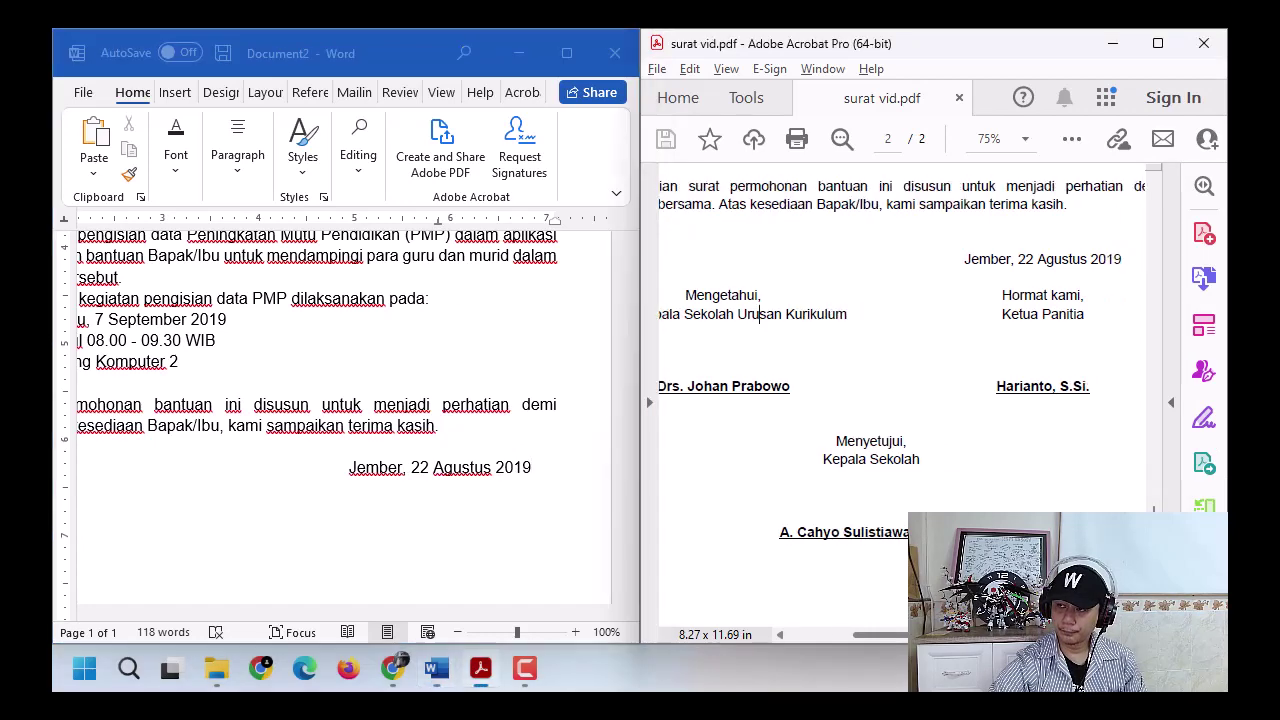
pyautogui.click(567, 468)
pyautogui.press('Return')
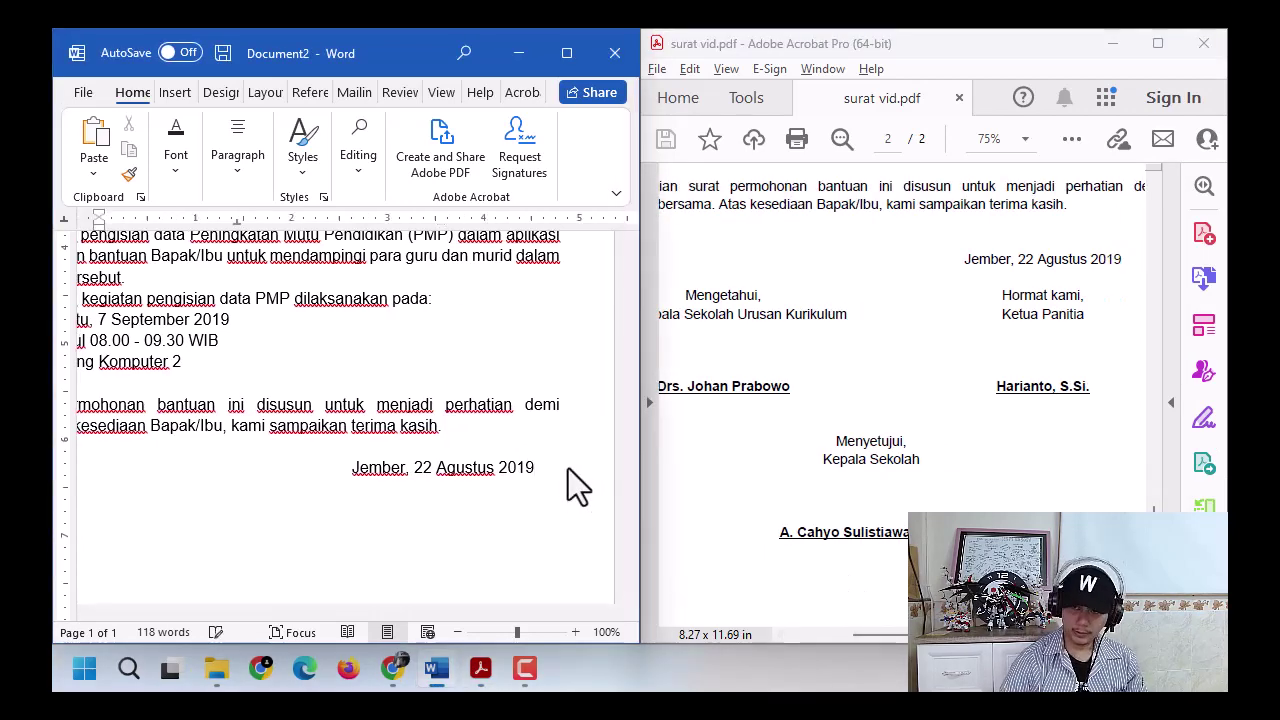
pyautogui.press('Return')
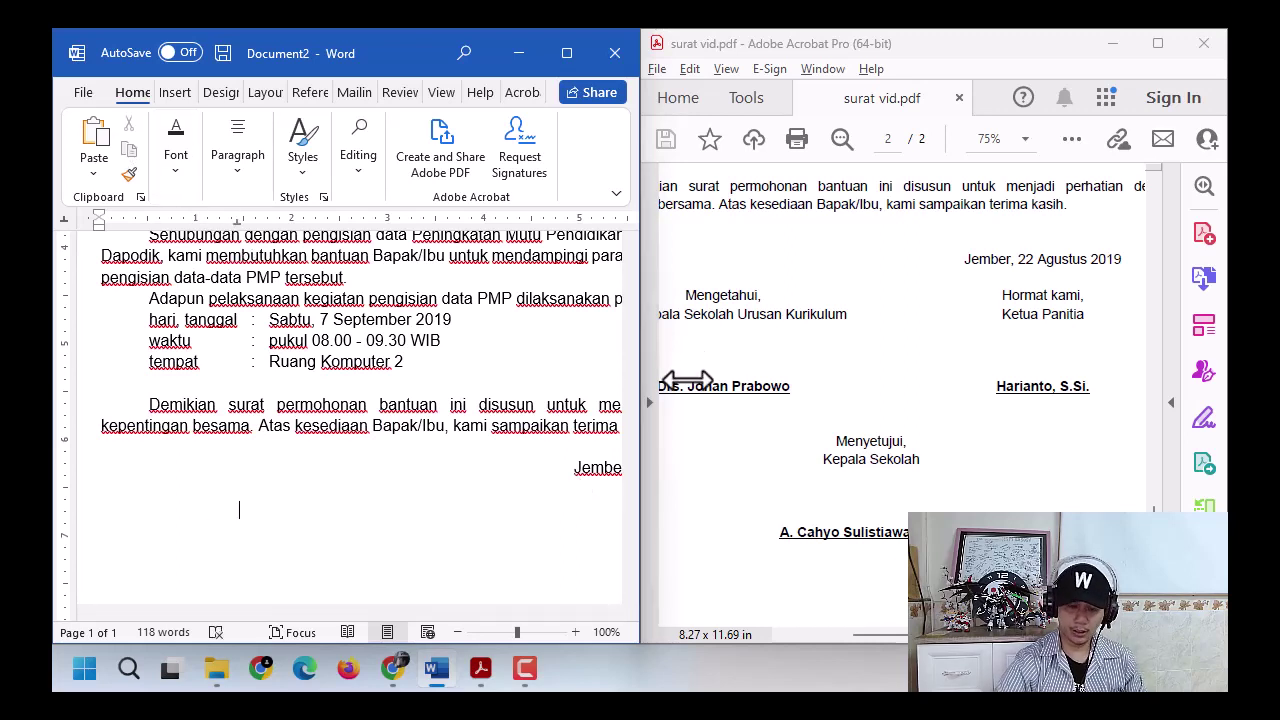
# - Add 'Mengetahui,' and 'Hormat kami,' headings, with 'Wakil Kepala Sekolah Urusan Kurikulum' and 'Ketua Panitia' beneath
pyautogui.write('hui')
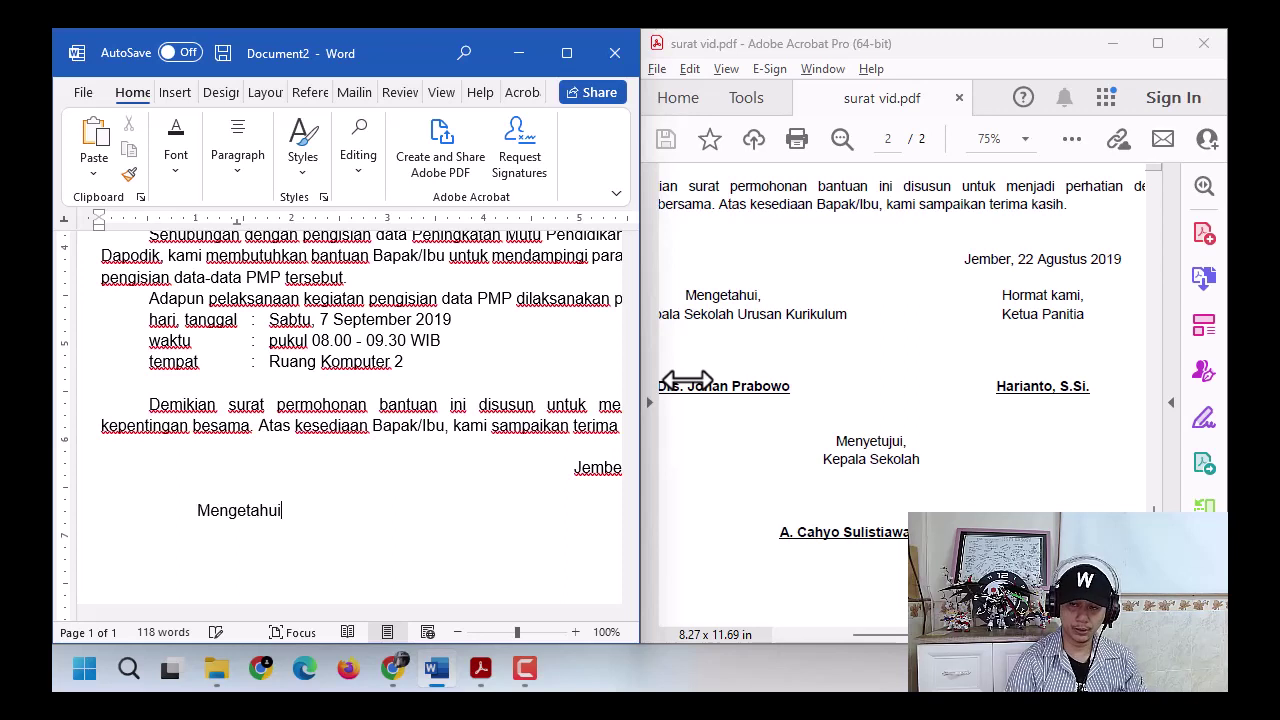
pyautogui.write(',')
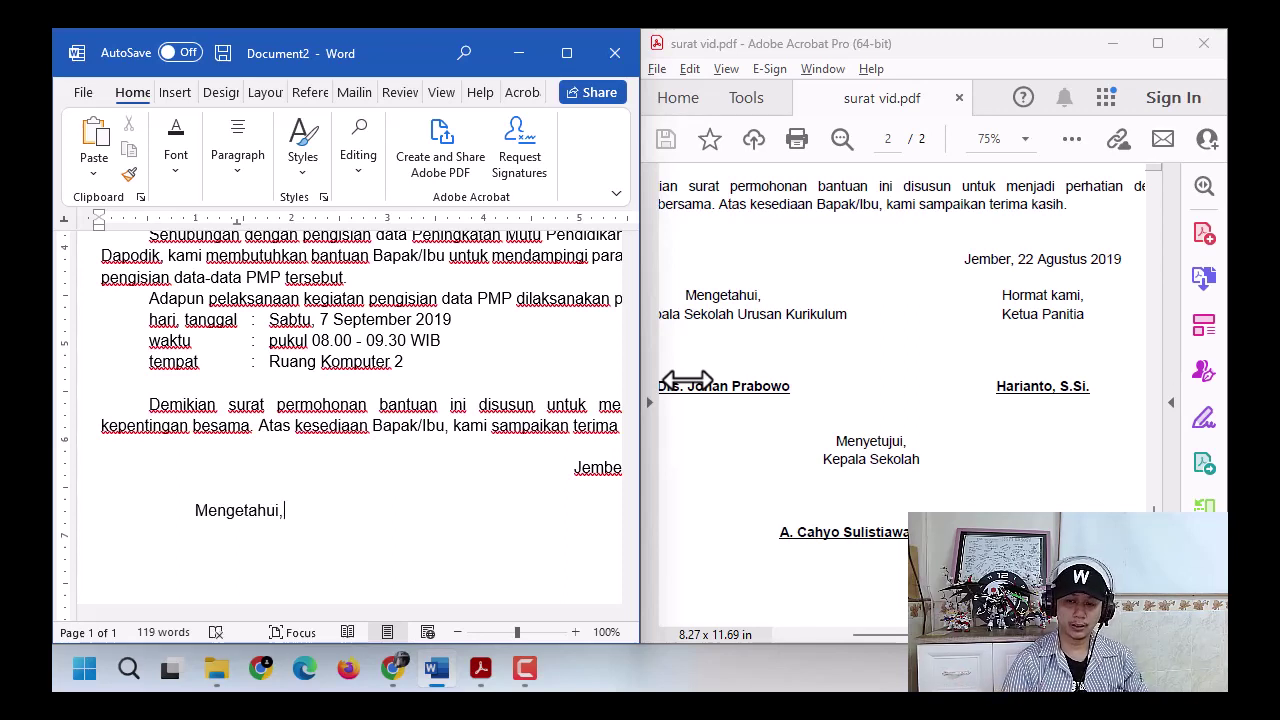
pyautogui.press('Tab')
pyautogui.write('Hormat')
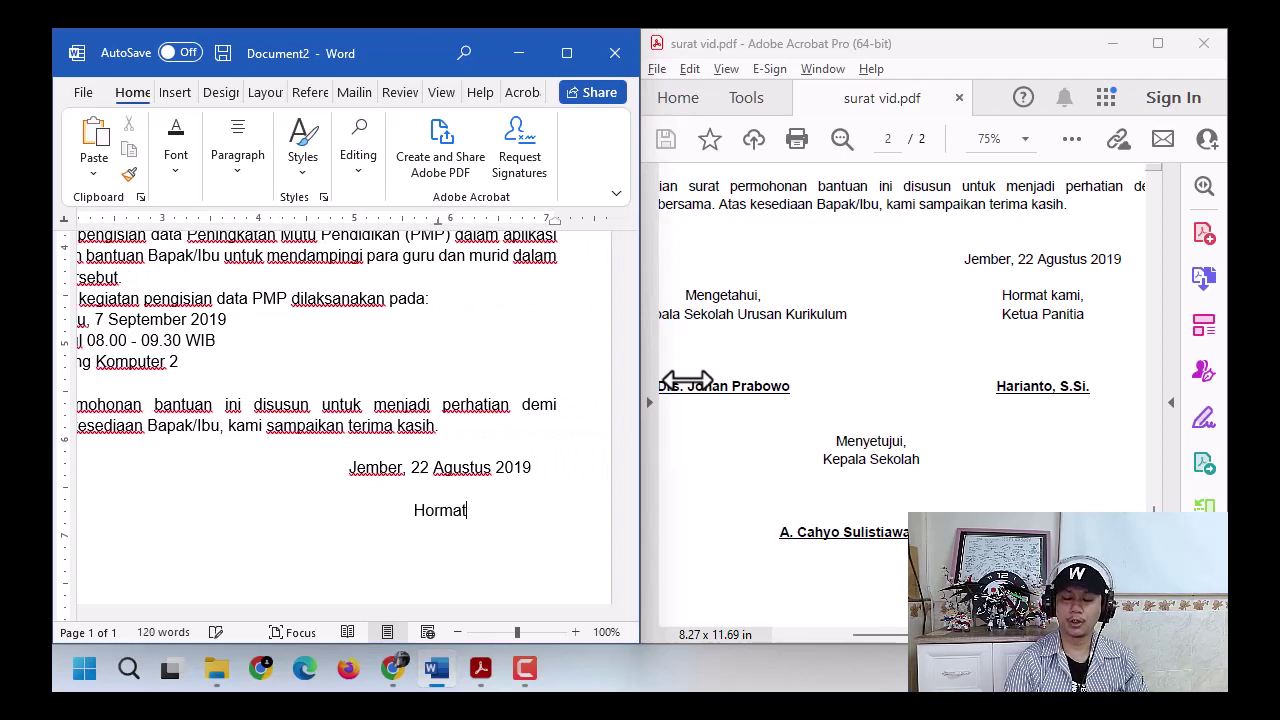
pyautogui.write(' ka')
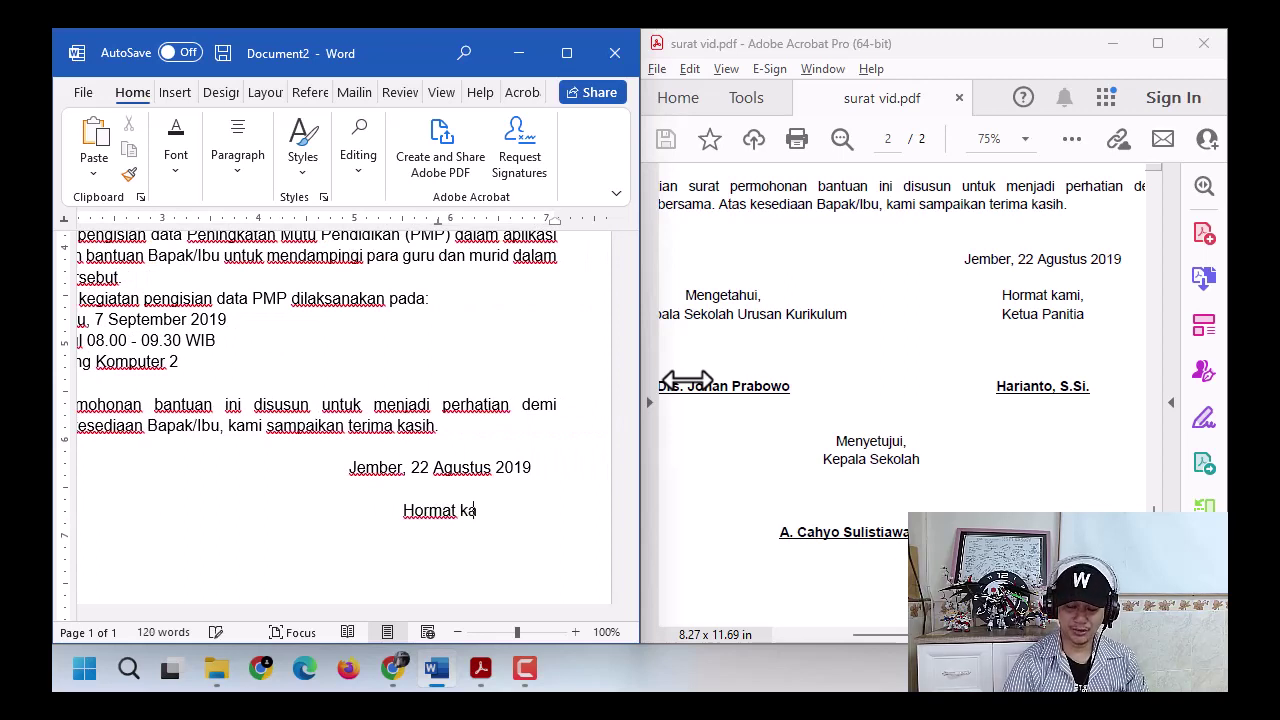
pyautogui.write('mi,')
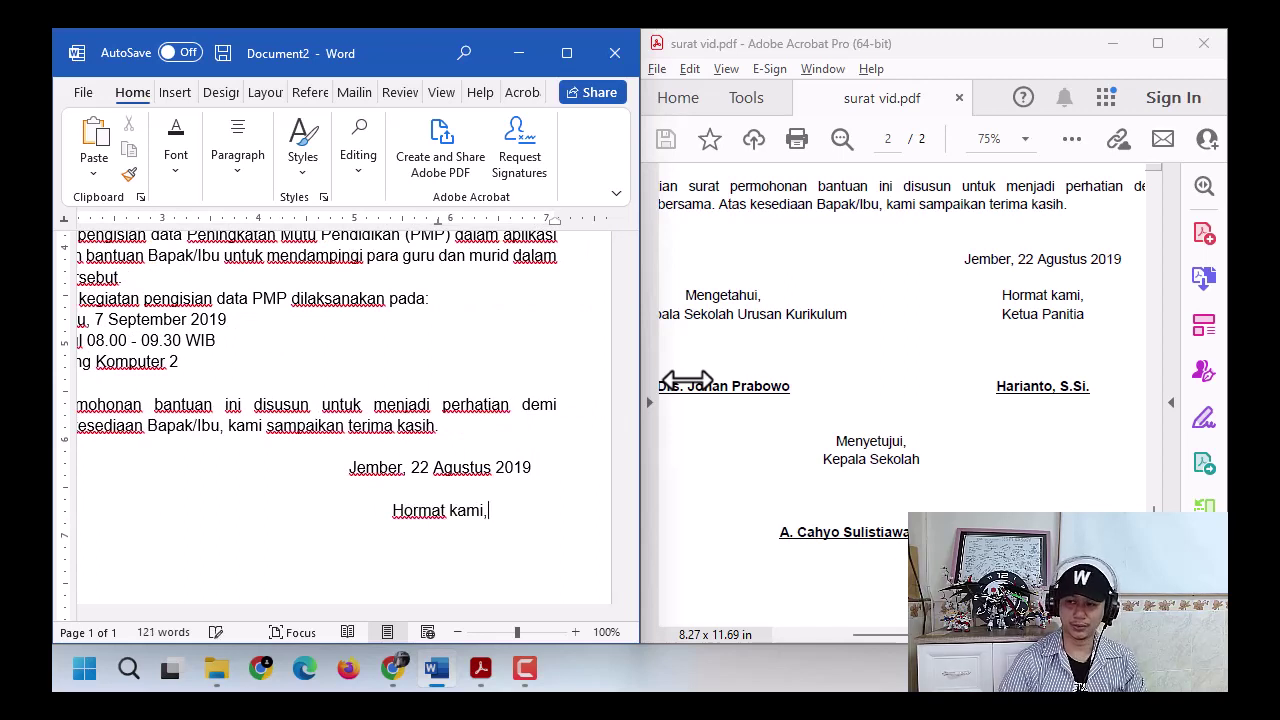
pyautogui.press('Return')
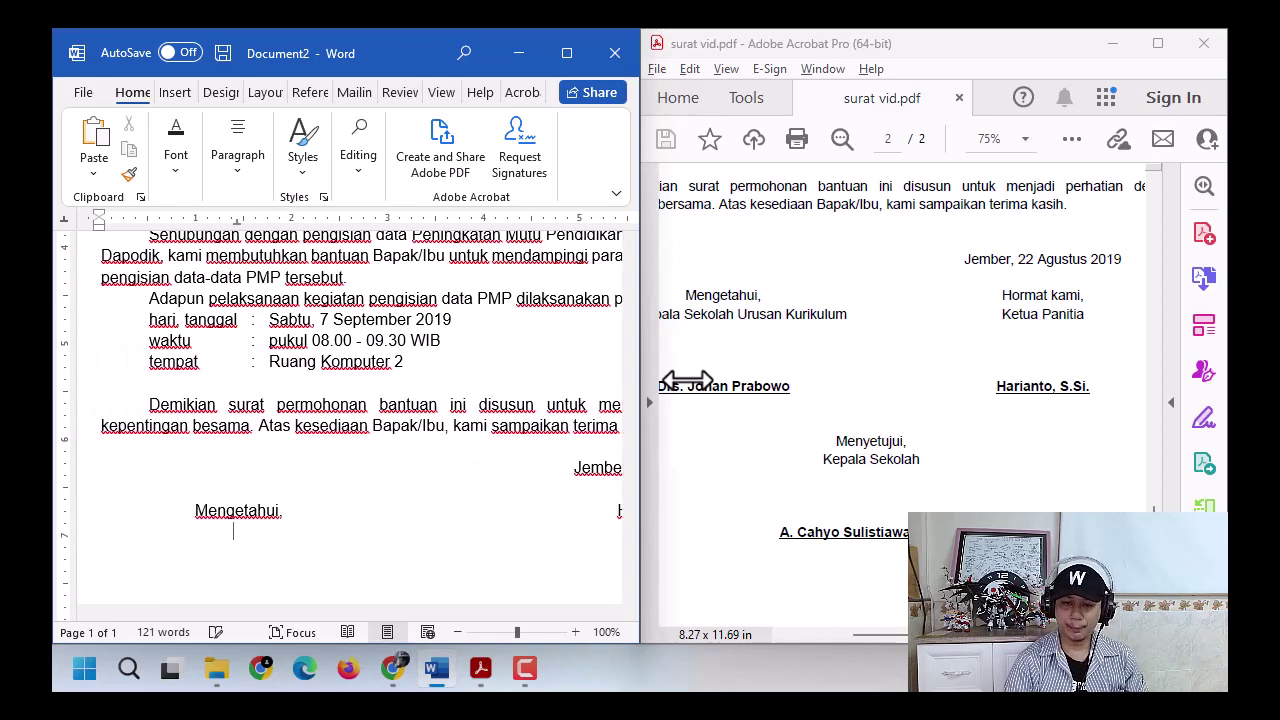
pyautogui.write('Kapa')
pyautogui.press('BackSpace')
pyautogui.press('BackSpace')
pyautogui.press('BackSpace')
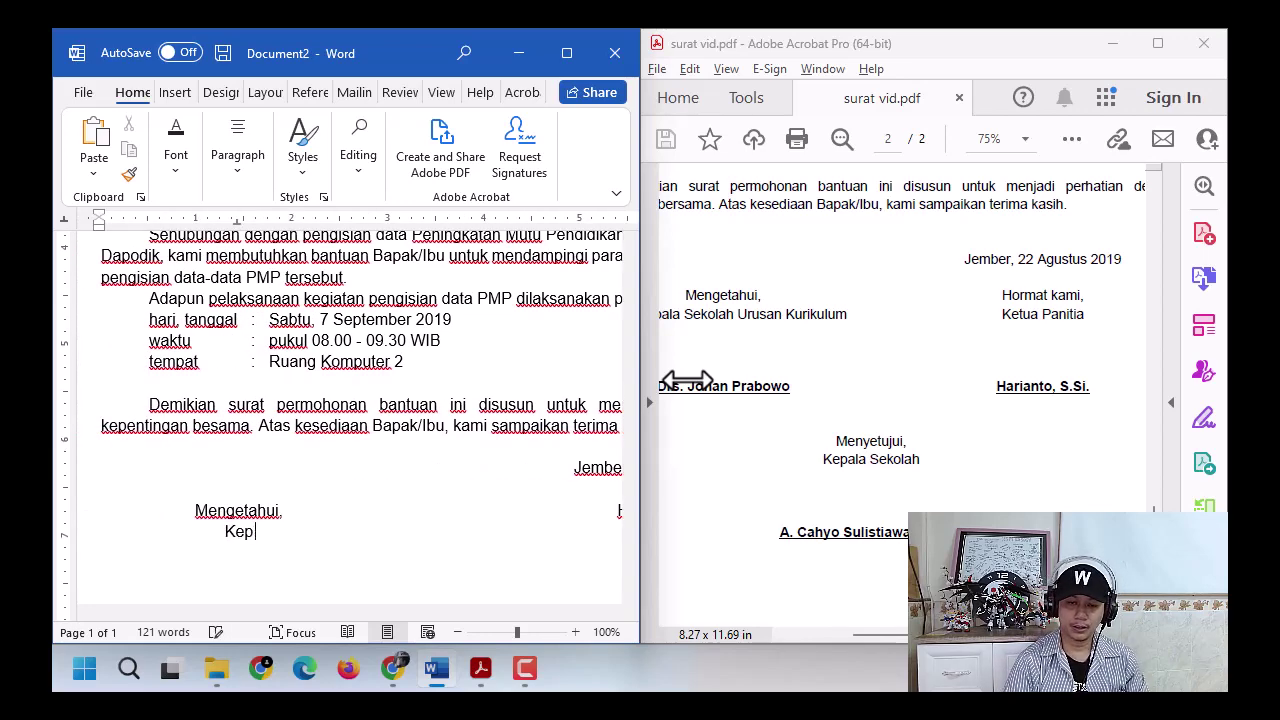
pyautogui.press('BackSpace')
pyautogui.press('BackSpace')
pyautogui.write('Wakil')
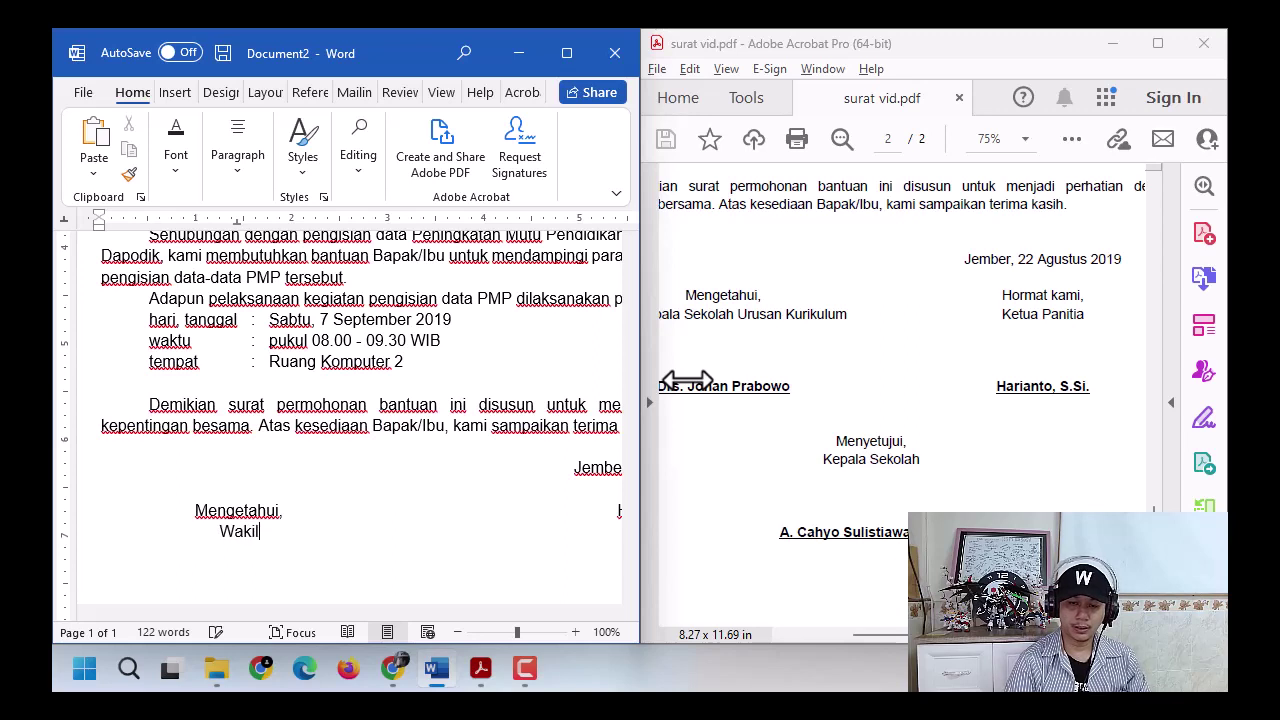
pyautogui.write(' Kepala Sekolah ')
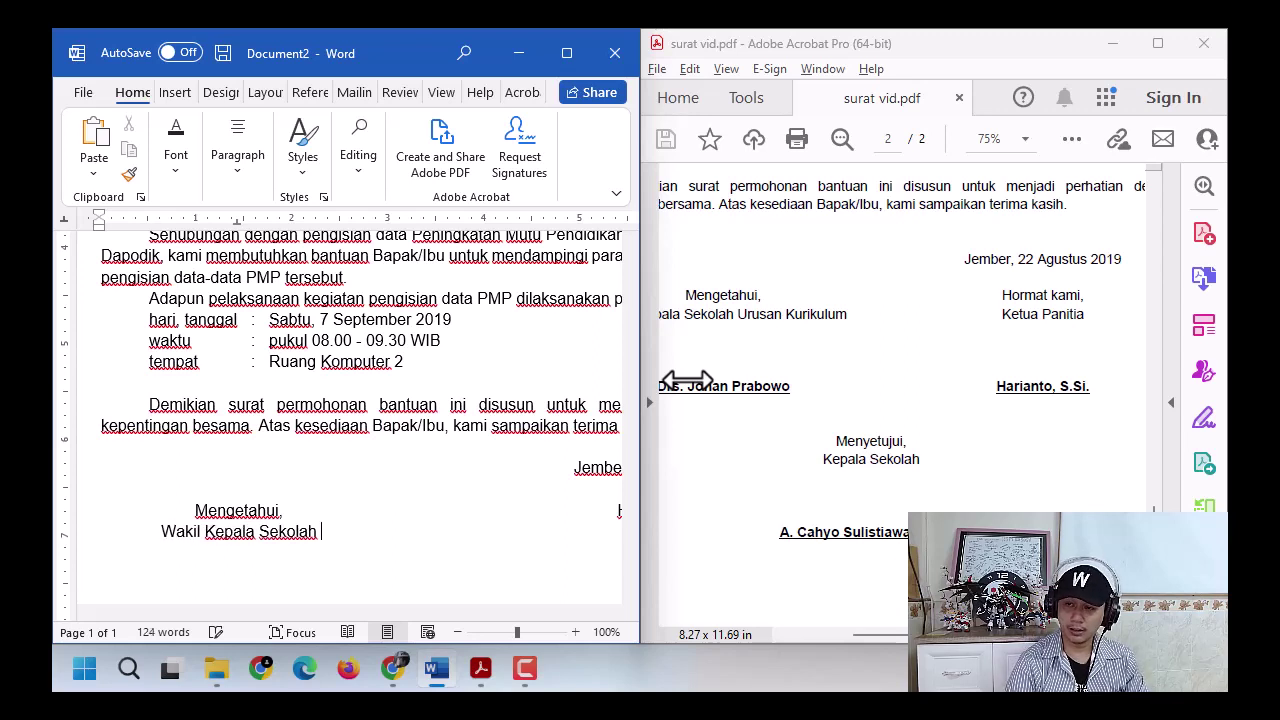
pyautogui.write('Urusan Kurikulum')
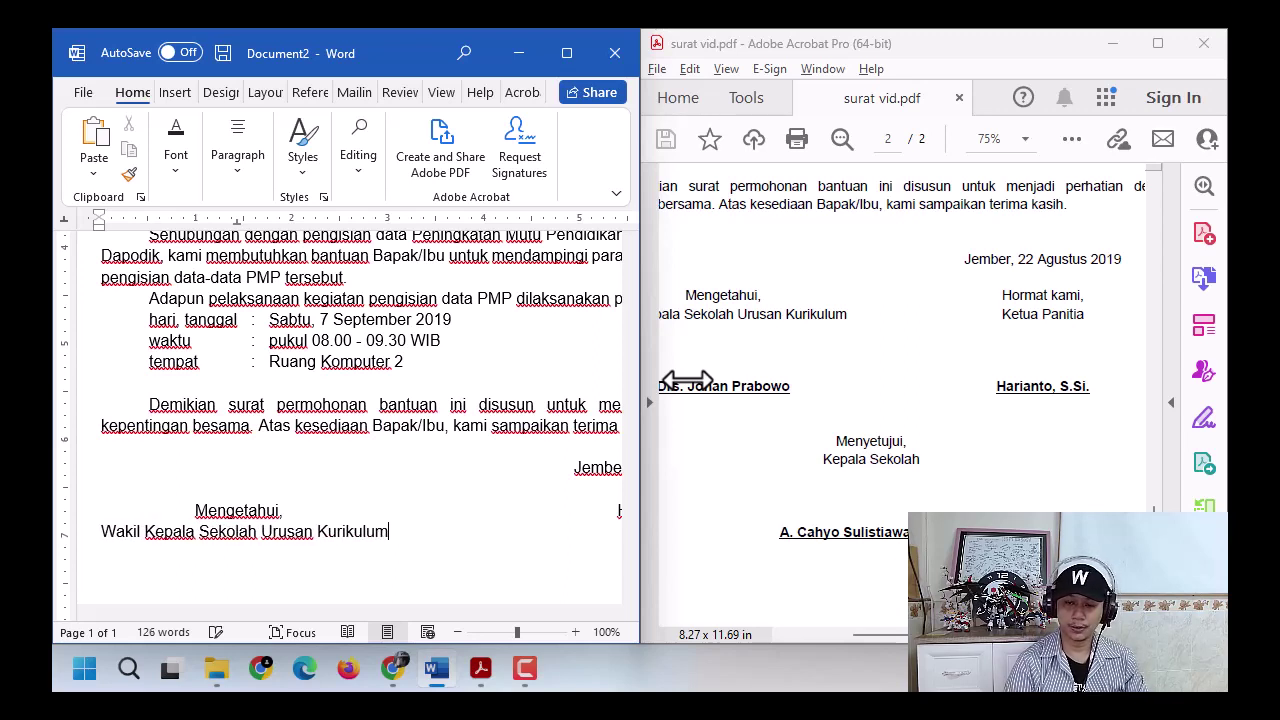
pyautogui.press('Tab')
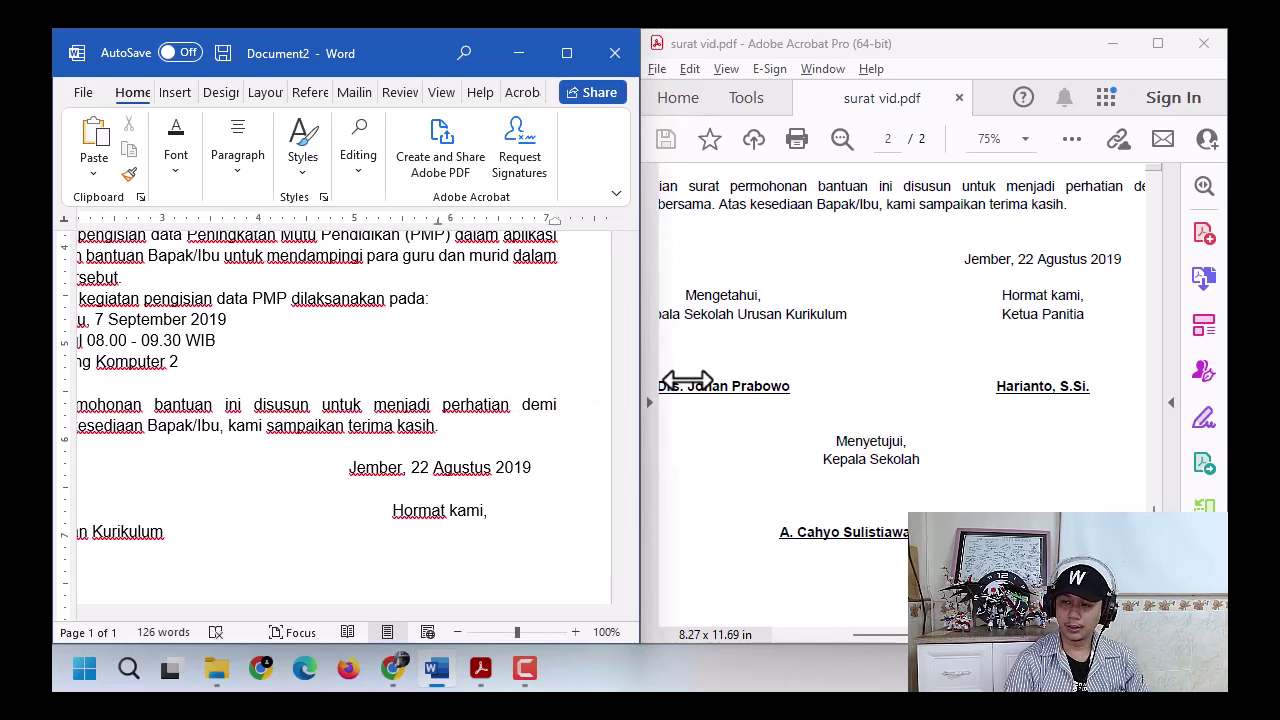
pyautogui.write('Ketua Panitia')
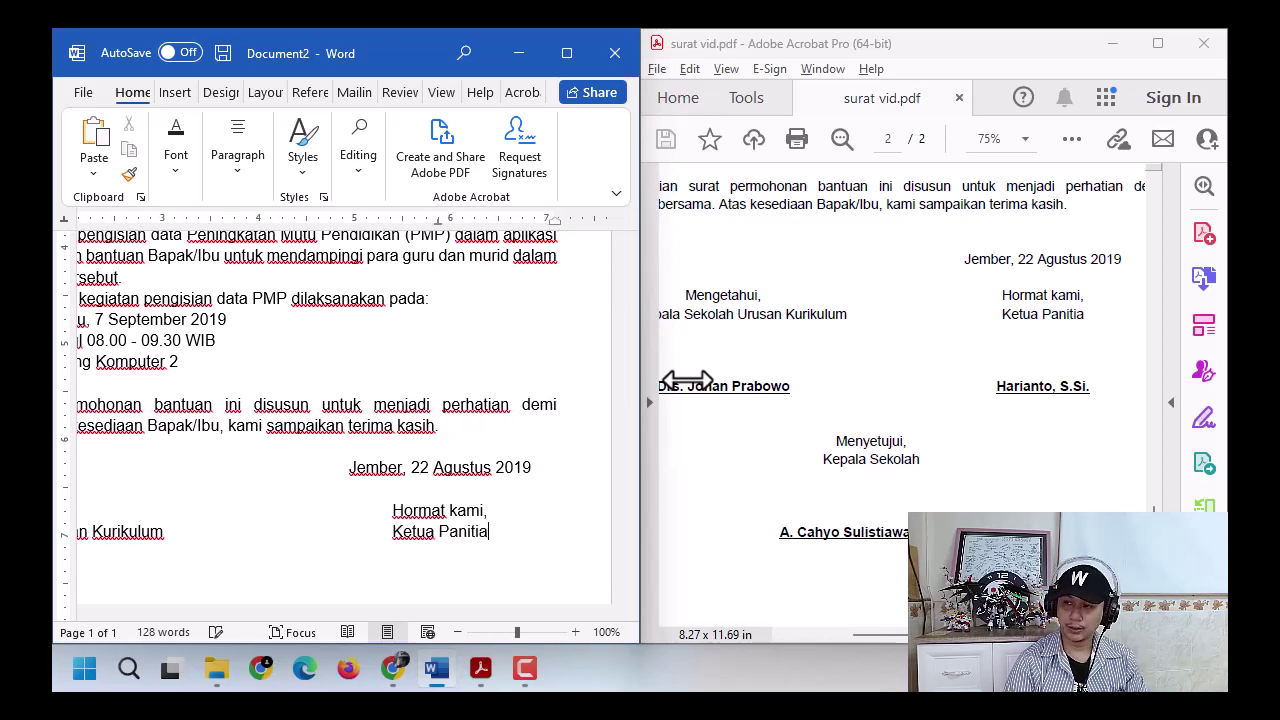
# - Leave signature space, then type the vice principal's and committee chair's (S.Si.) names side by side
pyautogui.press('Return')
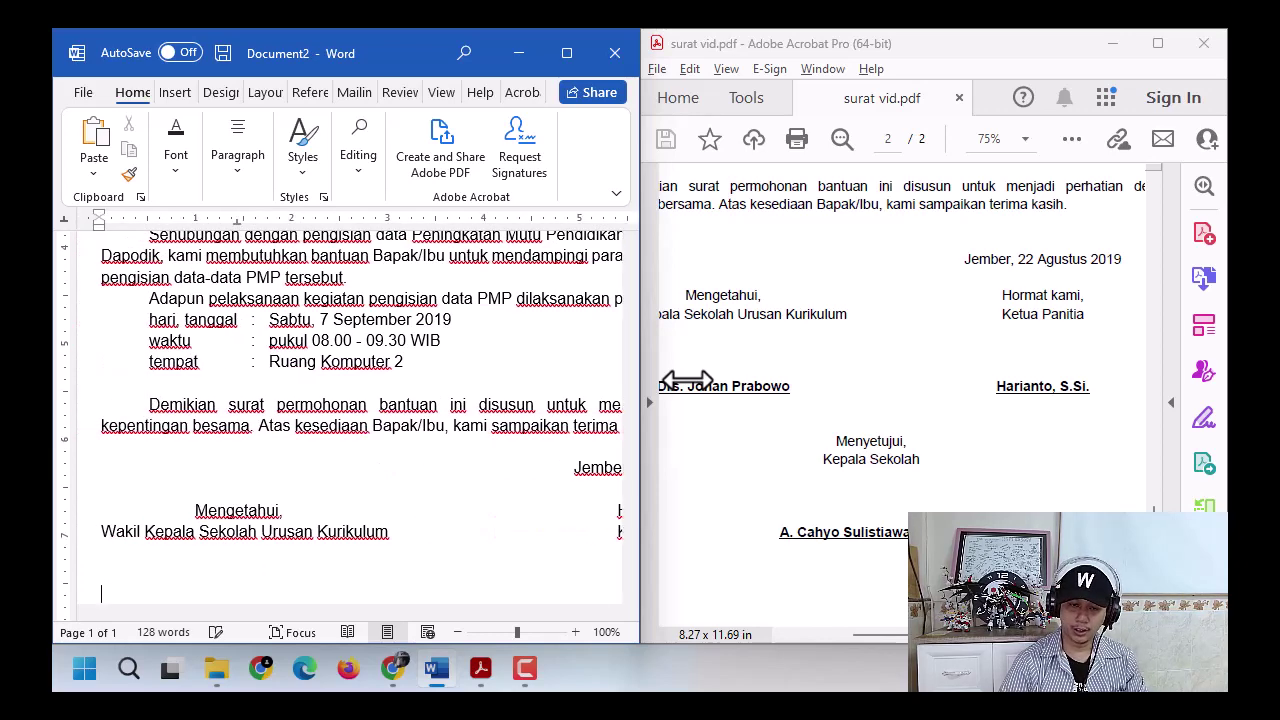
pyautogui.press('Return')
pyautogui.press('Tab')
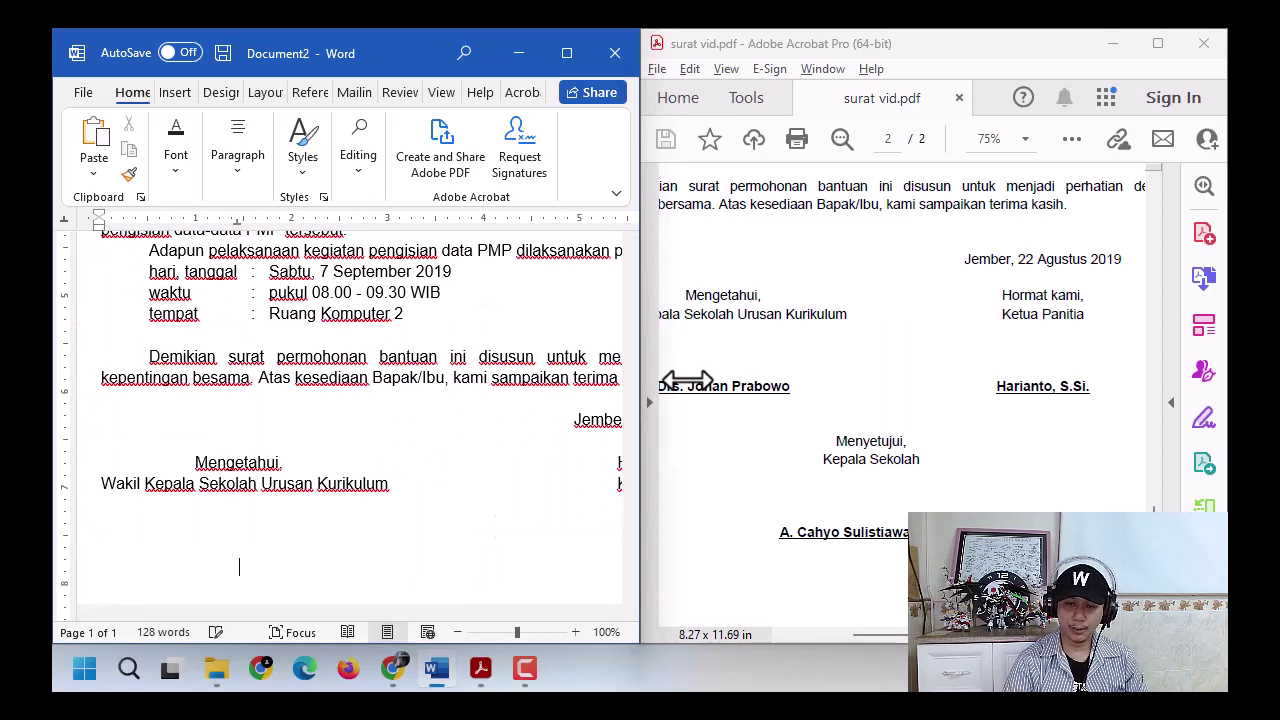
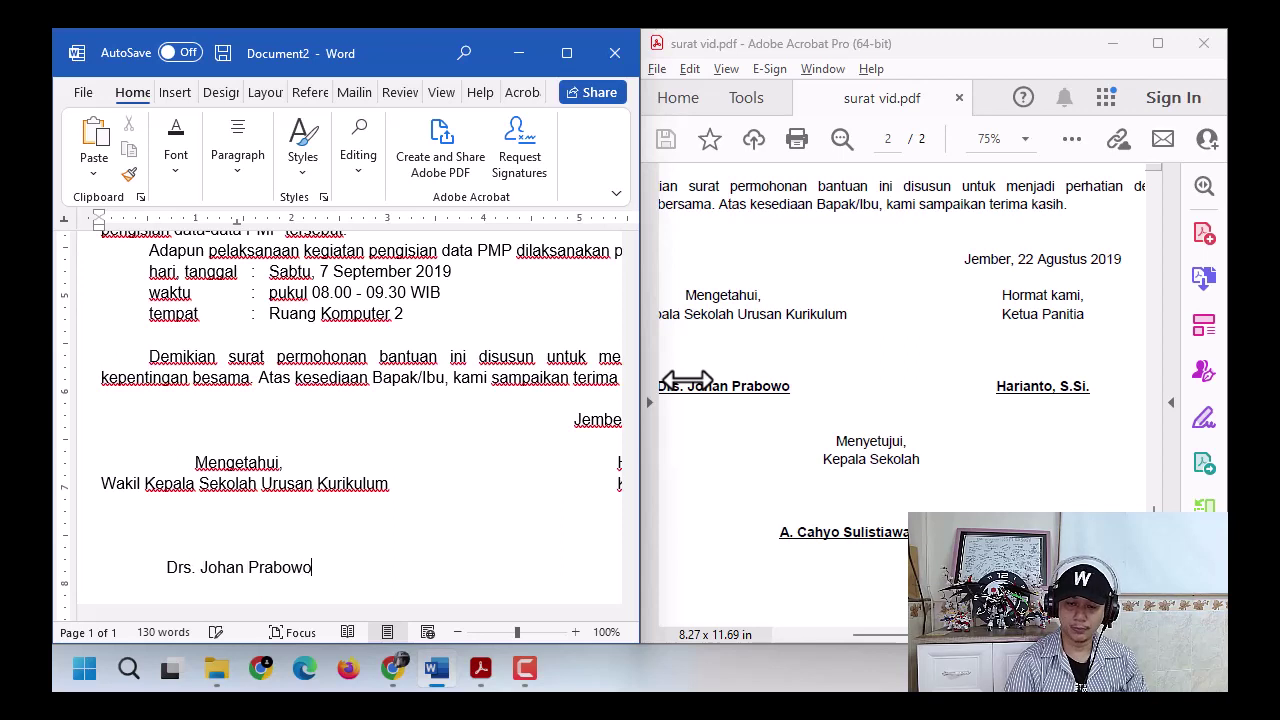
pyautogui.press('Tab')
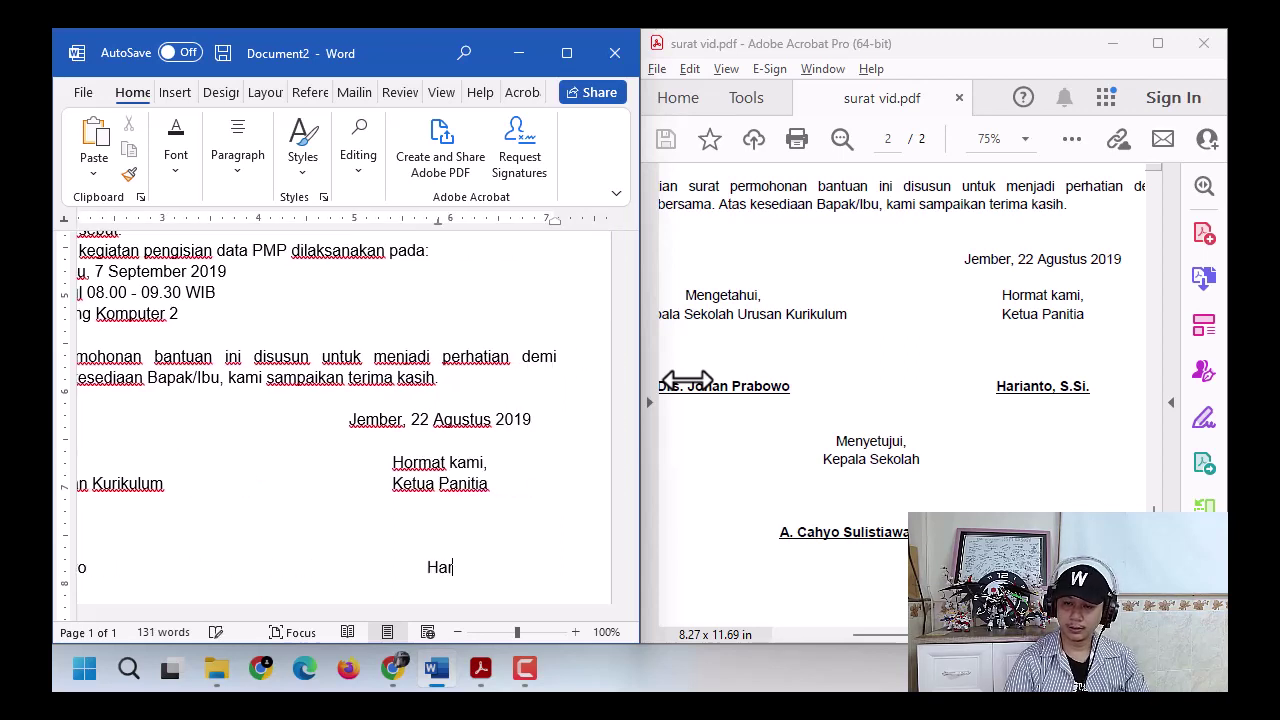
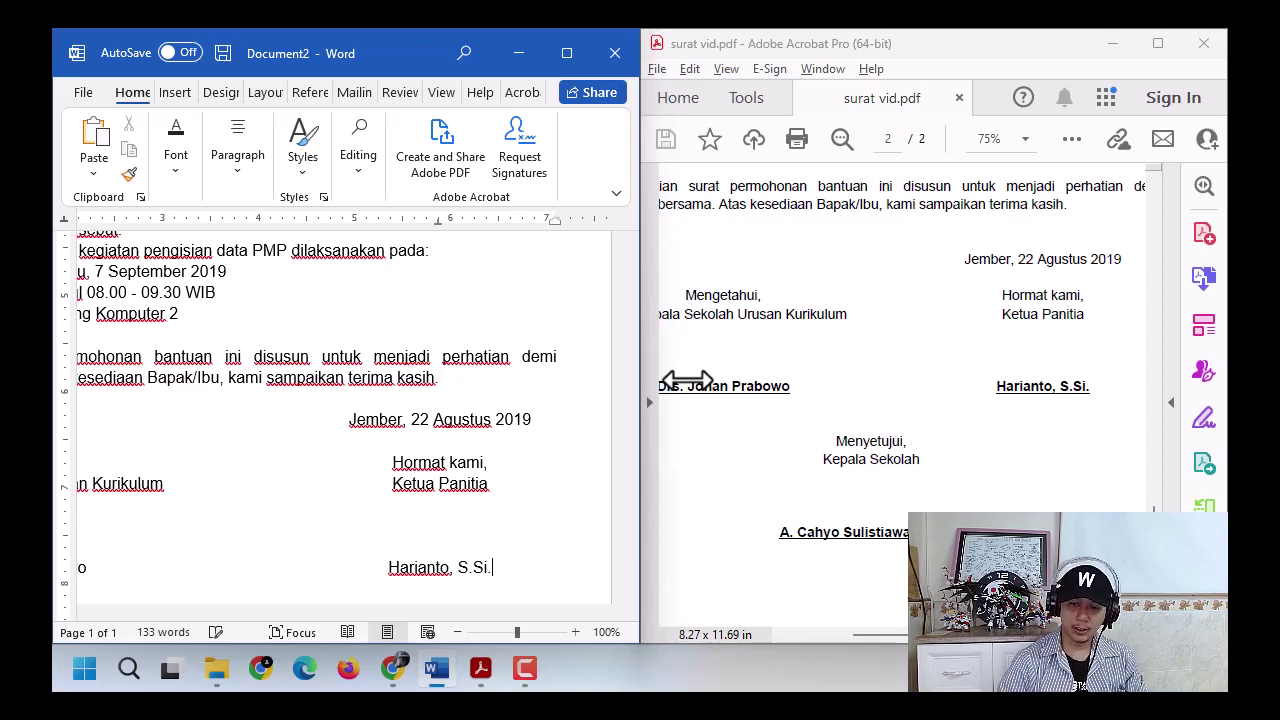
pyautogui.press('Return')
pyautogui.press('Return')
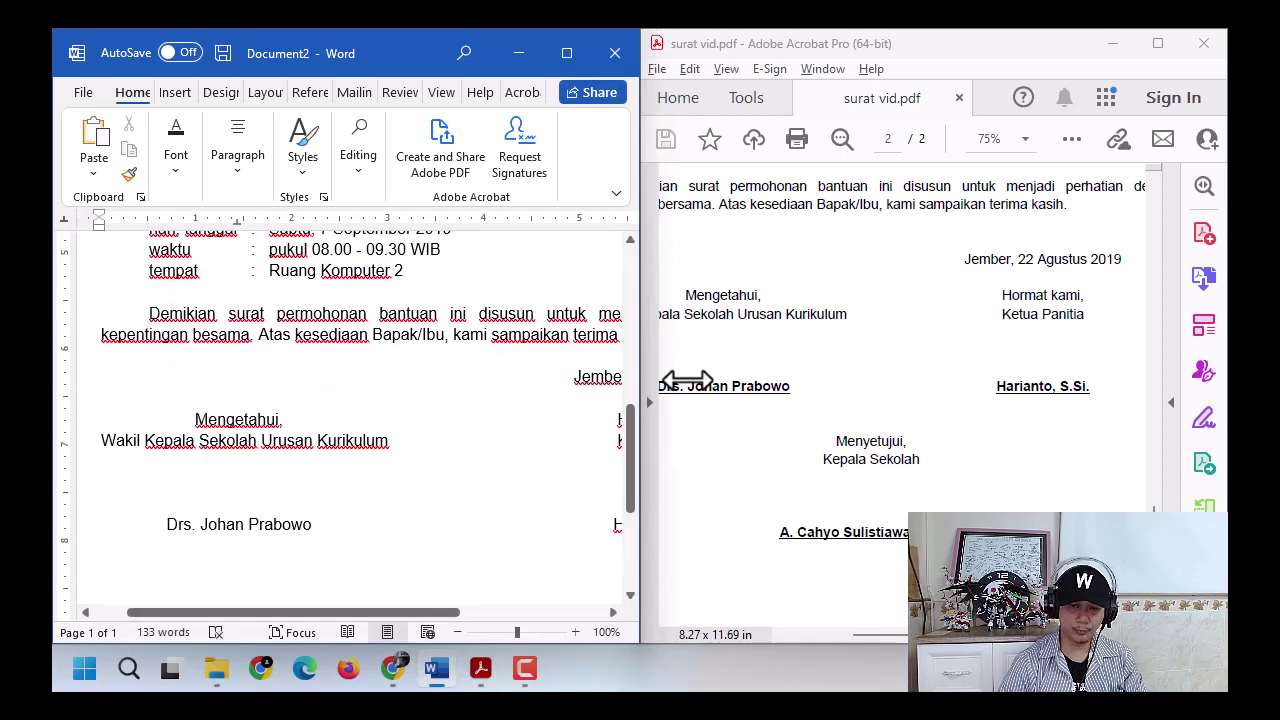
# - Centre 'Menyetujui,' and 'Kepala Sekolah', leave signature space, and type the principal's name with M.Pd., undoing the auto-list
pyautogui.hotkey('ctrl', 'e')
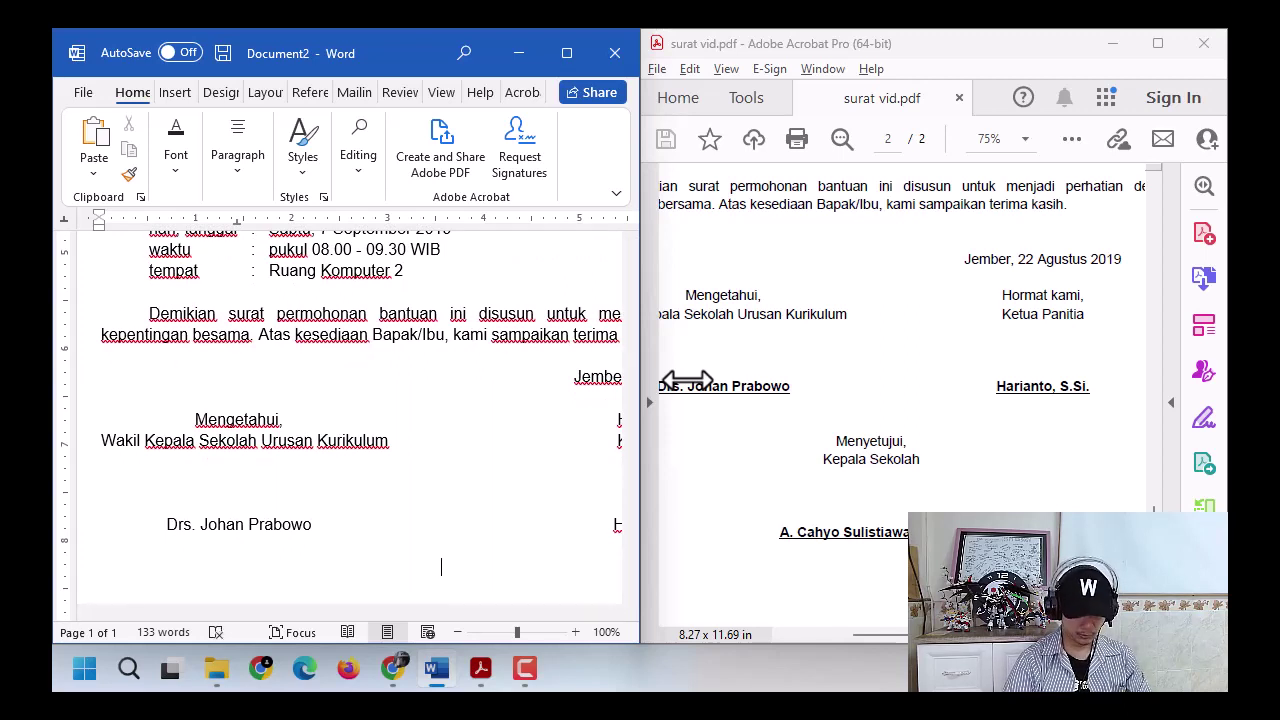
pyautogui.write('Menyetujui')
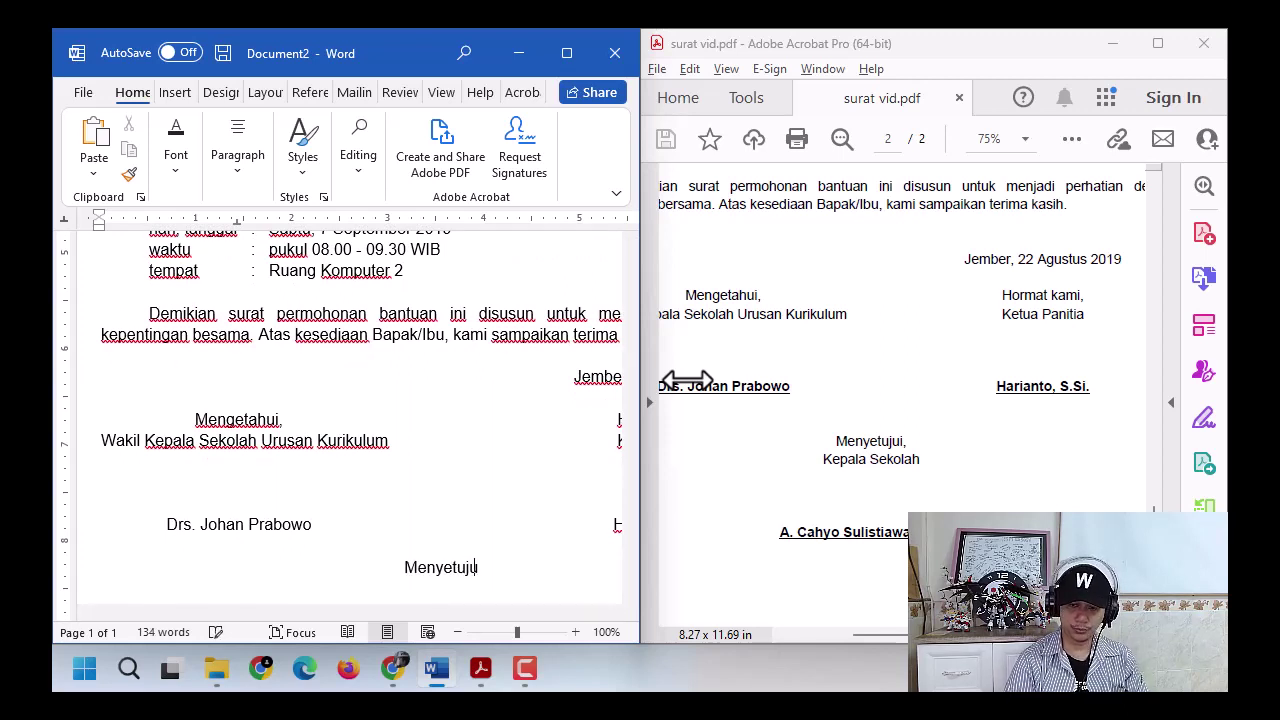
pyautogui.write(',')
pyautogui.press('Return')
pyautogui.write('K')
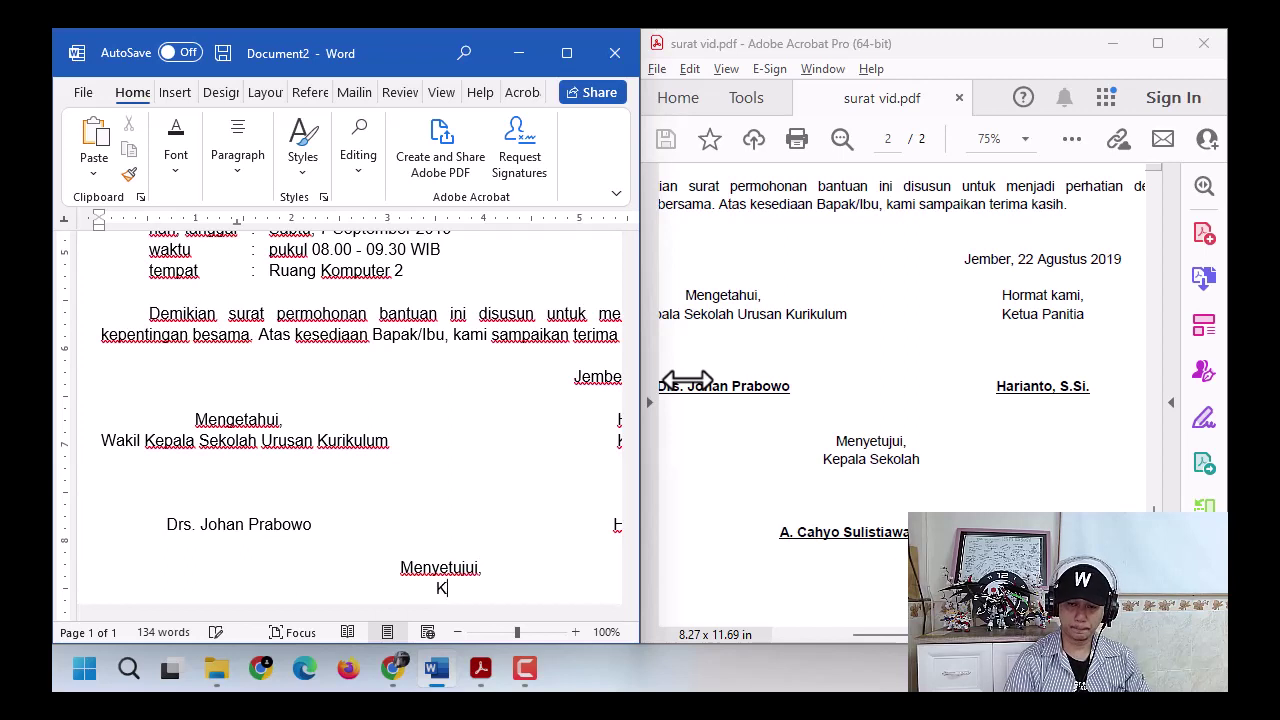
pyautogui.write('epala Sekolah')
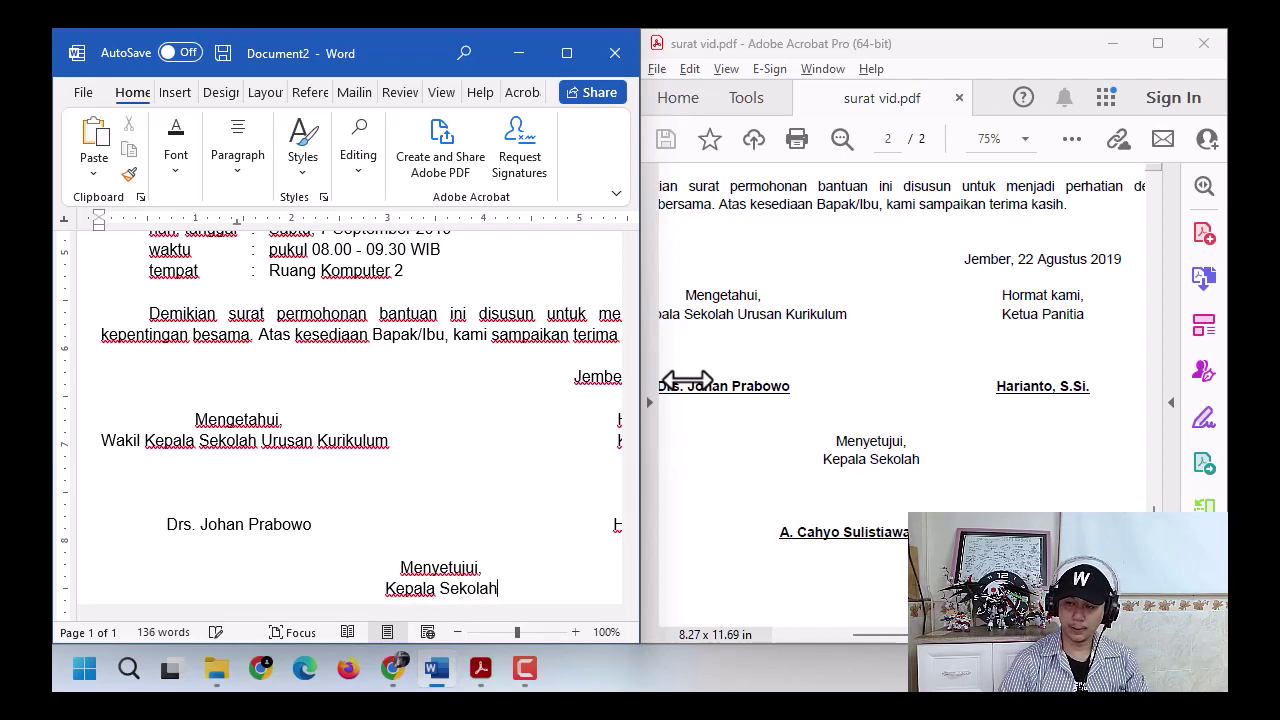
pyautogui.press('Return')
pyautogui.press('Return')
pyautogui.press('Return')
pyautogui.press('Return')
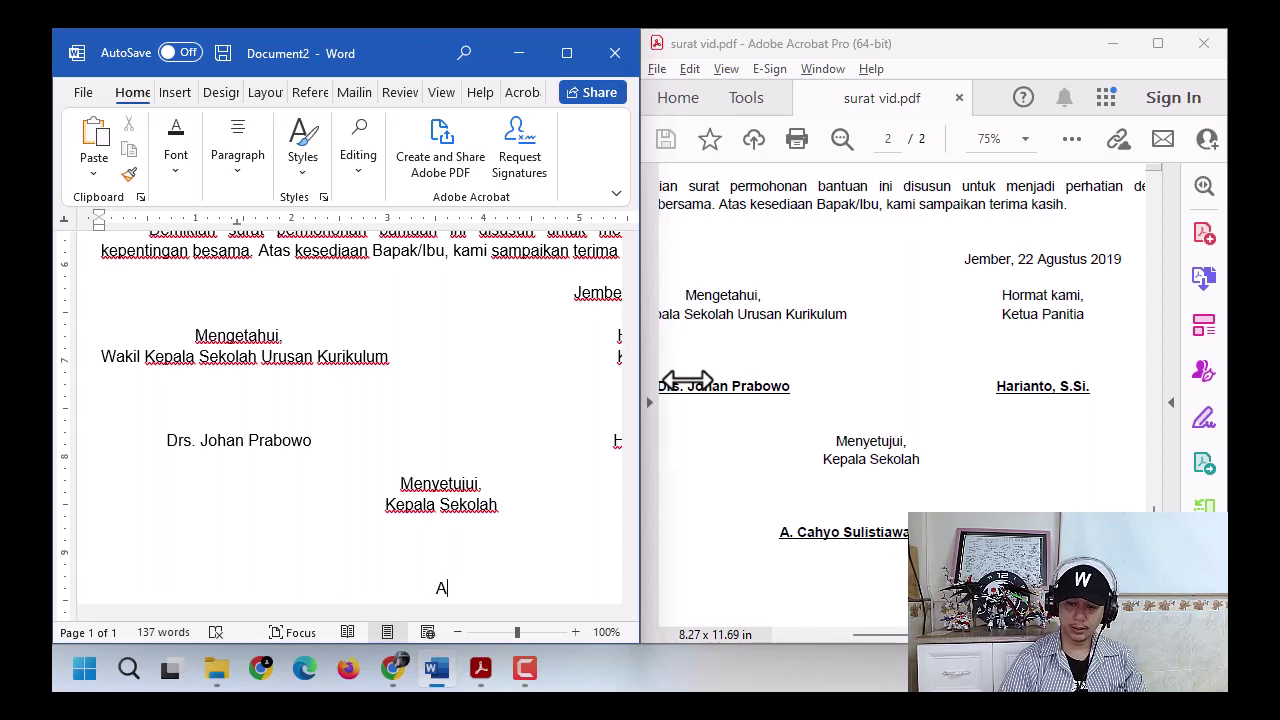
pyautogui.write('.')
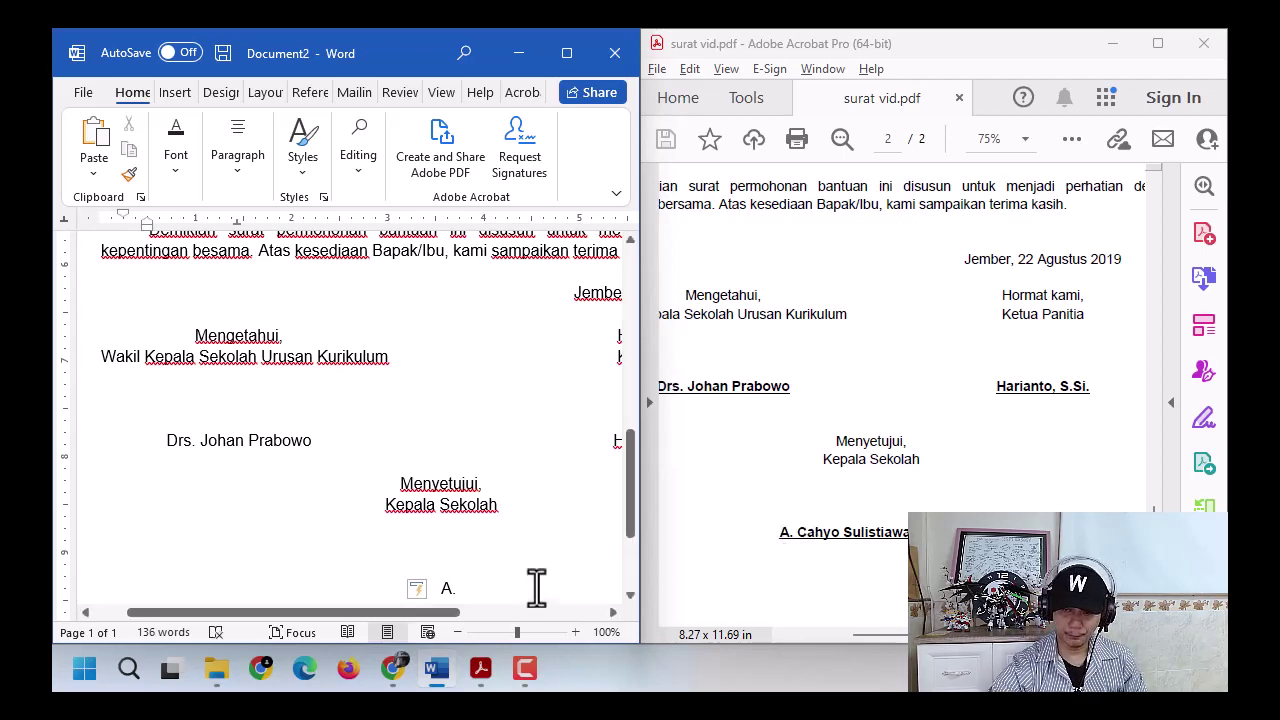
pyautogui.scroll(-1, 500, 565)
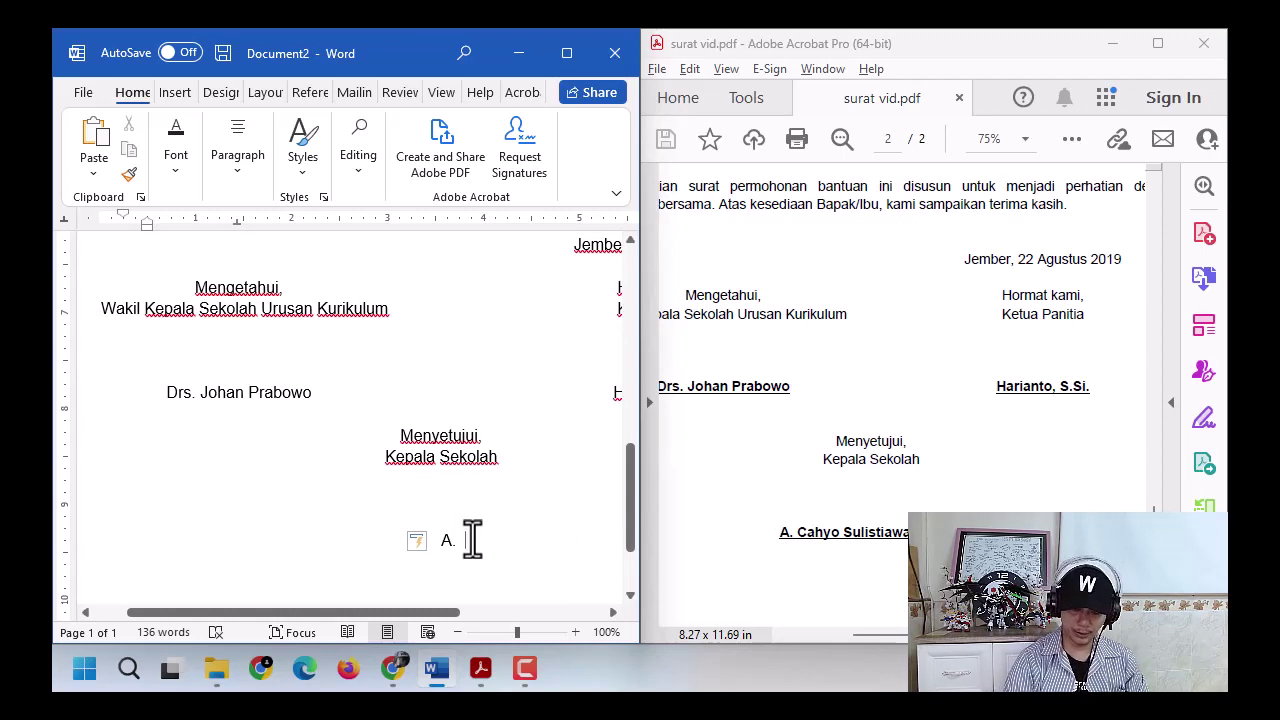
pyautogui.hotkey('ctrl', 'z')
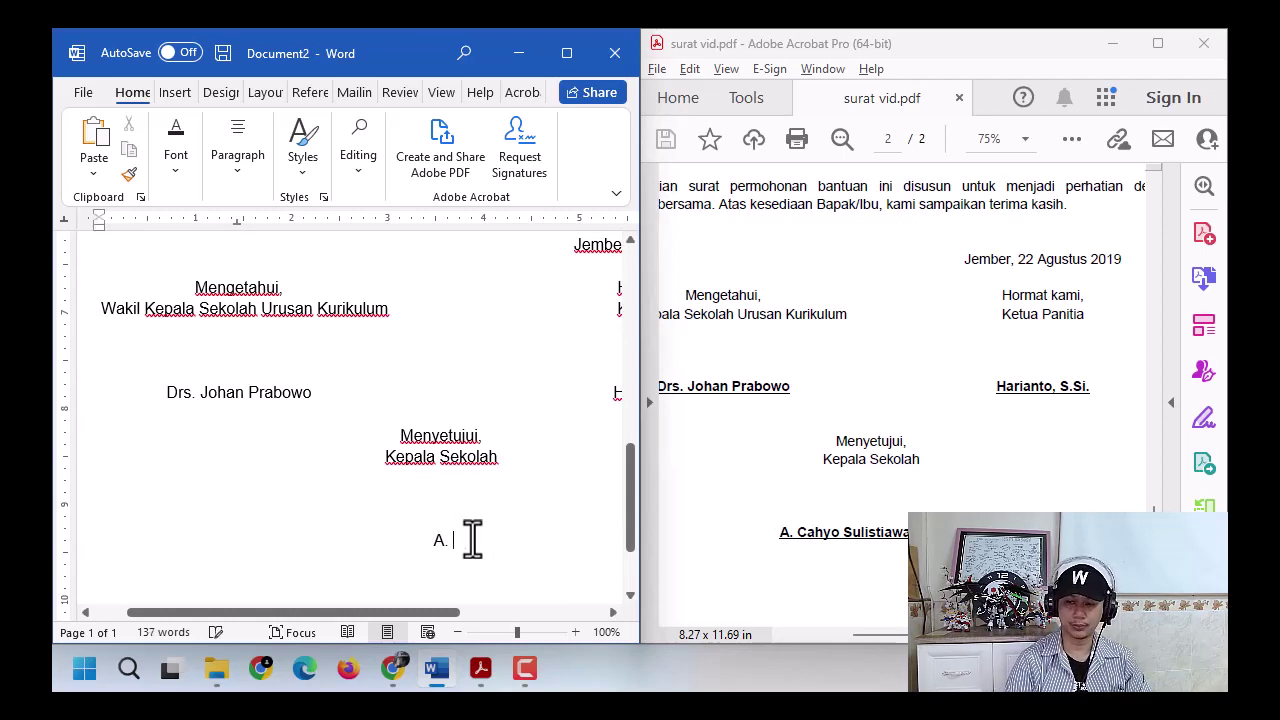
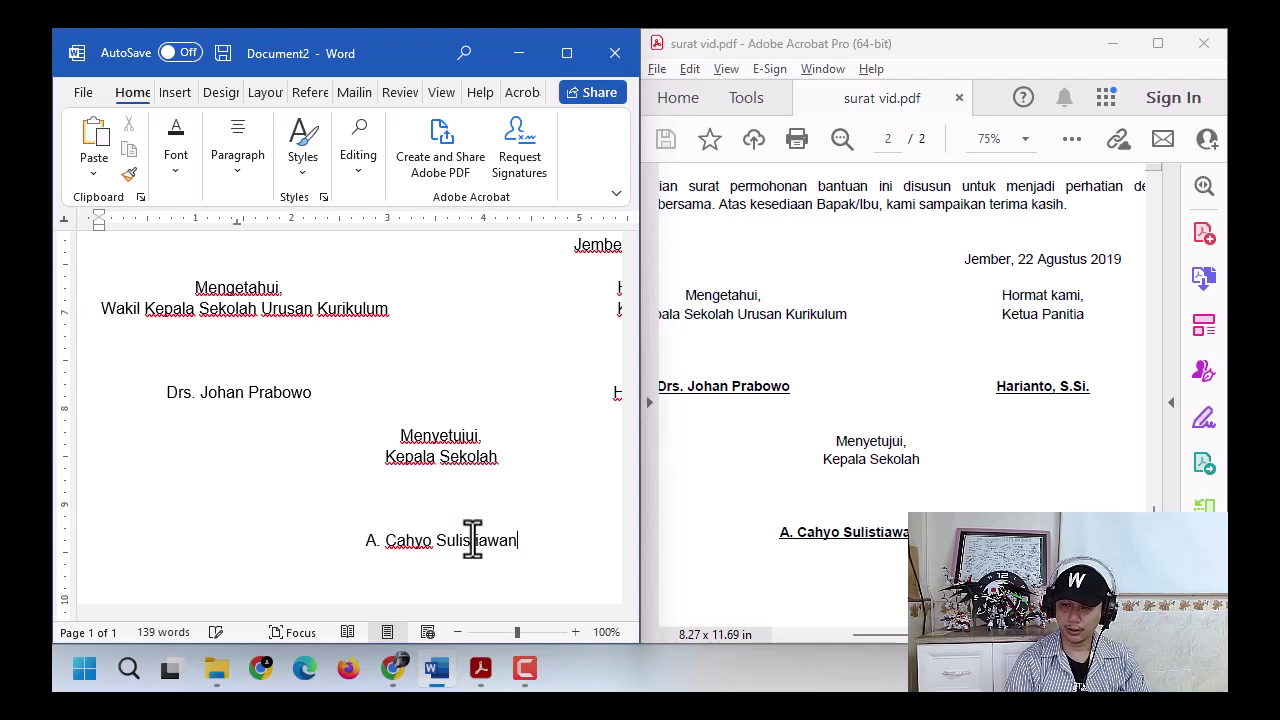
pyautogui.write(', M.Pd')
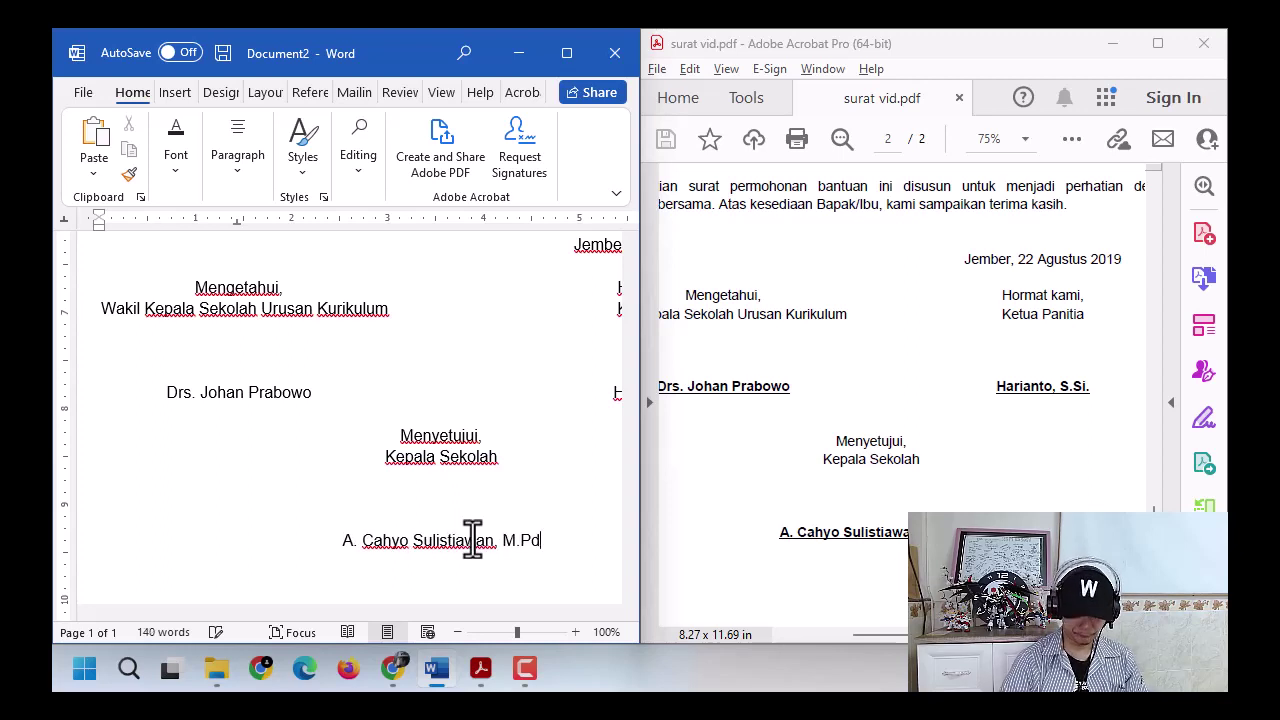
pyautogui.write('.')
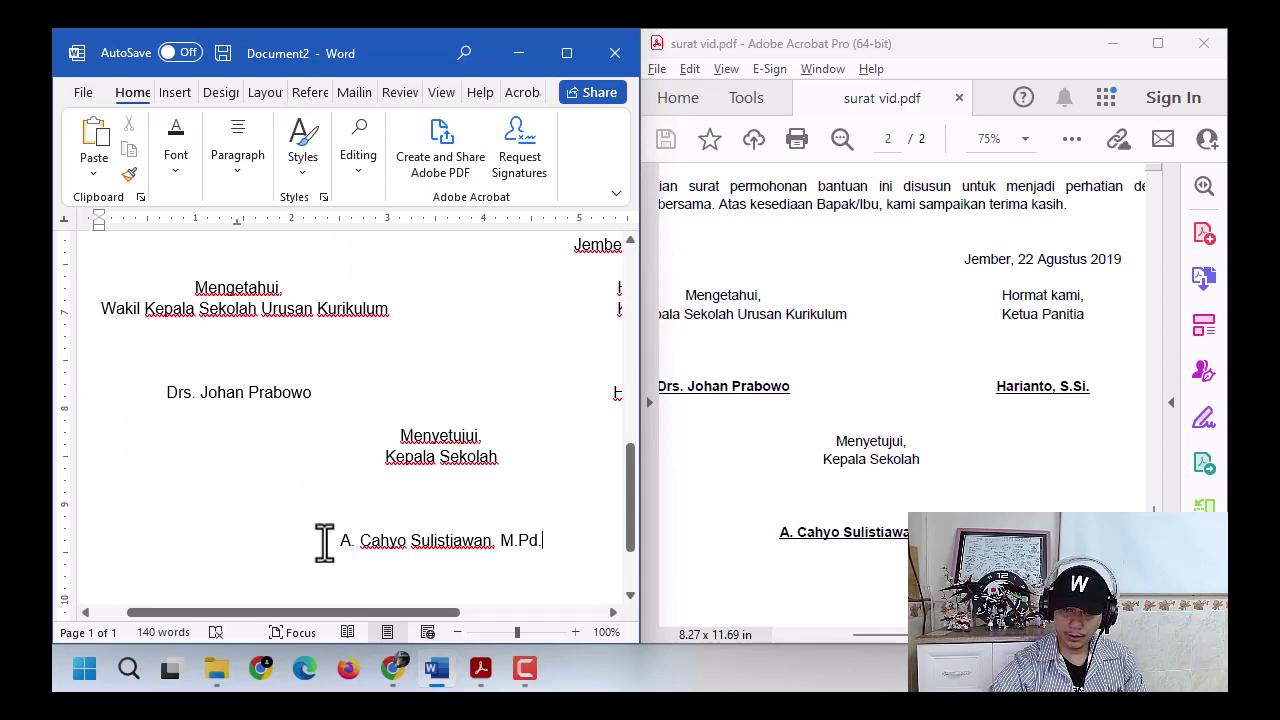
# - Bold and underline the principal's, vice principal's and committee chair's names using the mini toolbar
pyautogui.moveTo(340, 541); pyautogui.dragTo(548, 542)
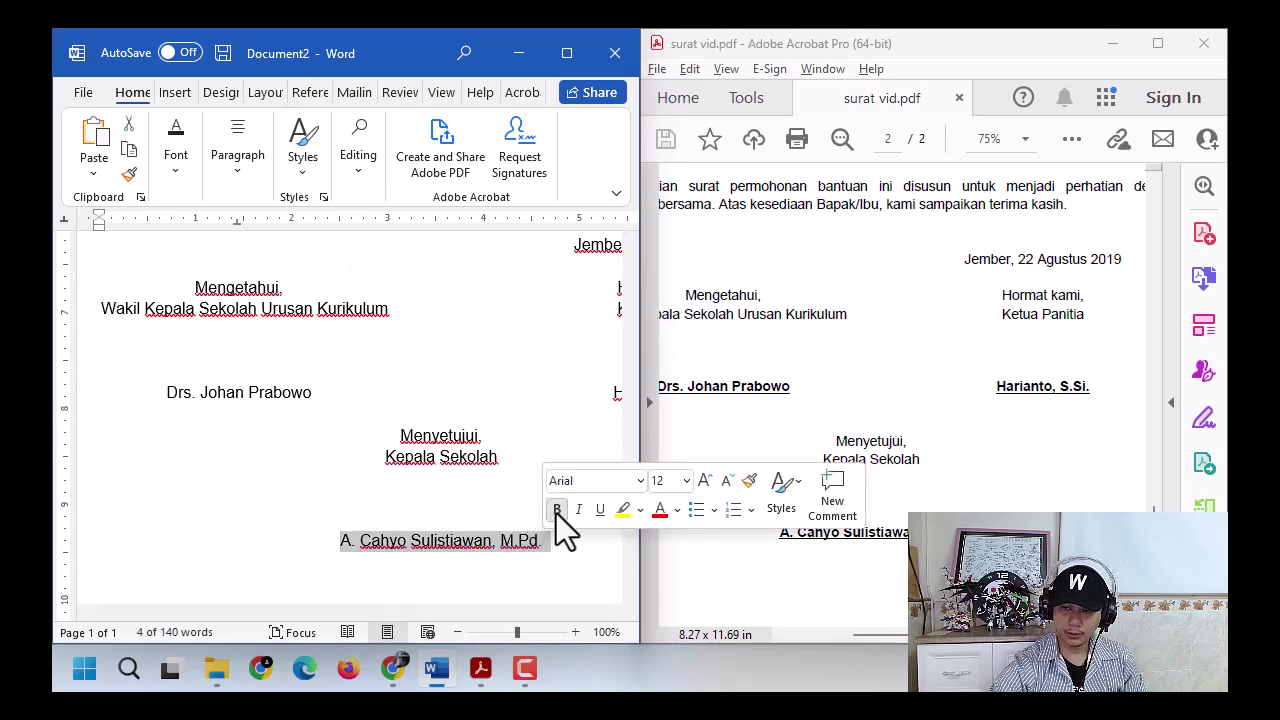
pyautogui.click(557, 510)
pyautogui.click(600, 510)
pyautogui.moveTo(166, 393); pyautogui.dragTo(281, 400)
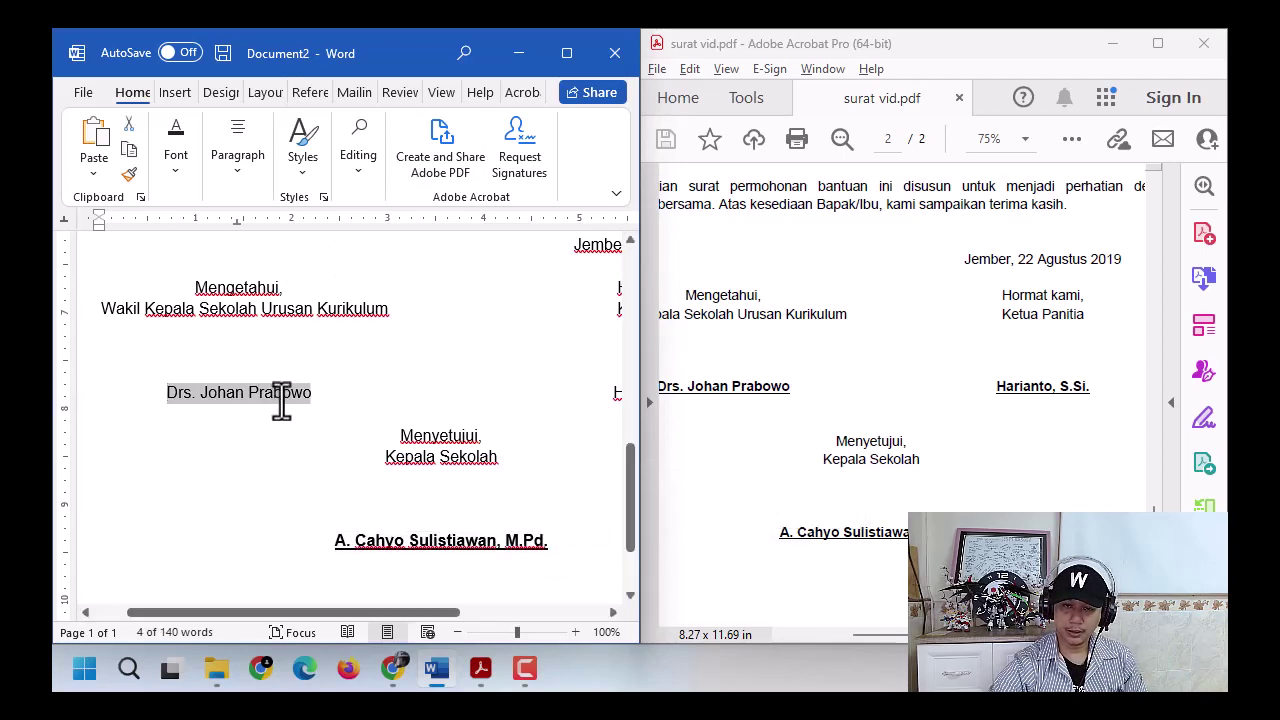
pyautogui.click(311, 364)
pyautogui.click(337, 366)
pyautogui.click(583, 405)
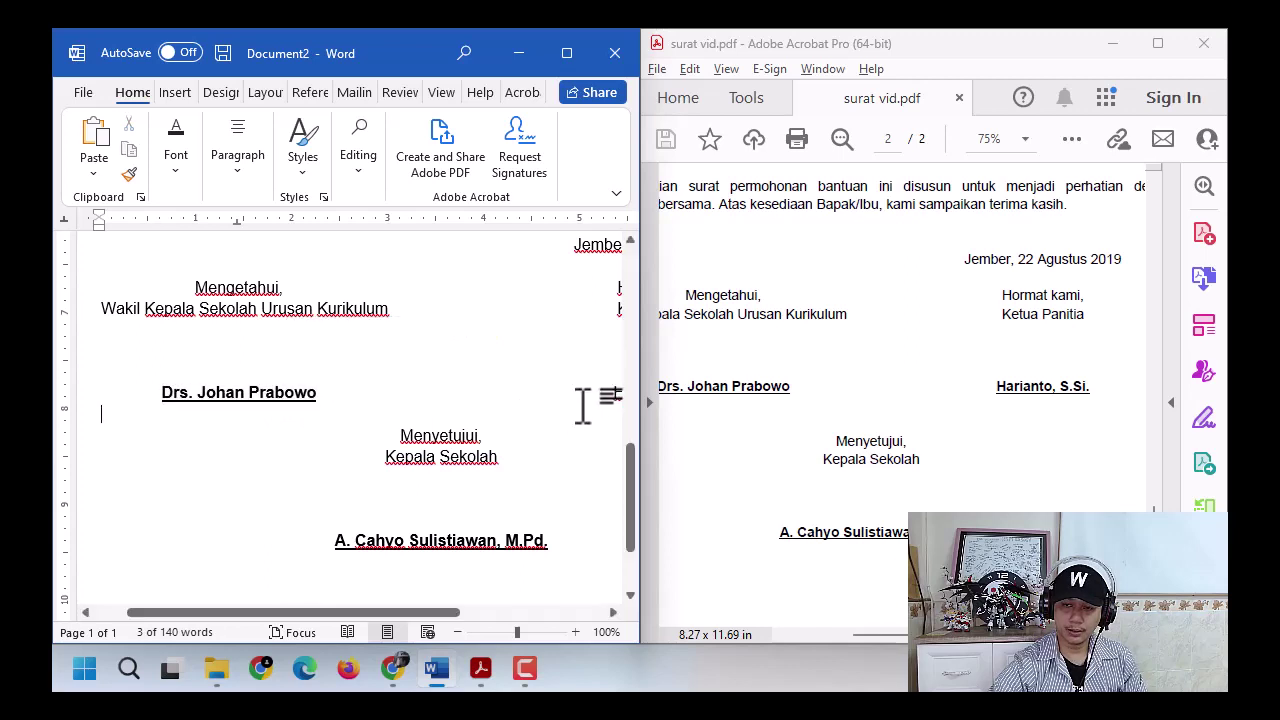
pyautogui.moveTo(608, 397); pyautogui.dragTo(523, 402)
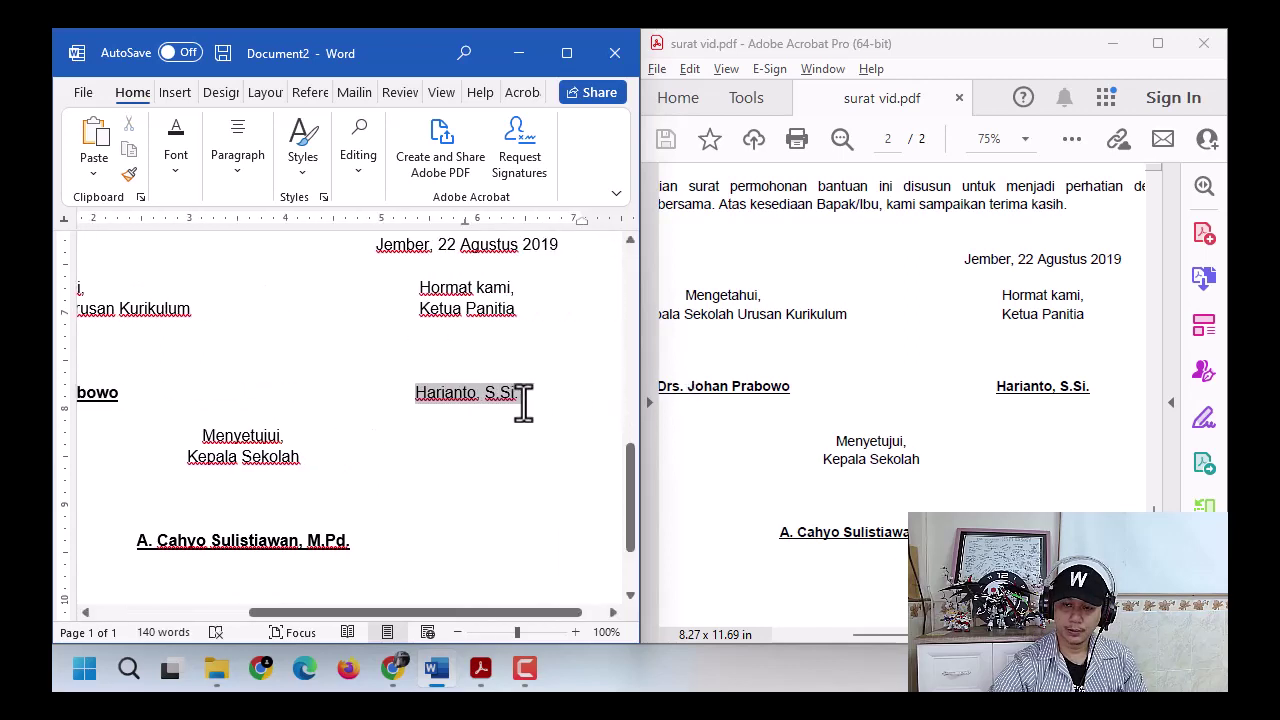
pyautogui.click(534, 361)
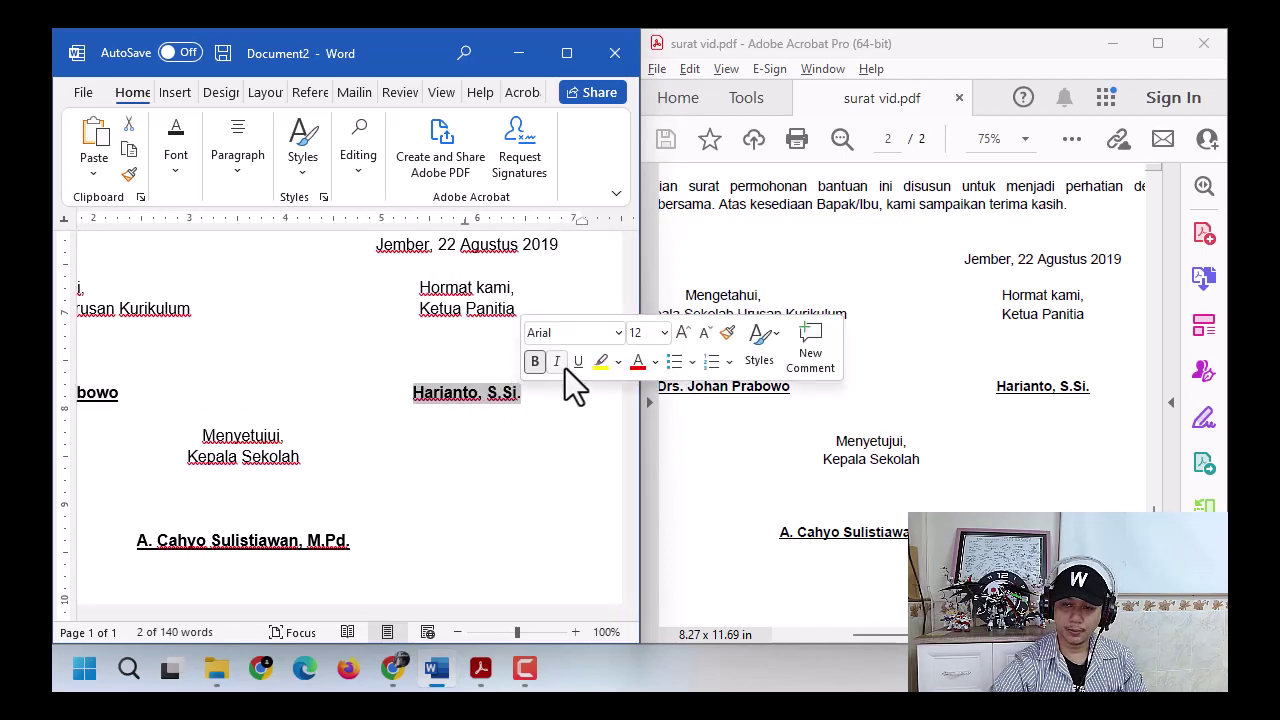
pyautogui.click(578, 361)
pyautogui.click(480, 449)
pyautogui.keyDown('ctrl'); pyautogui.scroll(-3, 322, 452); pyautogui.keyUp('ctrl')
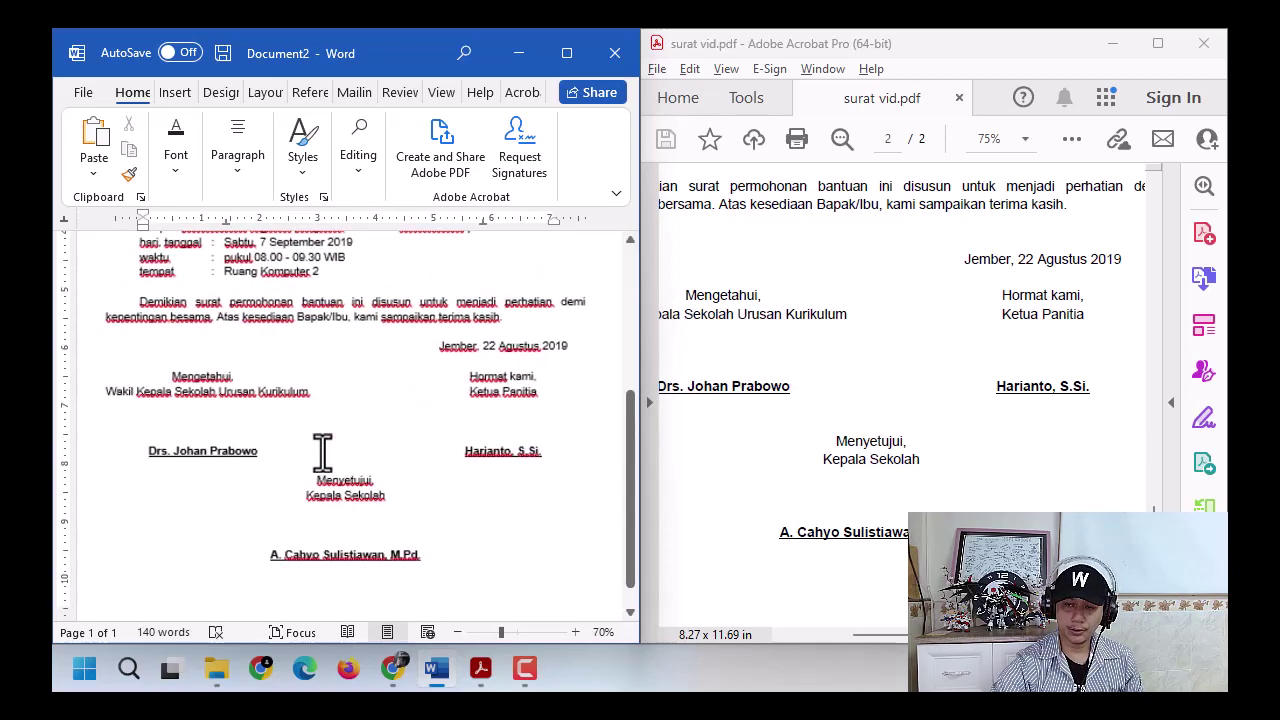
pyautogui.keyDown('ctrl'); pyautogui.scroll(1, 322, 452); pyautogui.keyUp('ctrl')
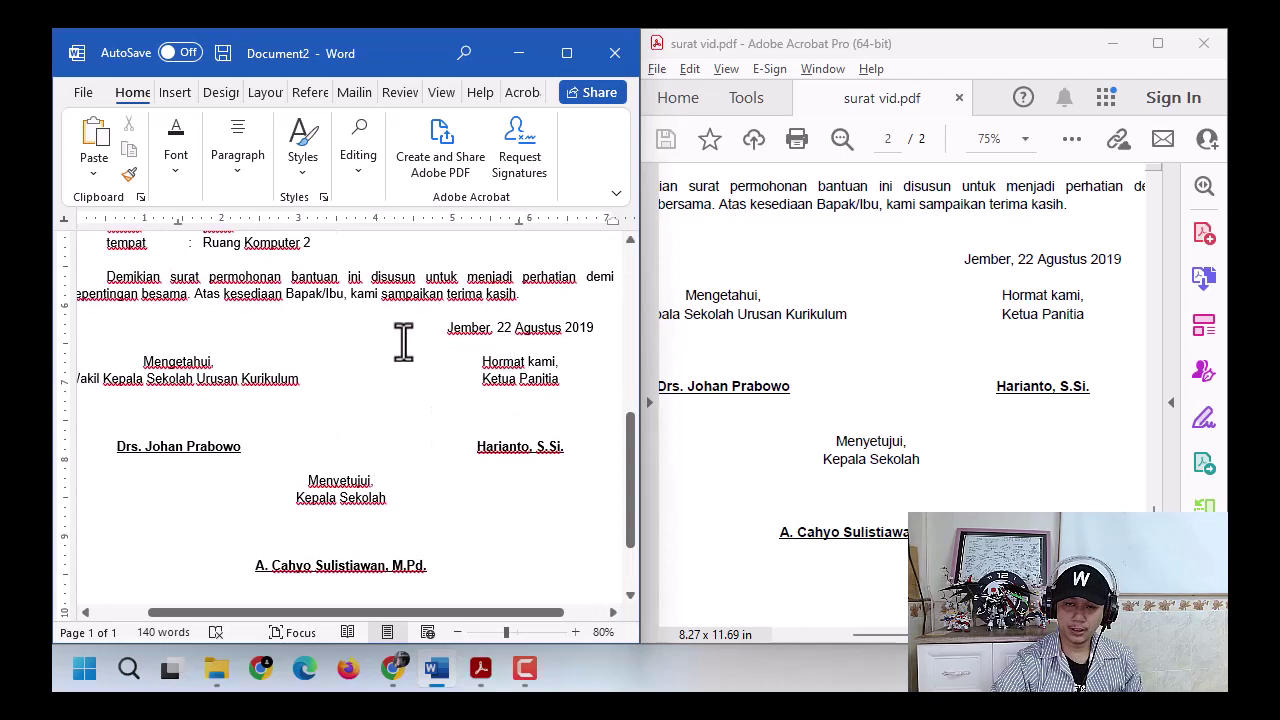
pyautogui.moveTo(444, 327); pyautogui.dragTo(570, 448)
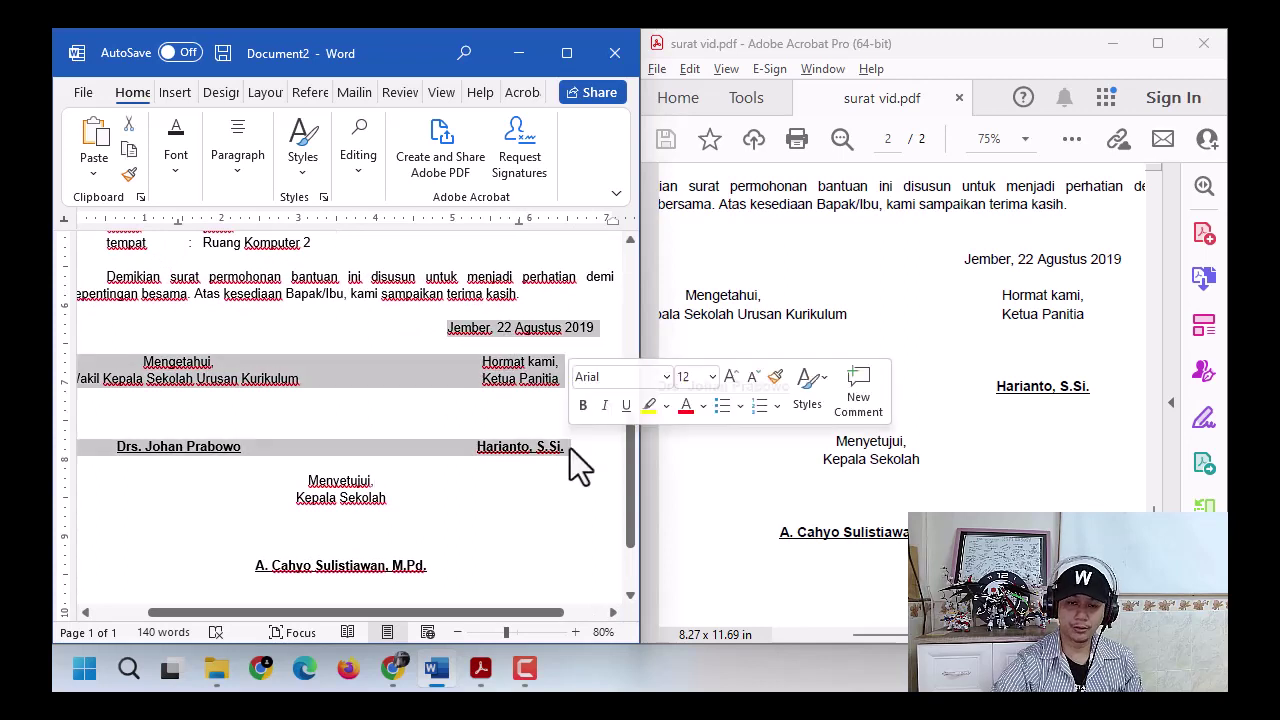
pyautogui.moveTo(468, 613); pyautogui.dragTo(430, 611)
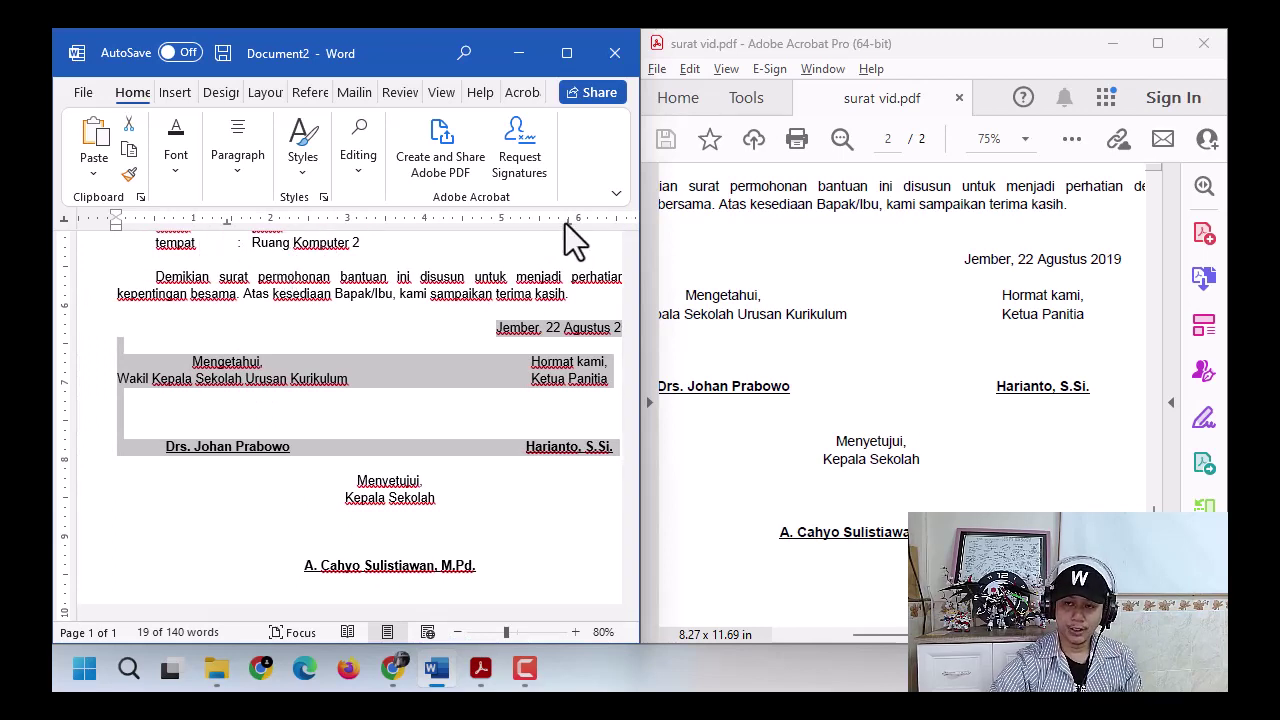
pyautogui.moveTo(566, 223)
pyautogui.mouseDown()
pyautogui.moveTo(545, 229)
pyautogui.moveTo(575, 233)
pyautogui.mouseUp()
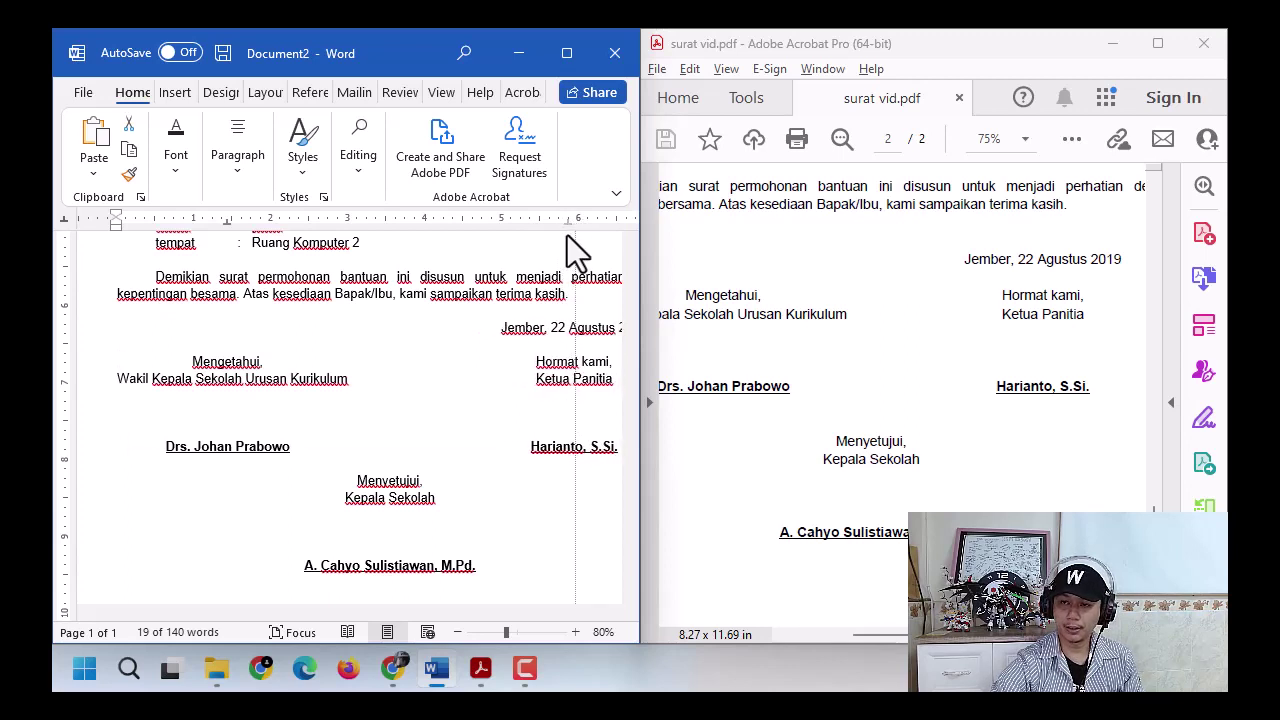
pyautogui.moveTo(567, 235); pyautogui.dragTo(566, 240)
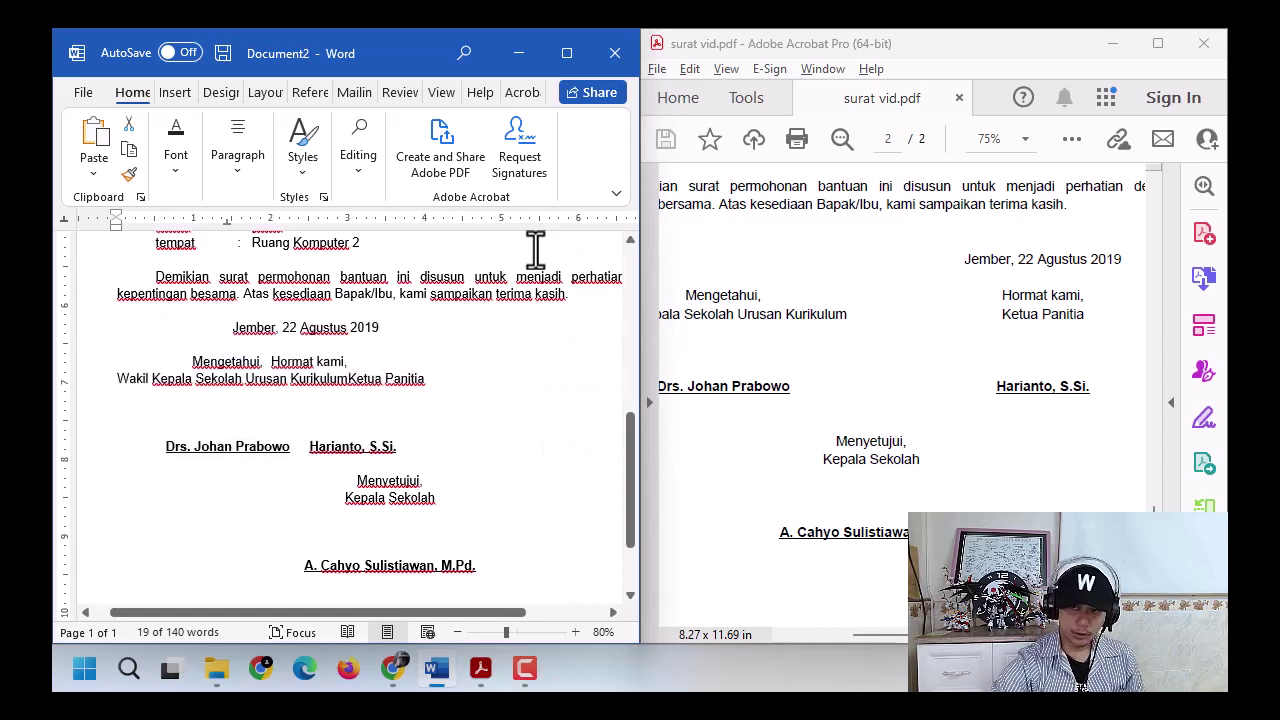